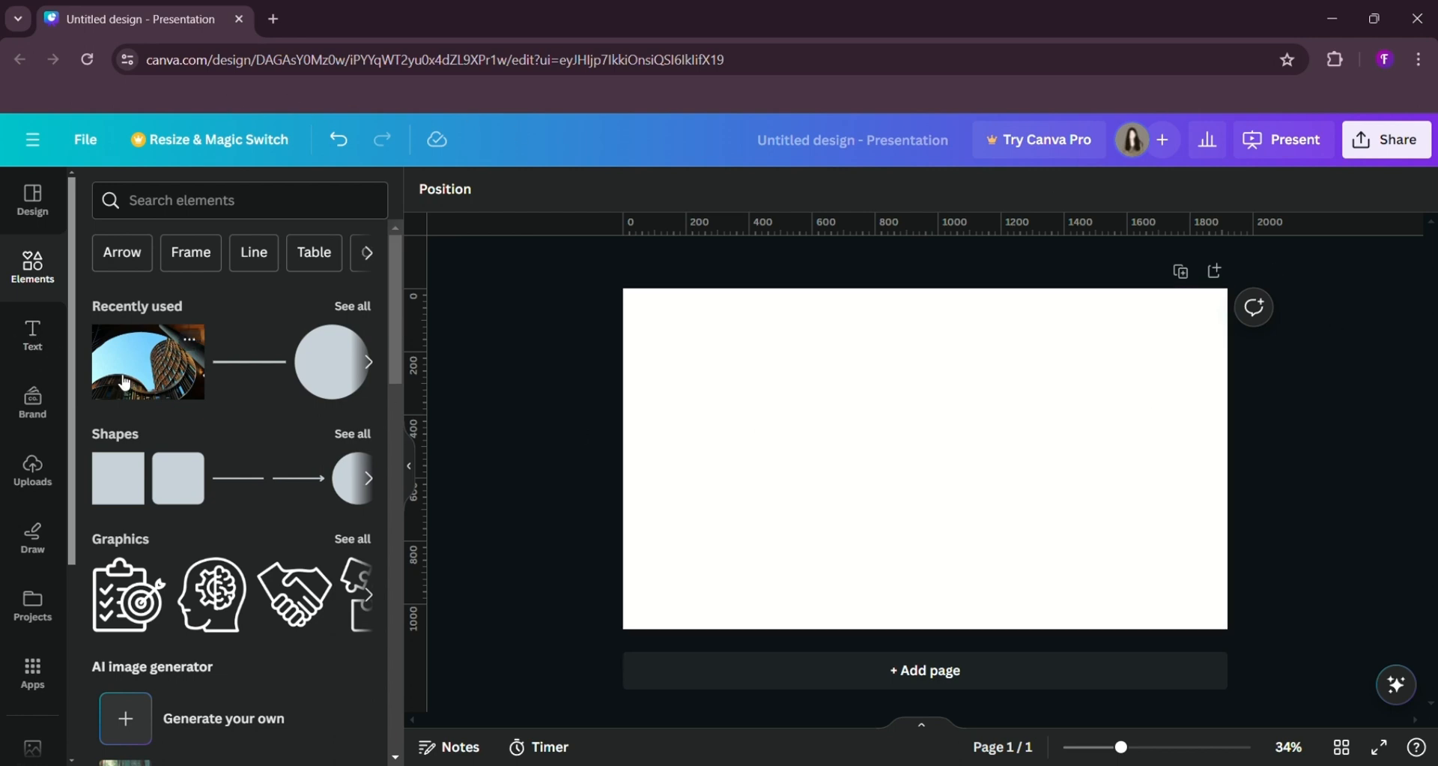
# - Search the elements library for "architecture"
pyautogui.click(155, 201)
pyautogui.write('ar')
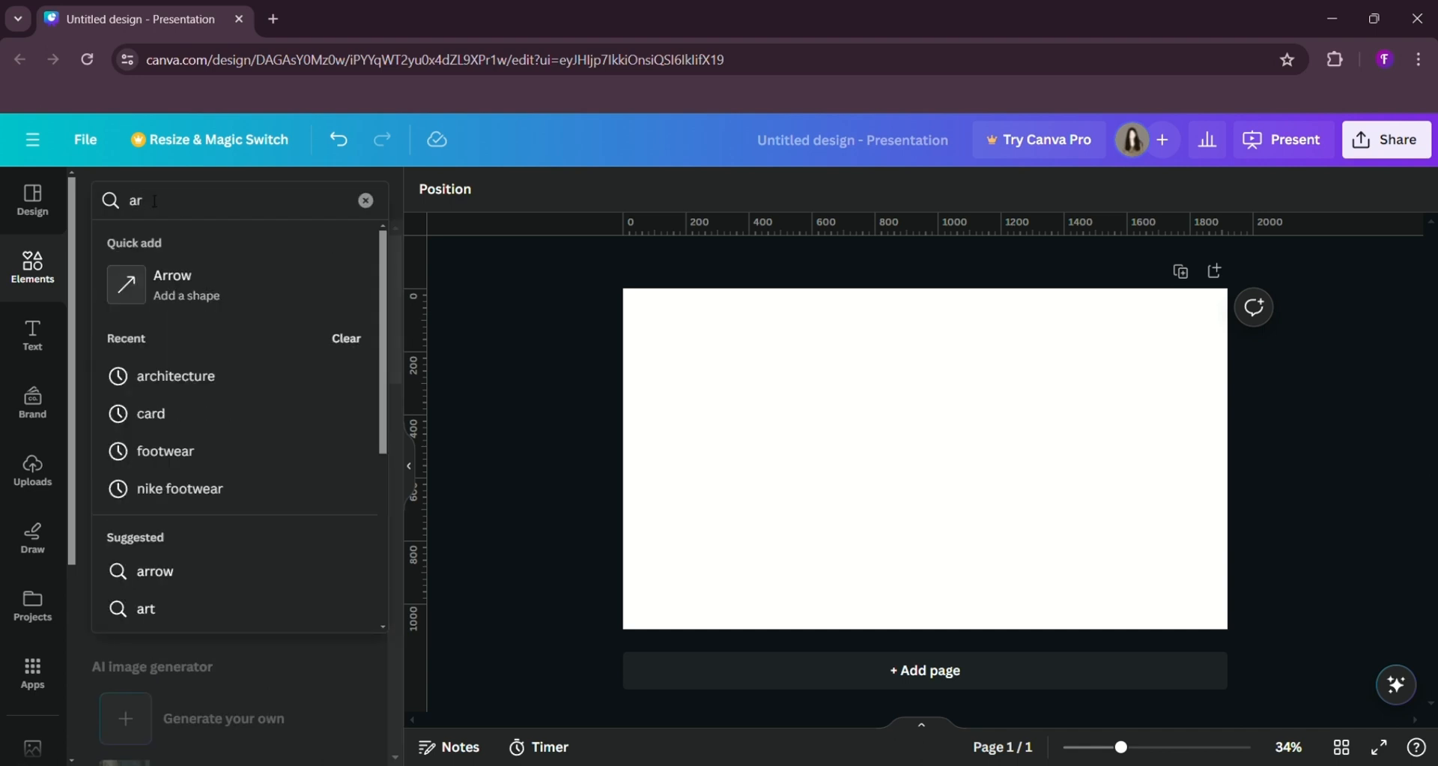
pyautogui.write('c')
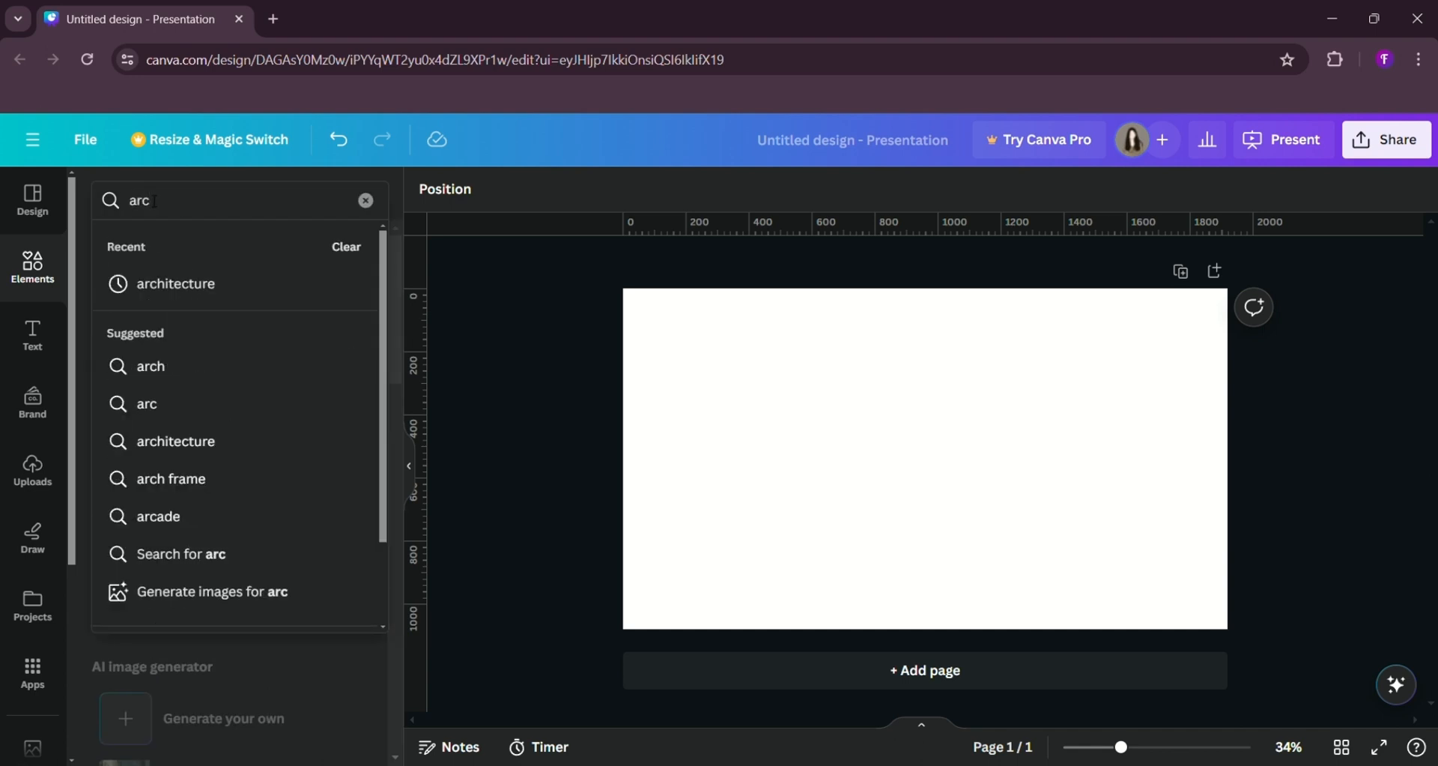
pyautogui.click(191, 283)
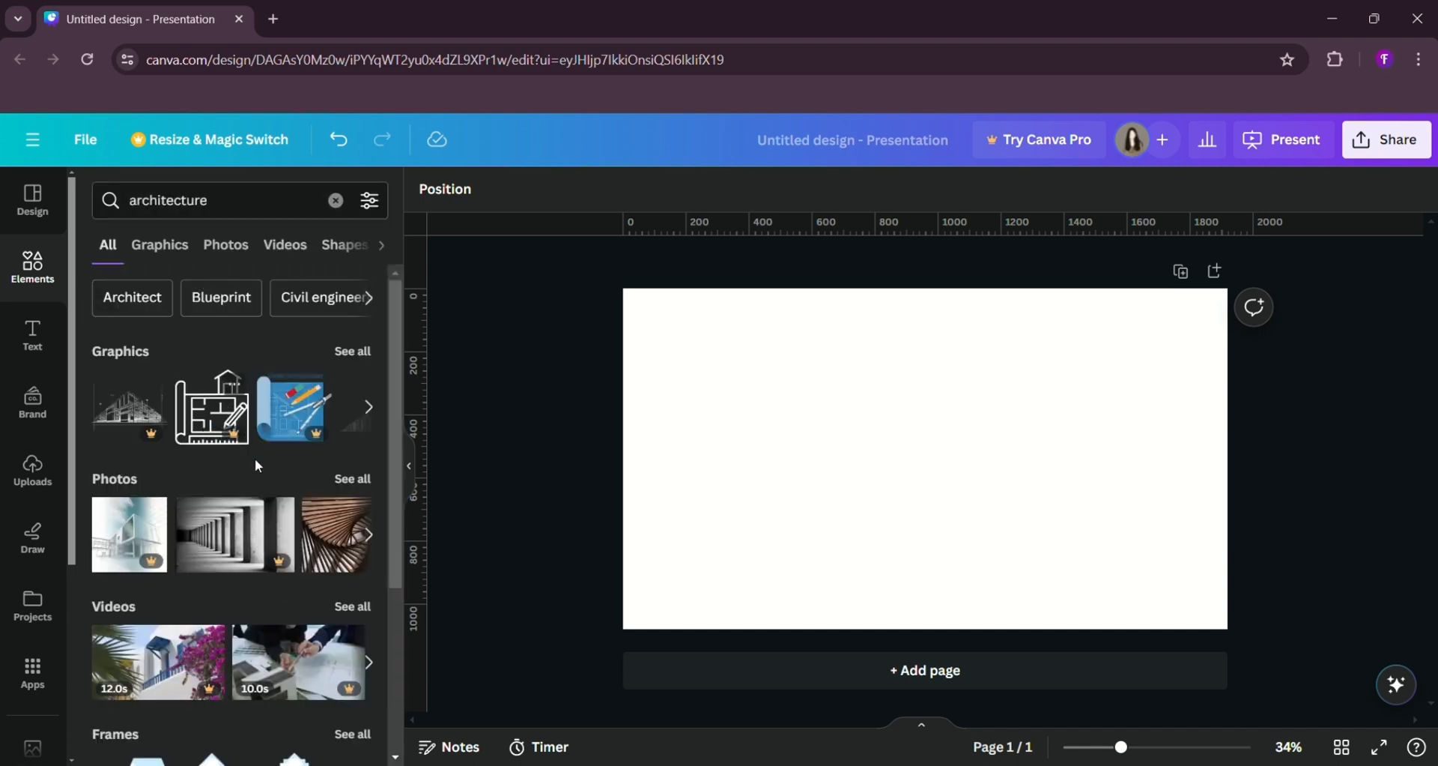
# - Show all architecture photos and place the one of the curved buildings against blue sky as the full-page background
pyautogui.click(354, 483)
pyautogui.scroll(-5, 341, 512)
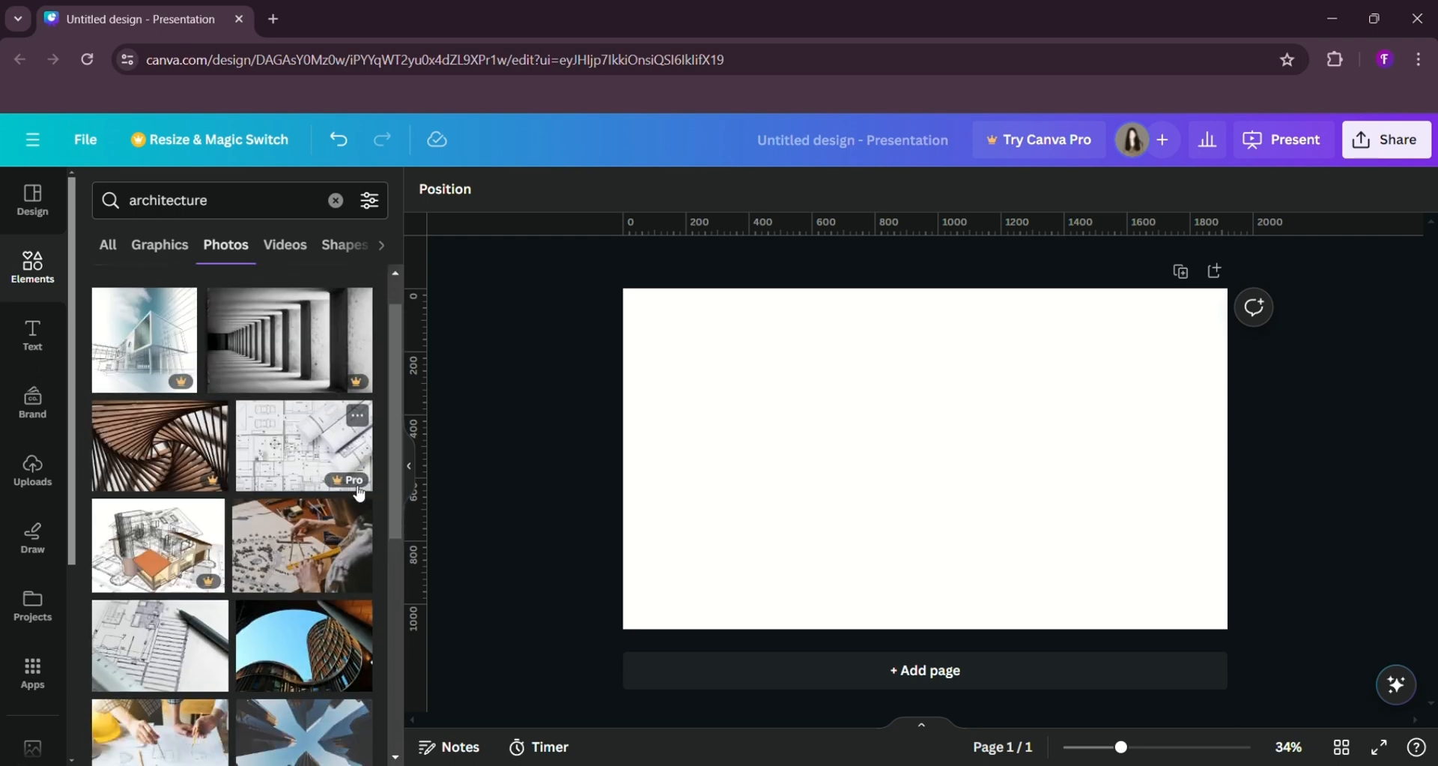
pyautogui.moveTo(341, 512); pyautogui.dragTo(638, 469)
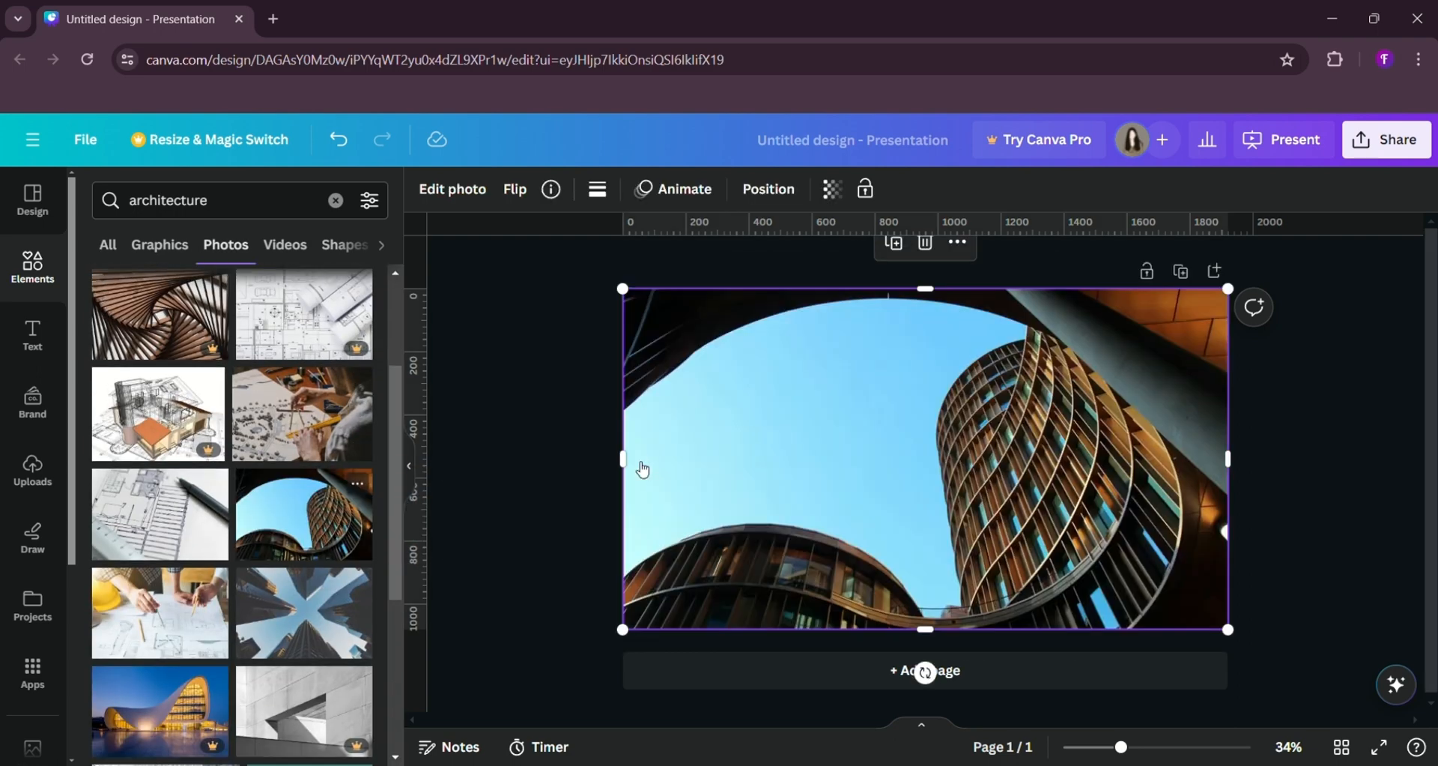
pyautogui.click(557, 441)
# - Add a square shape and stretch it to cover the whole page over the photo
pyautogui.click(33, 270)
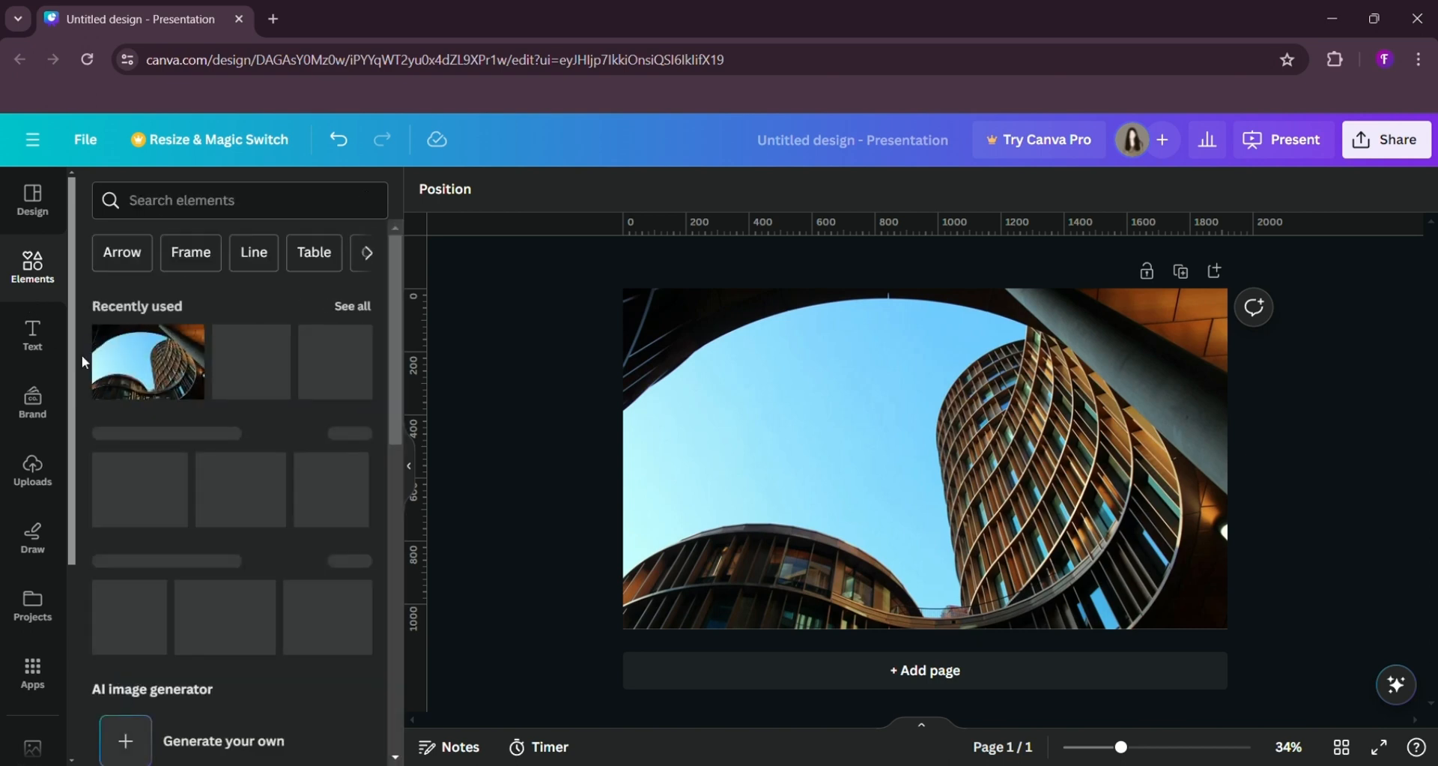
pyautogui.click(138, 500)
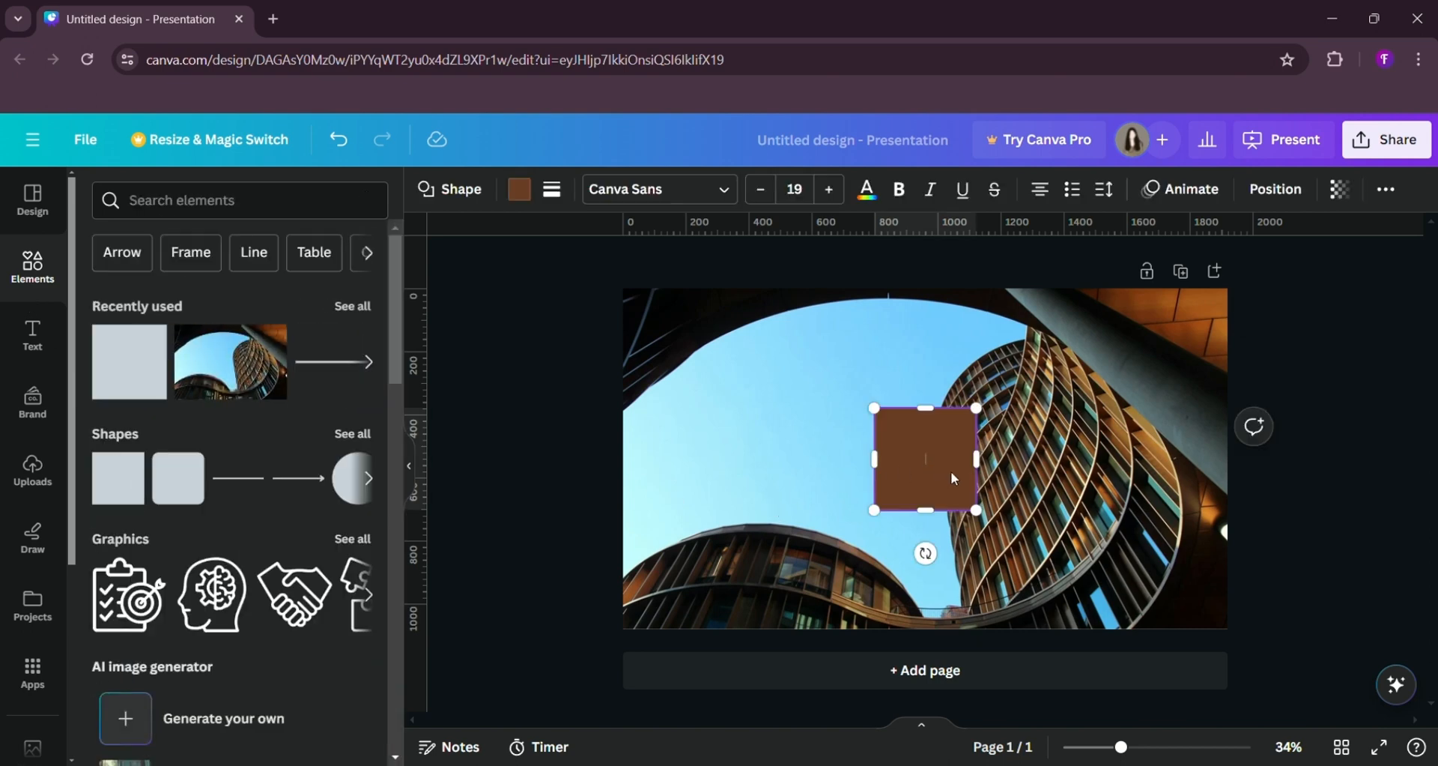
pyautogui.moveTo(931, 475); pyautogui.dragTo(1193, 599)
pyautogui.moveTo(1135, 541); pyautogui.dragTo(632, 302)
# - Fill the full-page rectangle with the near-black photo color and set its transparency to 77
pyautogui.click(520, 191)
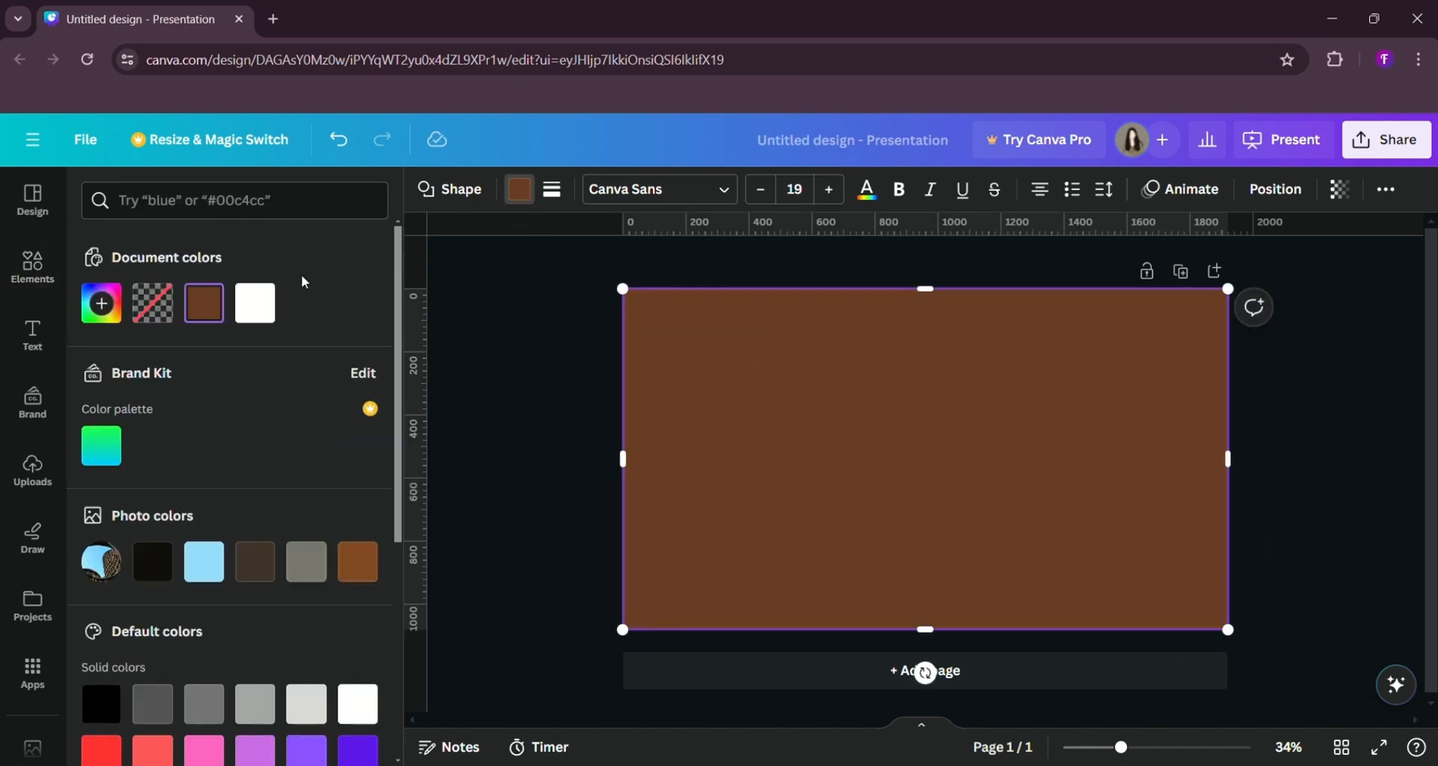
pyautogui.click(152, 562)
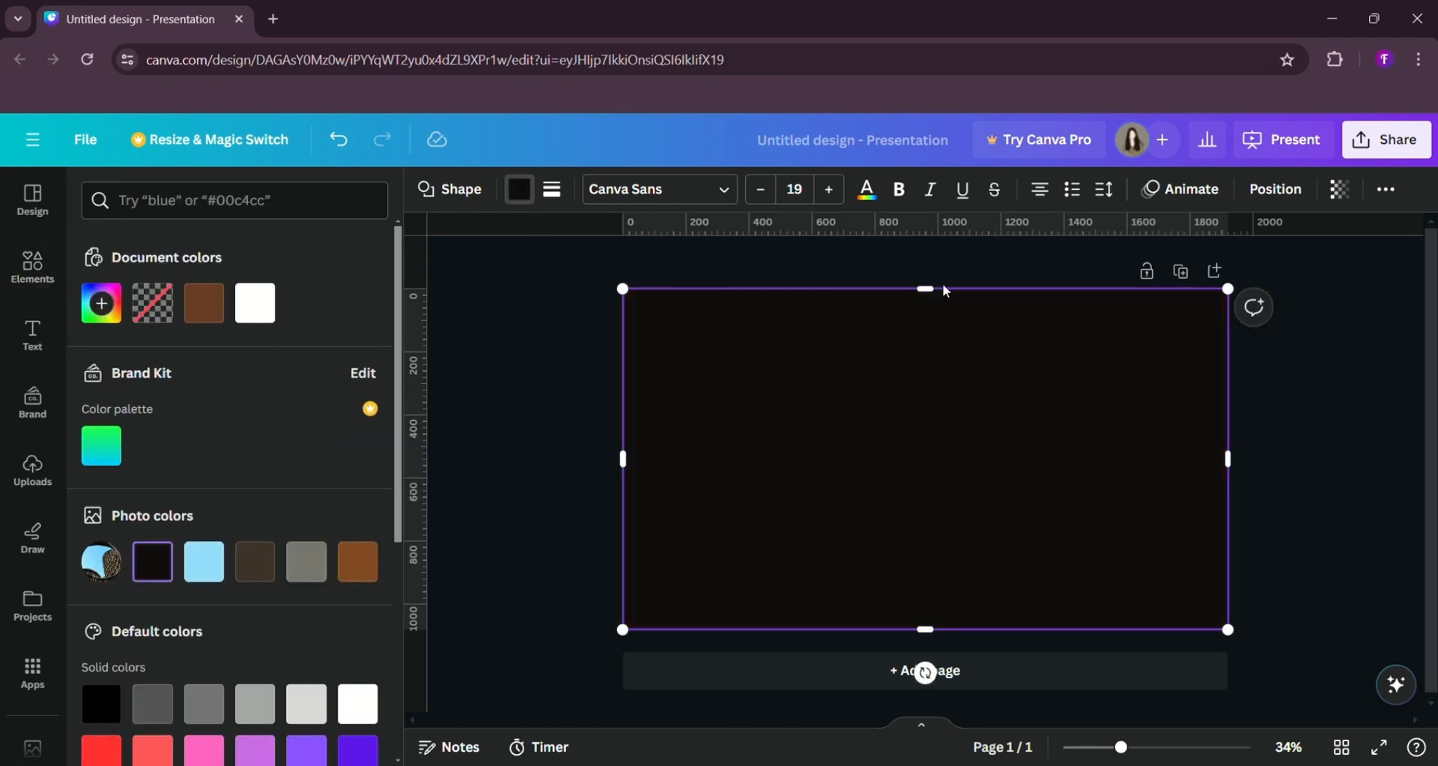
pyautogui.click(1338, 189)
pyautogui.moveTo(1313, 273)
pyautogui.mouseDown()
pyautogui.moveTo(1287, 267)
pyautogui.moveTo(1311, 268)
pyautogui.mouseUp()
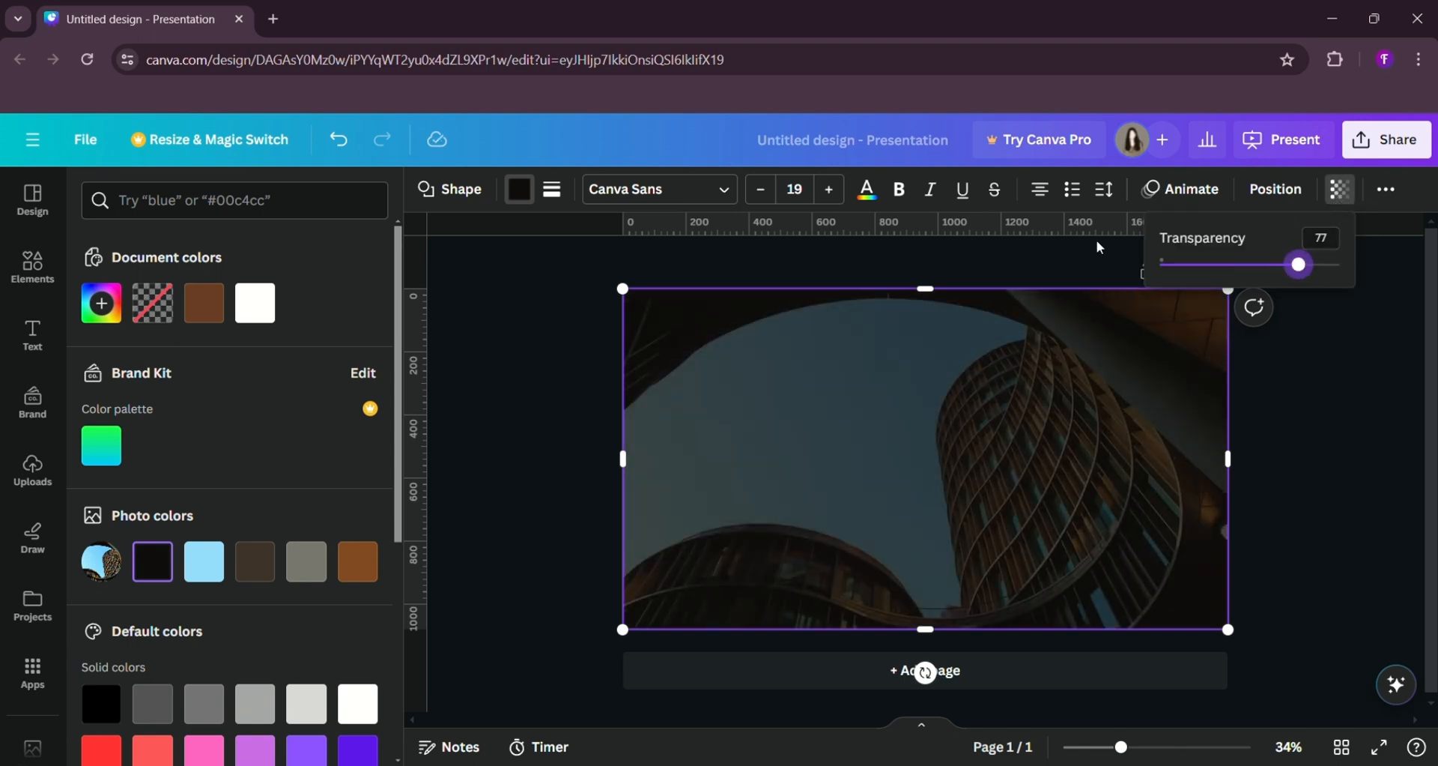
# - Fill the full-page rectangle with the green-to-blue brand gradient and set its transparency to 85
pyautogui.click(97, 448)
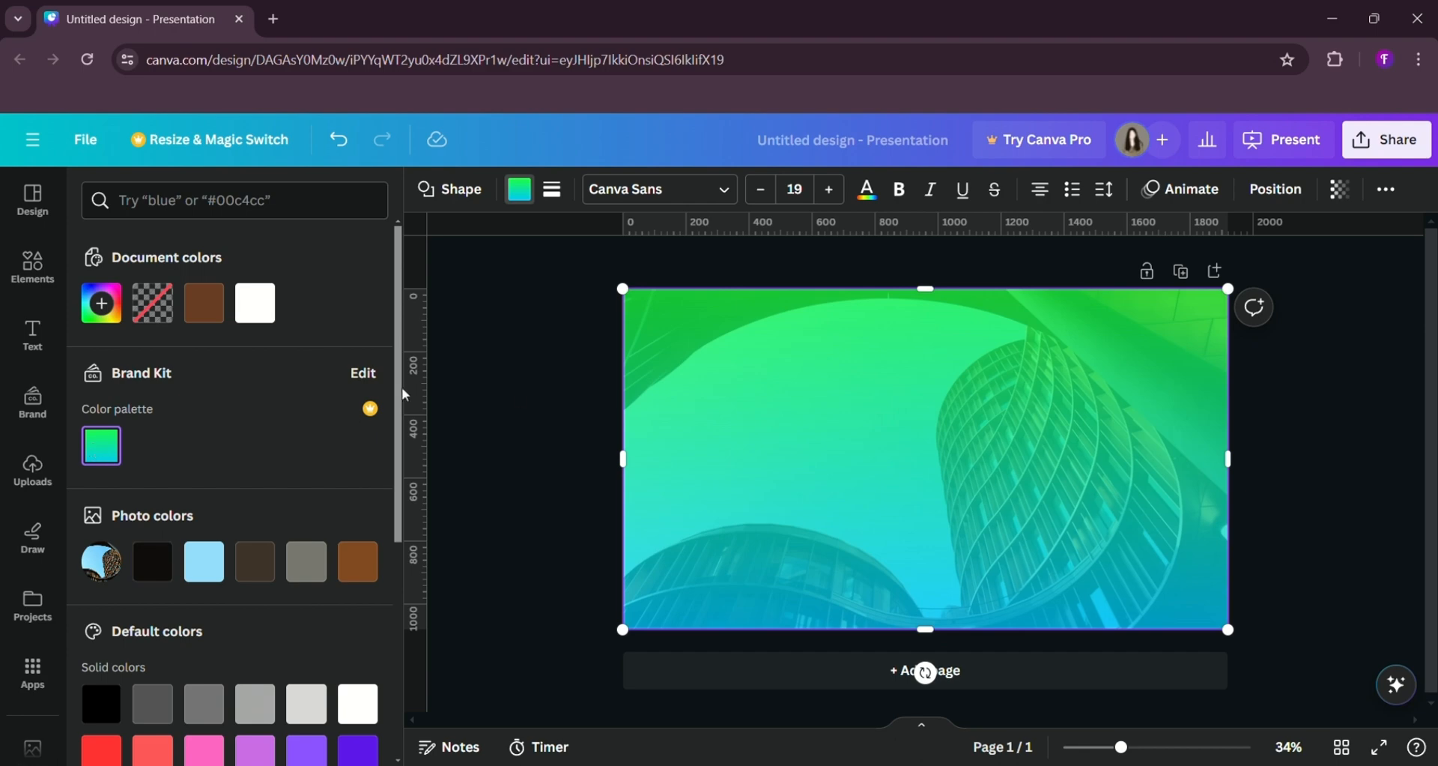
pyautogui.click(520, 398)
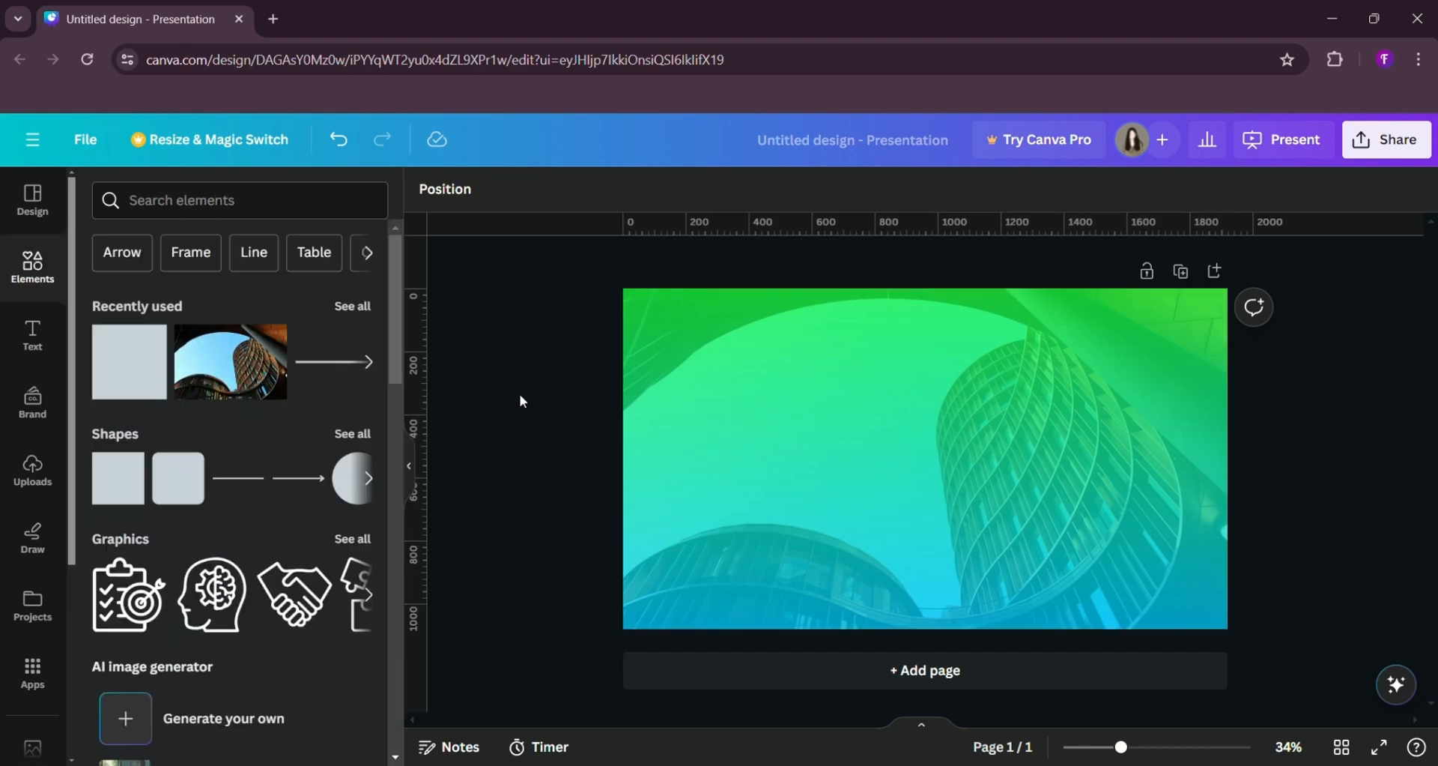
pyautogui.click(770, 352)
pyautogui.click(1342, 189)
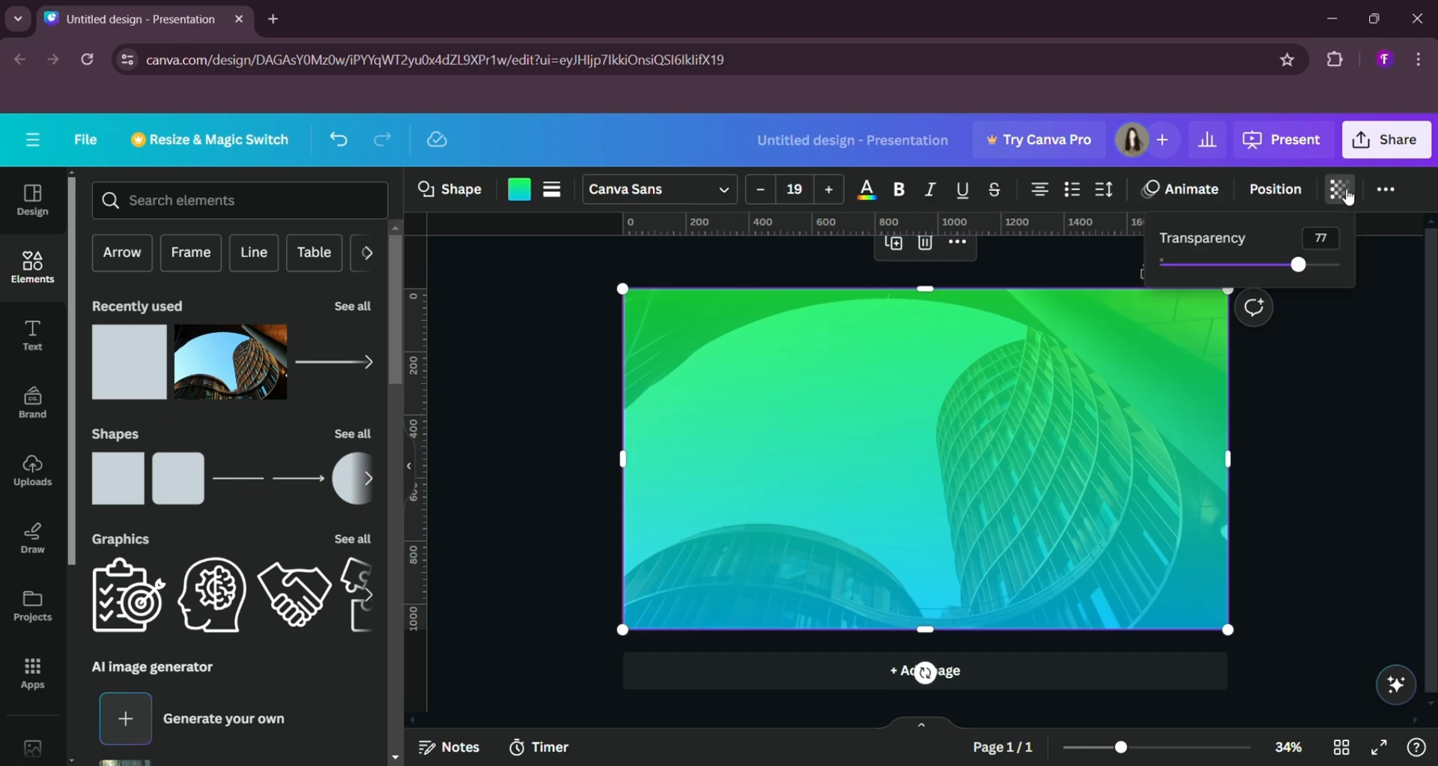
pyautogui.click(1317, 269)
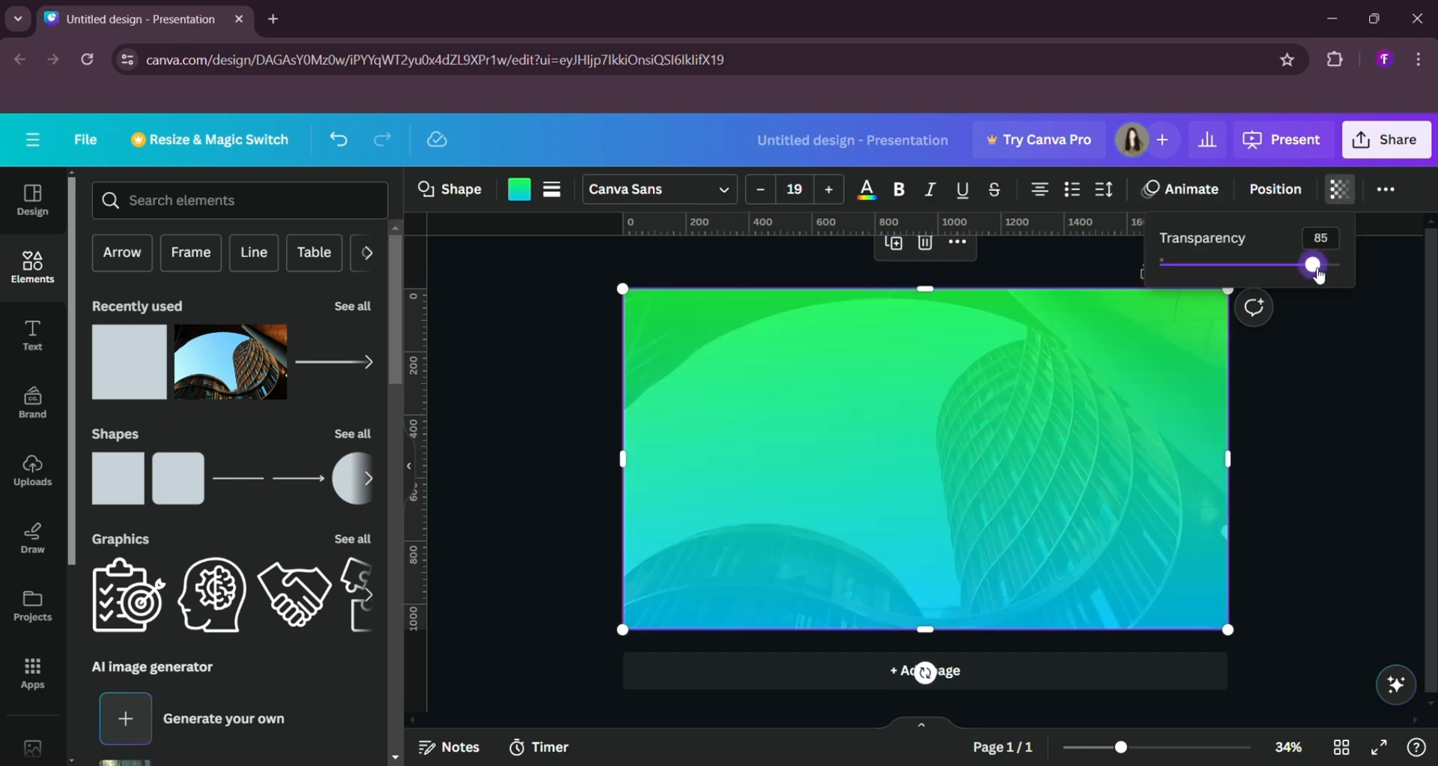
pyautogui.click(1323, 407)
# - Add a heading reading "YOUR TITLE" and move it slightly above the middle of the page
pyautogui.click(32, 333)
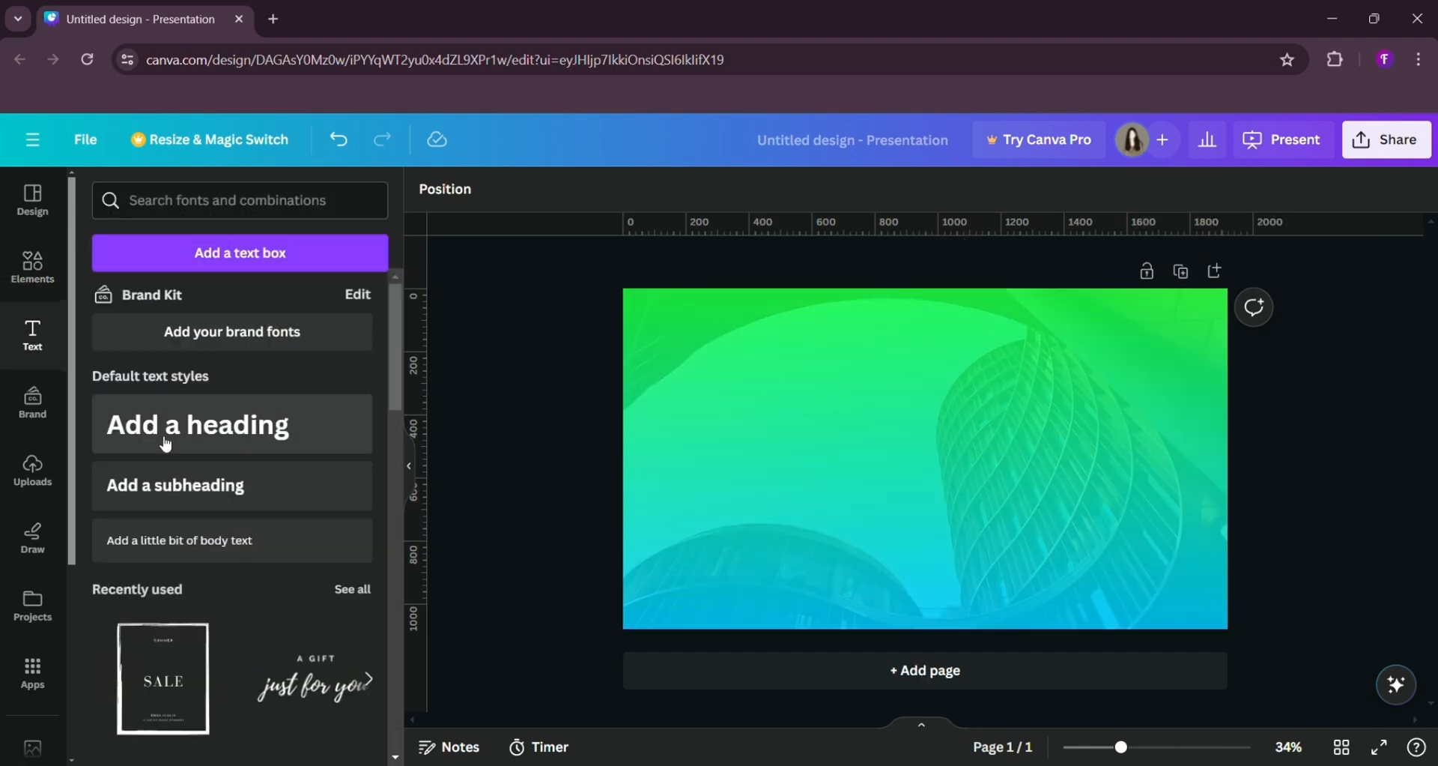
pyautogui.click(167, 444)
pyautogui.press('BackSpace')
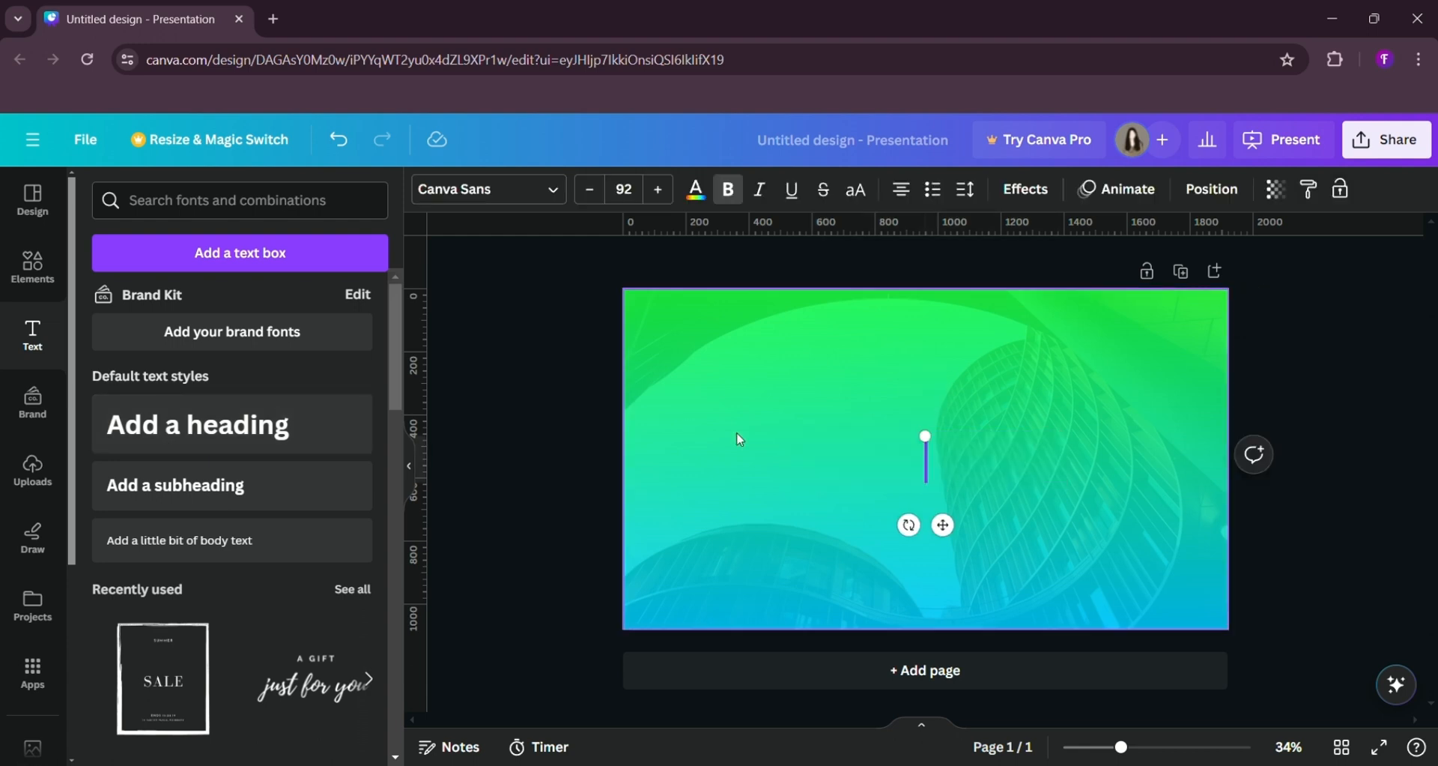
pyautogui.write('YOUR TITLE')
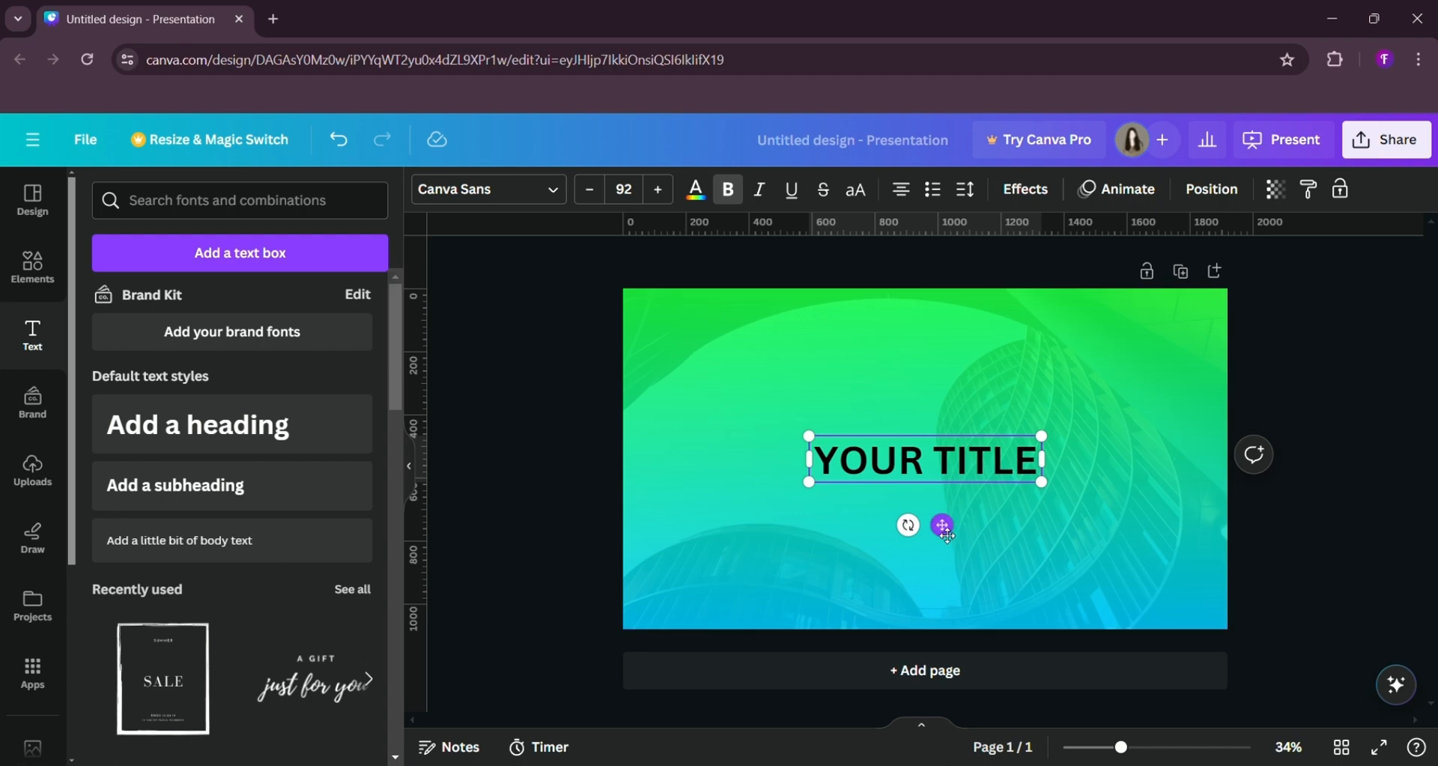
pyautogui.moveTo(943, 525); pyautogui.dragTo(941, 499)
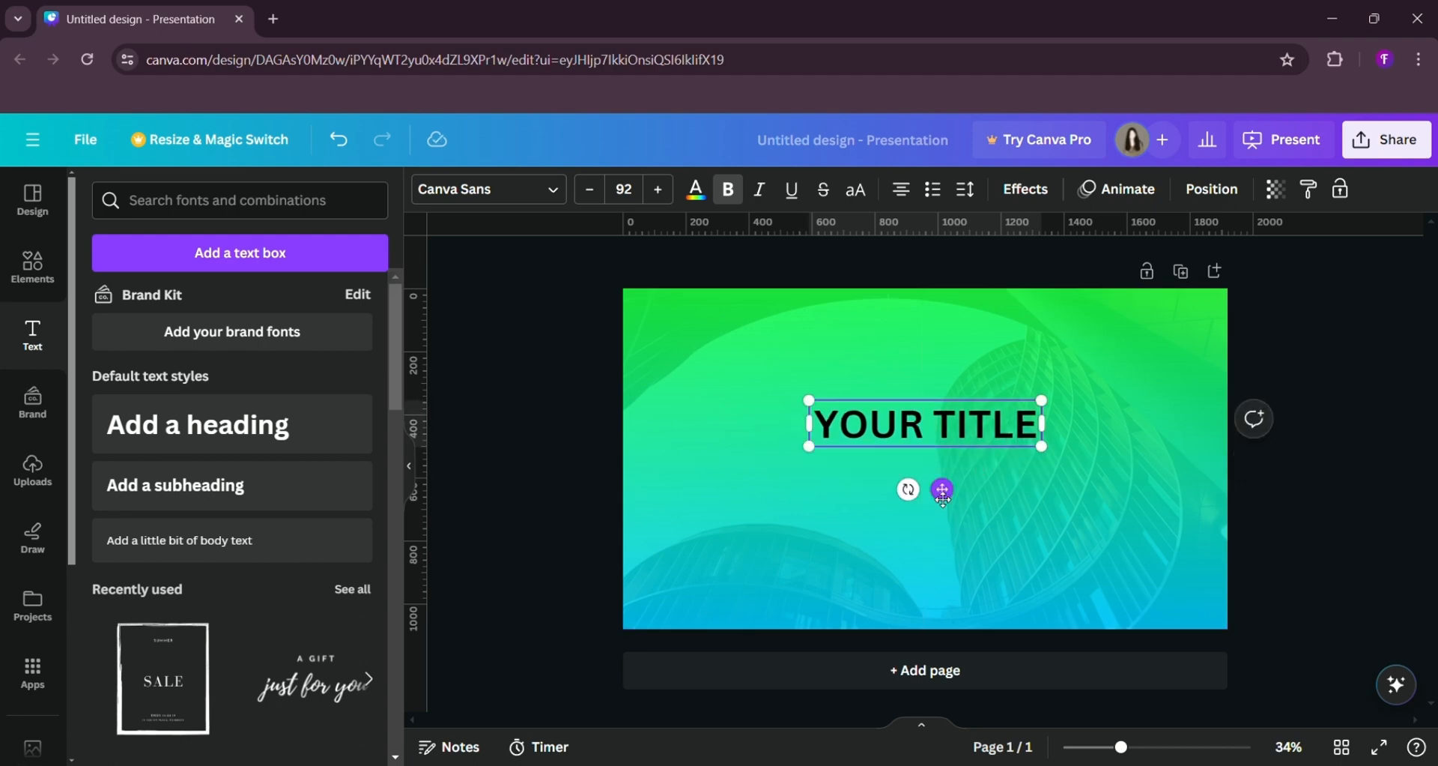
pyautogui.click(595, 391)
# - Add a subheading reading "YOUR SLOGAN TEXT", shrink it to size 33.2 and center it under the title
pyautogui.click(345, 489)
pyautogui.press('BackSpace')
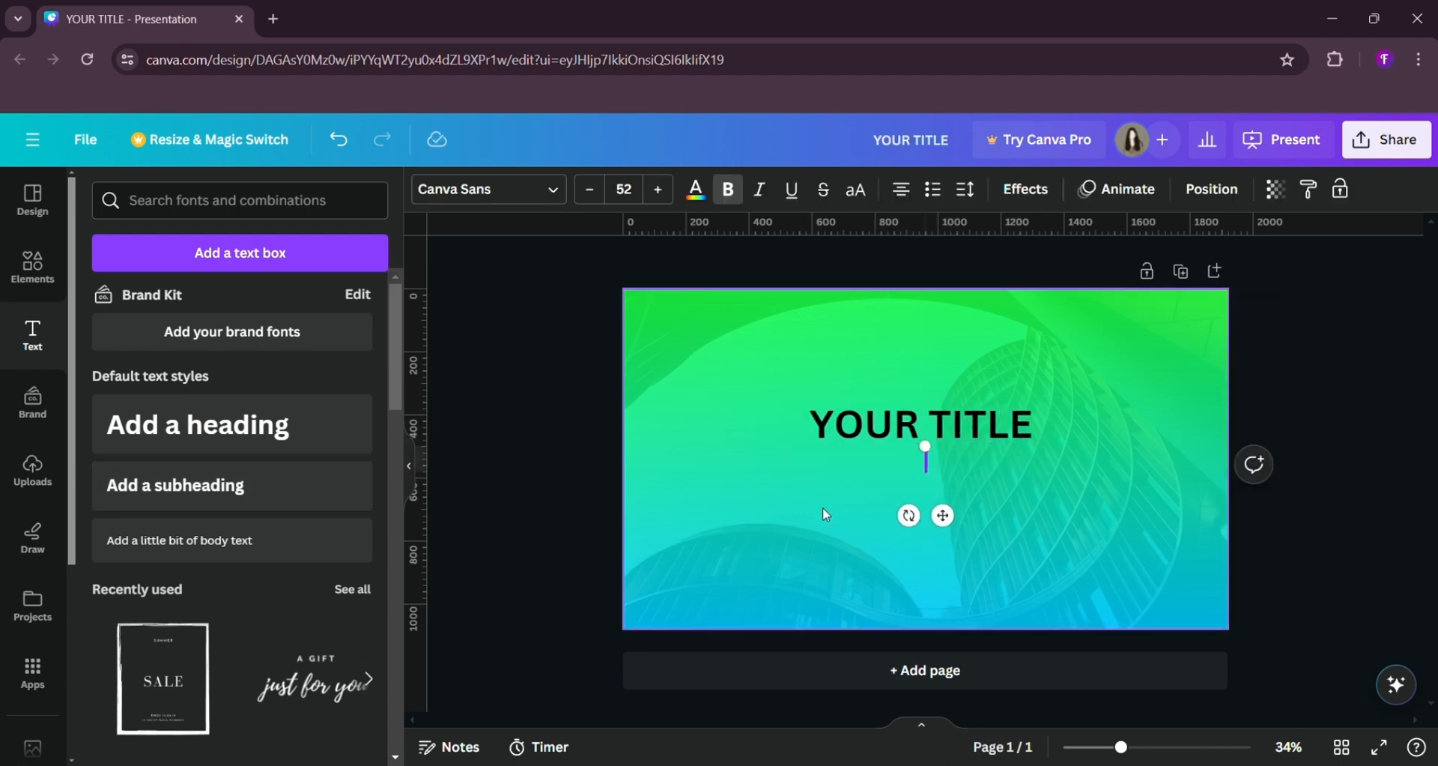
pyautogui.write('YOUR SLOGAN TEXT')
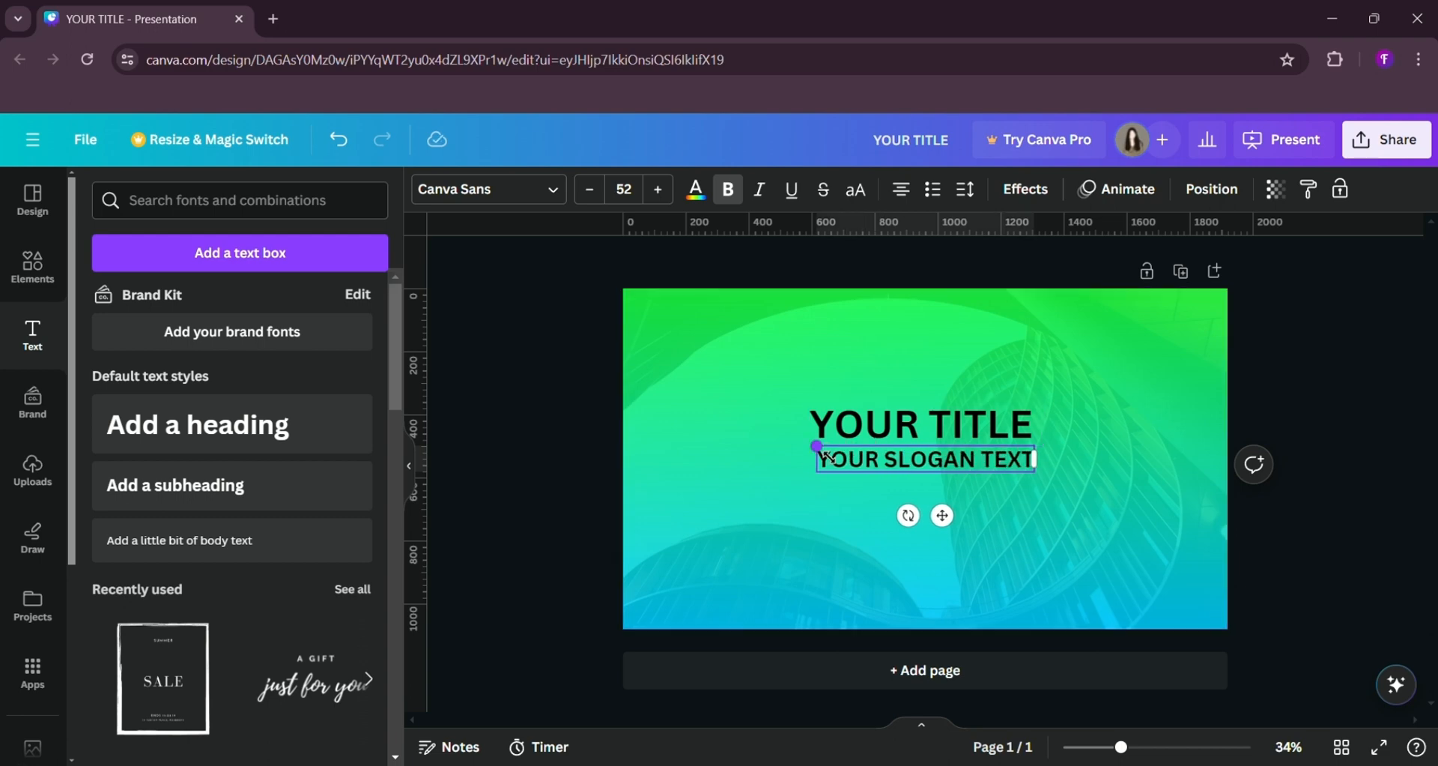
pyautogui.moveTo(818, 448); pyautogui.dragTo(902, 469)
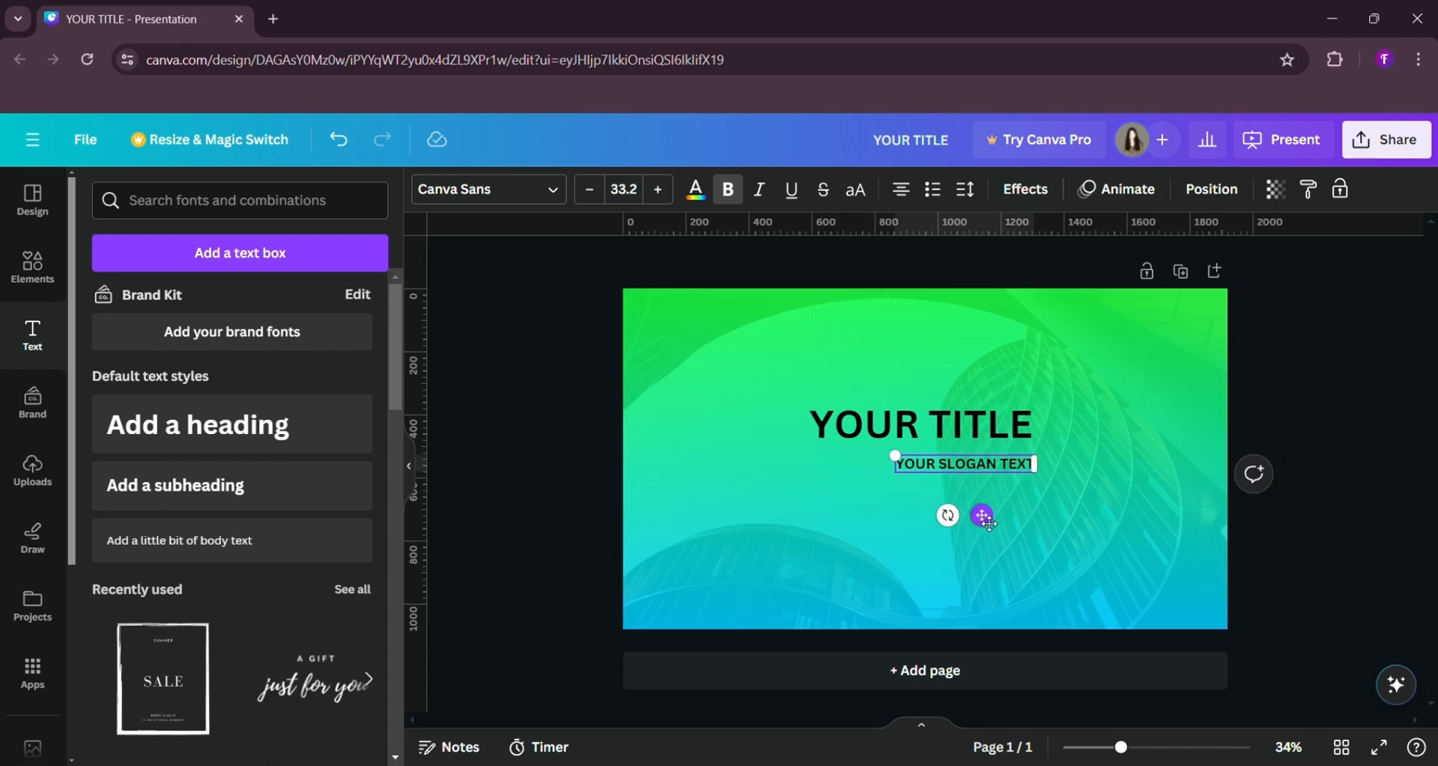
pyautogui.moveTo(988, 517); pyautogui.dragTo(947, 512)
pyautogui.click(1323, 396)
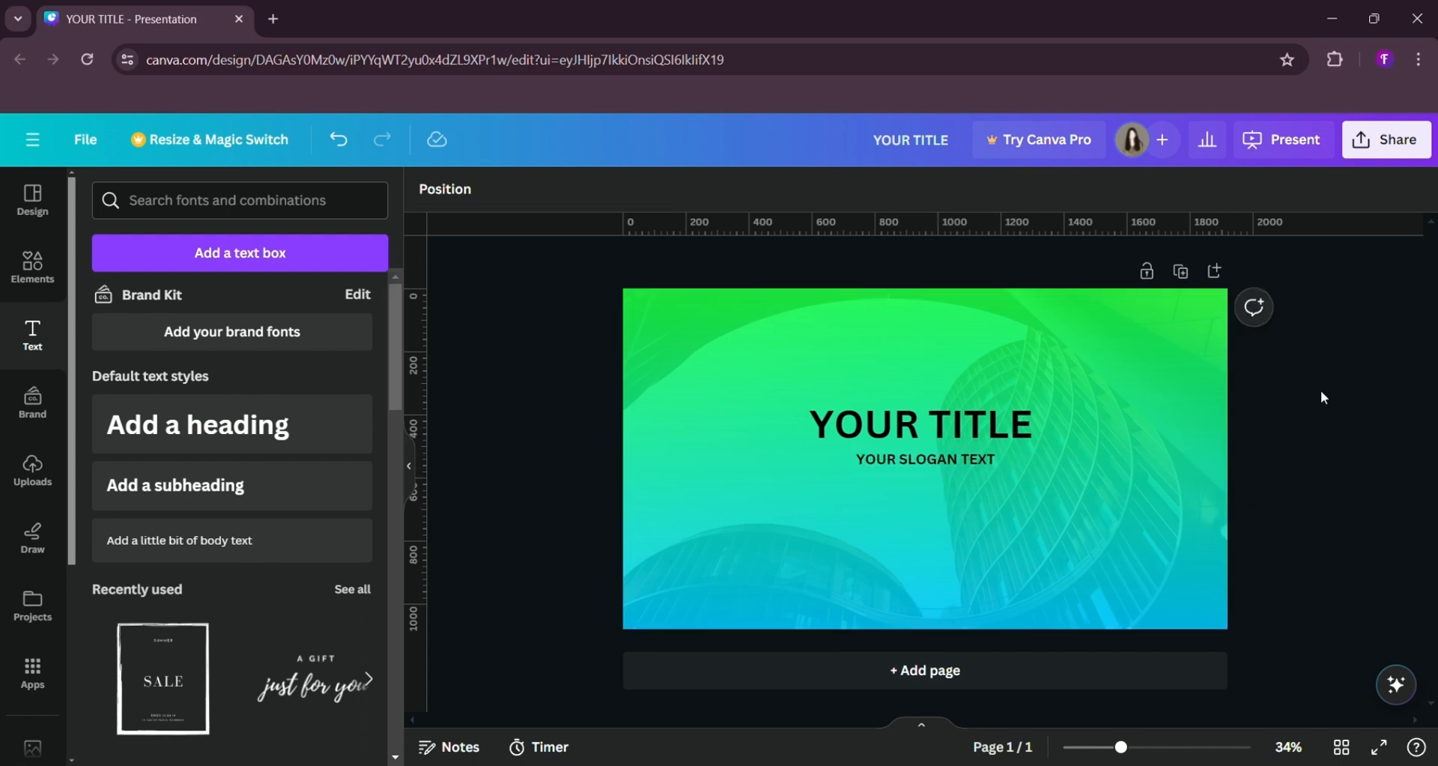
# - Shift the slogan text slightly down to widen the gap below the title
pyautogui.click(932, 460)
pyautogui.moveTo(931, 465); pyautogui.dragTo(926, 466)
pyautogui.click(1262, 419)
pyautogui.moveTo(964, 463); pyautogui.dragTo(964, 470)
pyautogui.click(1289, 401)
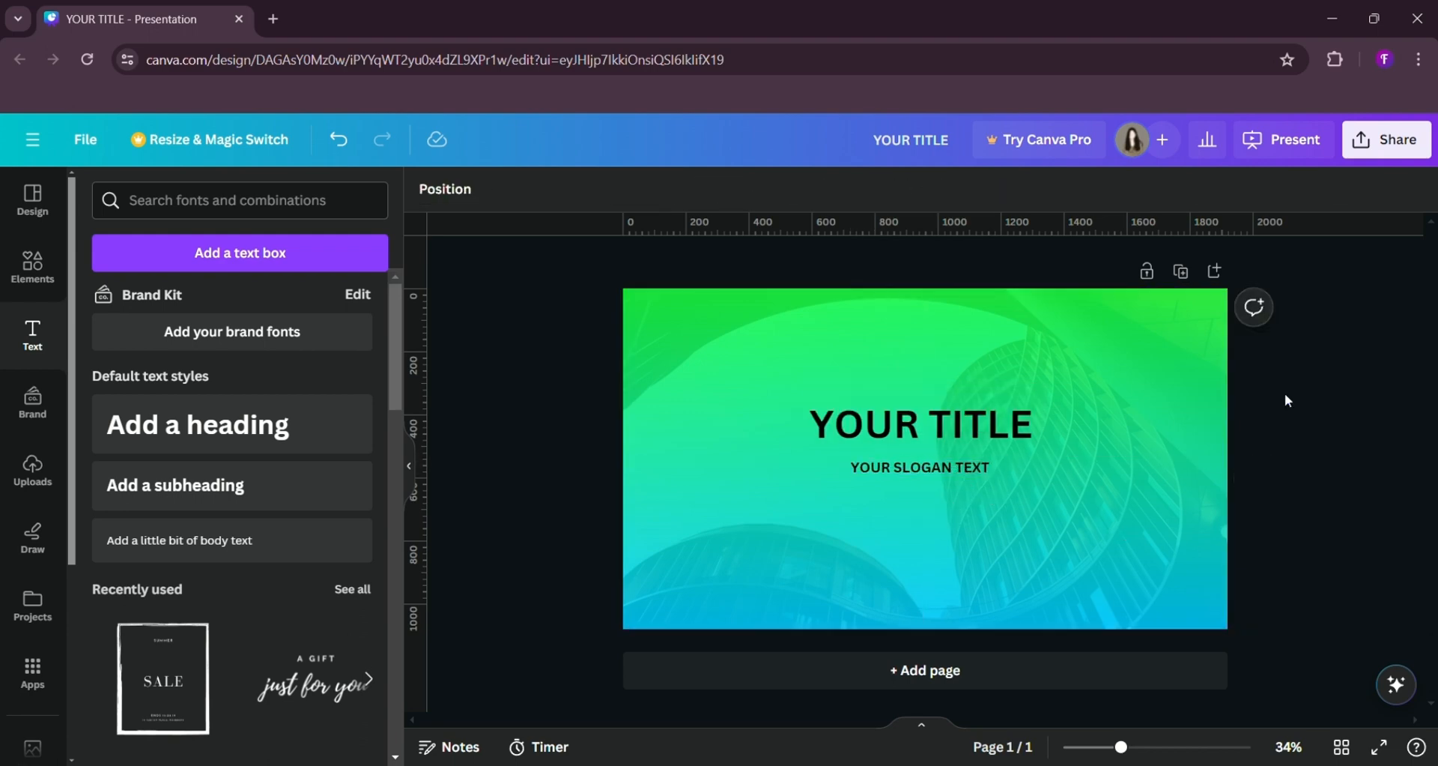
# - Move the title down closer to the slogan, enlarge it to size 113 and center it on the page
pyautogui.moveTo(906, 419); pyautogui.dragTo(907, 431)
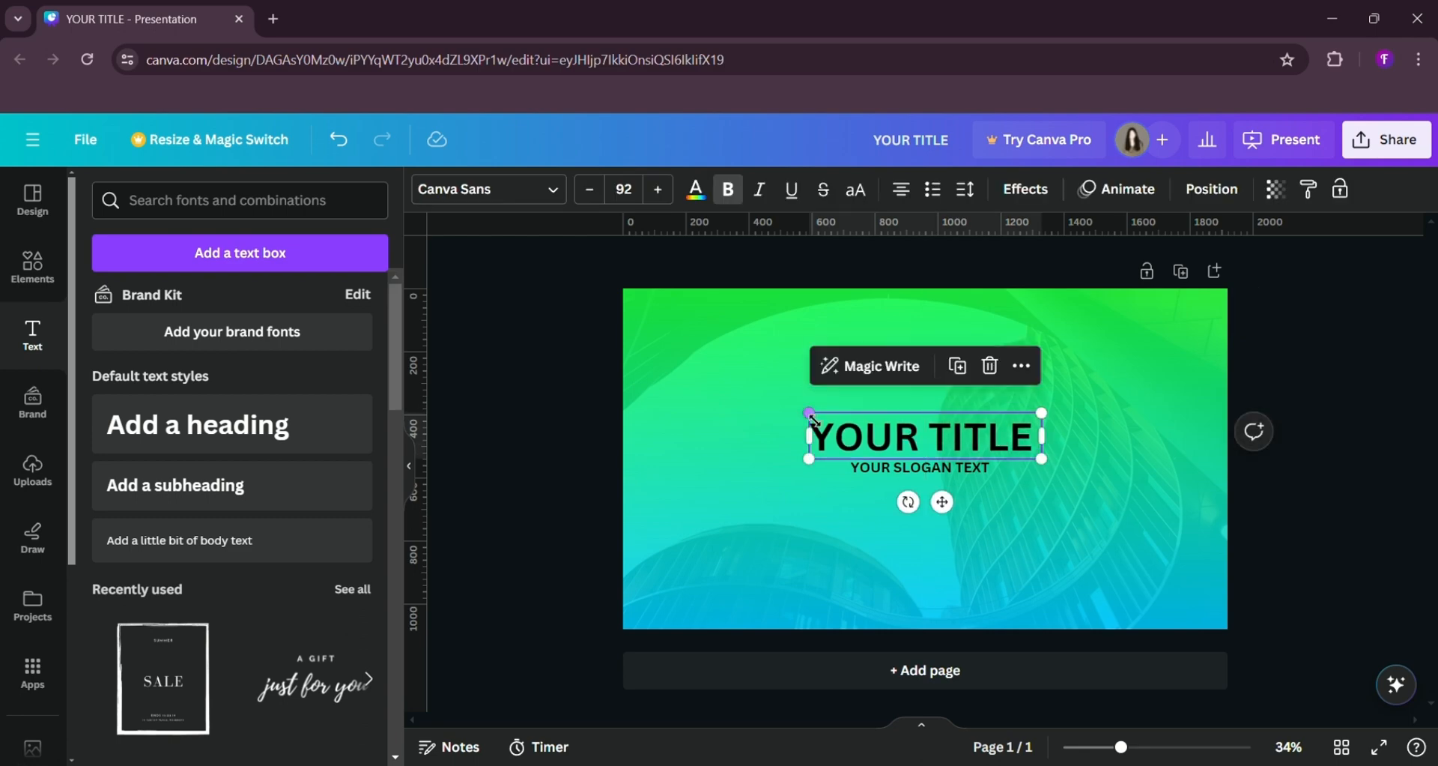
pyautogui.moveTo(813, 418); pyautogui.dragTo(755, 400)
pyautogui.moveTo(862, 433)
pyautogui.mouseDown()
pyautogui.moveTo(910, 433)
pyautogui.moveTo(890, 434)
pyautogui.mouseUp()
# - Change the color of both the title and the slogan text to white (#ffffff)
pyautogui.click(705, 192)
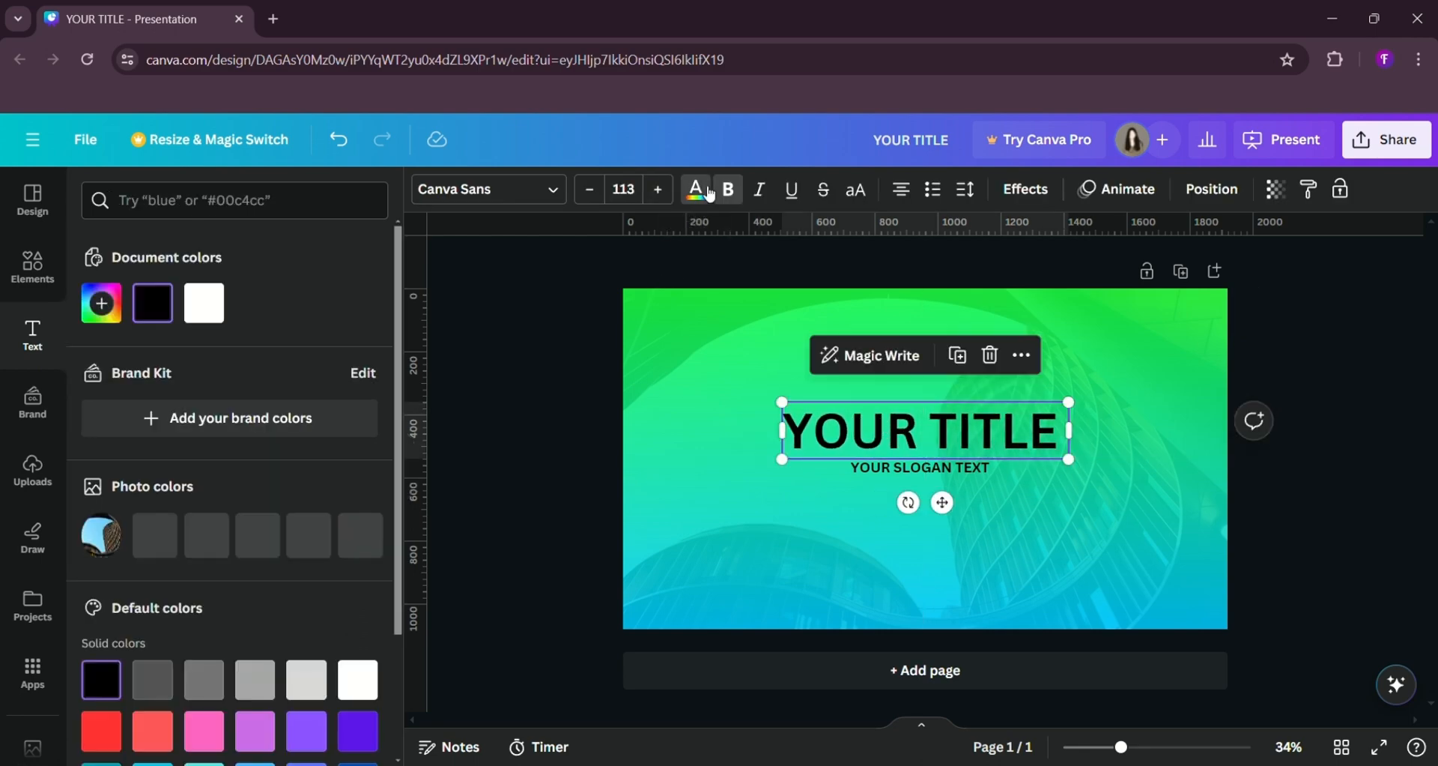
pyautogui.click(205, 303)
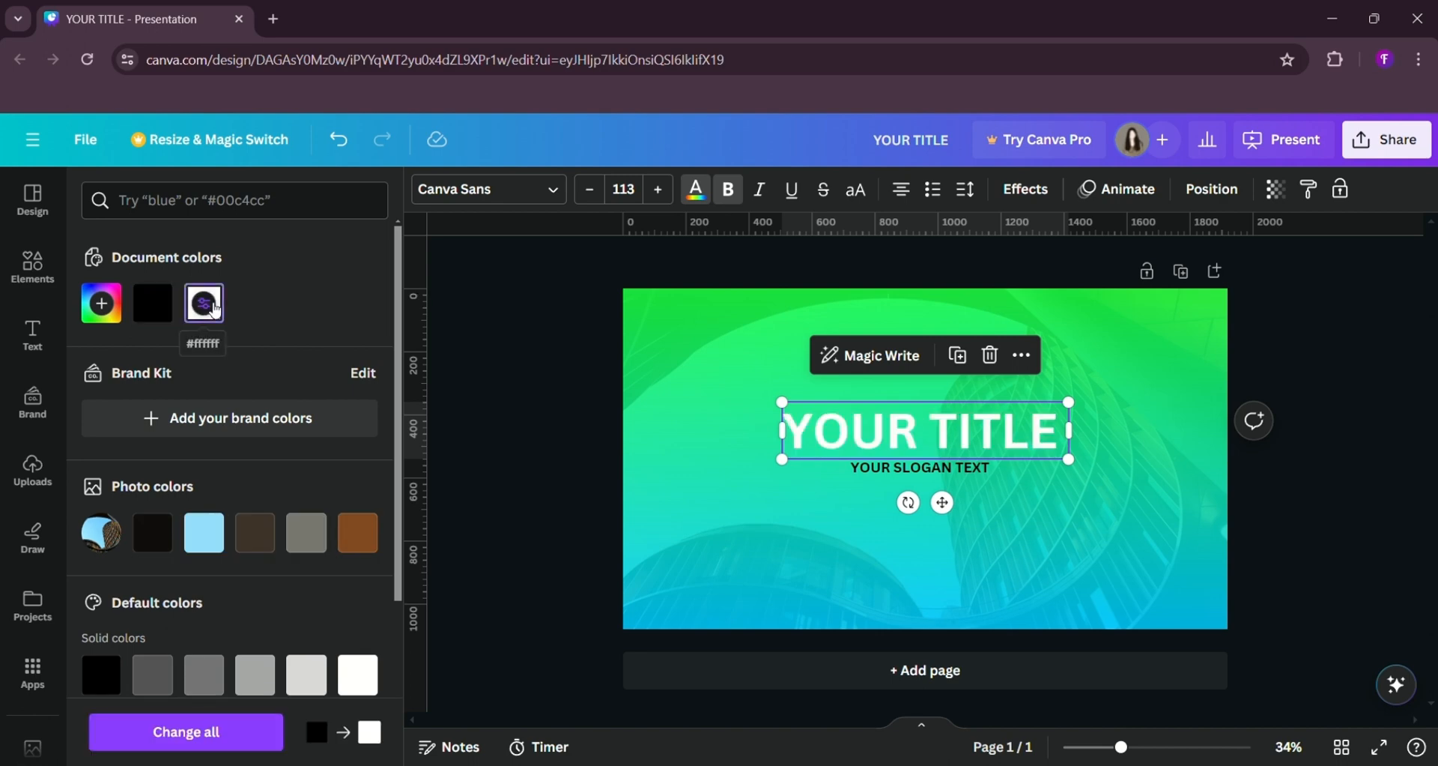
pyautogui.click(878, 472)
pyautogui.click(205, 303)
pyautogui.click(562, 425)
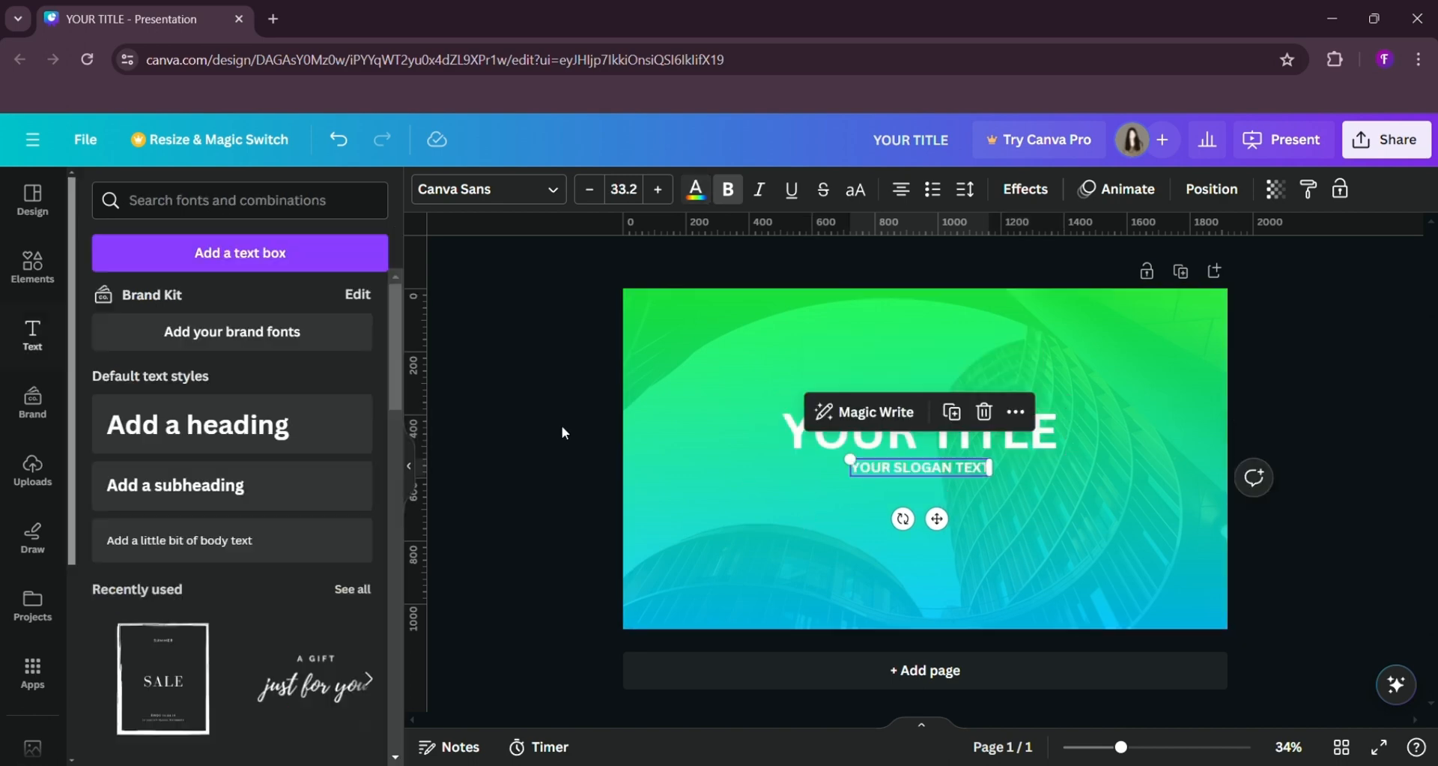
# - Lower the slogan text slightly, then enlarge the title to size 134 and keep it centered on the page
pyautogui.click(918, 472)
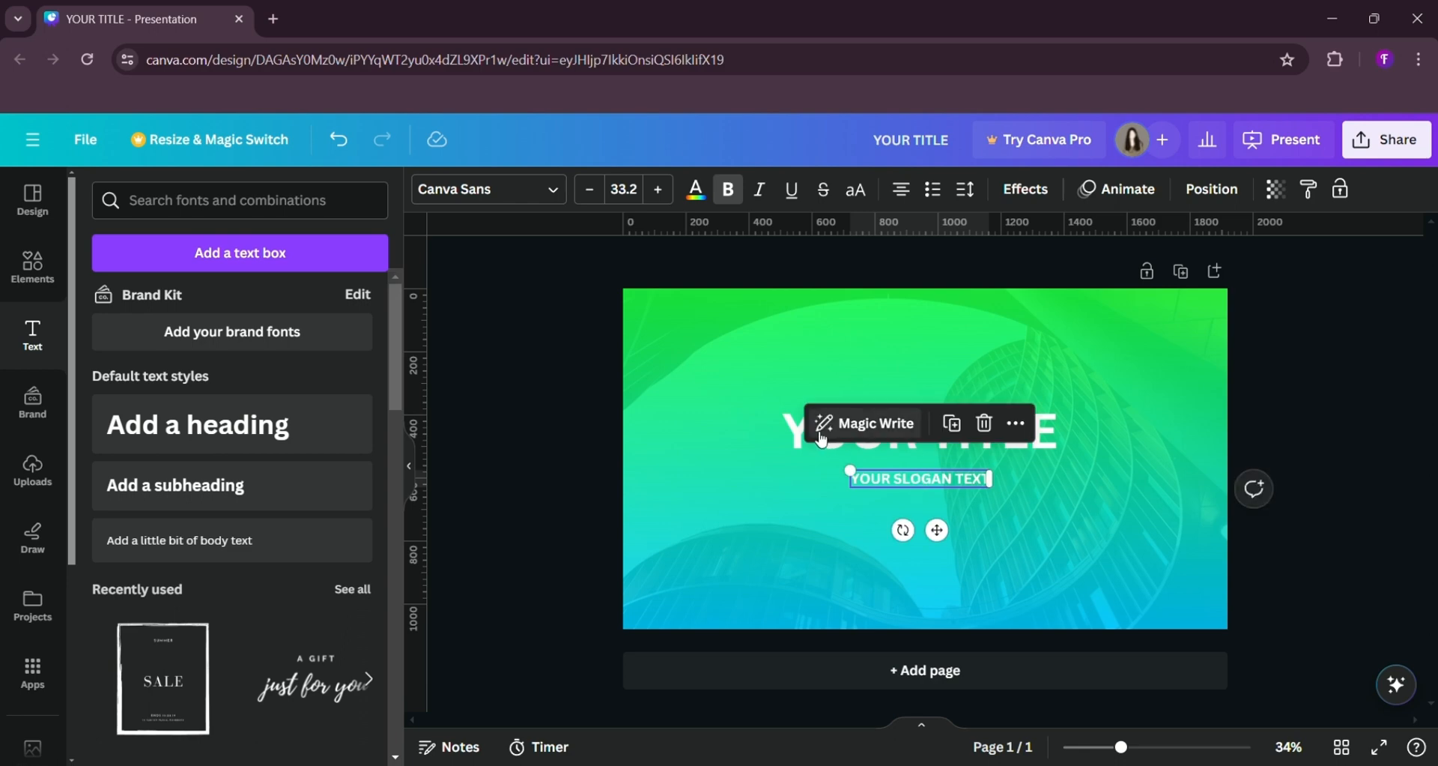
pyautogui.click(820, 422)
pyautogui.click(798, 440)
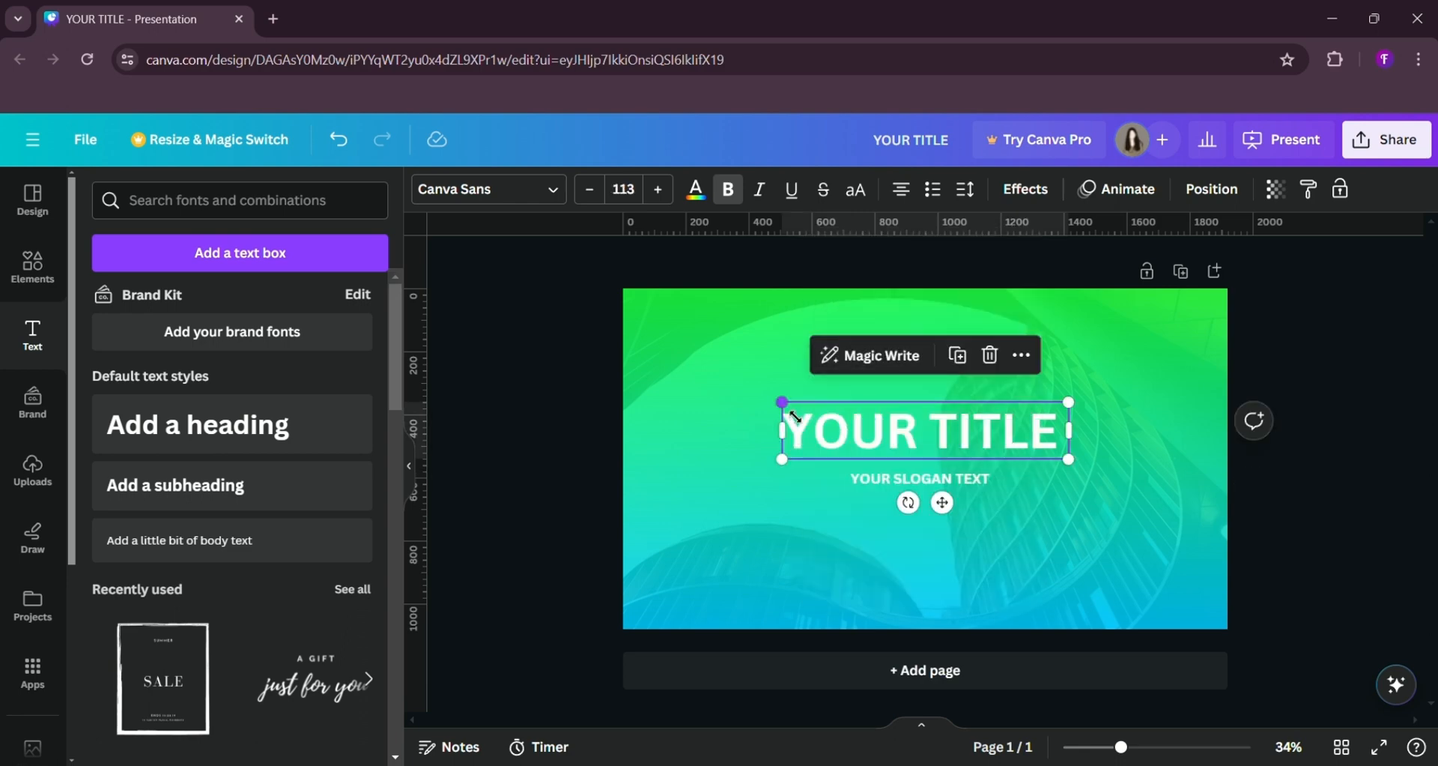
pyautogui.moveTo(795, 416); pyautogui.dragTo(731, 395)
pyautogui.moveTo(844, 462)
pyautogui.mouseDown()
pyautogui.moveTo(883, 465)
pyautogui.moveTo(864, 463)
pyautogui.mouseUp()
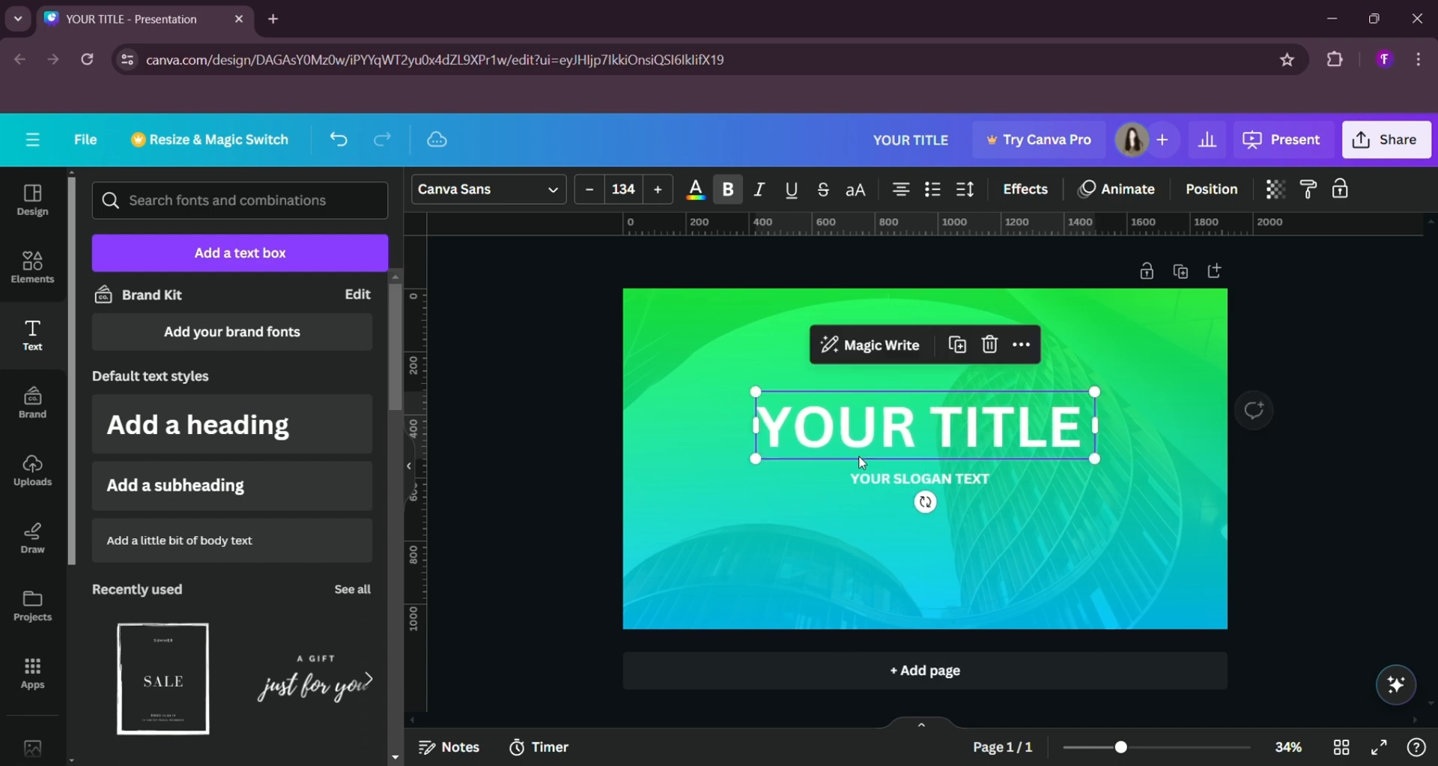
pyautogui.click(1261, 483)
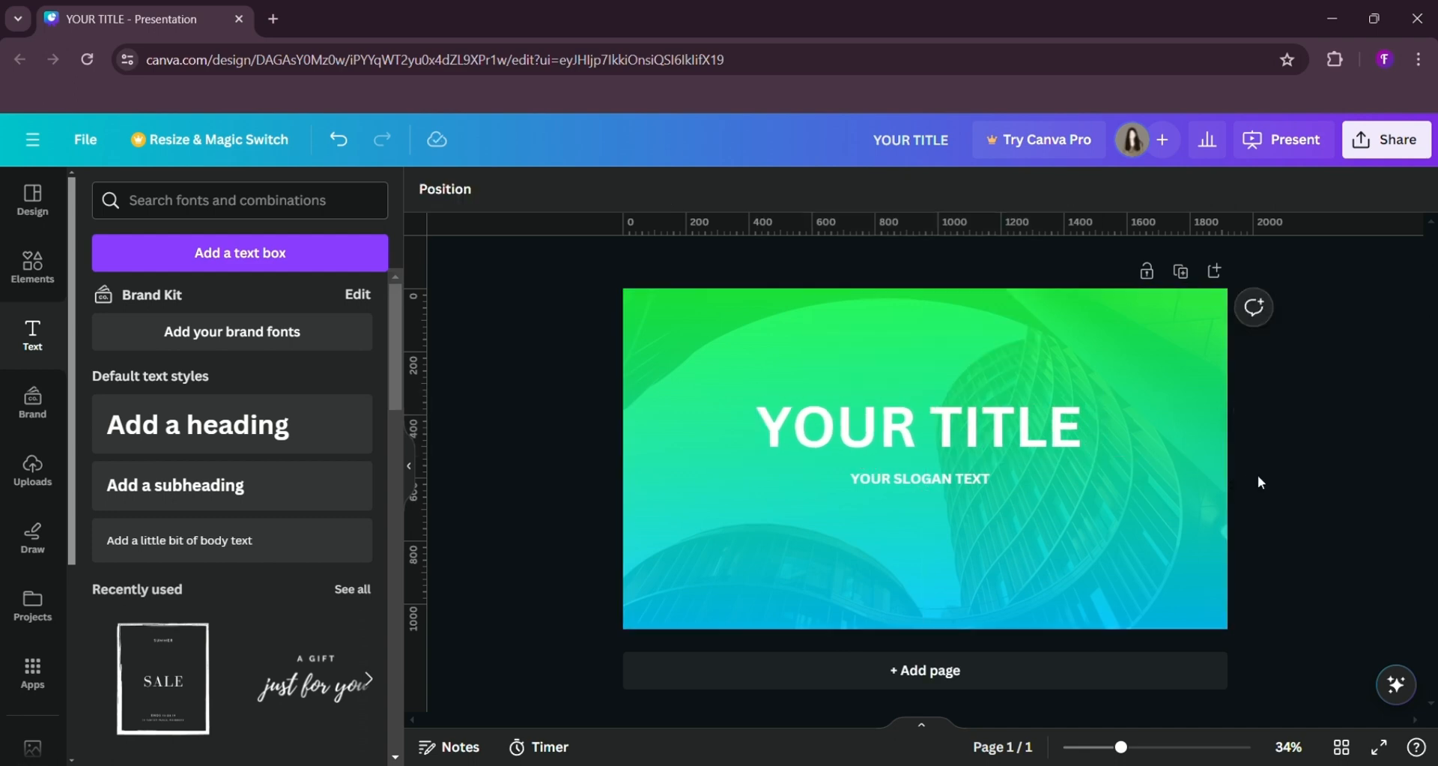
# - Add a second page and place a heading reading "My PORTFOLIO" on it
pyautogui.click(1043, 666)
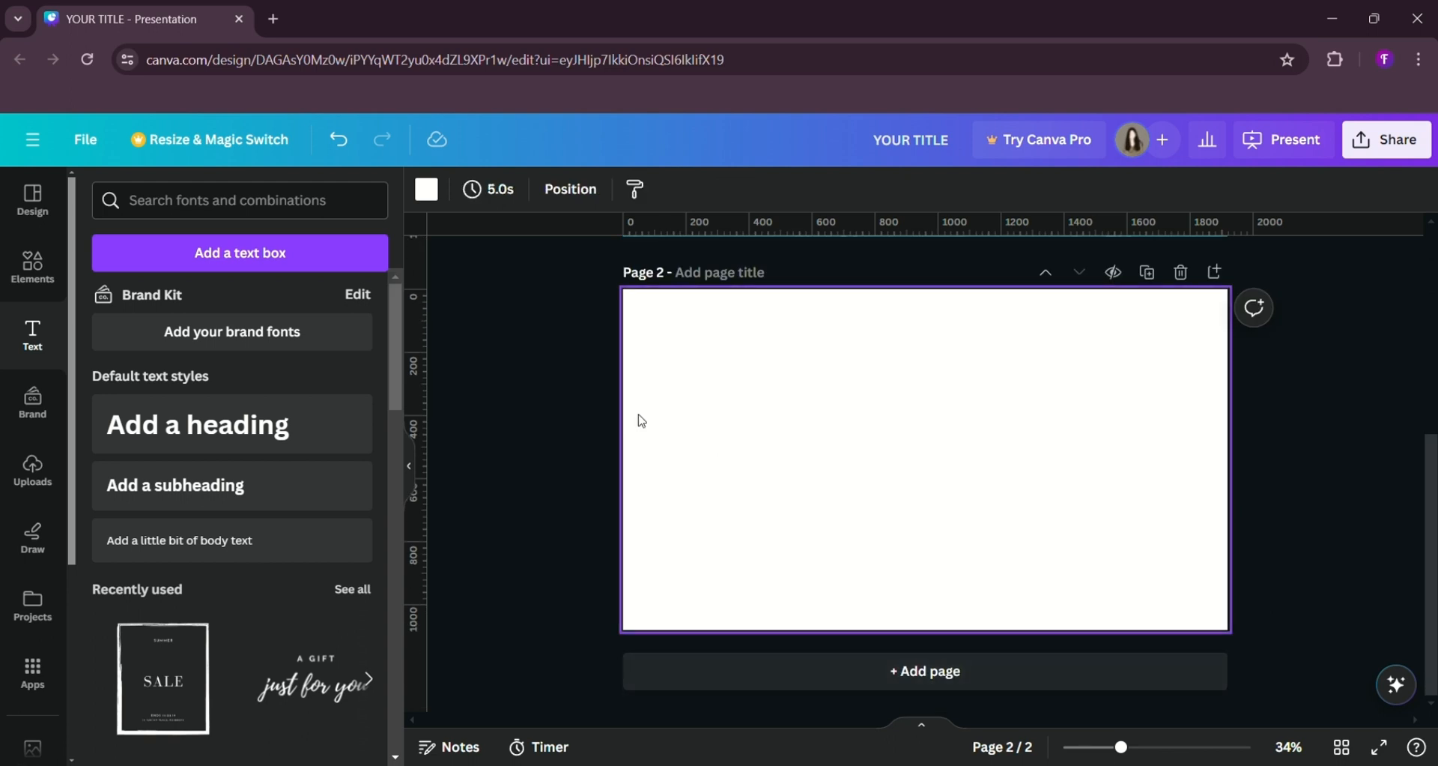
pyautogui.click(188, 447)
pyautogui.press('BackSpace')
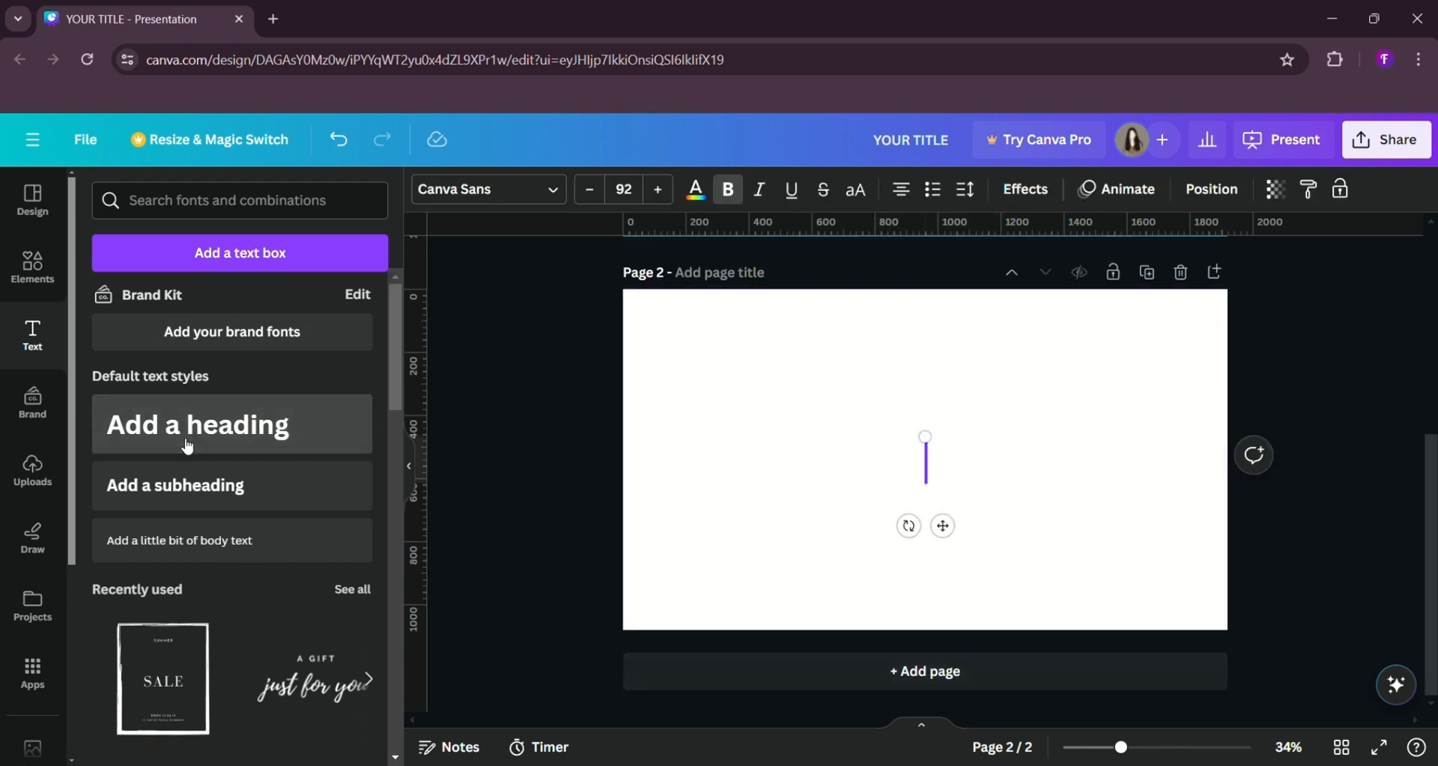
pyautogui.write('My')
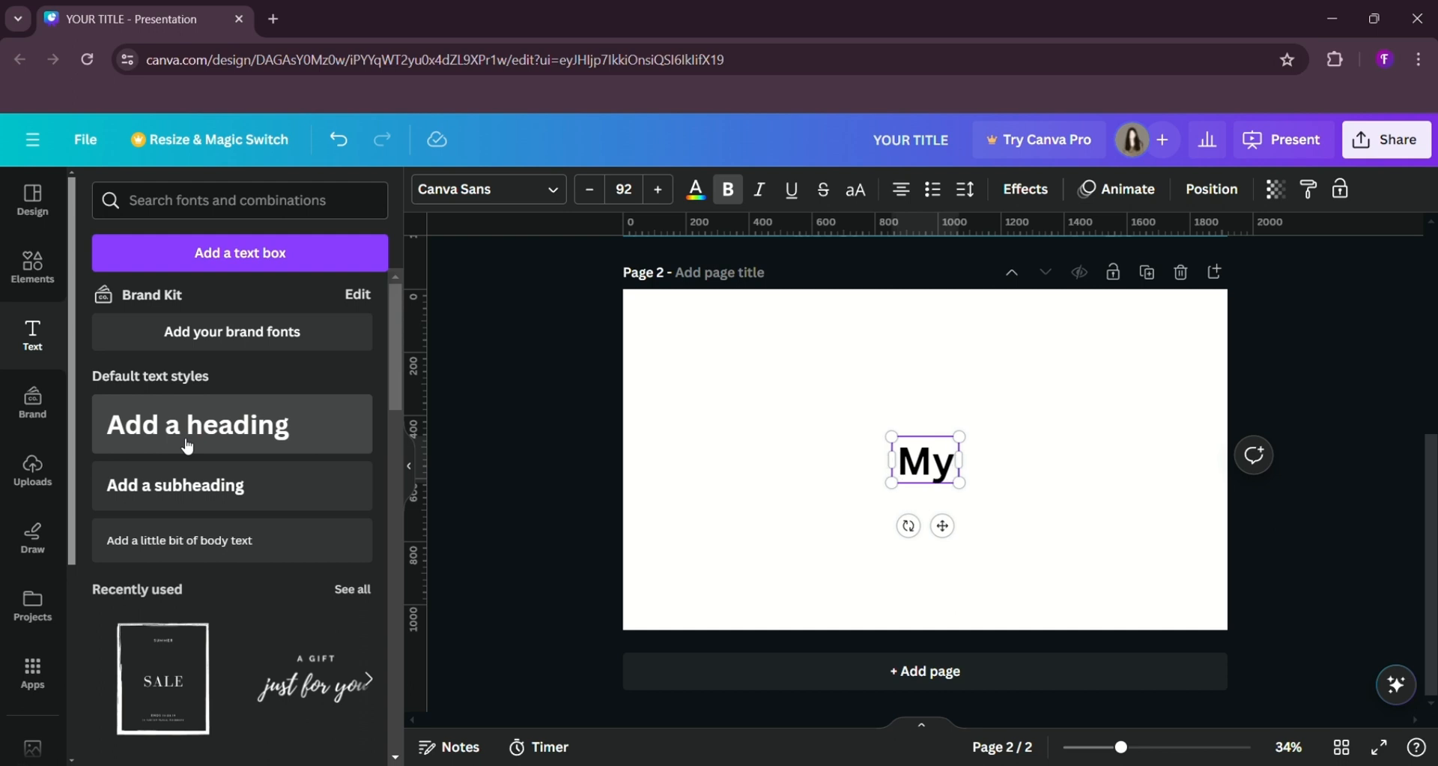
pyautogui.write(' PORTFOLIO')
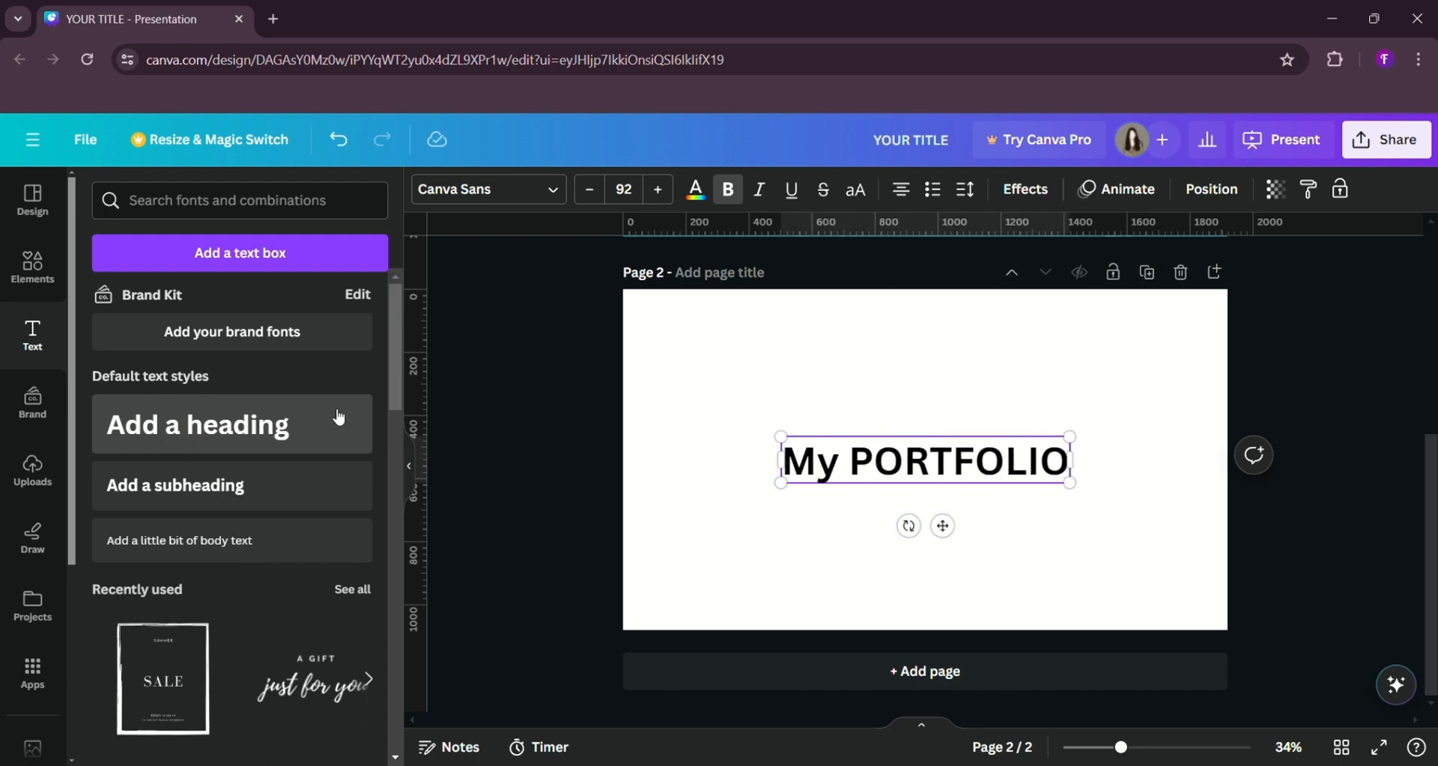
# - Shrink the "My PORTFOLIO" heading to size 38.5 and center it near the top edge of page 2
pyautogui.moveTo(782, 436); pyautogui.dragTo(887, 457)
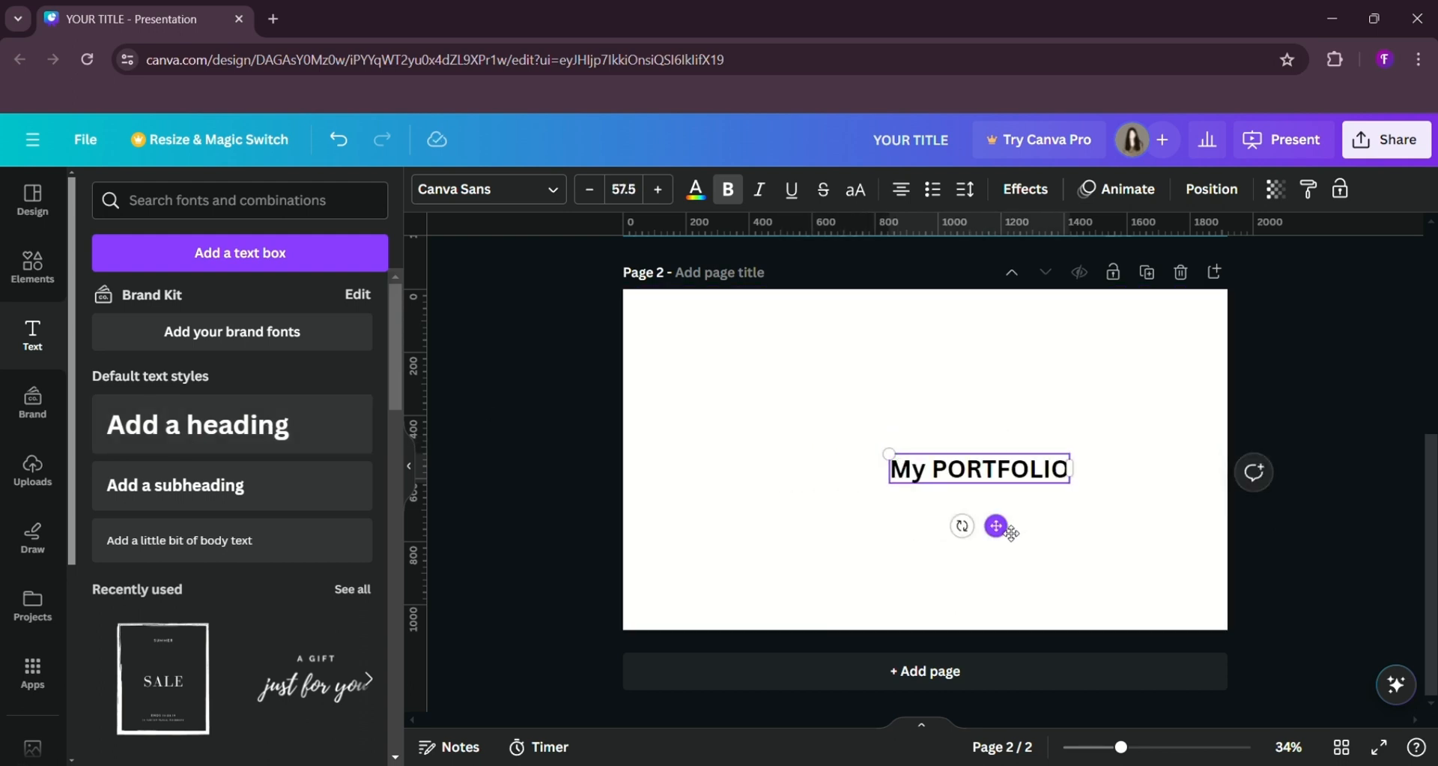
pyautogui.moveTo(999, 524); pyautogui.dragTo(911, 366)
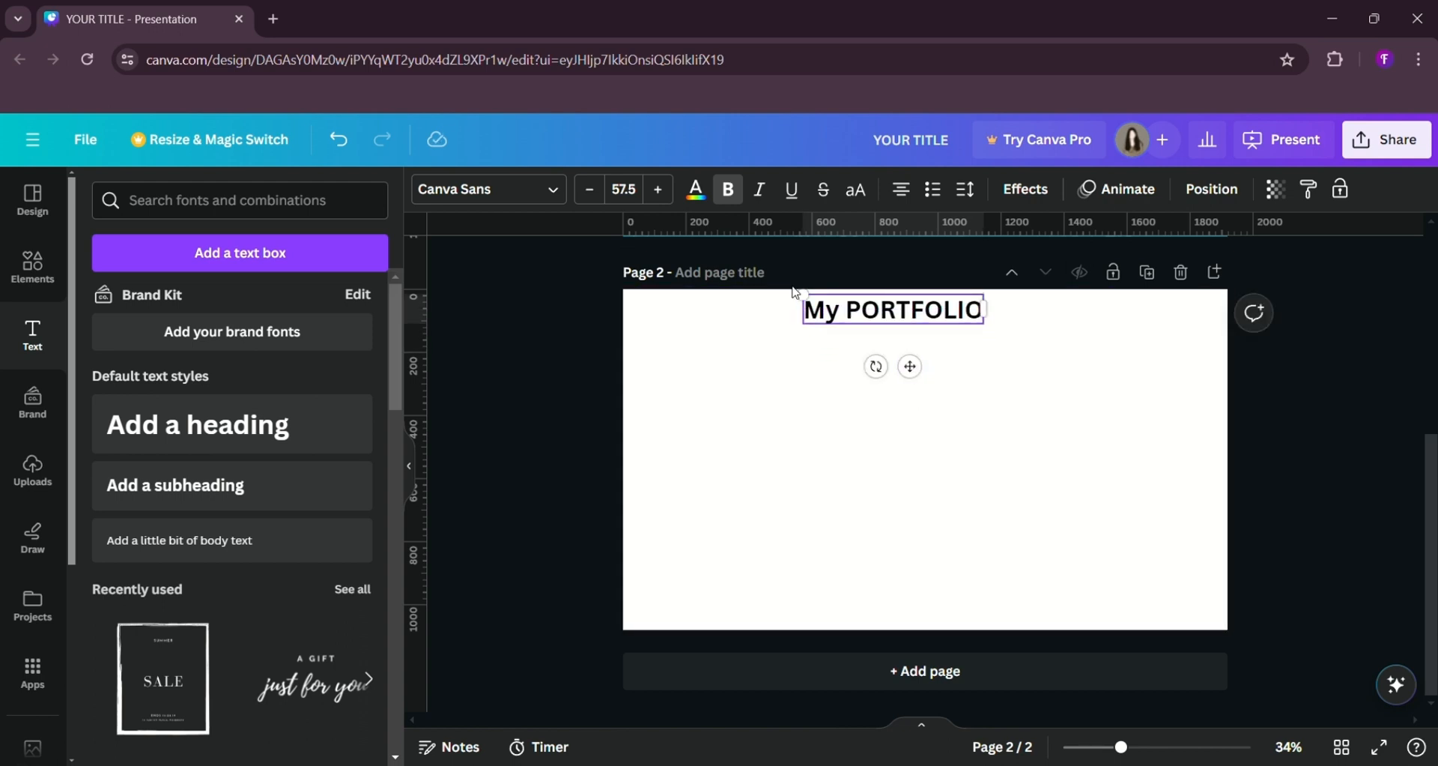
pyautogui.moveTo(808, 299); pyautogui.dragTo(867, 308)
pyautogui.moveTo(951, 373); pyautogui.dragTo(937, 367)
pyautogui.click(498, 310)
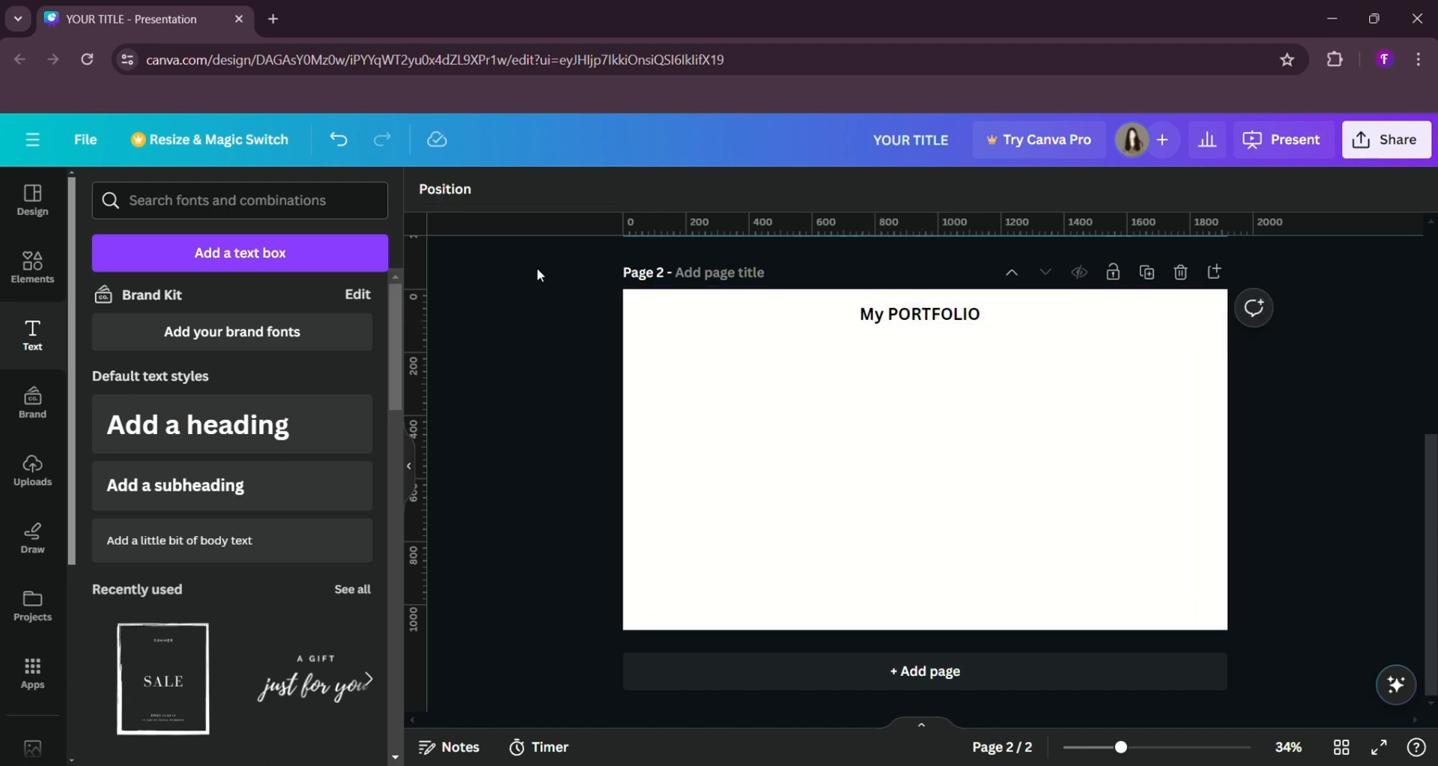
# - Add the Lorem Ipsum paragraph to page 2, remove its bold formatting and reduce its size to 12.2
pyautogui.write("Lorem Ipsum is simply dummy text of the printing and typesetting industry. Lorem Ipsum has been the industry's standard dummy text ever since the 1500s, when an unknown printer took a galley of type and scrambled it to make a type specimen book.")
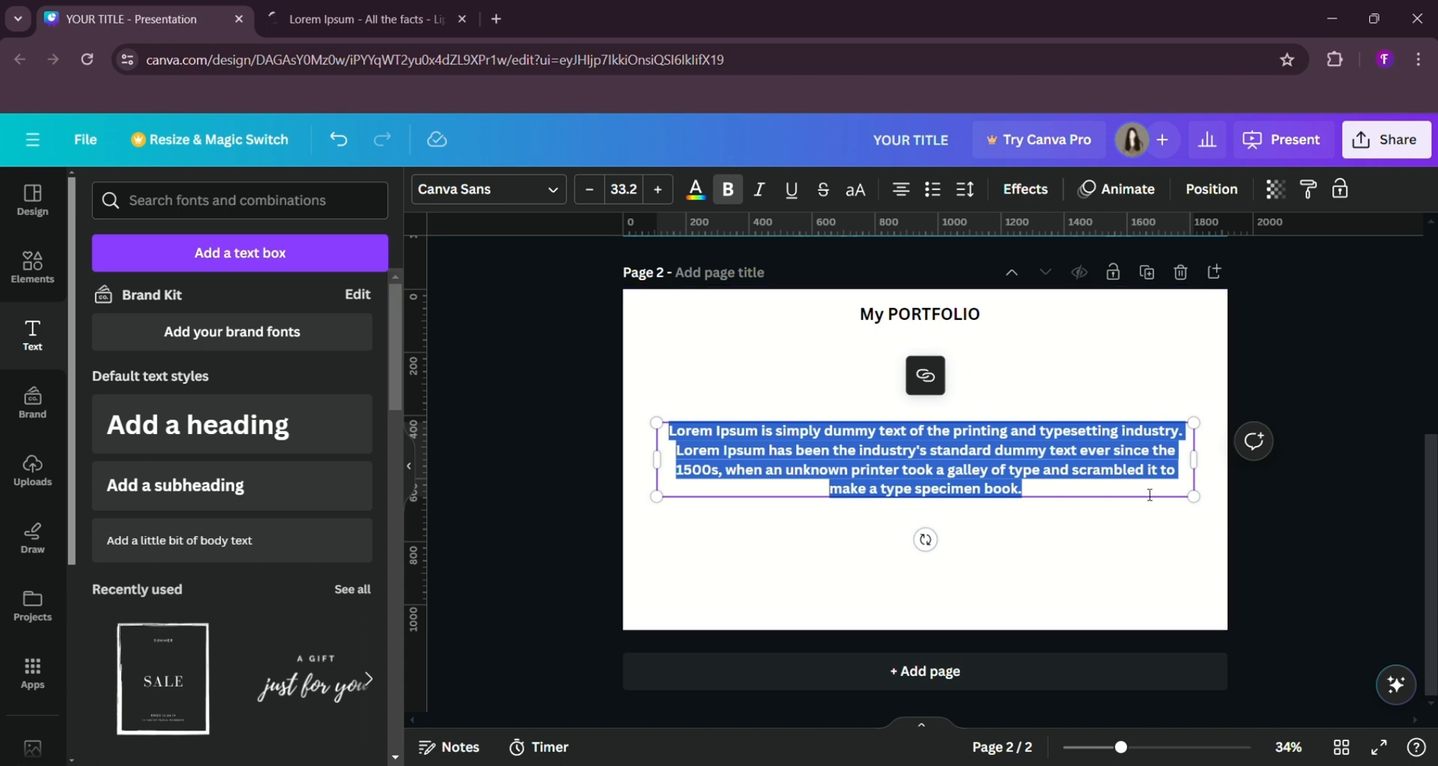
pyautogui.click(696, 190)
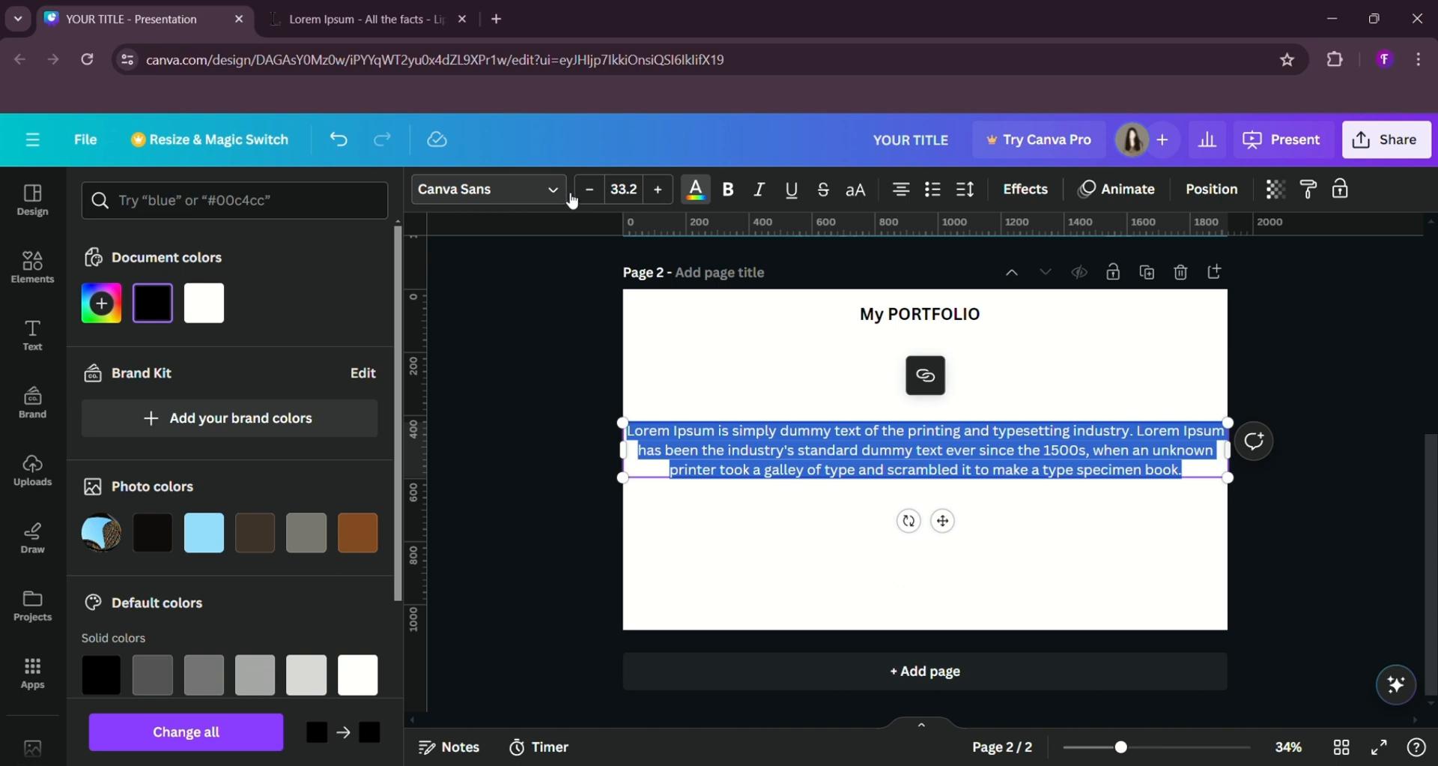
pyautogui.click(589, 191)
pyautogui.click(589, 190)
pyautogui.click(589, 190)
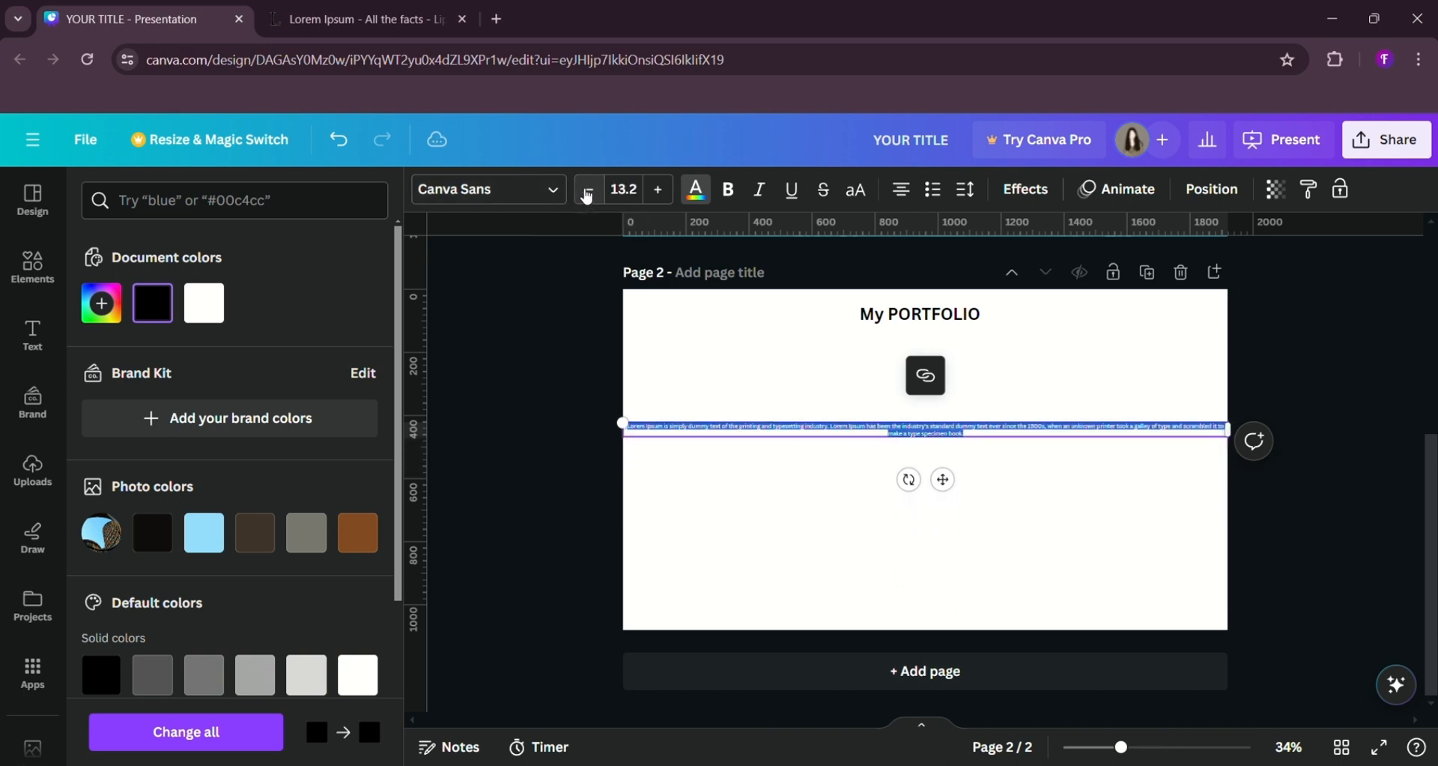
pyautogui.click(589, 190)
# - Justify the Lorem Ipsum paragraph and set its font size to 17.2
pyautogui.click(914, 199)
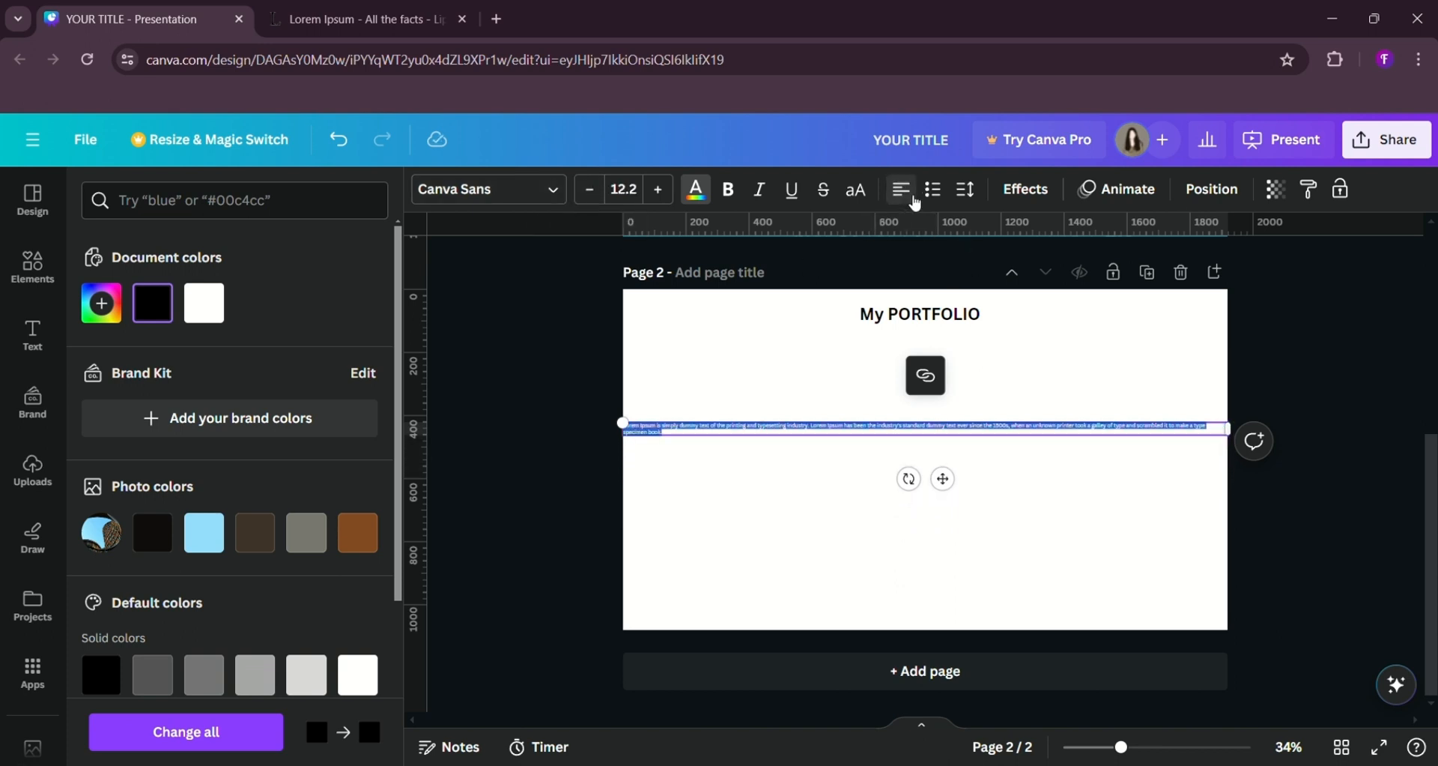
pyautogui.click(915, 204)
pyautogui.click(659, 190)
pyautogui.click(659, 190)
pyautogui.click(659, 191)
pyautogui.click(659, 190)
pyautogui.click(658, 190)
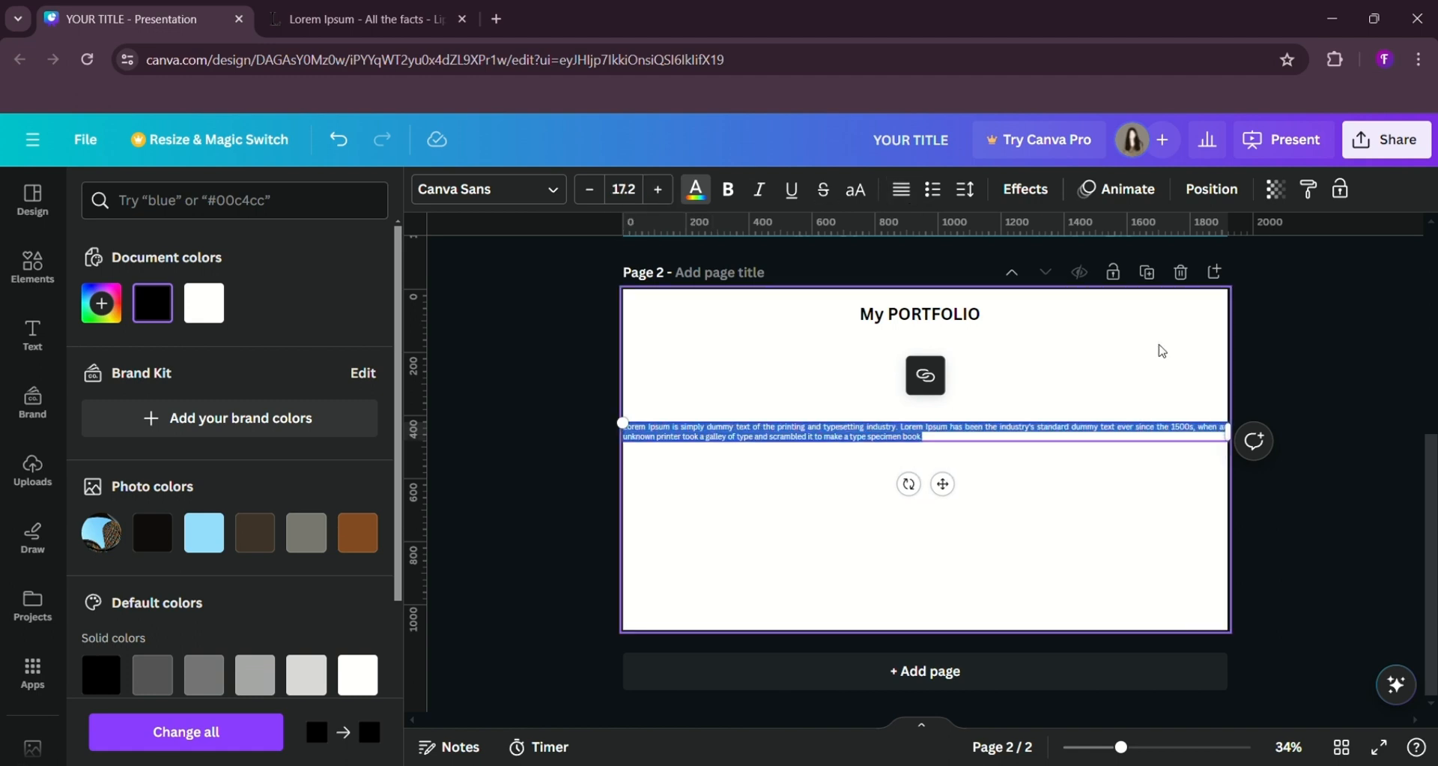
# - Narrow the Lorem Ipsum paragraph to two lines and center it directly below the "My PORTFOLIO" heading
pyautogui.moveTo(1234, 442); pyautogui.dragTo(1091, 430)
pyautogui.click(1091, 430)
pyautogui.click(895, 420)
pyautogui.moveTo(894, 420); pyautogui.dragTo(970, 330)
# - Color only the word "PORTFOLIO" in the page 2 heading bright green with a custom color
pyautogui.click(936, 314)
pyautogui.doubleClick(937, 314)
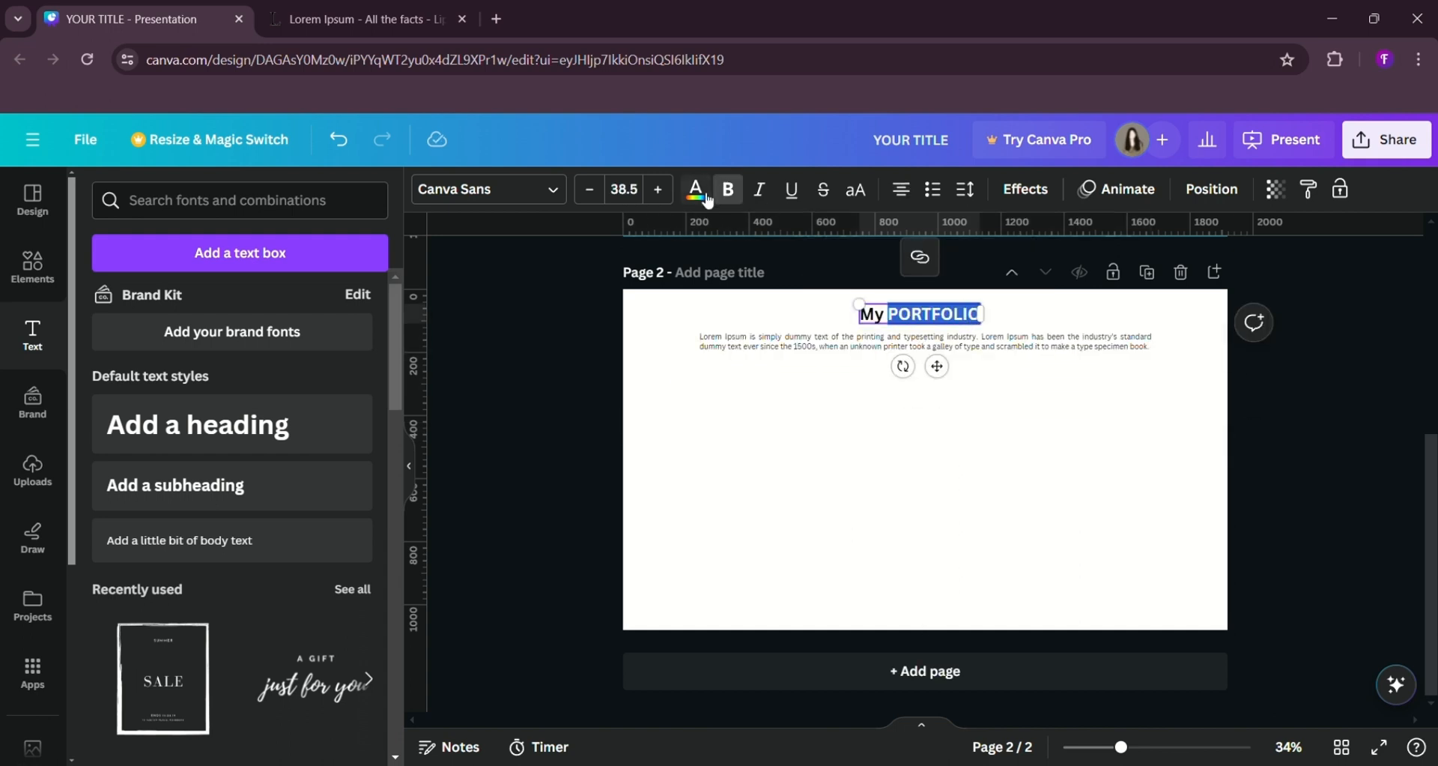
pyautogui.click(696, 189)
pyautogui.click(102, 303)
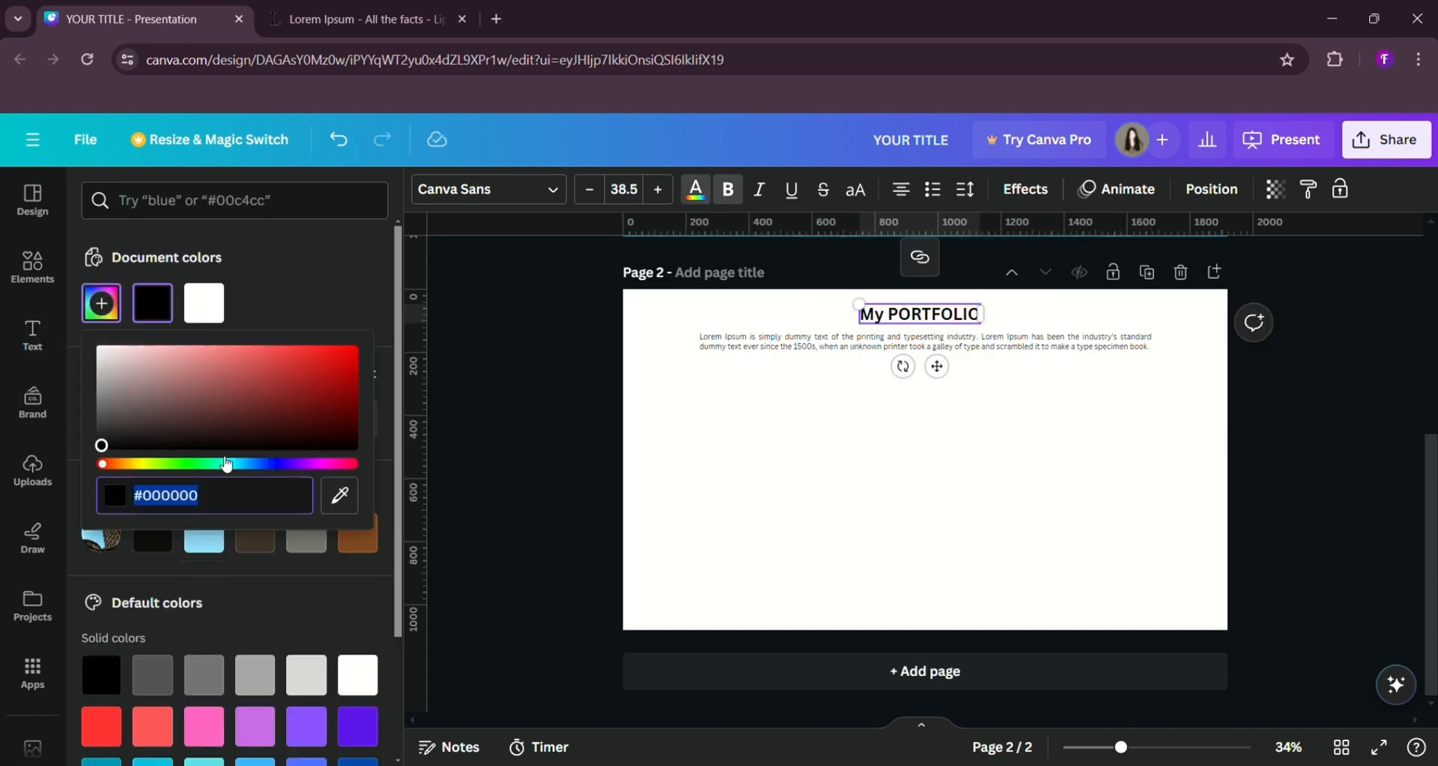
pyautogui.moveTo(102, 464); pyautogui.dragTo(321, 464)
pyautogui.click(205, 465)
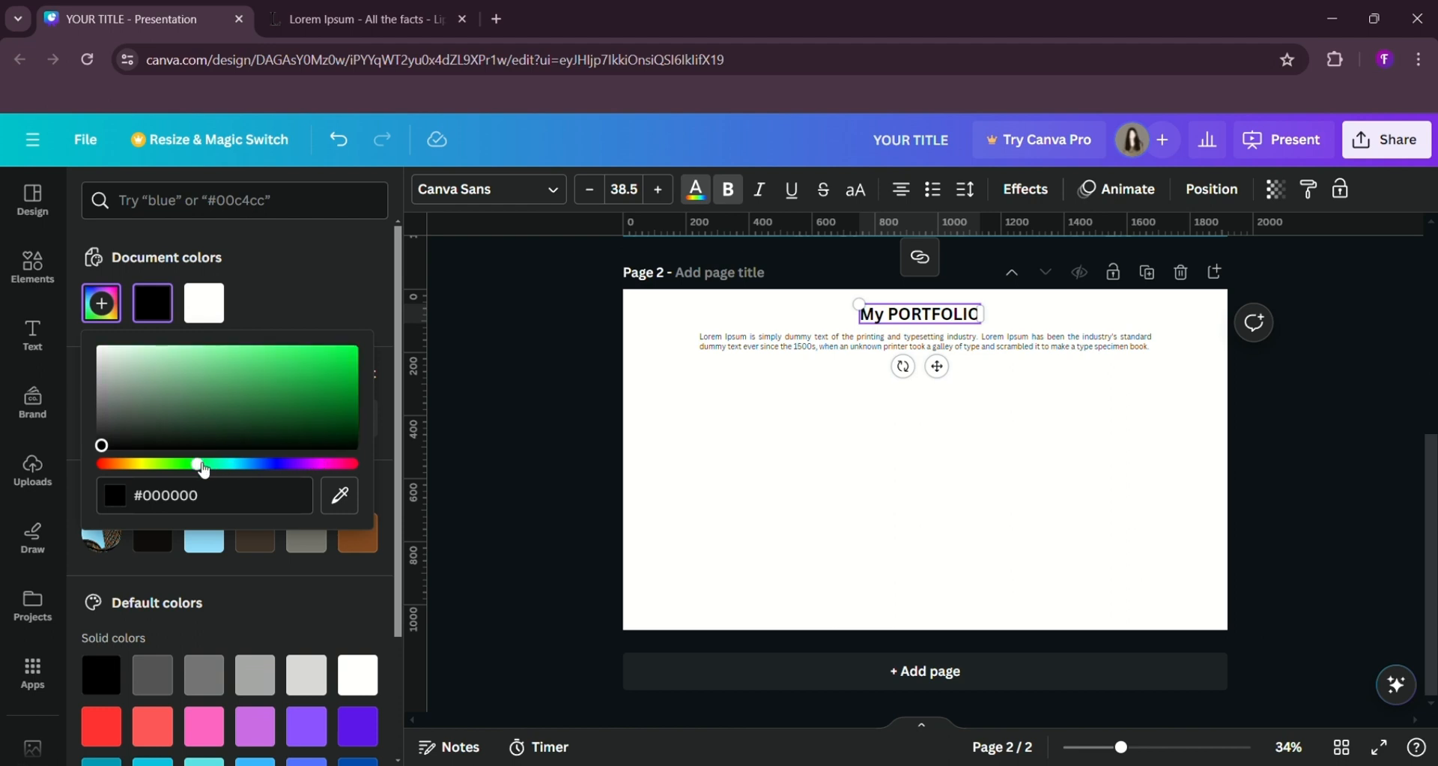
pyautogui.click(334, 357)
pyautogui.click(537, 354)
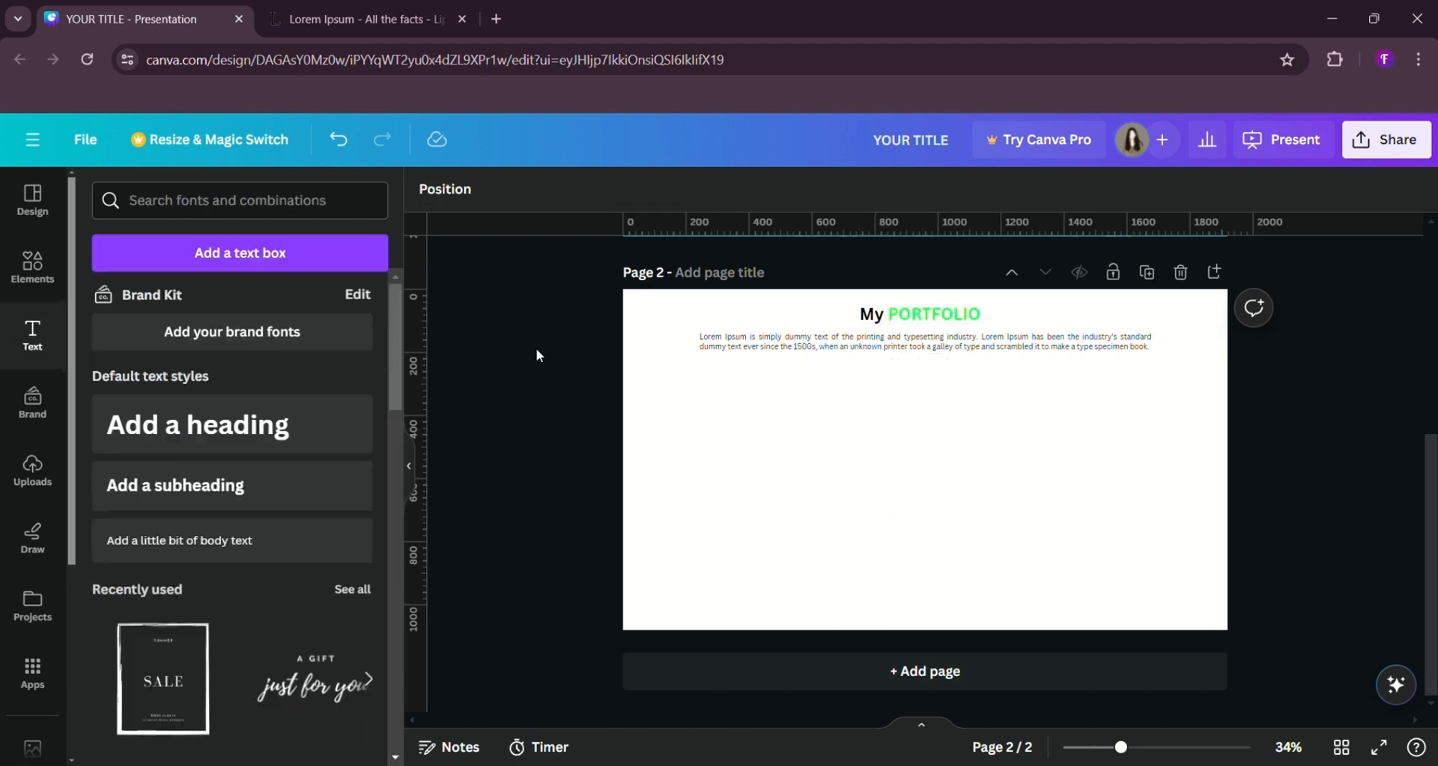
# - Search the elements for "architecture" photos and insert the free stone interior photo with the opening to the blue sky
pyautogui.click(32, 264)
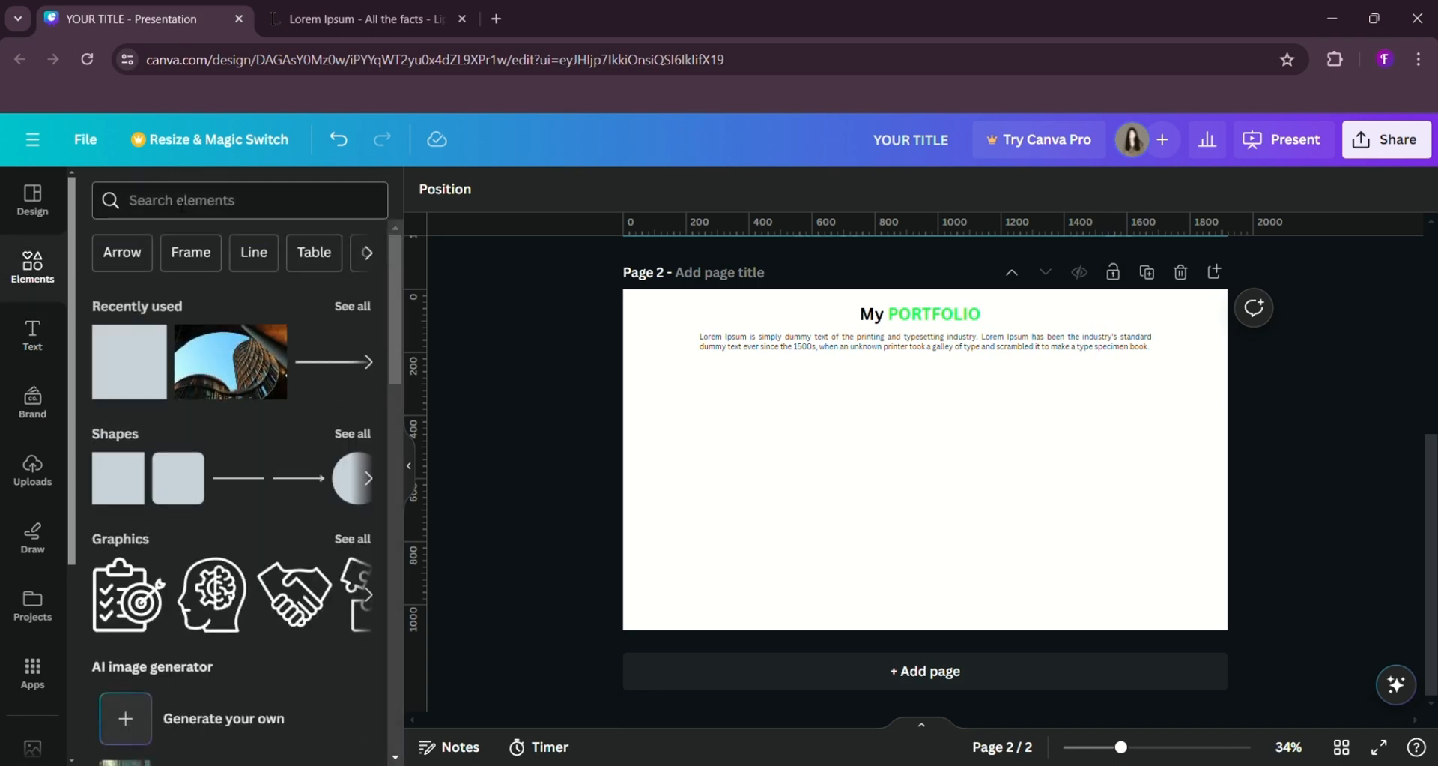
pyautogui.click(187, 200)
pyautogui.write('arc')
pyautogui.click(199, 285)
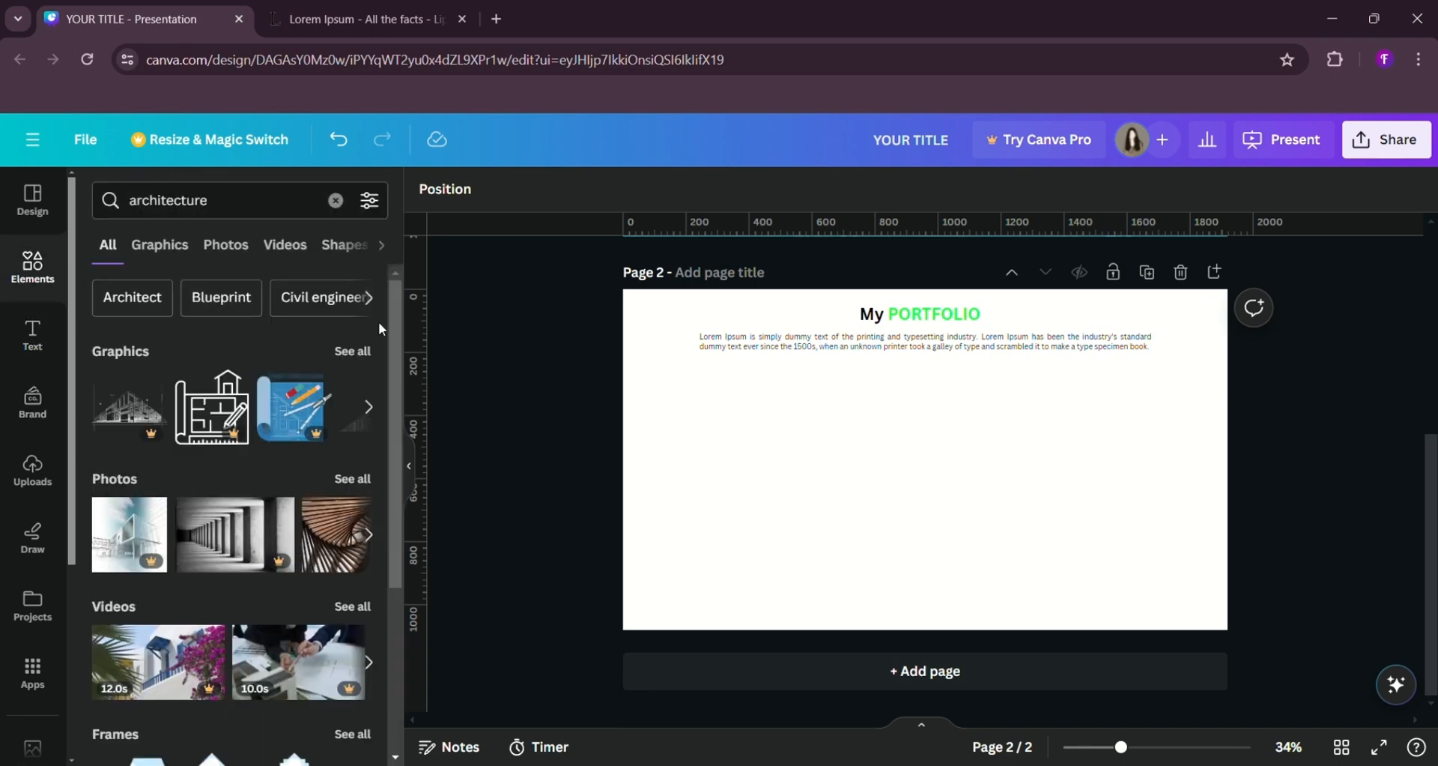
pyautogui.click(367, 476)
pyautogui.scroll(-10, 298, 518)
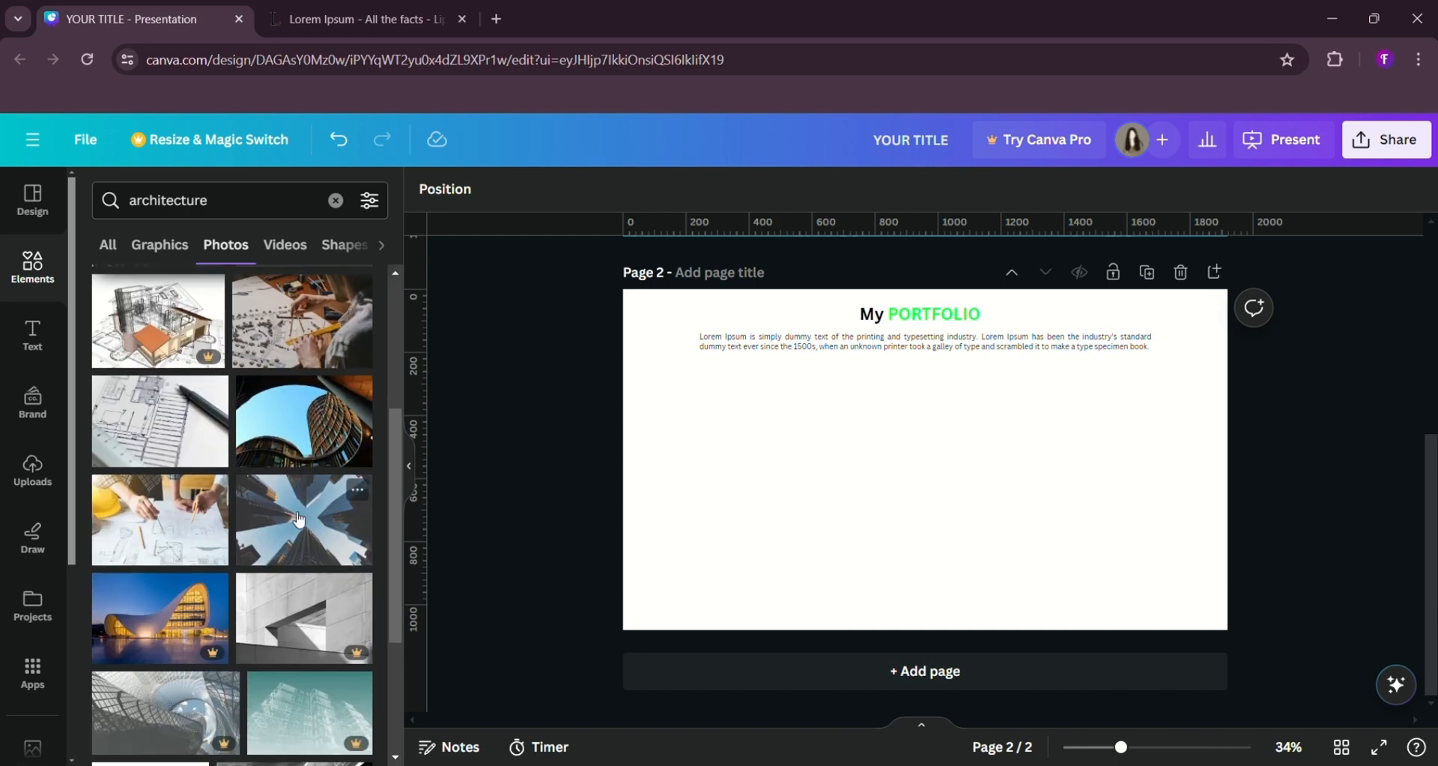
pyautogui.scroll(-5, 299, 518)
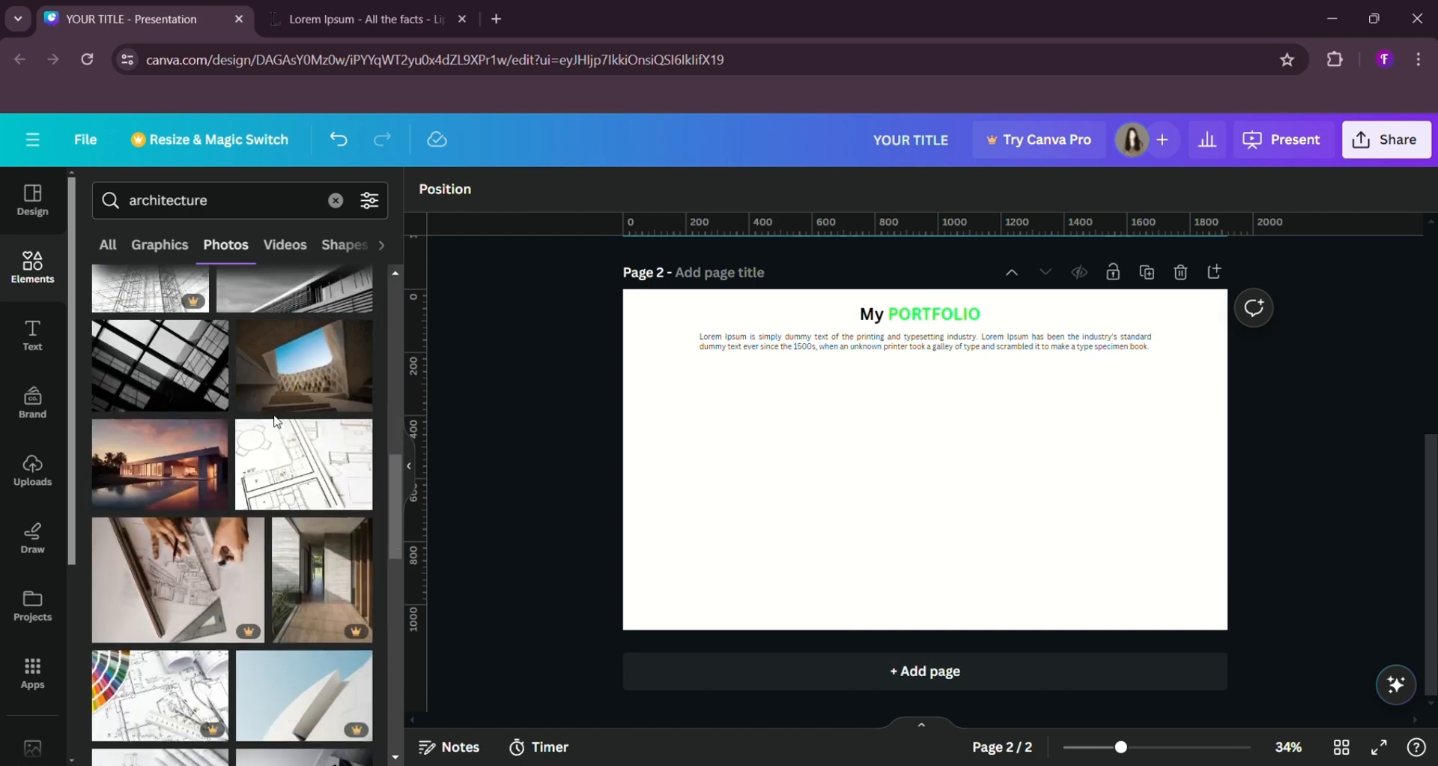
pyautogui.click(278, 360)
# - Scale the architecture photo down to a bit under half the page width and place it in the page's lower-left area
pyautogui.moveTo(1140, 601); pyautogui.dragTo(1023, 524)
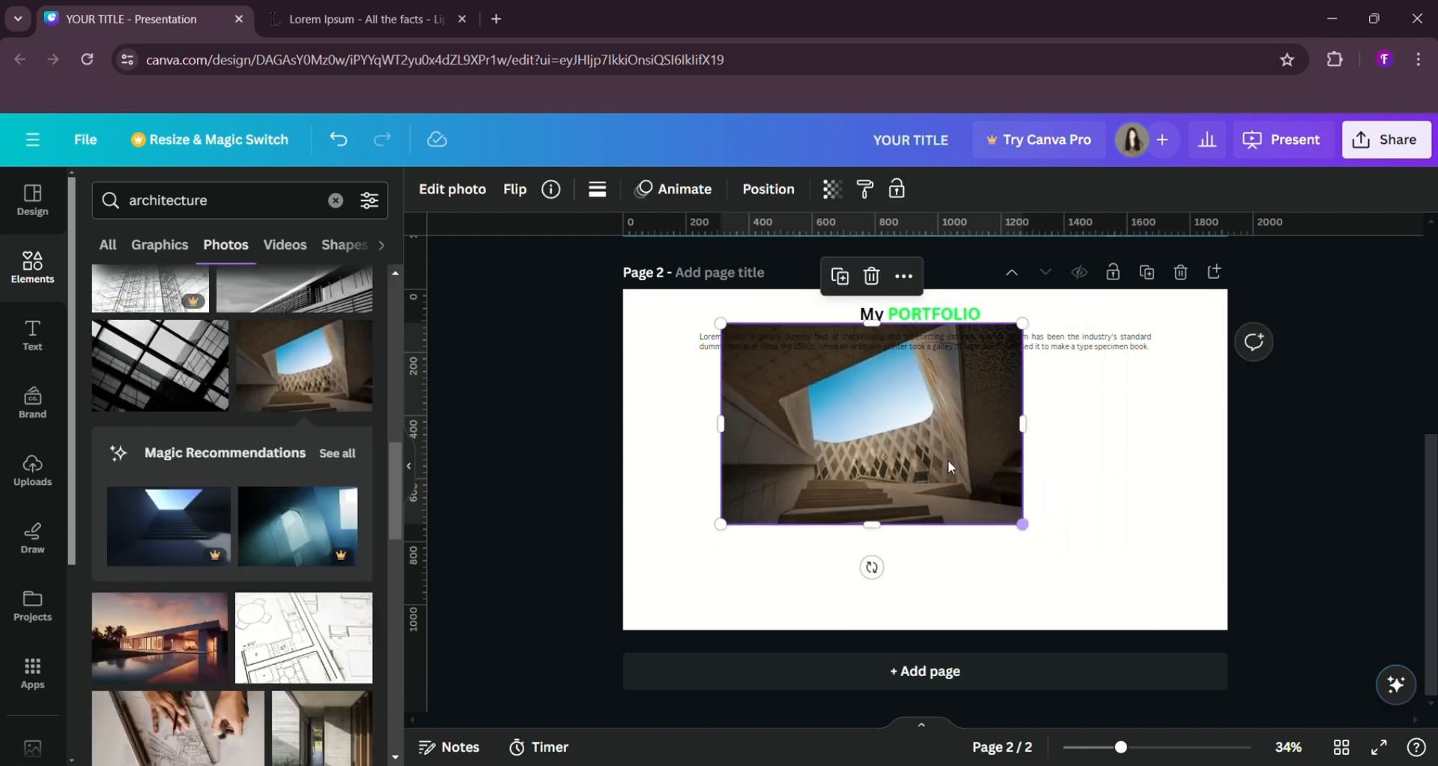
pyautogui.moveTo(921, 449); pyautogui.dragTo(857, 520)
pyautogui.moveTo(974, 608); pyautogui.dragTo(940, 586)
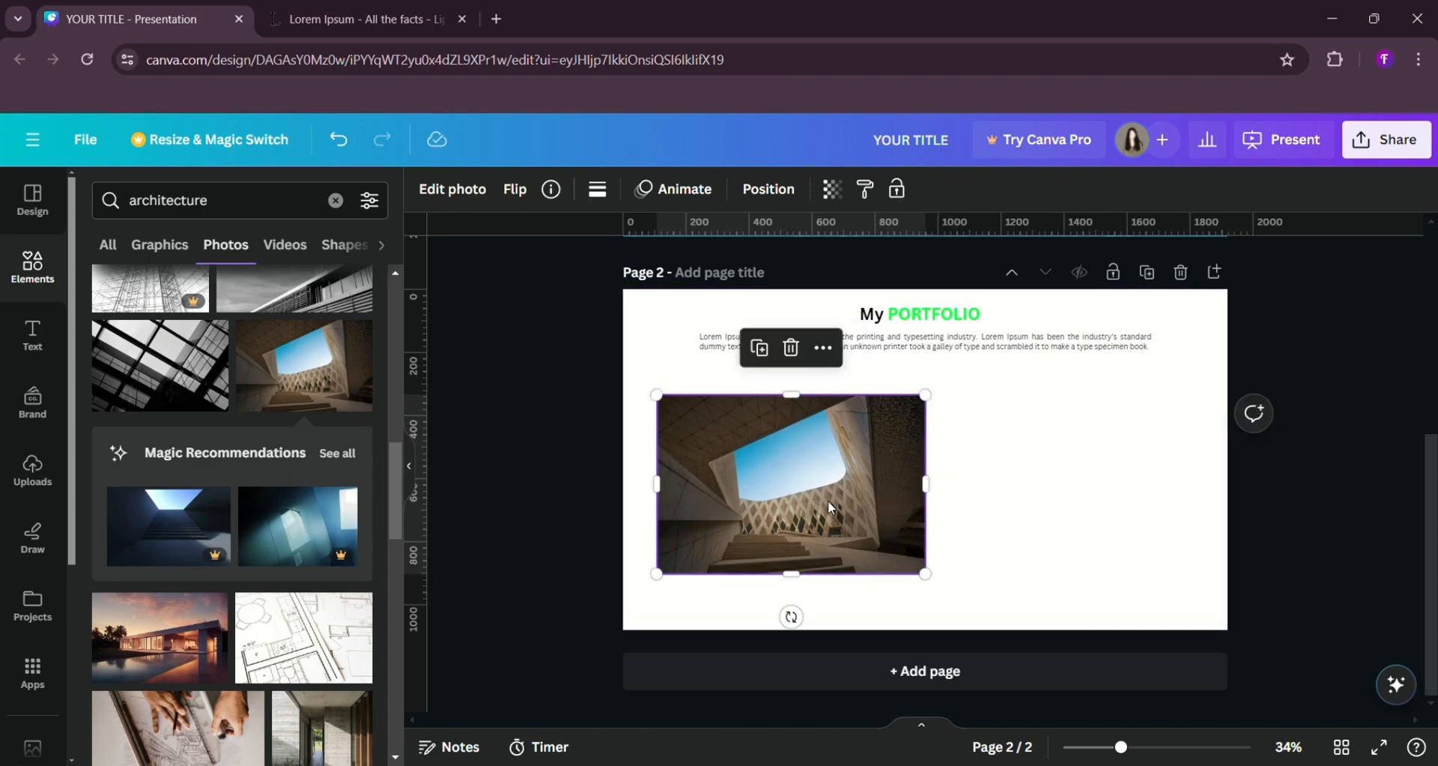
pyautogui.moveTo(833, 506); pyautogui.dragTo(818, 510)
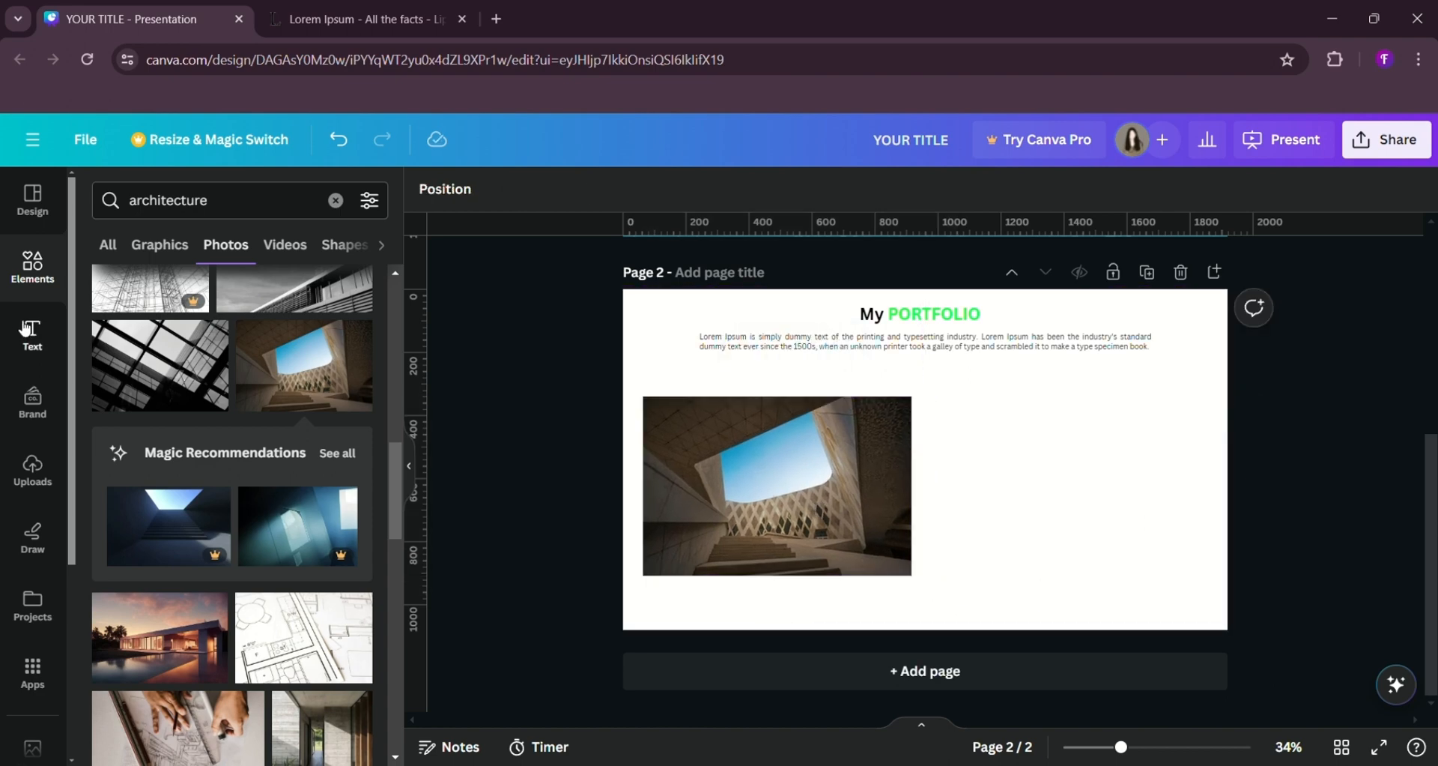
# - Add a rectangle shape and stretch it to cover the architecture photo exactly
pyautogui.click(32, 266)
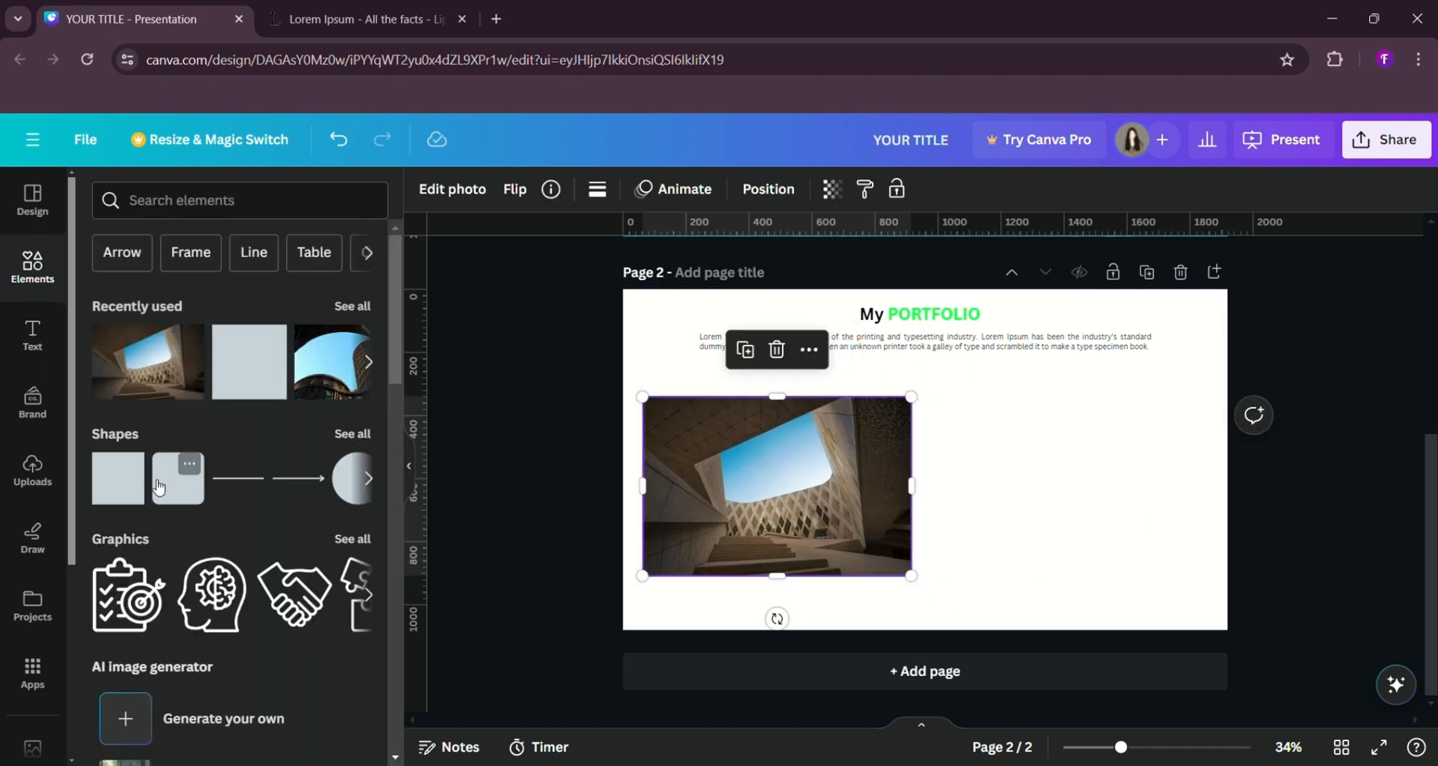
pyautogui.click(159, 487)
pyautogui.moveTo(938, 452); pyautogui.dragTo(643, 396)
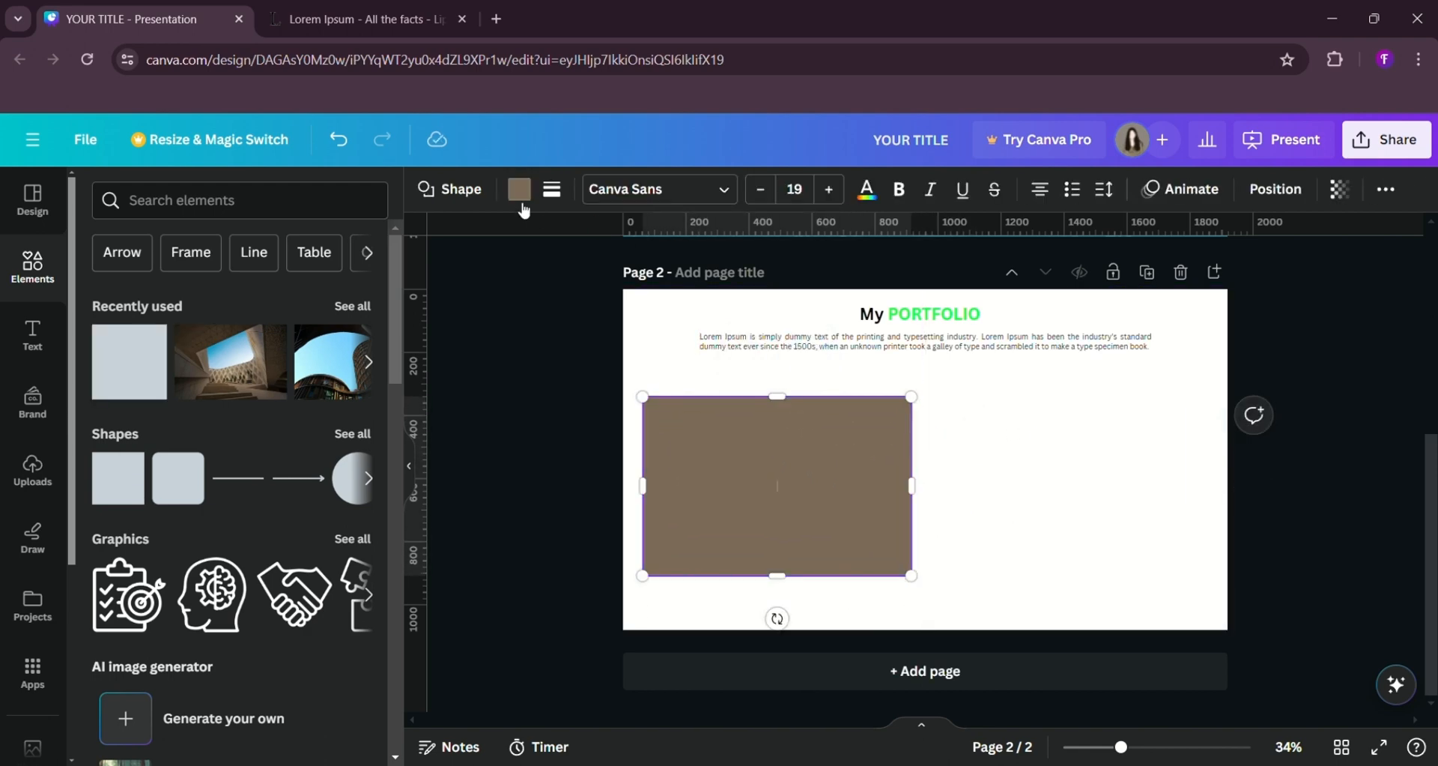
# - Fill the rectangle over the photo with the green-to-blue gradient in the diagonal style and set its transparency to 75
pyautogui.click(519, 190)
pyautogui.click(107, 371)
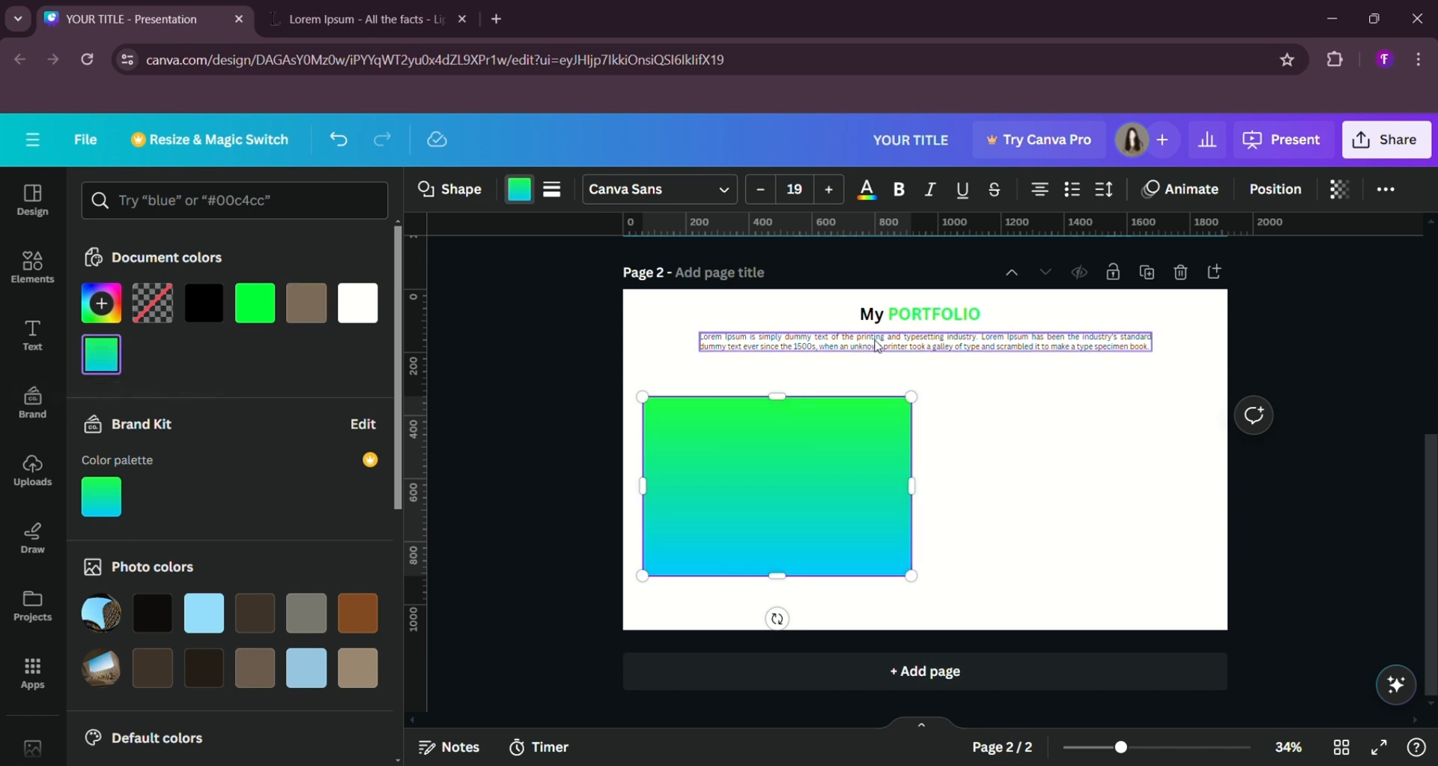
pyautogui.click(103, 359)
pyautogui.click(243, 524)
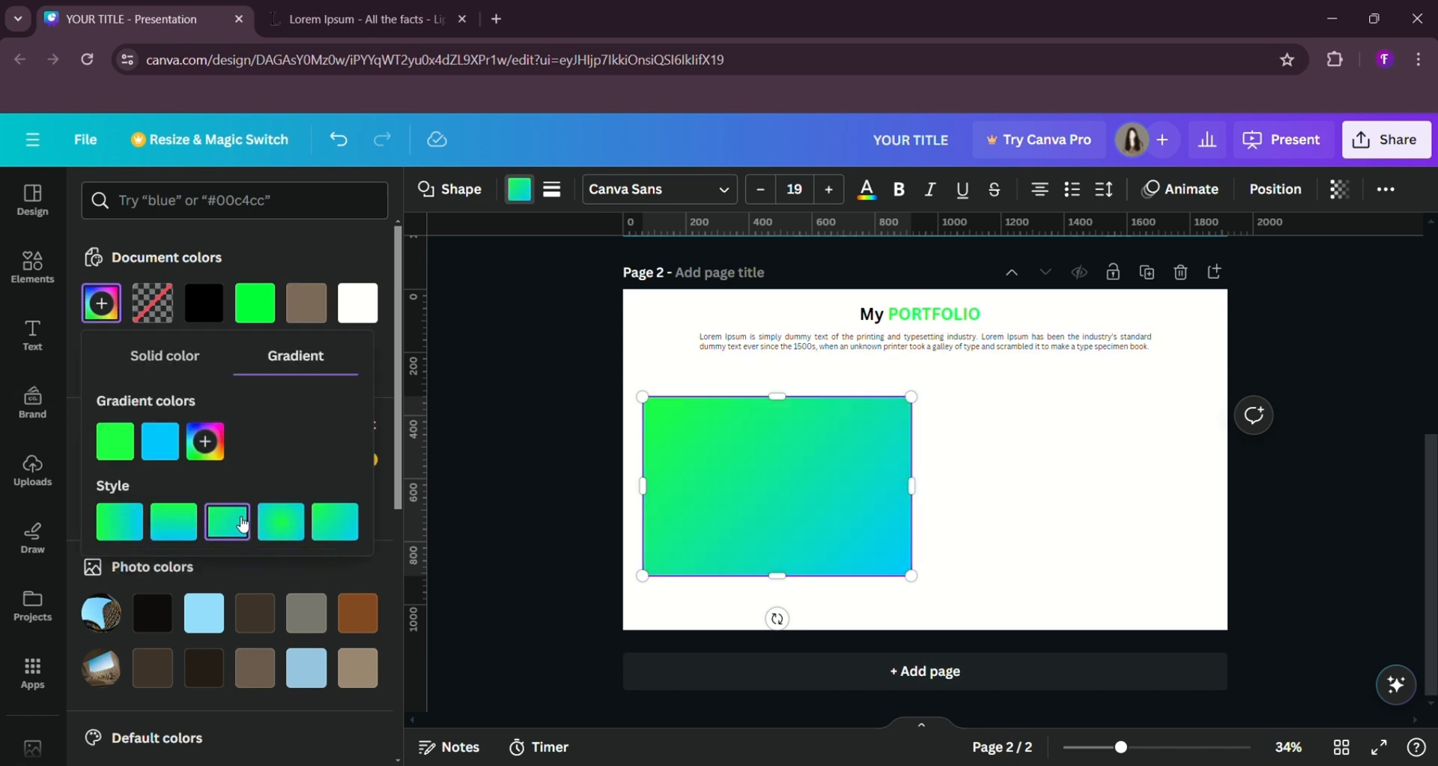
pyautogui.click(1340, 189)
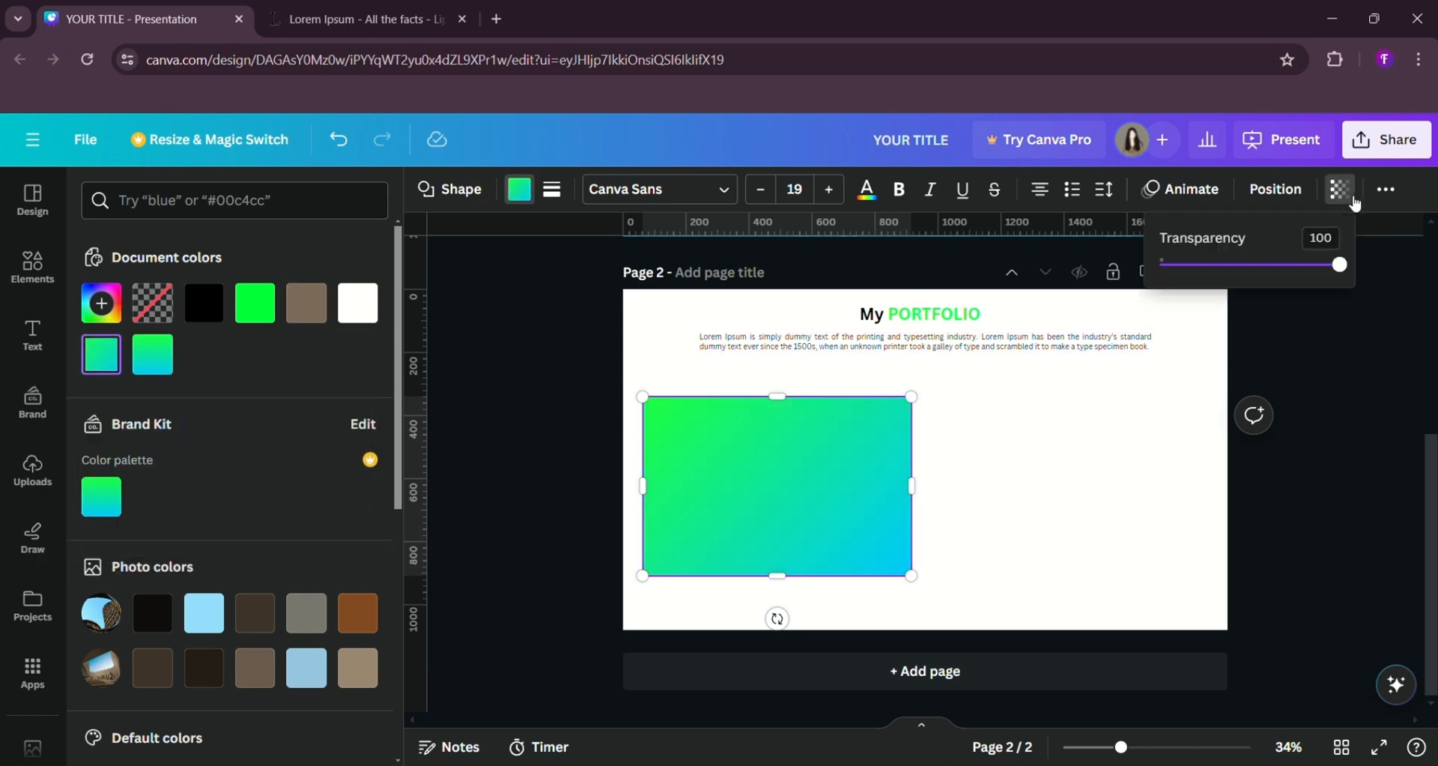
pyautogui.moveTo(1339, 265); pyautogui.dragTo(1294, 274)
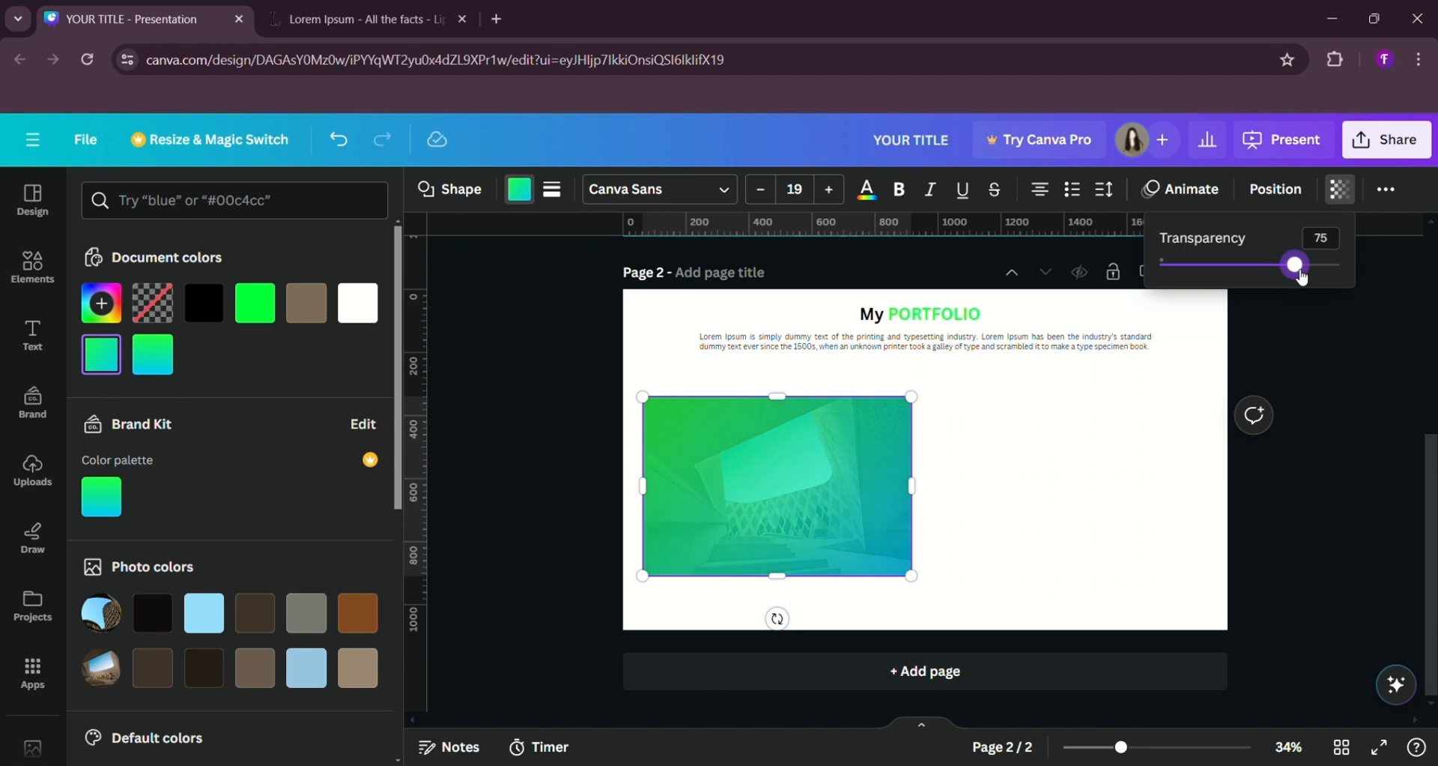
pyautogui.click(585, 370)
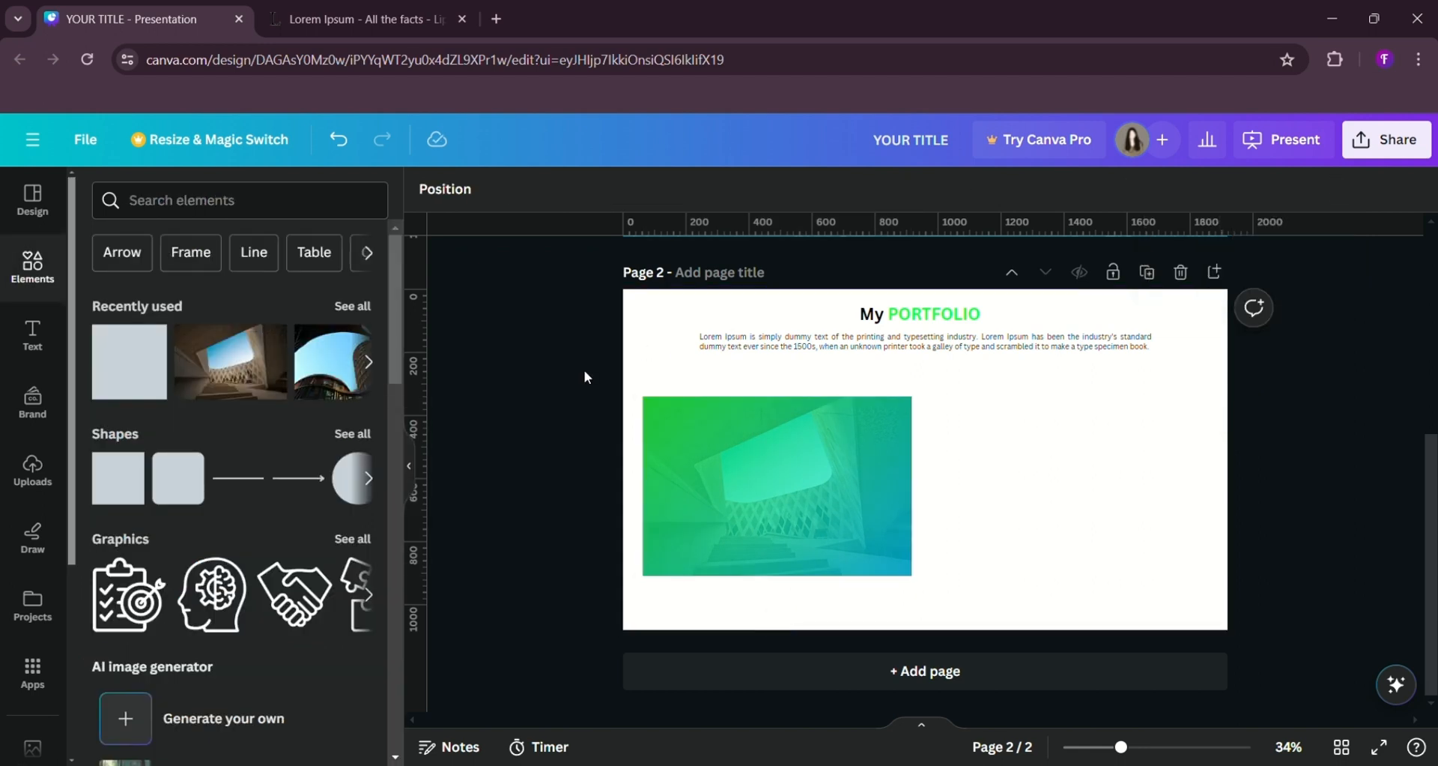
# - Add a heading reading "YOUR HEADING", reduce it to size 57, wrap it onto two lines and place it on the photo
pyautogui.click(32, 335)
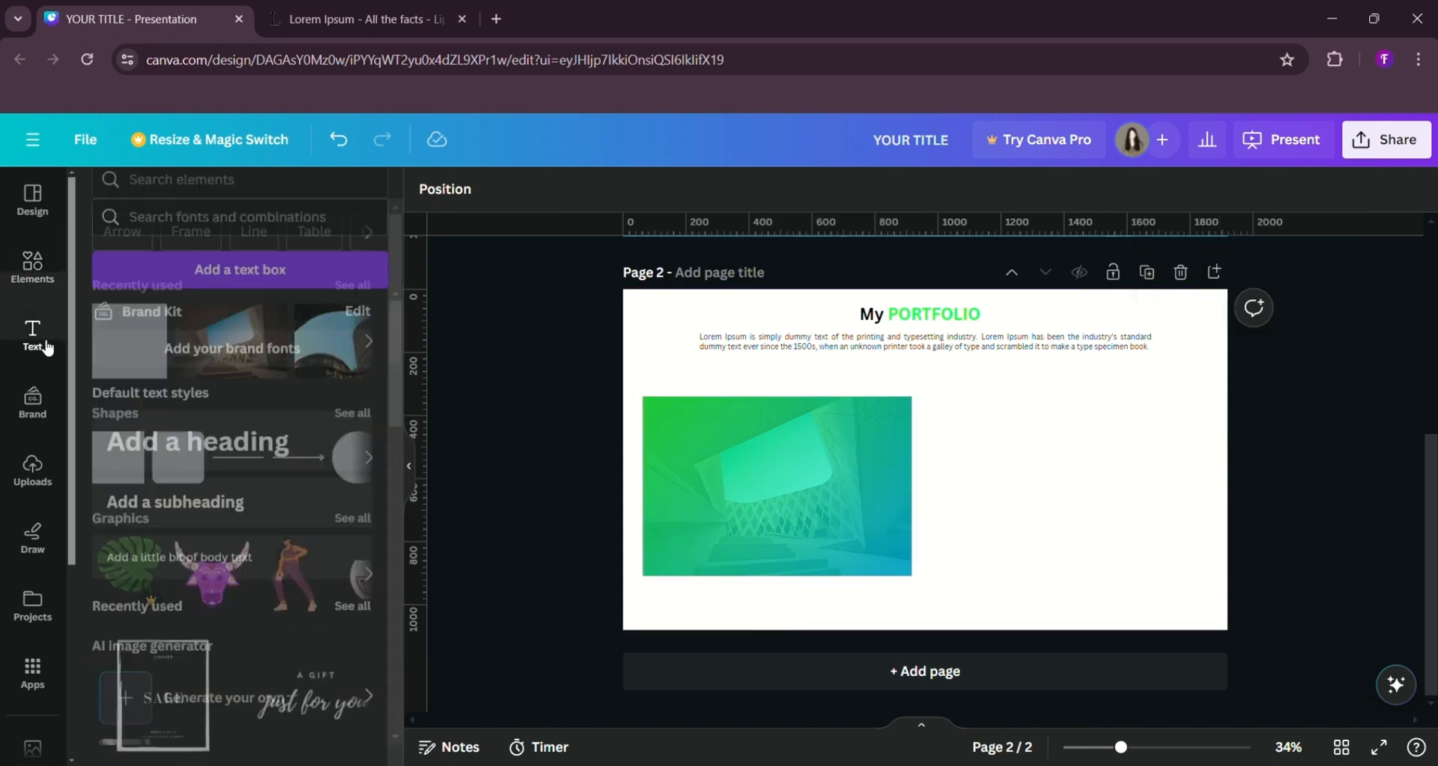
pyautogui.click(191, 439)
pyautogui.write('YOUR HEADING')
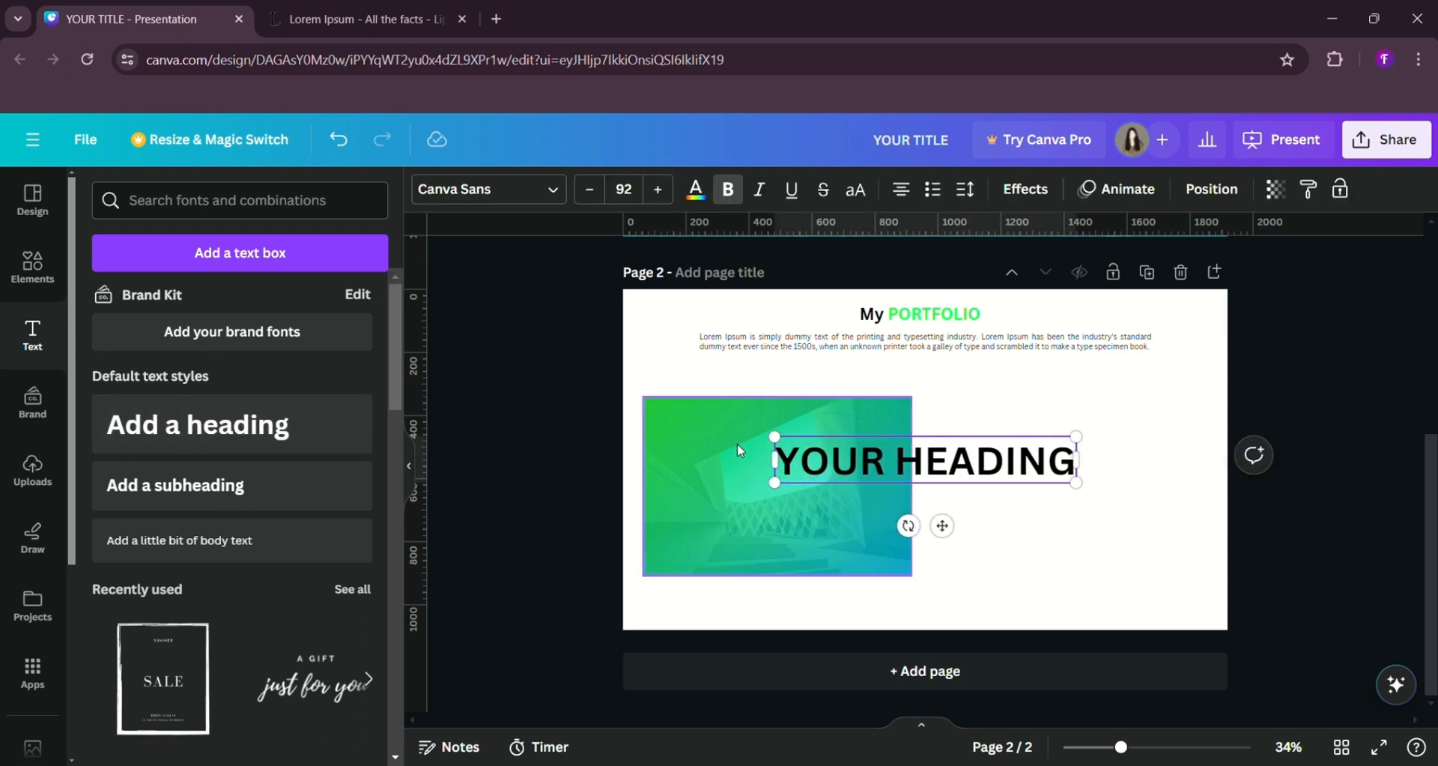
pyautogui.moveTo(775, 436); pyautogui.dragTo(908, 463)
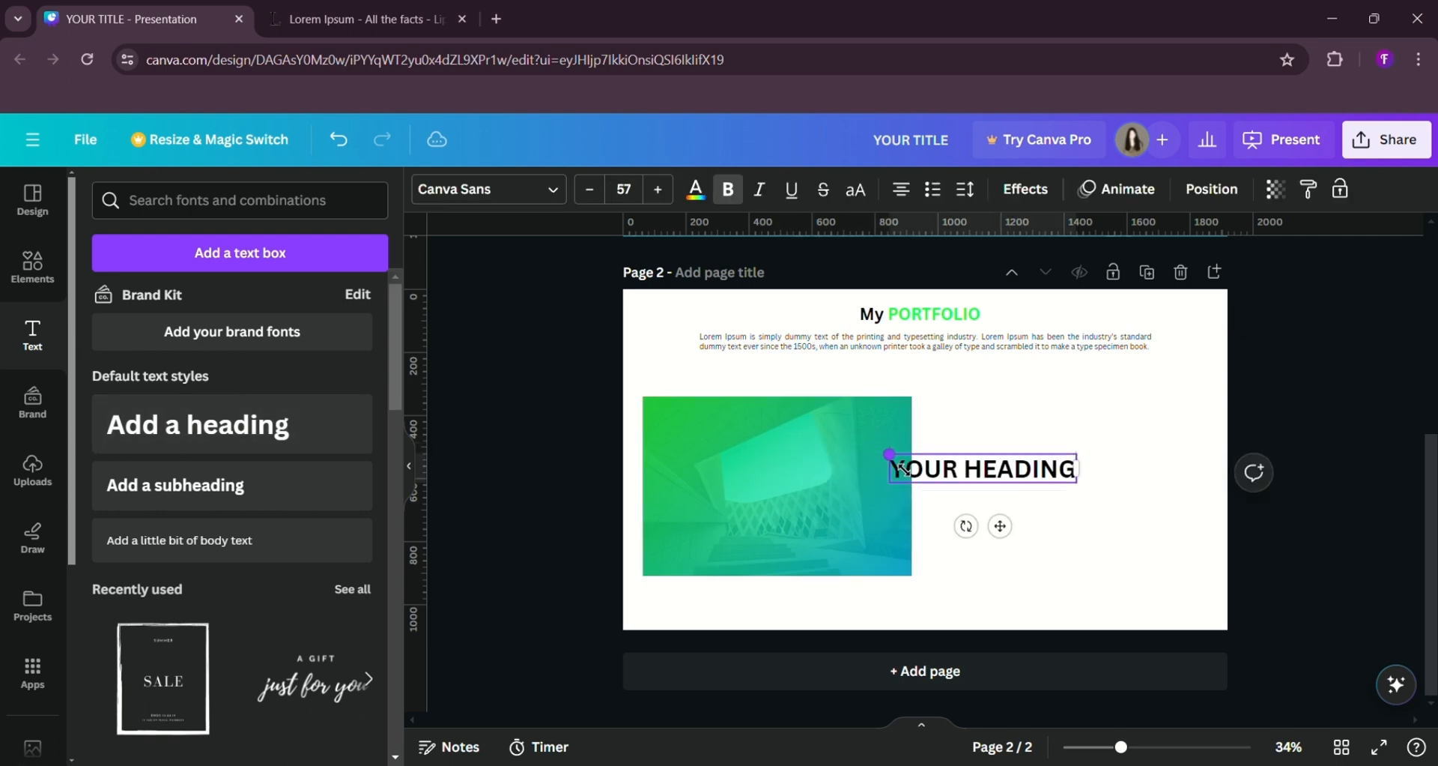
pyautogui.moveTo(1002, 520); pyautogui.dragTo(784, 503)
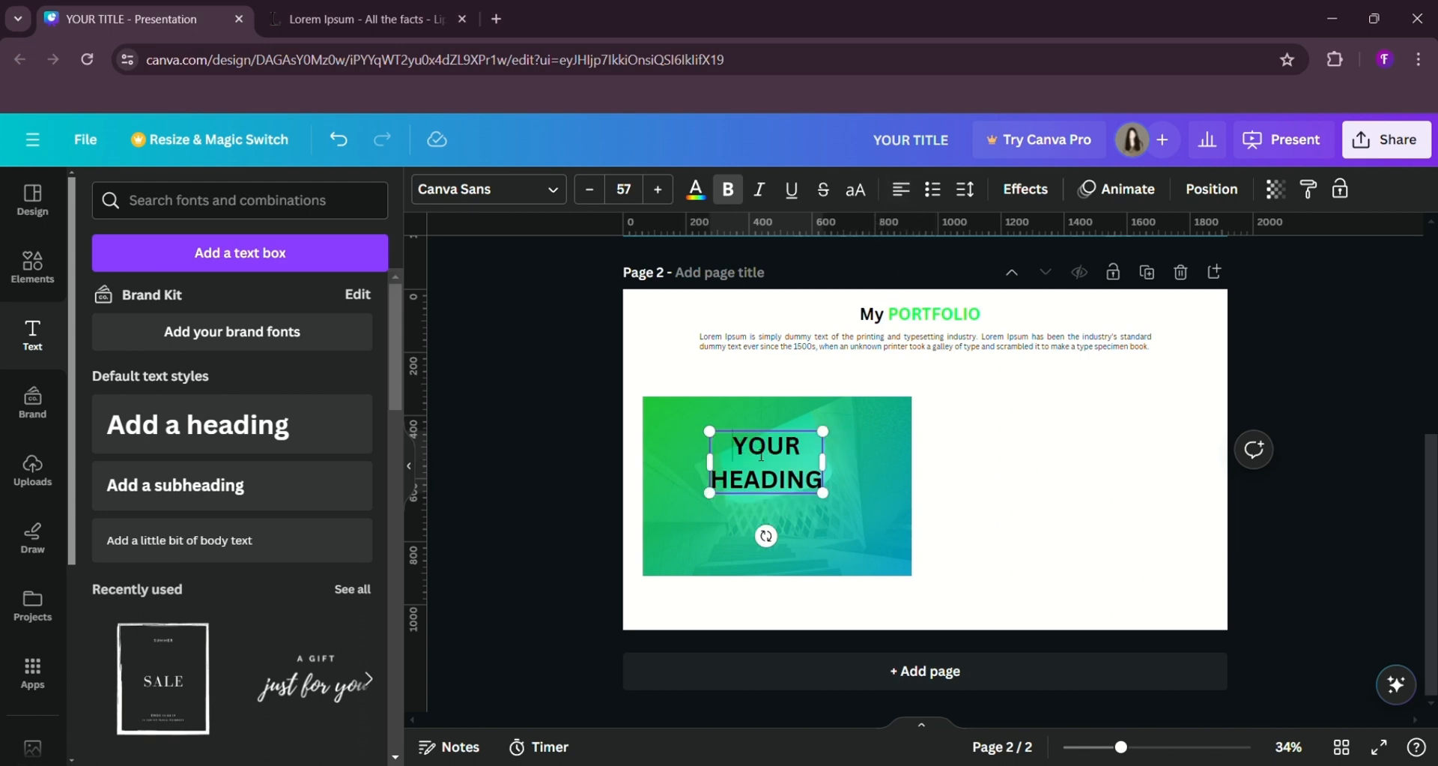
pyautogui.moveTo(733, 448); pyautogui.dragTo(718, 472)
# - Left-align "YOUR HEADING", keep it bold, color it white and position it in the photo's upper-left corner
pyautogui.click(907, 193)
pyautogui.click(730, 192)
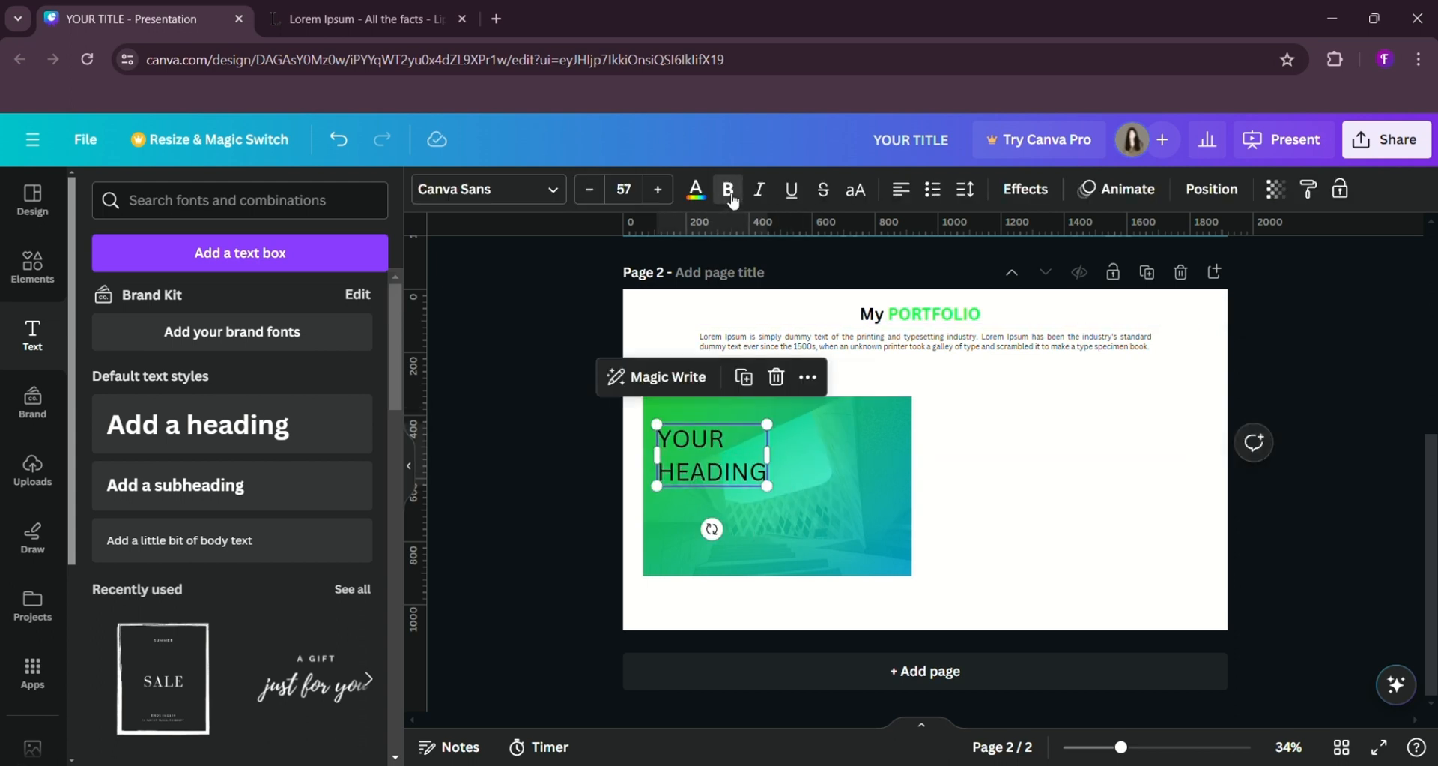
pyautogui.click(724, 199)
pyautogui.click(696, 190)
pyautogui.click(254, 303)
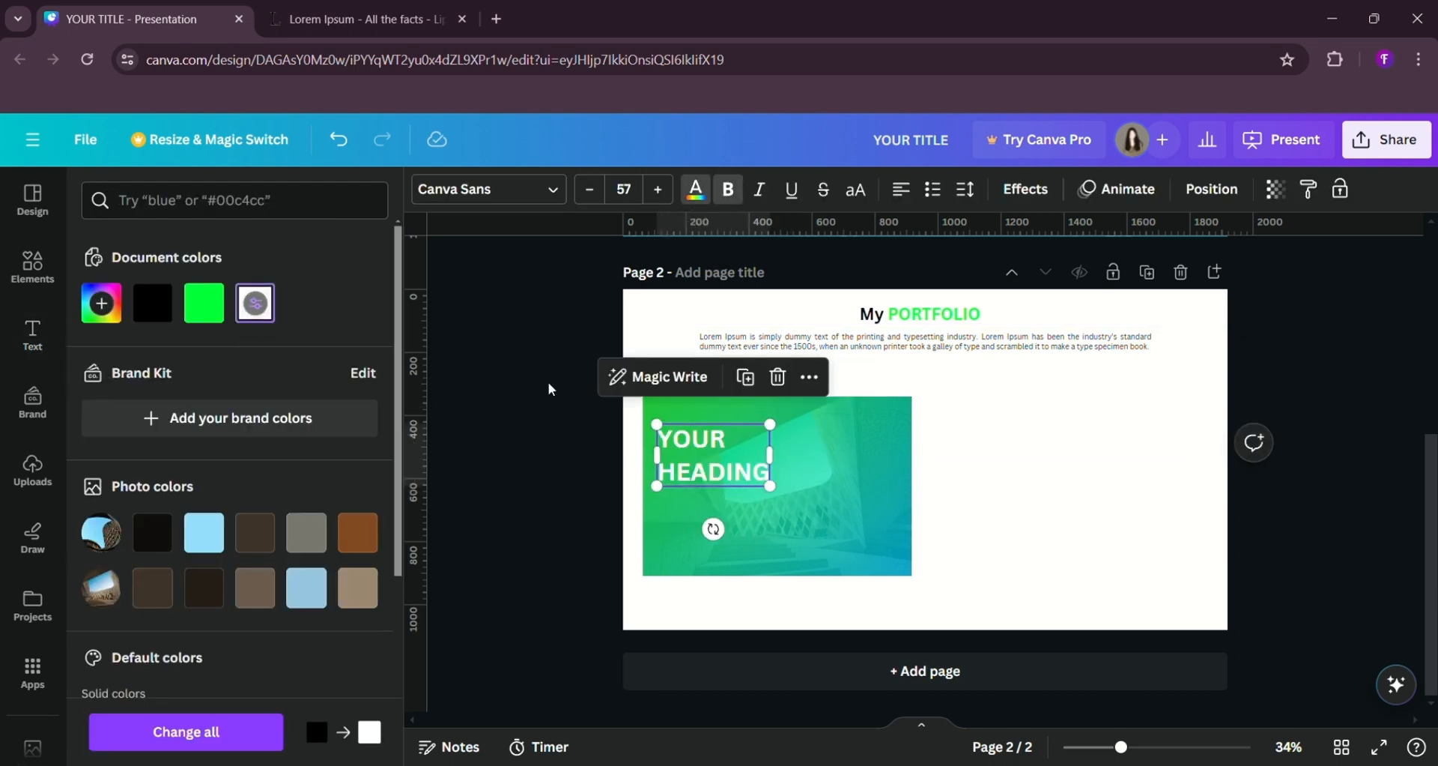
pyautogui.click(565, 438)
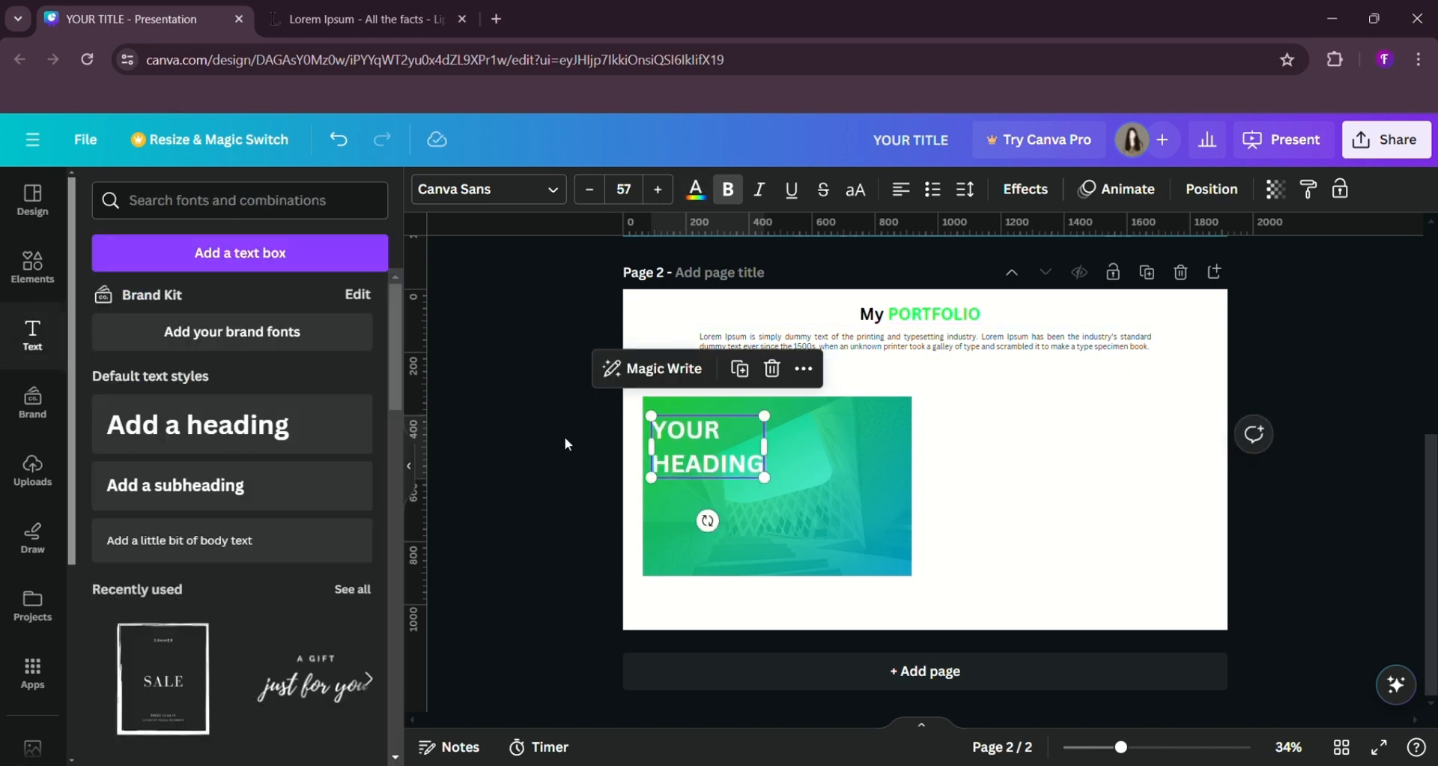
# - Paste the Lorem Ipsum paragraph as left-aligned text, narrow it to fit the gradient photo block and place it below "YOUR HEADING"
pyautogui.click(964, 504)
pyautogui.write("Lorem Ipsum is simply dummy text of the printing and typesetting industry. Lorem Ipsum has been the industry's standard dummy text ever since the 1500s, when an unknown printer took a galley of type and scrambled it to make a type specimen book.")
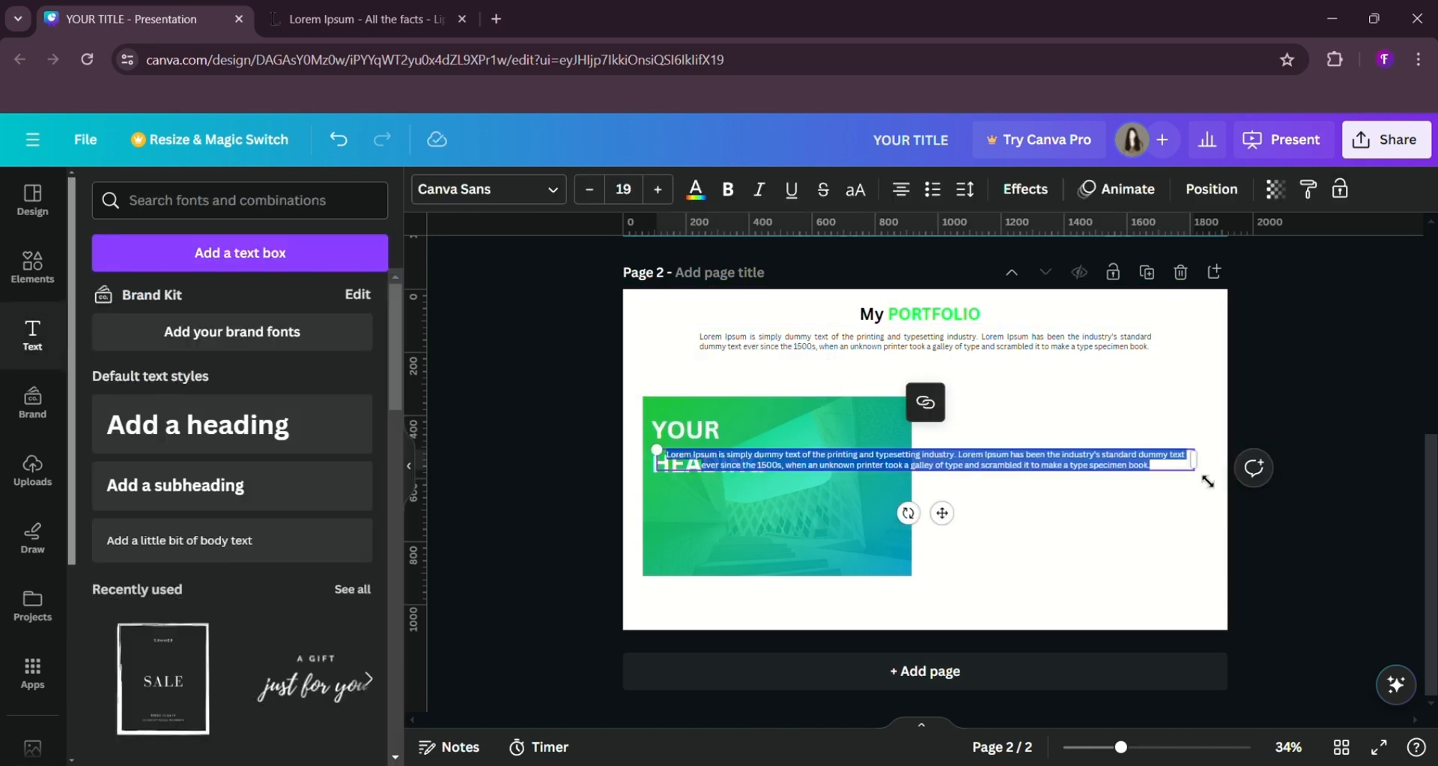
pyautogui.moveTo(1200, 472); pyautogui.dragTo(988, 471)
pyautogui.click(900, 189)
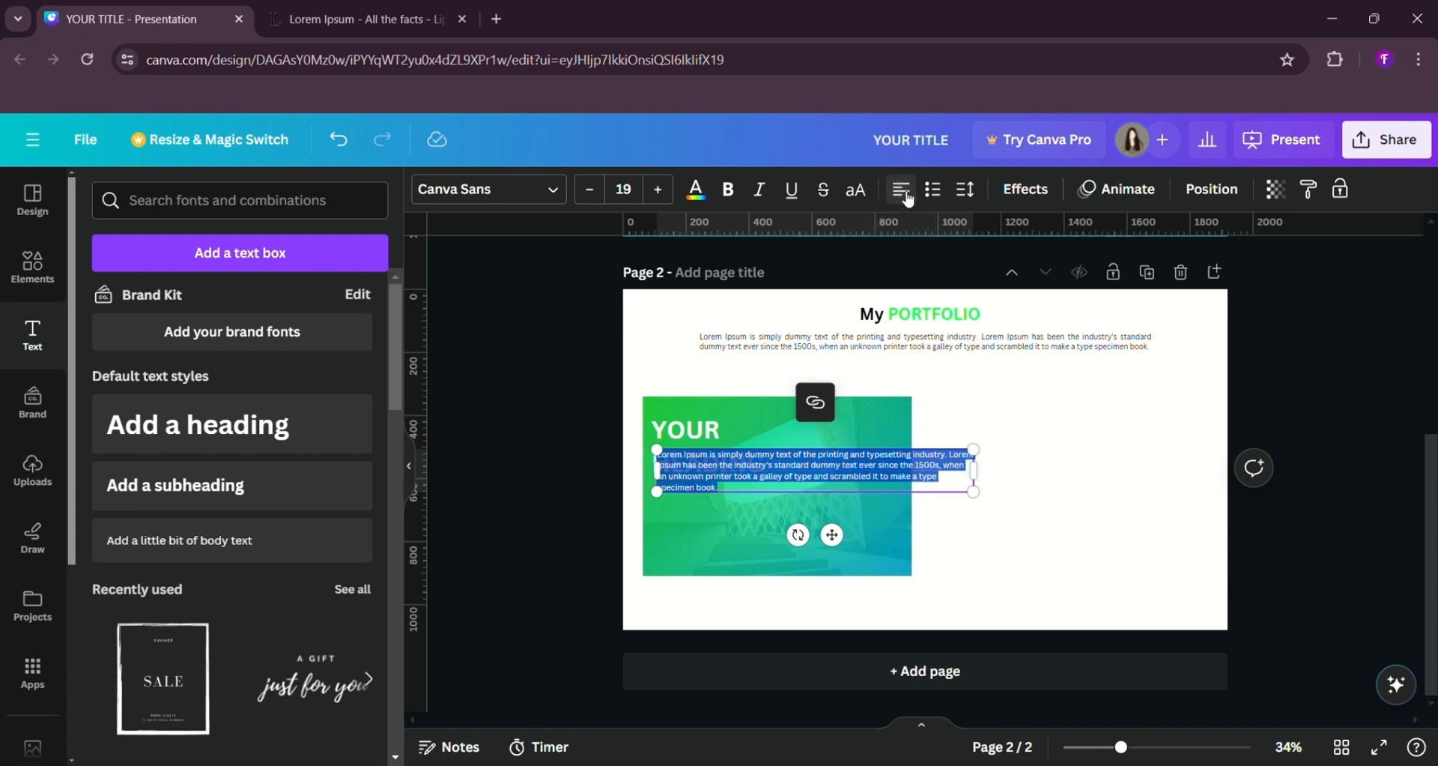
pyautogui.moveTo(847, 544); pyautogui.dragTo(846, 580)
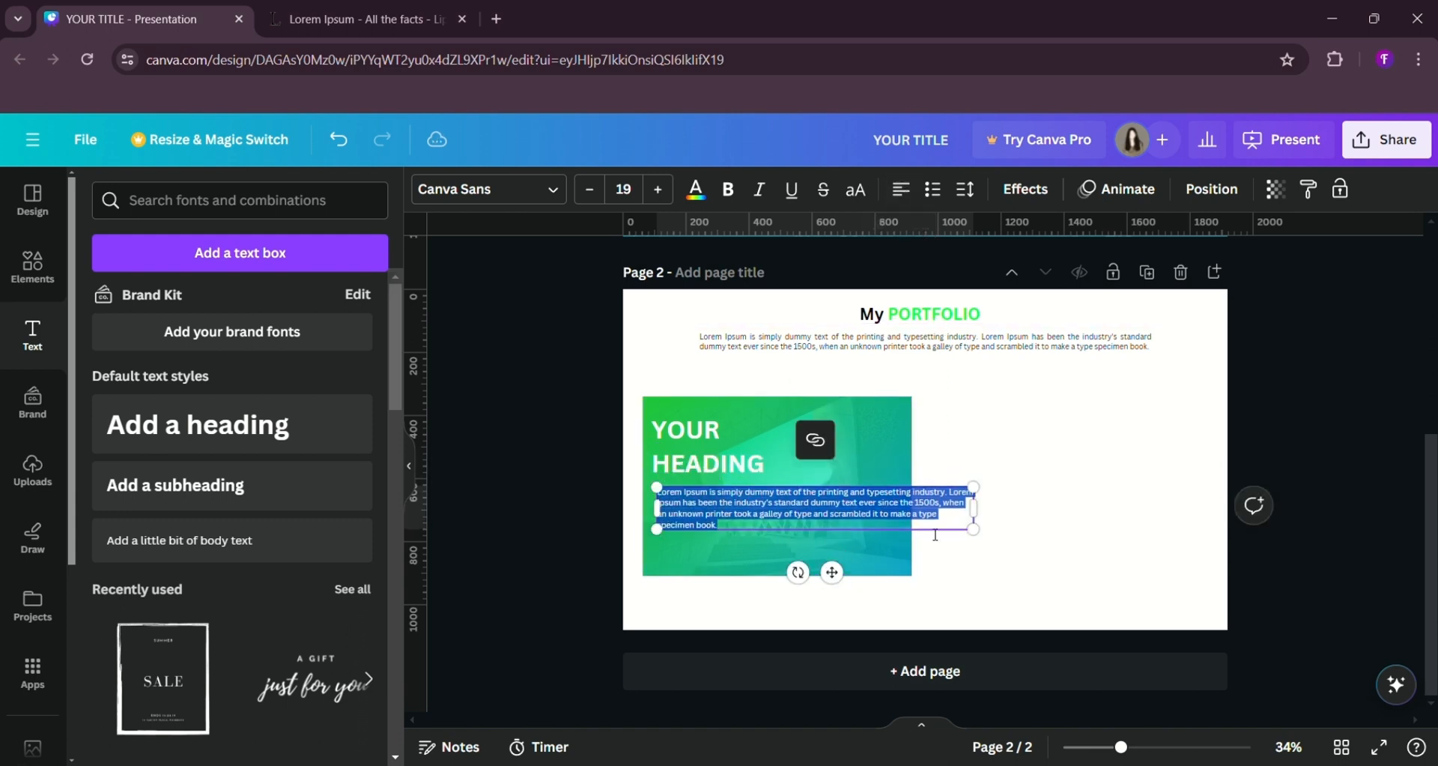
pyautogui.moveTo(989, 520); pyautogui.dragTo(883, 519)
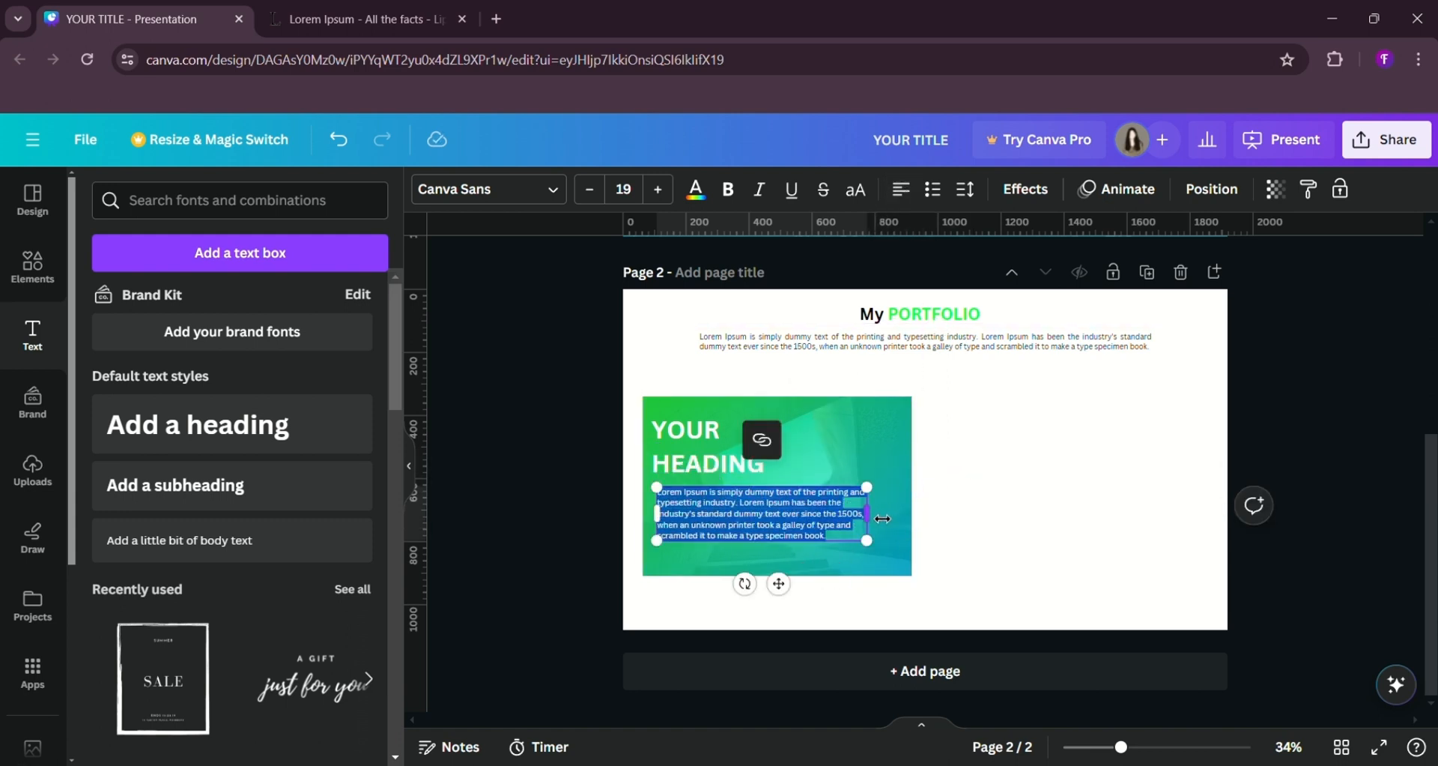
# - Justify the Lorem Ipsum paragraph on the photo block, line it up with the heading's left edge and color it white
pyautogui.click(913, 207)
pyautogui.moveTo(779, 584); pyautogui.dragTo(784, 595)
pyautogui.click(690, 502)
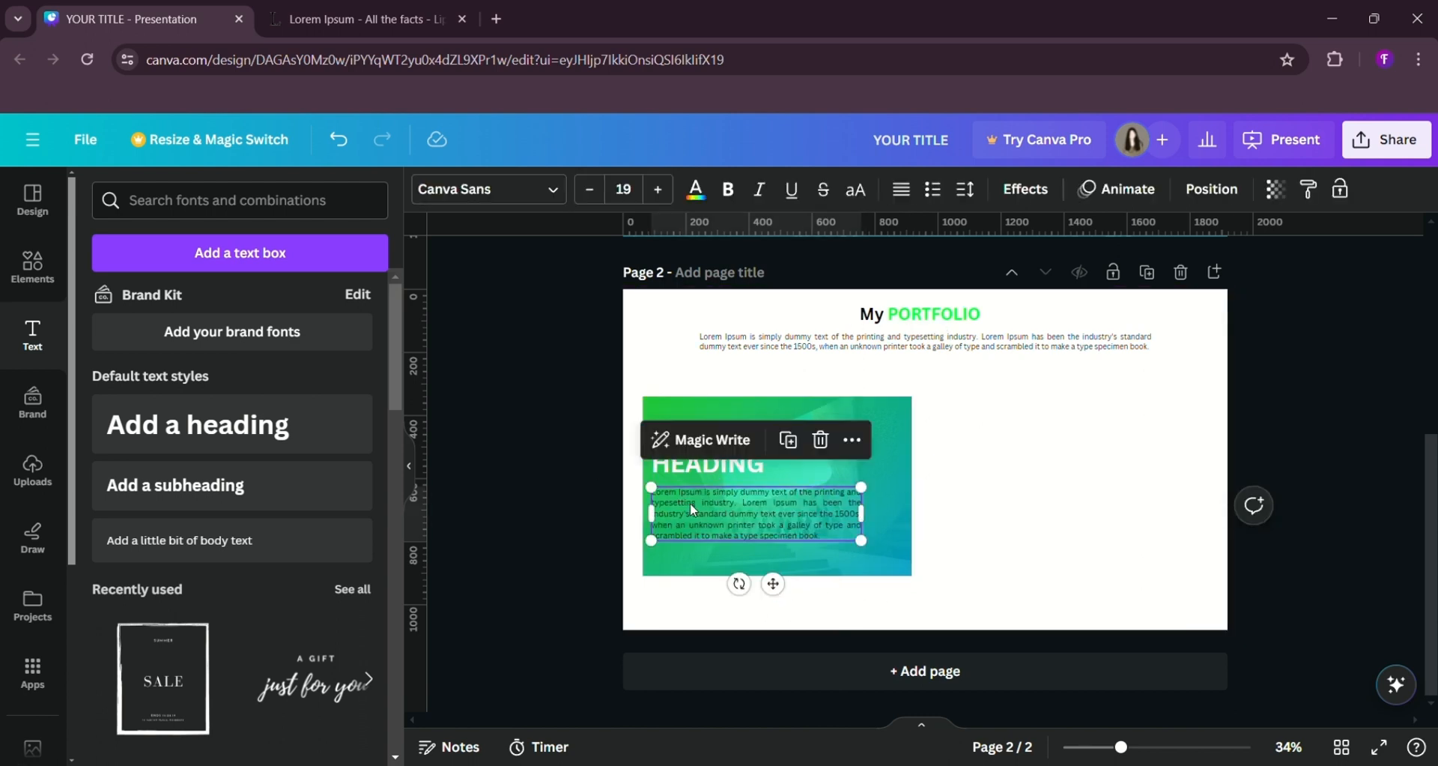
pyautogui.click(696, 187)
pyautogui.click(553, 517)
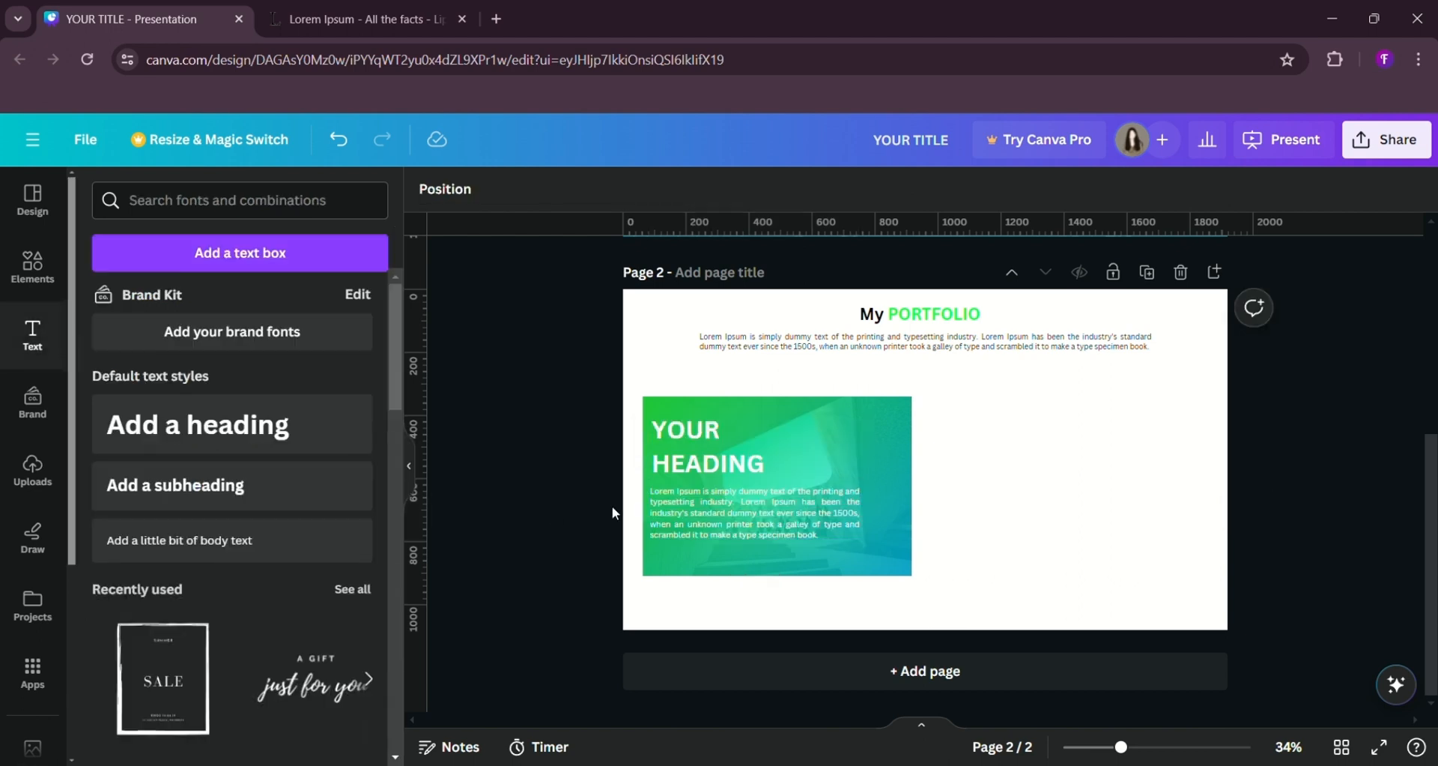
# - Fine-tune the positions of the white paragraph and "YOUR HEADING" on the gradient photo block
pyautogui.click(695, 513)
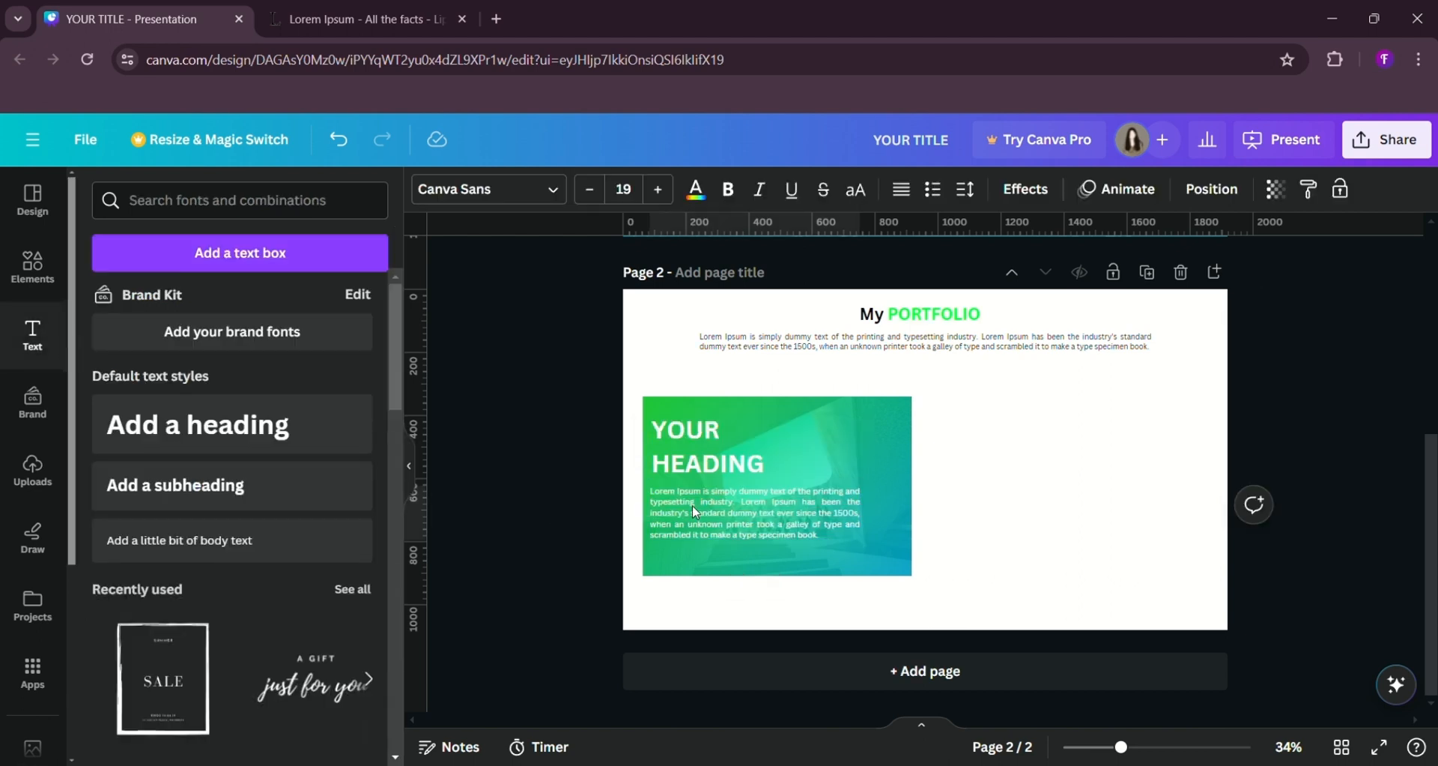
pyautogui.click(579, 470)
pyautogui.click(753, 536)
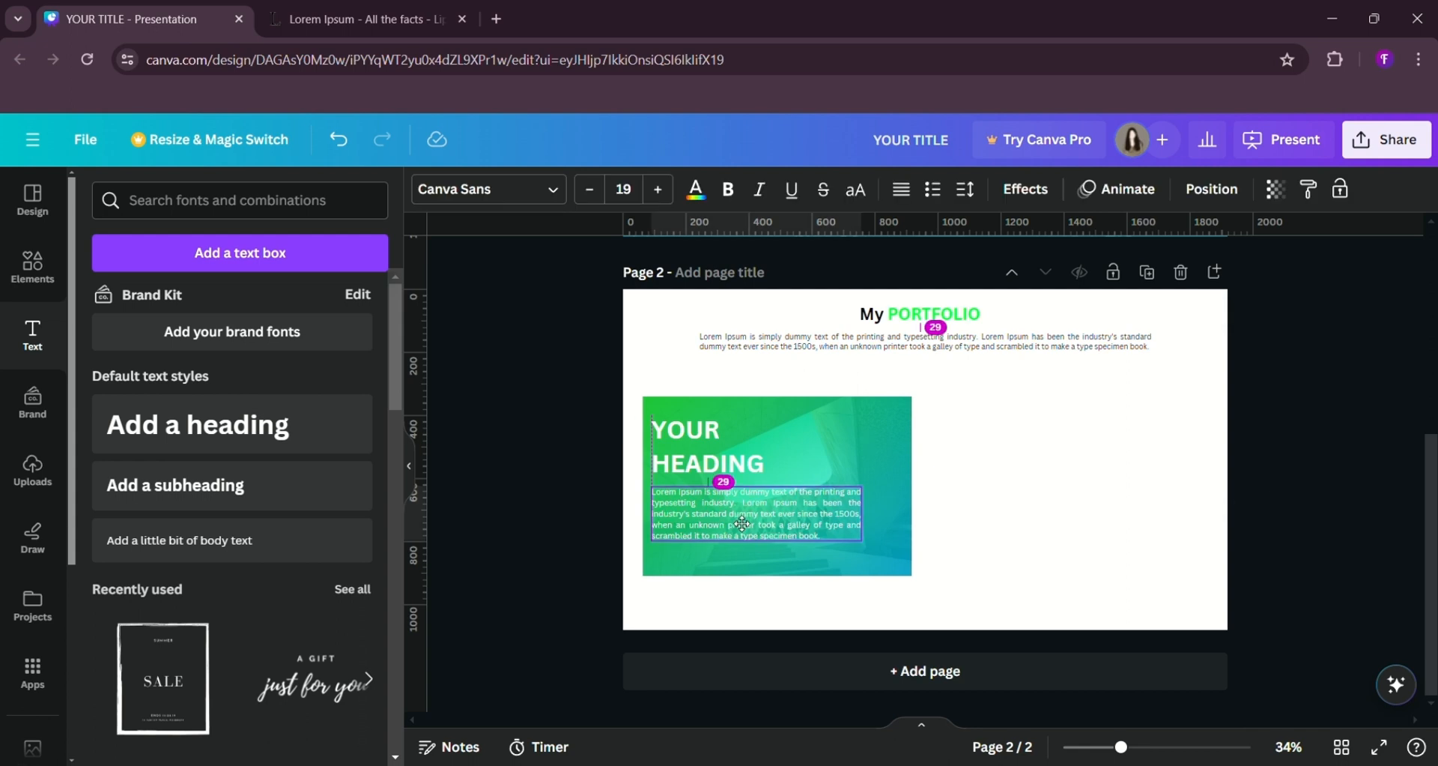
pyautogui.click(606, 479)
pyautogui.click(752, 508)
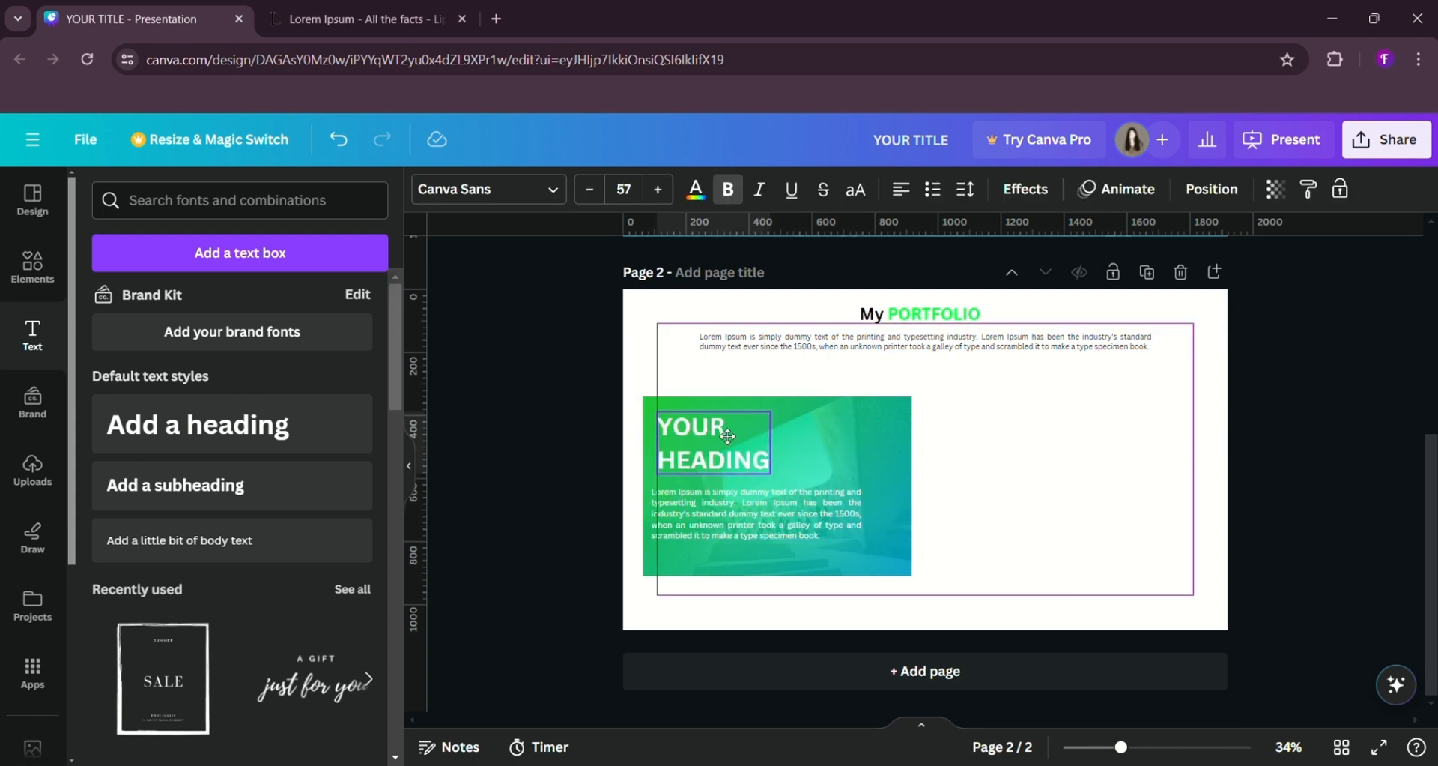
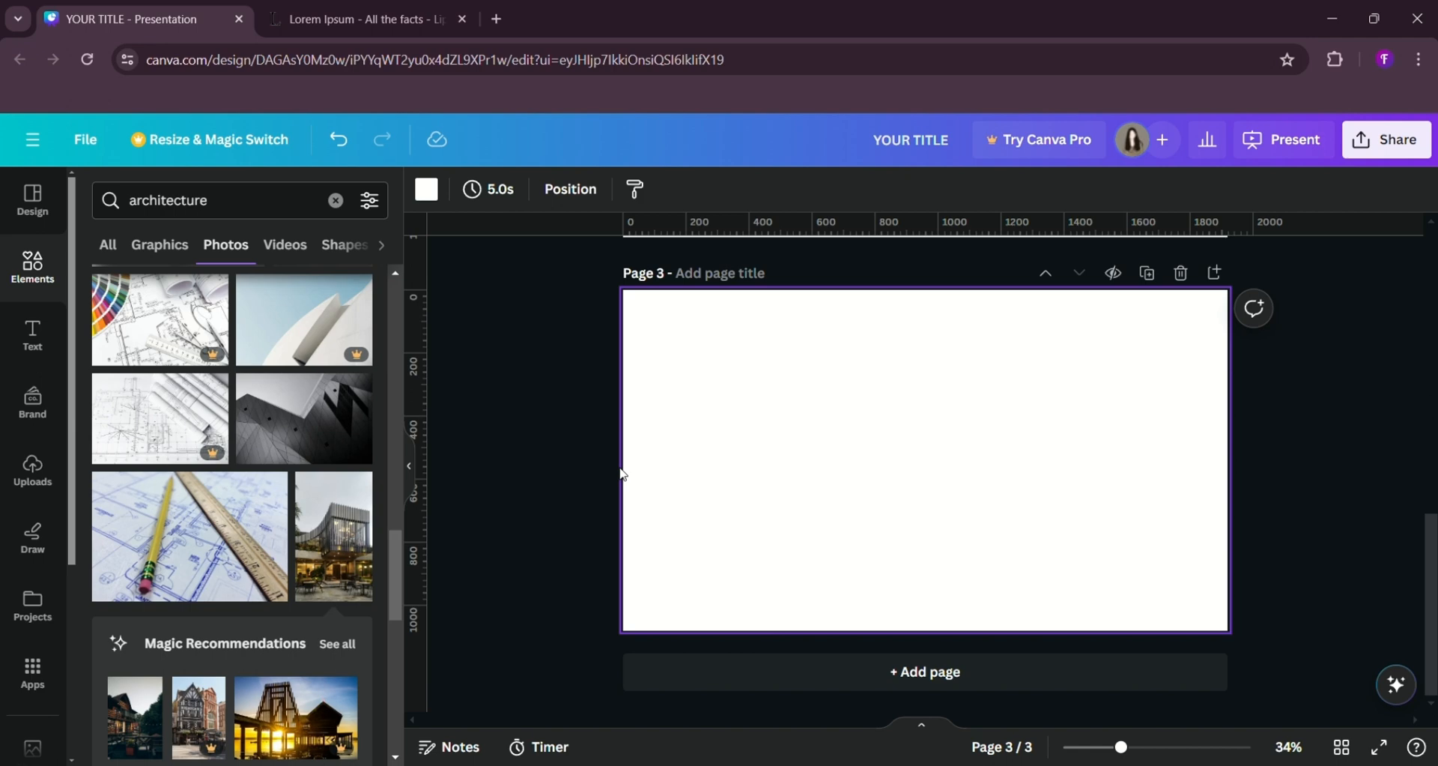
# - Add the vaulted hall photo from the architecture results to page 3, crop both sides and move it to the page's left half
pyautogui.scroll(-10, 250, 448)
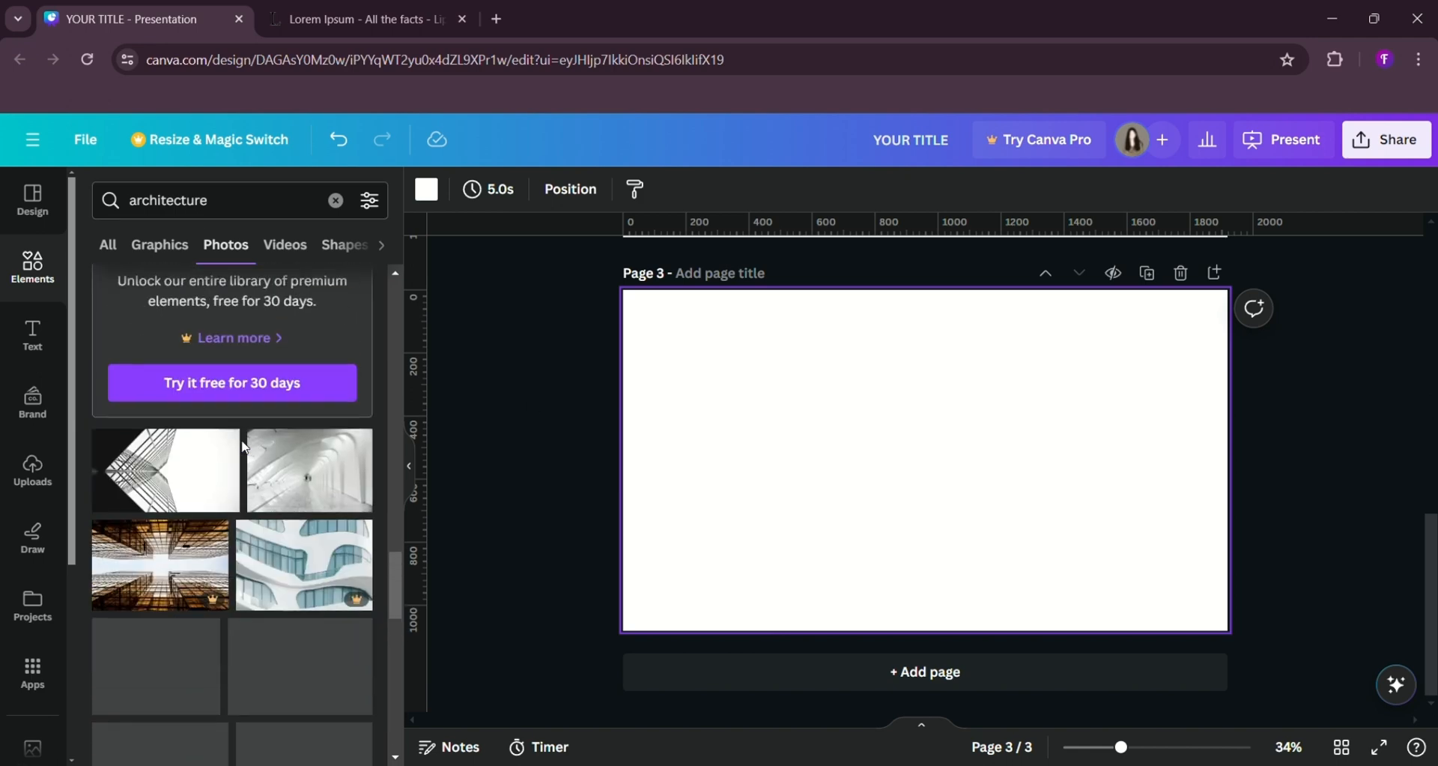
pyautogui.scroll(-2, 249, 448)
pyautogui.click(296, 459)
pyautogui.moveTo(1144, 458); pyautogui.dragTo(1094, 460)
pyautogui.moveTo(726, 476); pyautogui.dragTo(786, 458)
pyautogui.moveTo(929, 513); pyautogui.dragTo(793, 526)
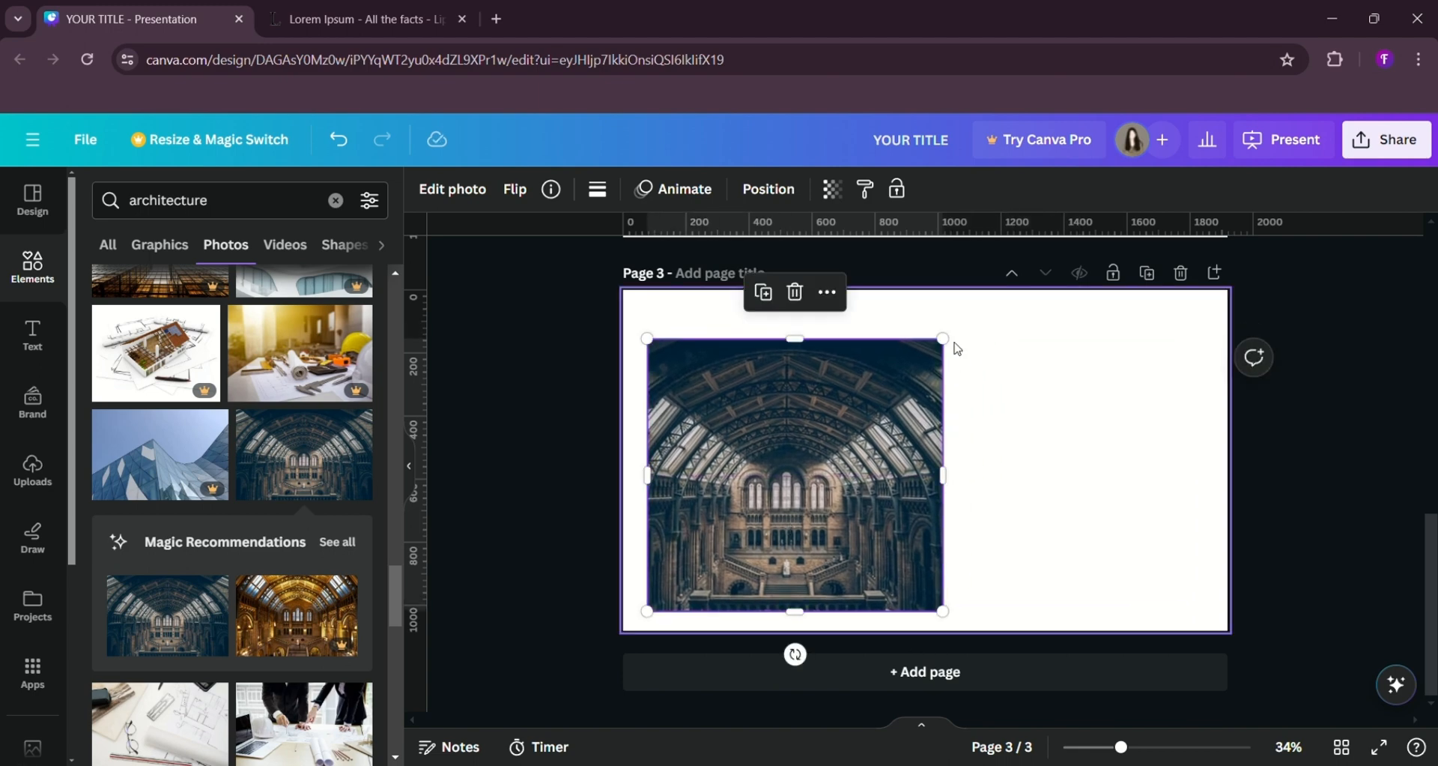
# - Crop and scale the vaulted hall photo into a portrait block in the lower-left corner of page 3
pyautogui.moveTo(910, 374); pyautogui.dragTo(976, 305)
pyautogui.moveTo(992, 465); pyautogui.dragTo(944, 470)
pyautogui.moveTo(645, 458); pyautogui.dragTo(710, 478)
pyautogui.moveTo(814, 306); pyautogui.dragTo(821, 346)
pyautogui.moveTo(843, 430); pyautogui.dragTo(782, 444)
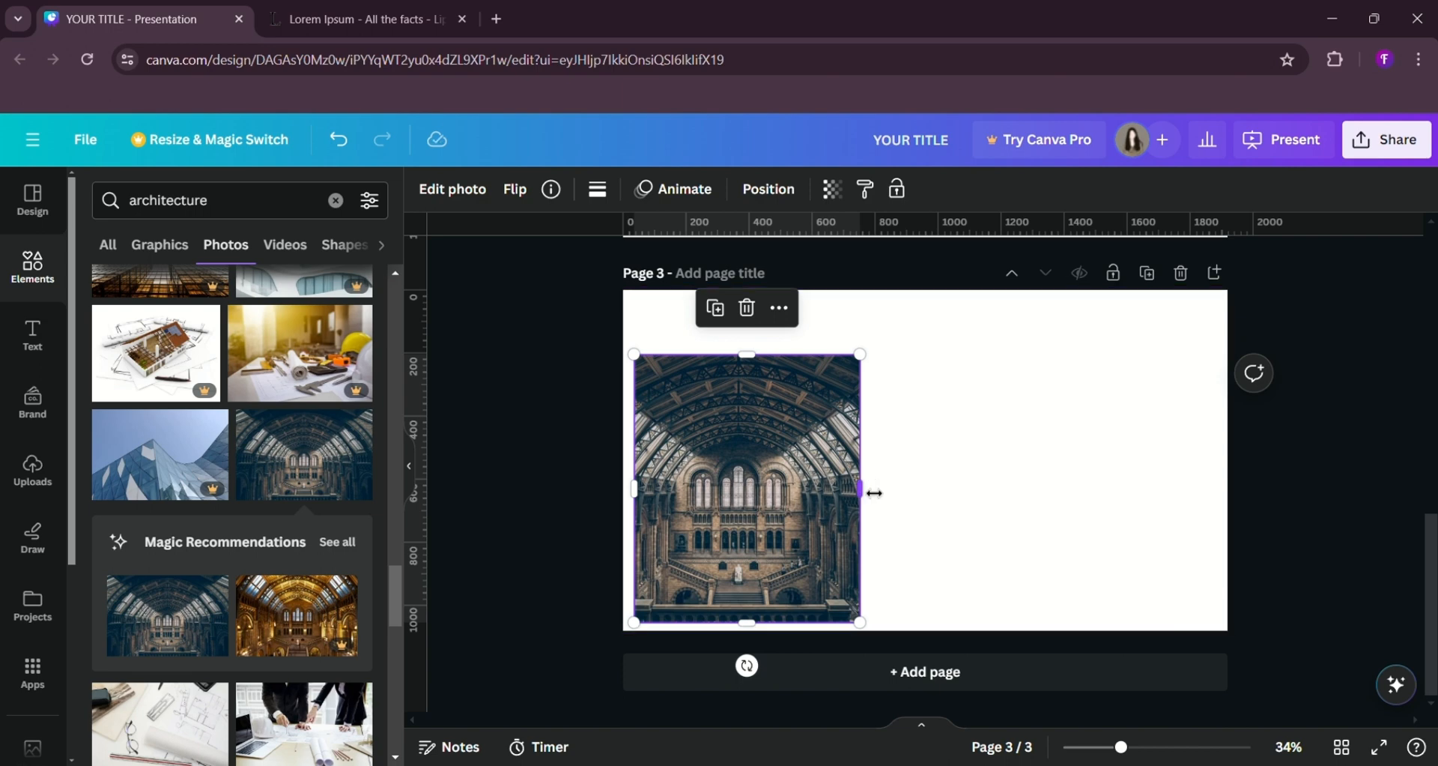
pyautogui.moveTo(876, 493); pyautogui.dragTo(845, 484)
pyautogui.moveTo(841, 354); pyautogui.dragTo(810, 388)
pyautogui.moveTo(722, 453); pyautogui.dragTo(722, 449)
pyautogui.click(544, 415)
pyautogui.click(701, 468)
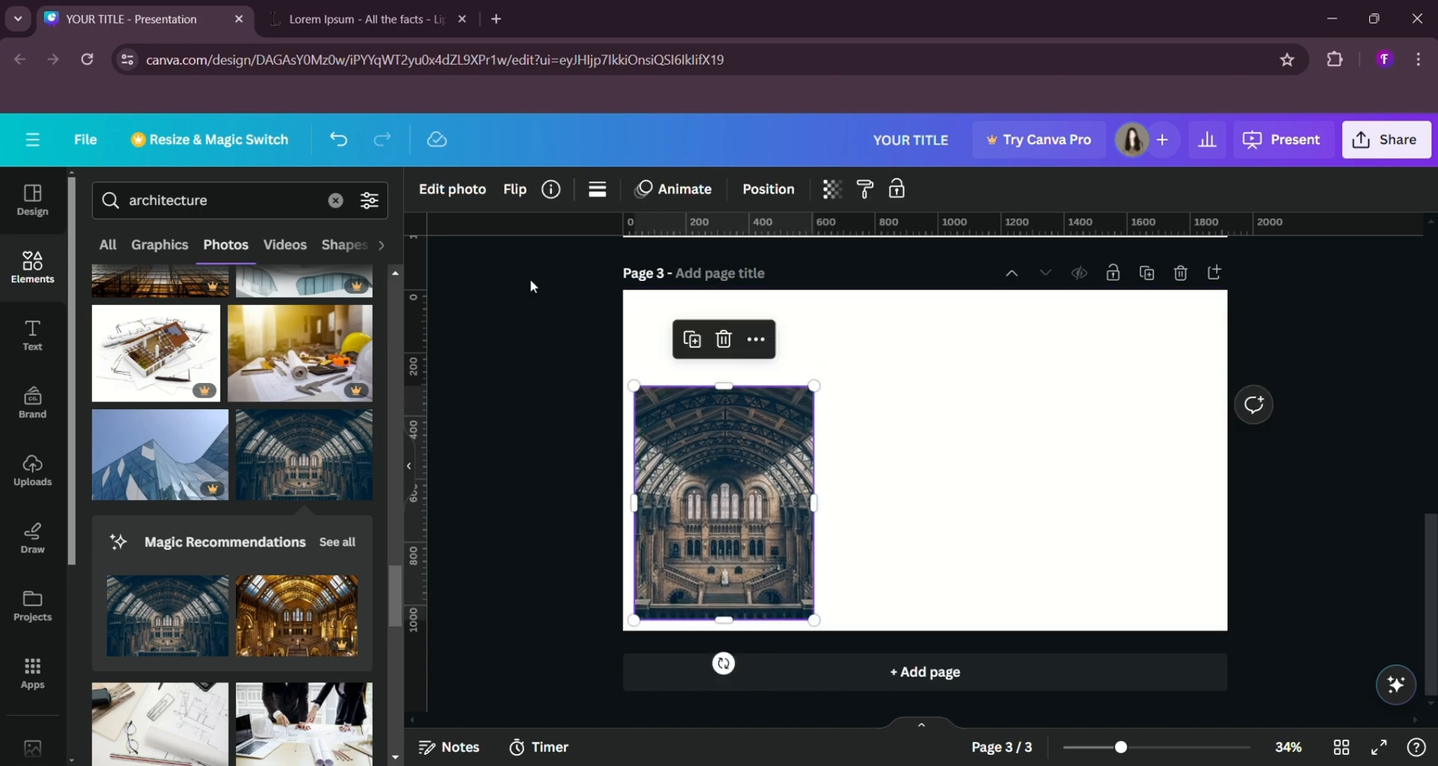
# - Apply a black-and-white filter to the vaulted hall photo
pyautogui.click(435, 195)
pyautogui.hscroll(10, 305, 629)
pyautogui.hscroll(-3, 304, 629)
pyautogui.click(150, 622)
pyautogui.click(484, 478)
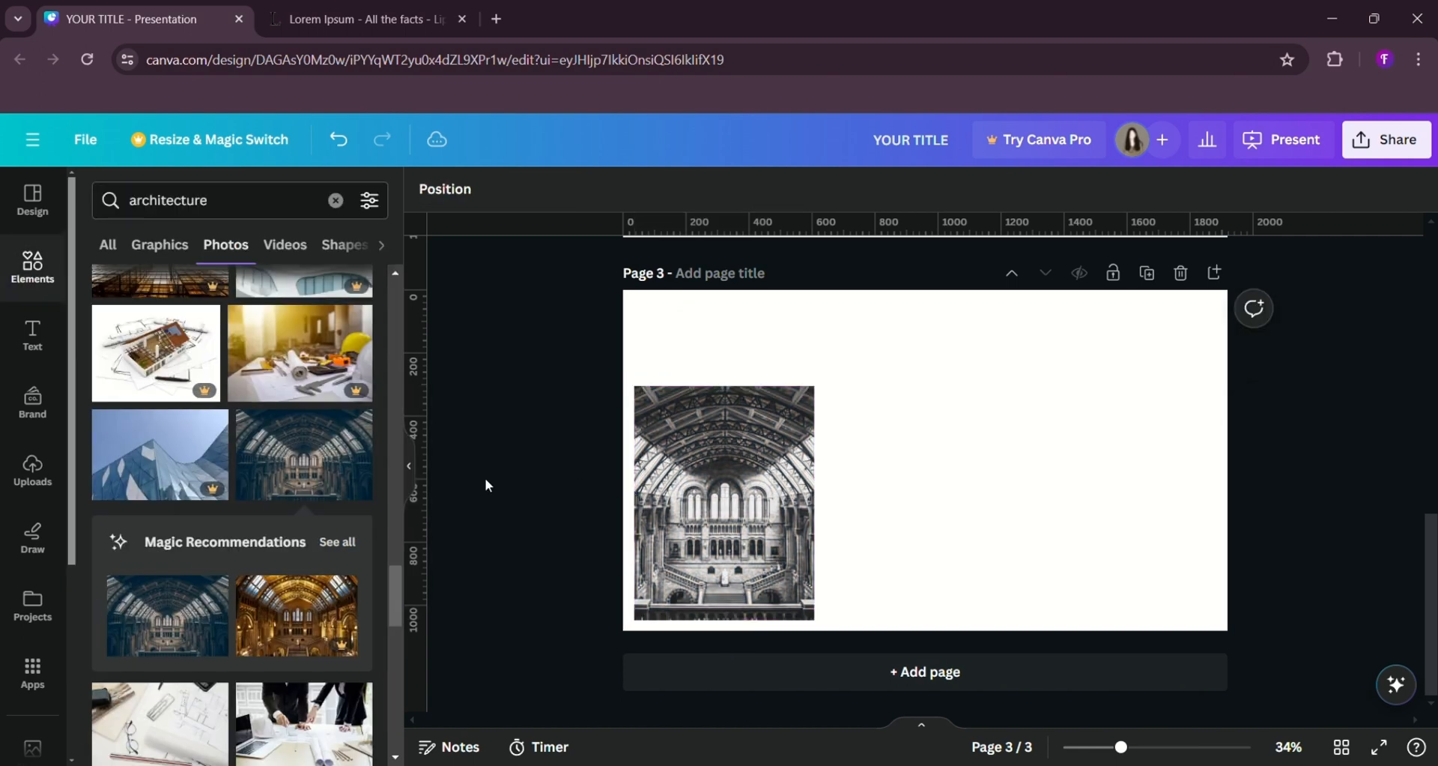
# - Add the modern building photo with the overhanging concrete roof to page 3, enlarge it and crop its sides
pyautogui.scroll(-5, 247, 487)
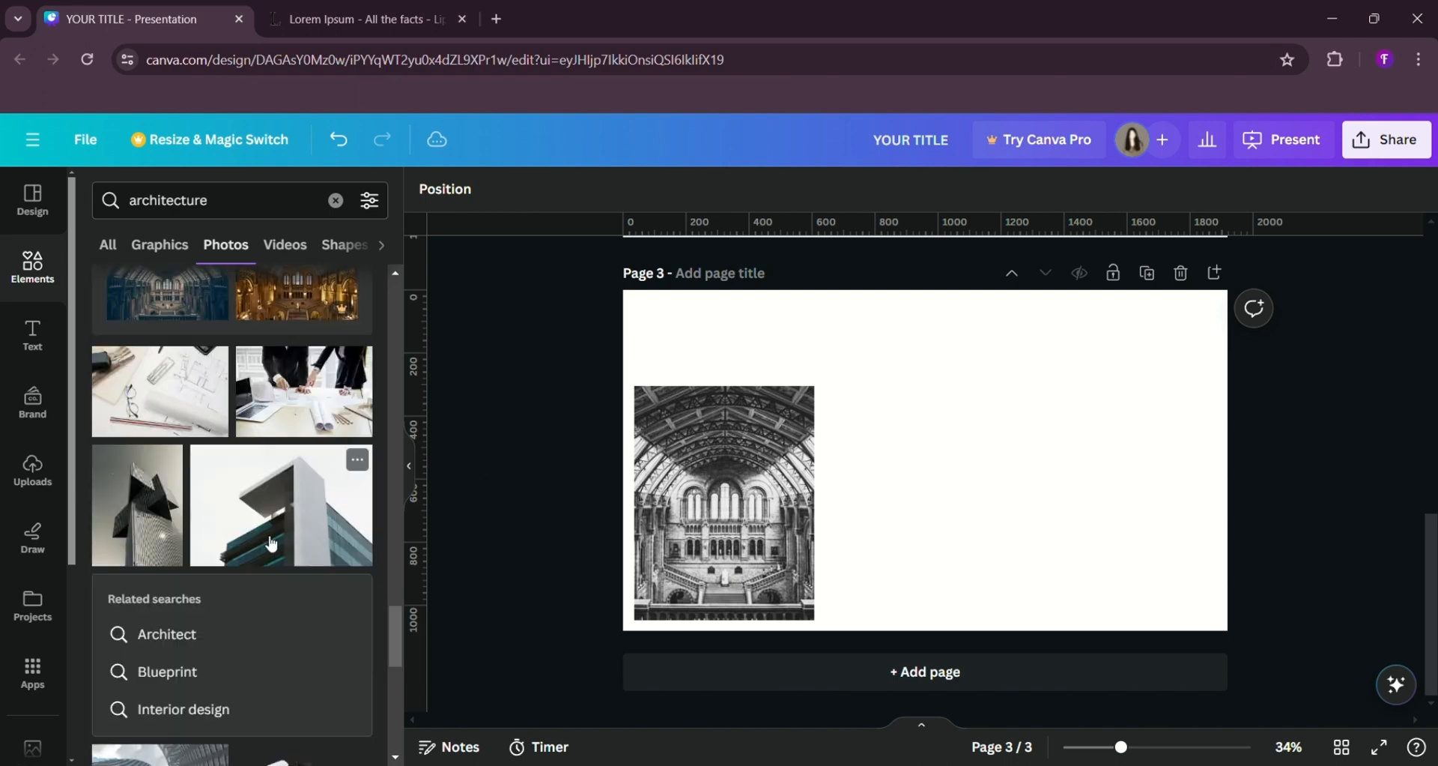
pyautogui.click(277, 502)
pyautogui.moveTo(977, 412); pyautogui.dragTo(1015, 413)
pyautogui.moveTo(767, 472); pyautogui.dragTo(870, 467)
pyautogui.moveTo(1176, 464); pyautogui.dragTo(1159, 477)
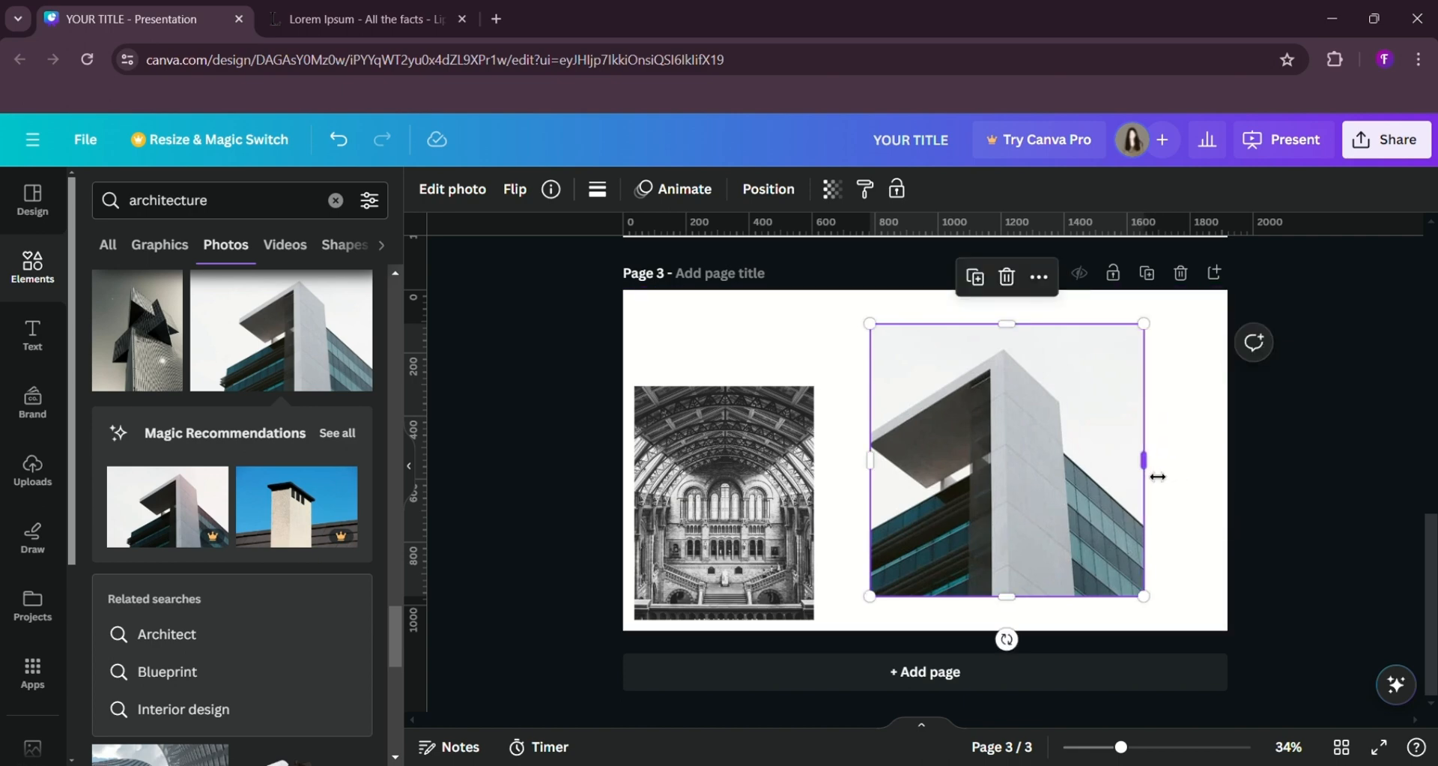
# - Place the modern building photo directly beside the hall photo with matching bottom edges, and crop its width further
pyautogui.moveTo(1091, 482)
pyautogui.mouseDown()
pyautogui.moveTo(1046, 505)
pyautogui.moveTo(1082, 485)
pyautogui.mouseUp()
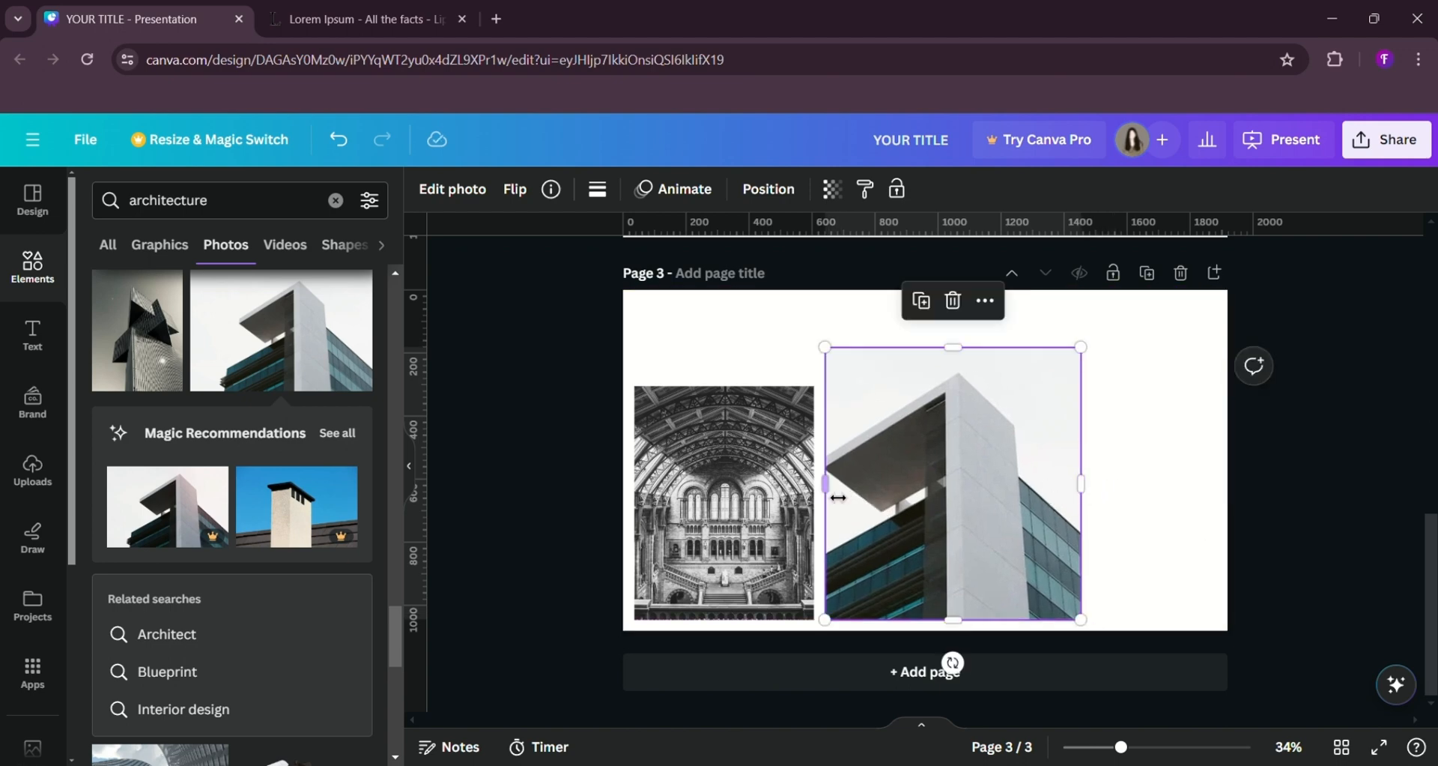
pyautogui.moveTo(837, 497); pyautogui.dragTo(848, 497)
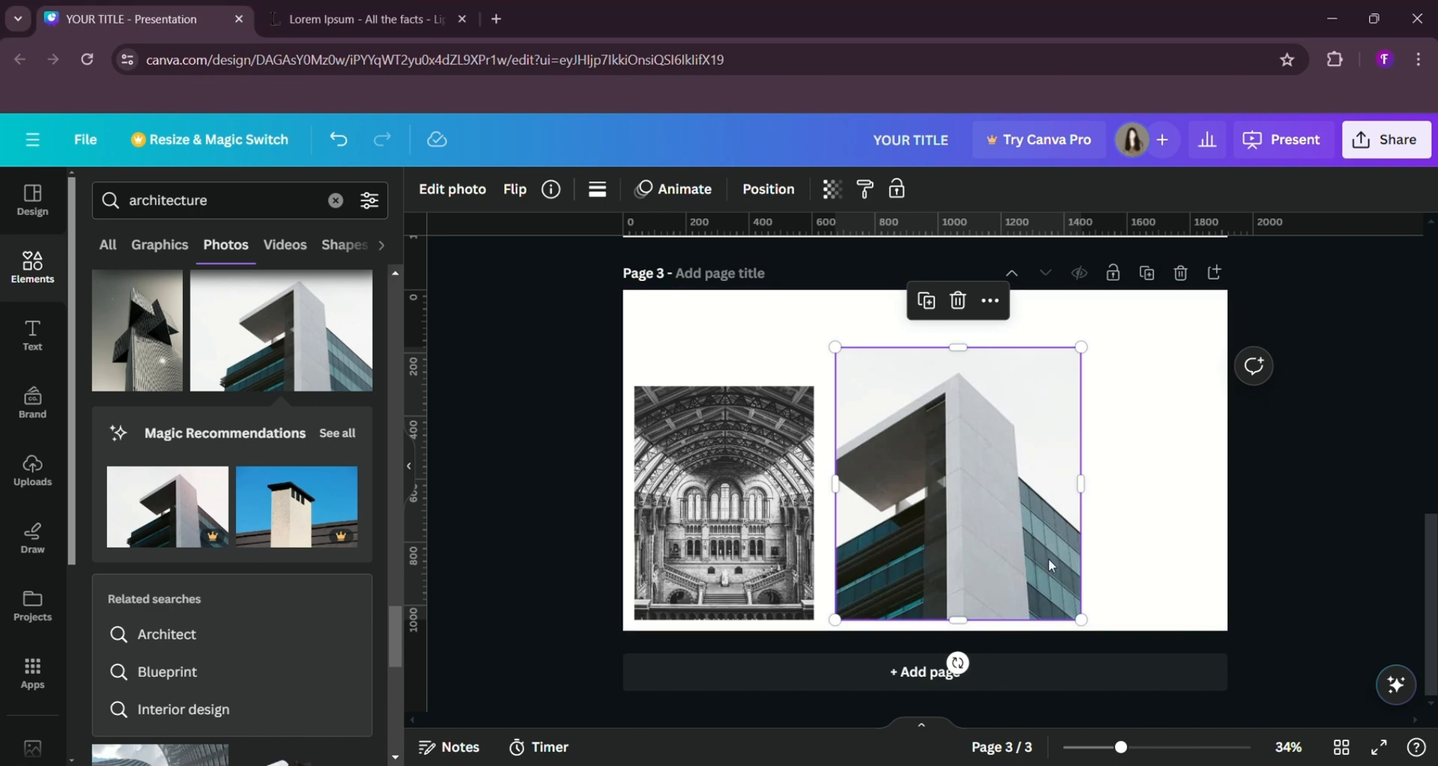
pyautogui.moveTo(1084, 487); pyautogui.dragTo(1064, 489)
pyautogui.moveTo(933, 498); pyautogui.dragTo(913, 496)
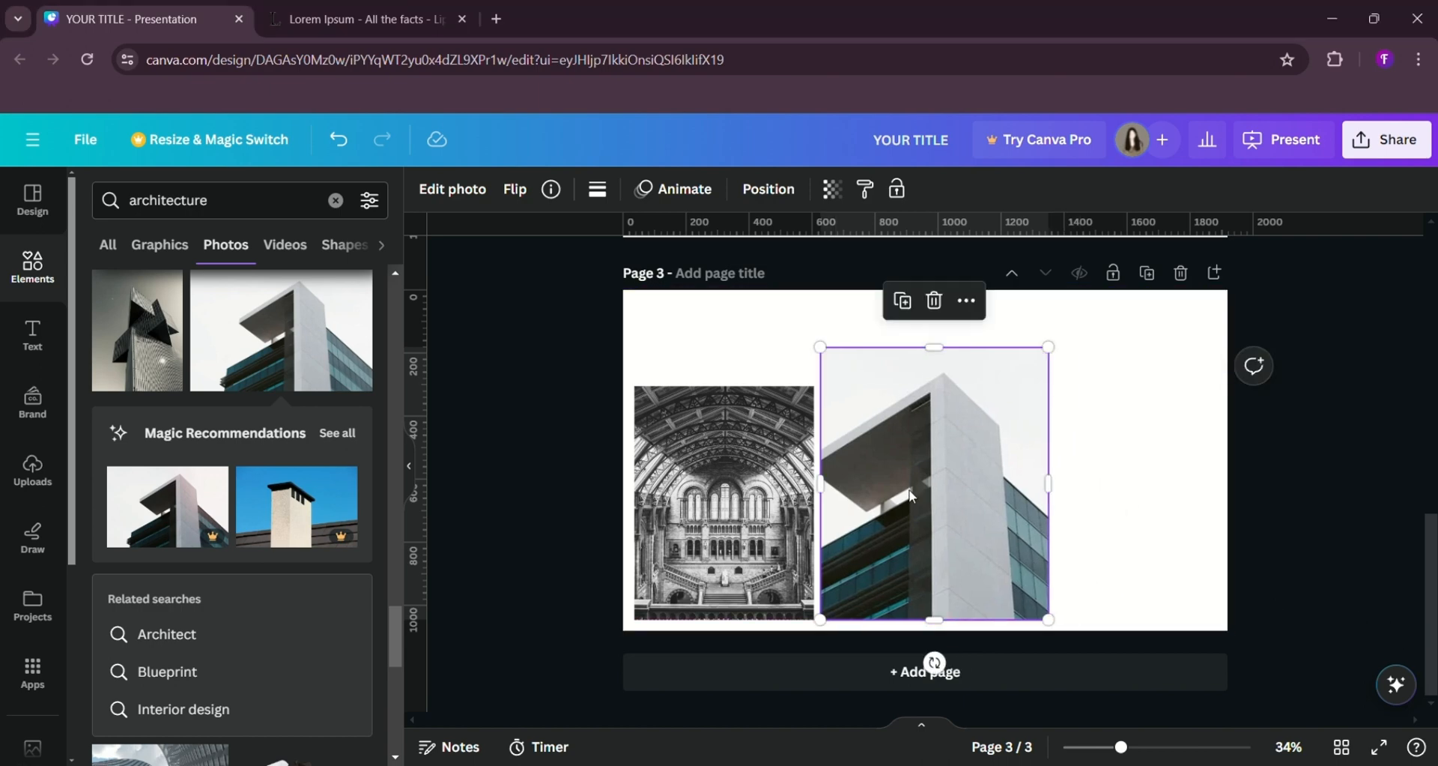
pyautogui.click(1273, 517)
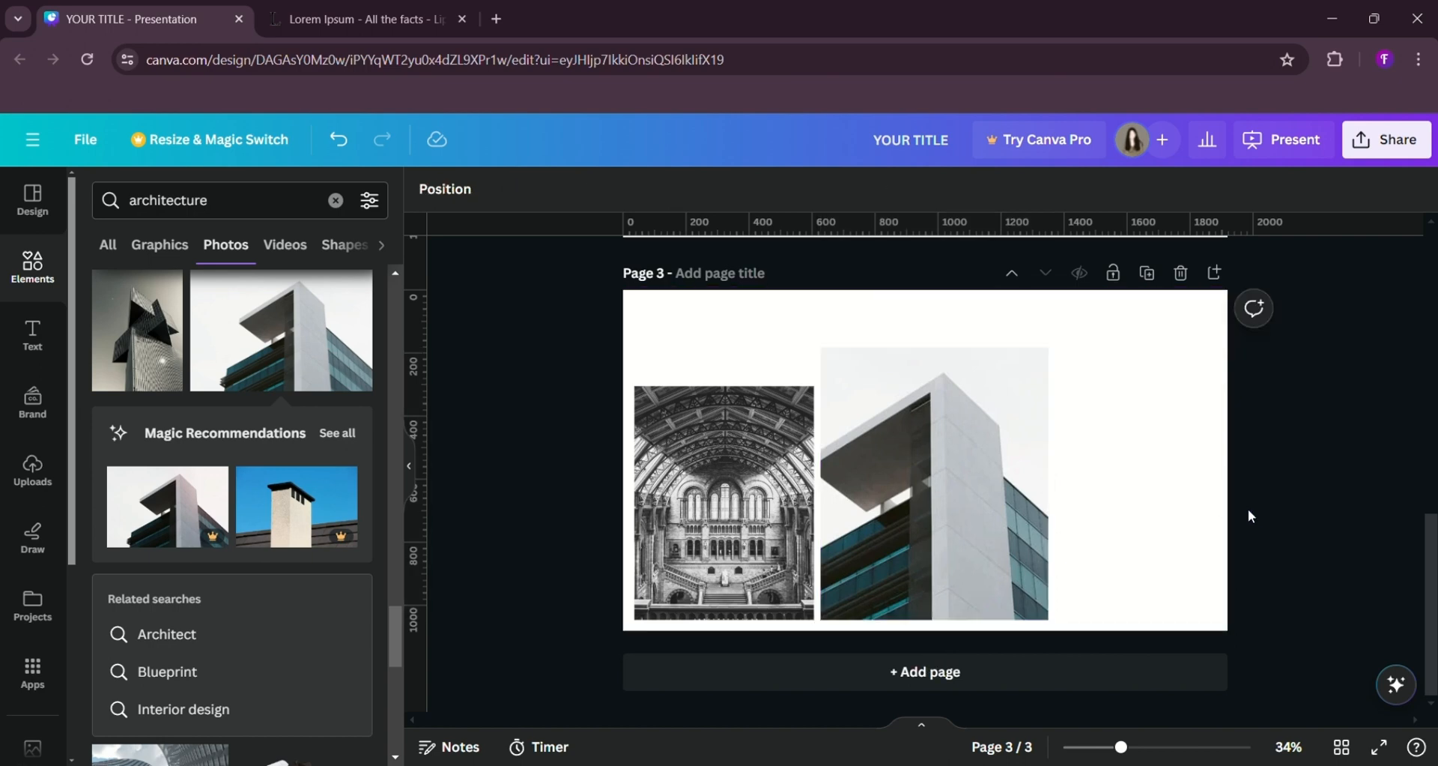
# - Trim the modern building photo's right side and extend its top edge upward into a taller portrait block
pyautogui.click(1013, 491)
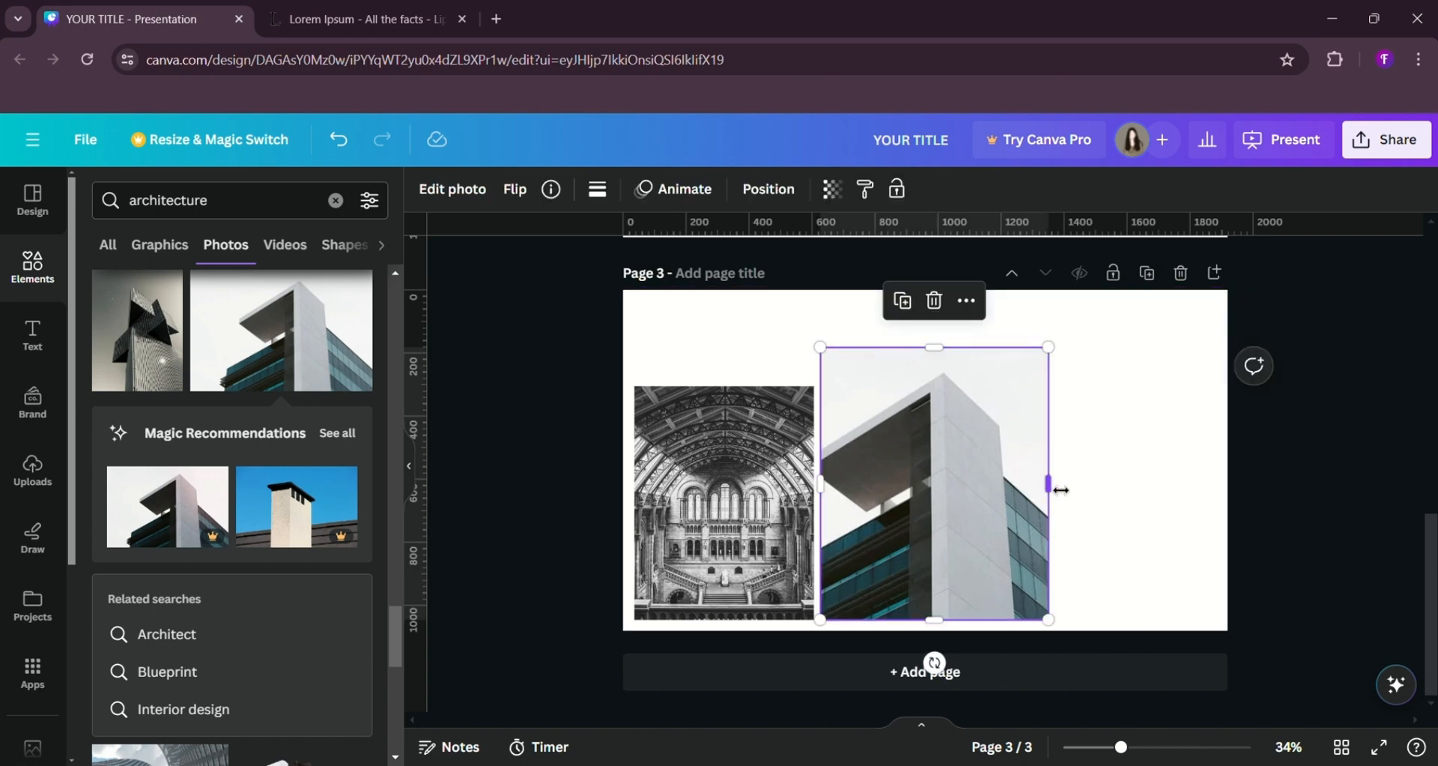
pyautogui.moveTo(1050, 486); pyautogui.dragTo(1035, 490)
pyautogui.moveTo(941, 347); pyautogui.dragTo(941, 324)
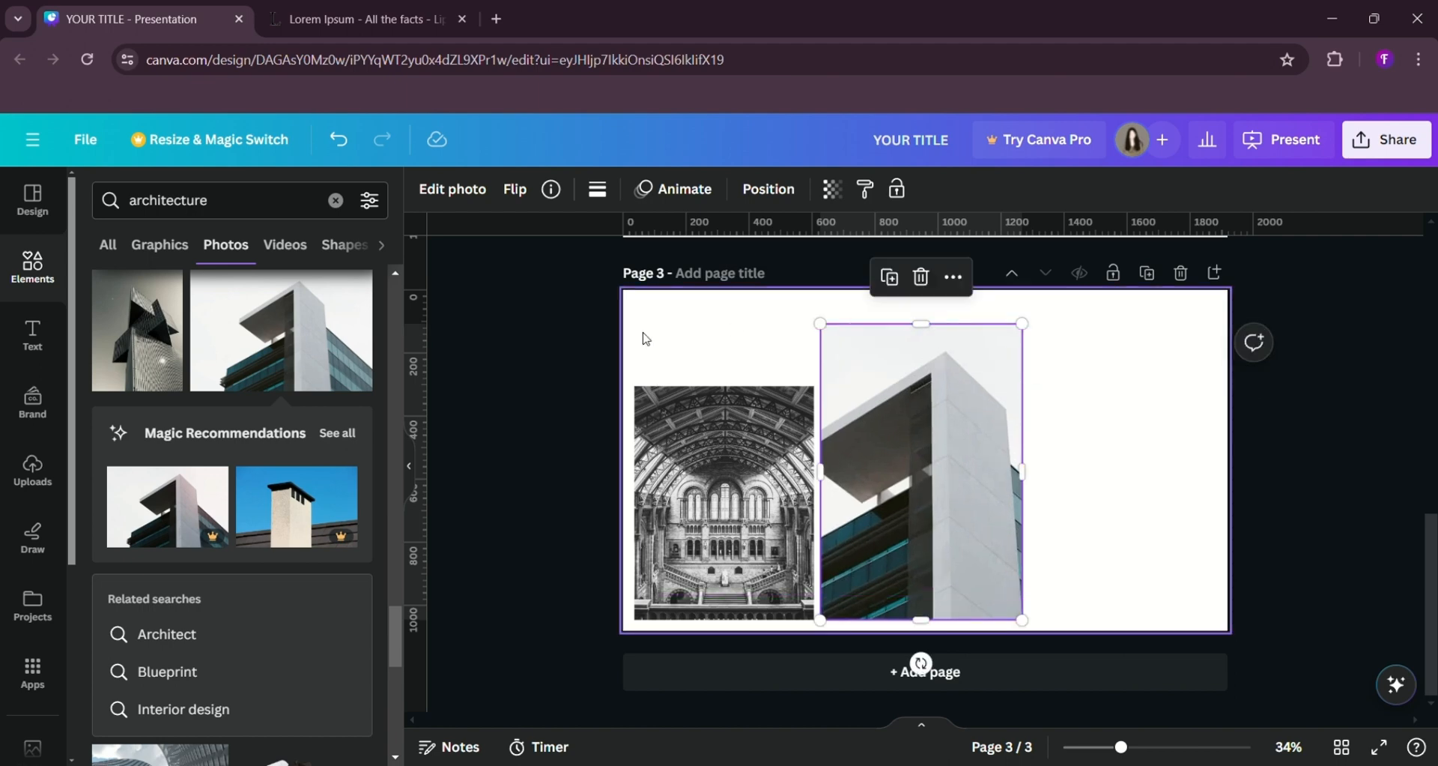
pyautogui.click(603, 349)
# - Add a square shape and stretch it to cover the modern building photo exactly
pyautogui.click(22, 288)
pyautogui.click(126, 508)
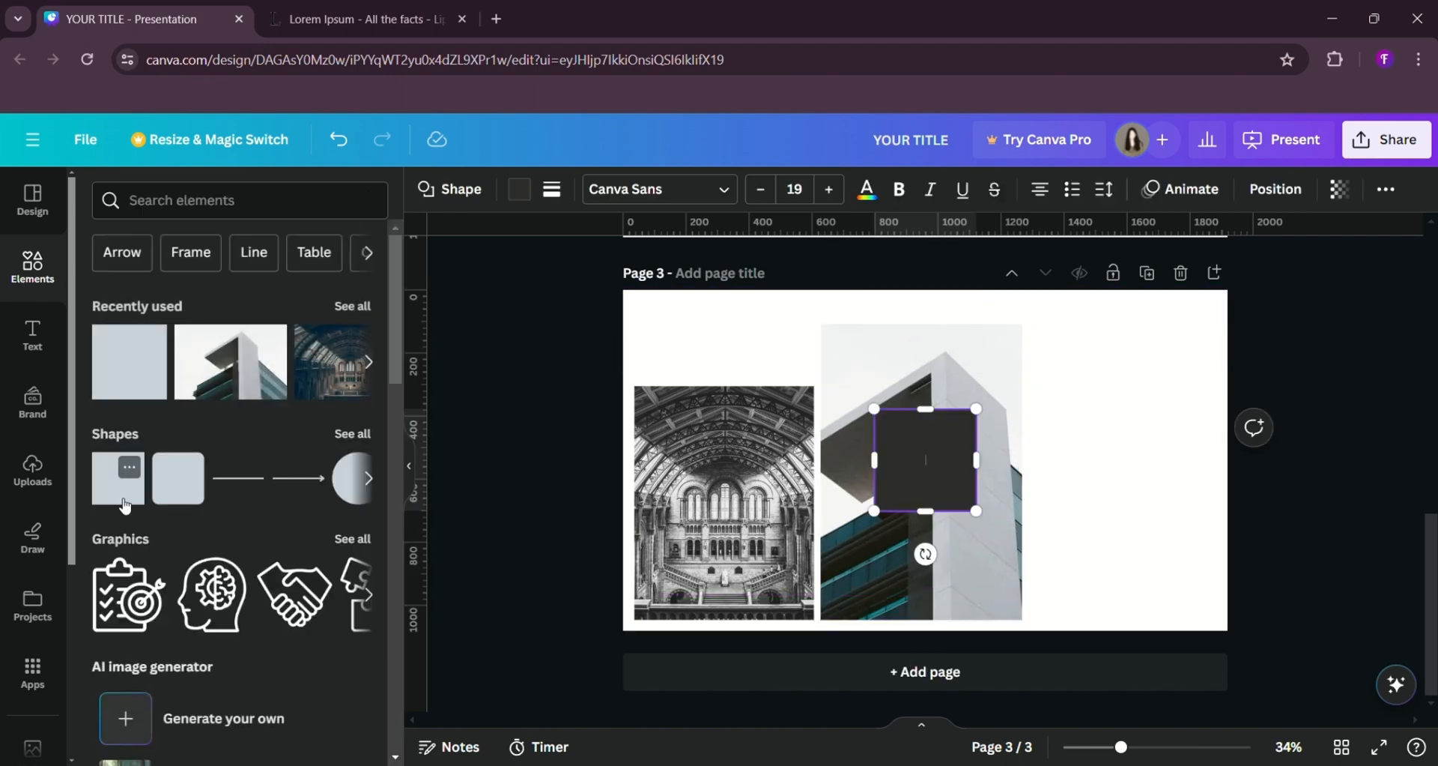
pyautogui.moveTo(937, 460); pyautogui.dragTo(992, 579)
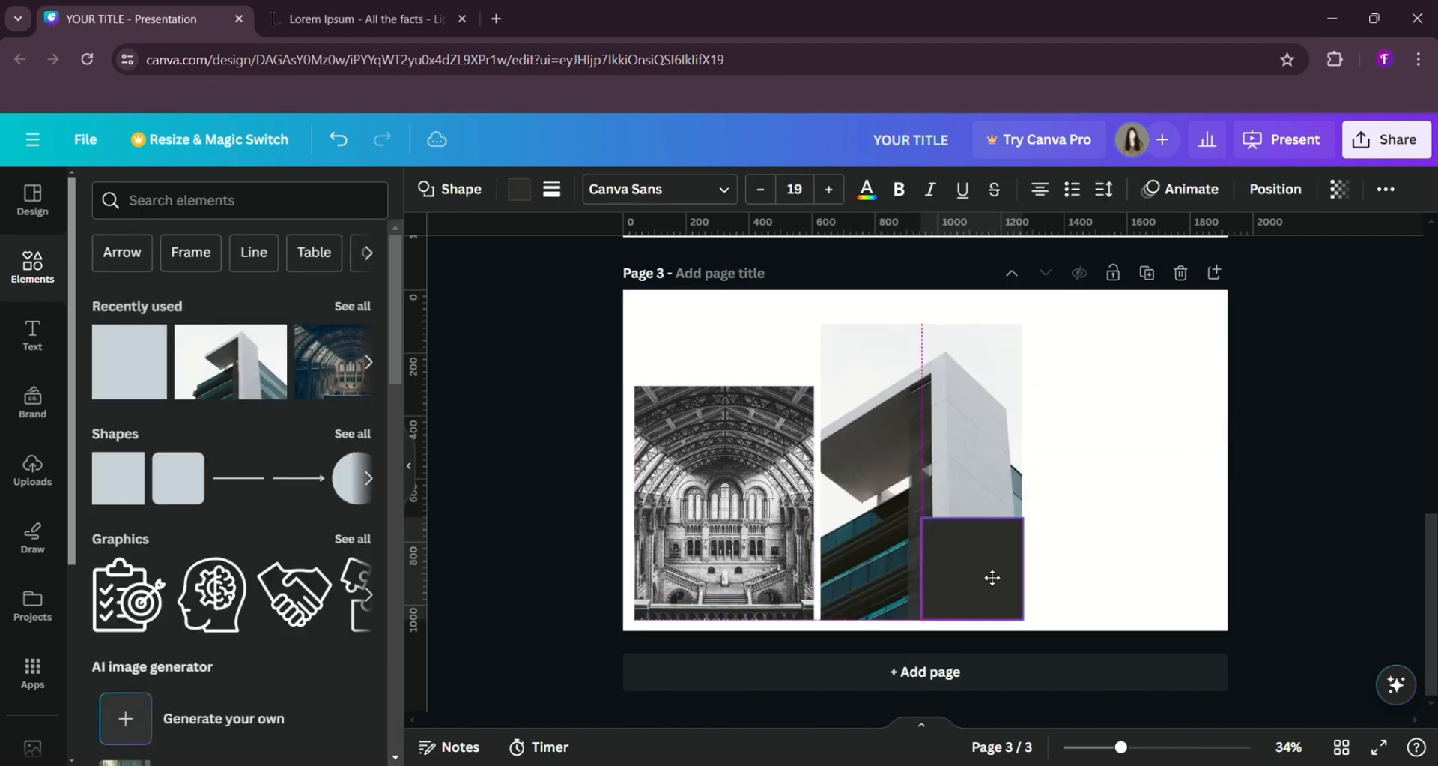
pyautogui.moveTo(922, 518); pyautogui.dragTo(821, 324)
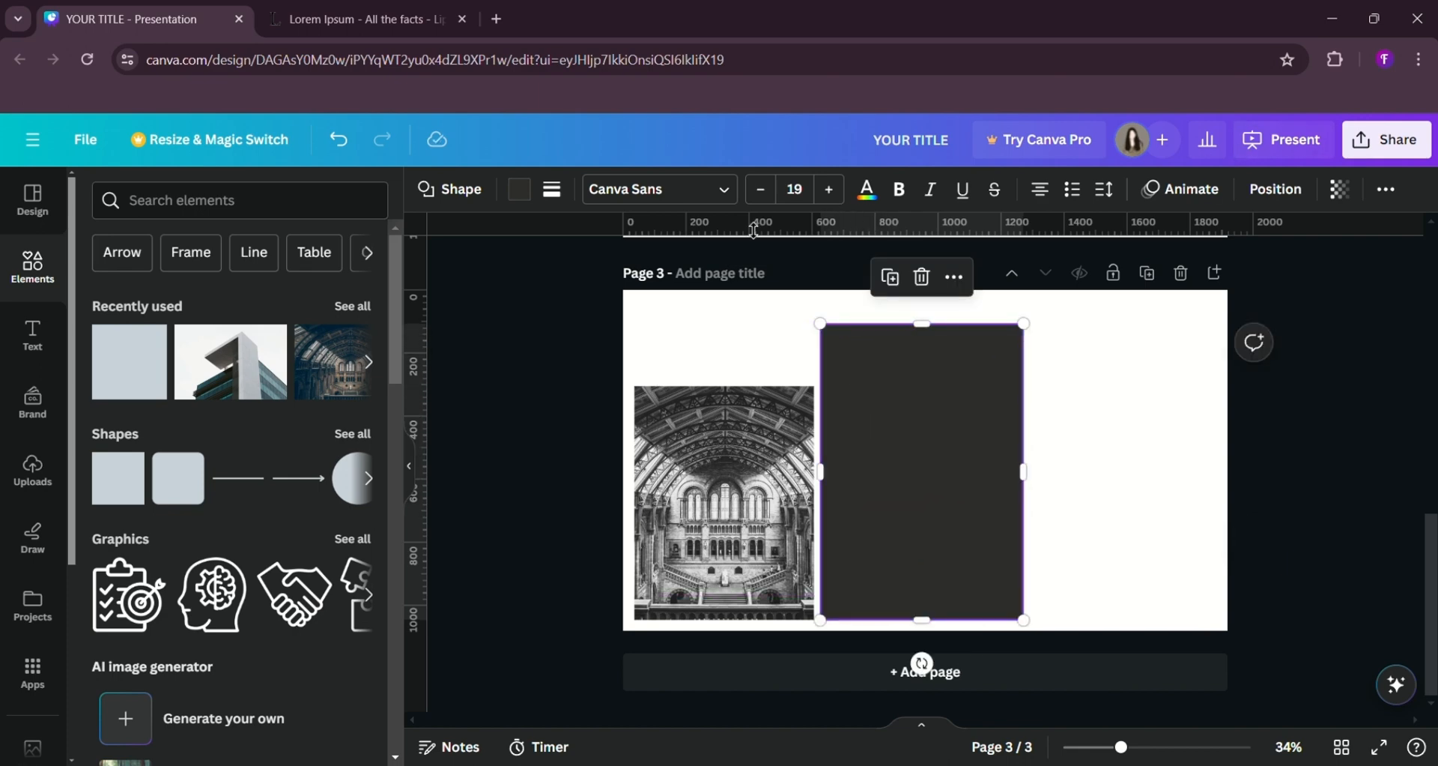
# - Fill the rectangle over the building photo with the vertical green-to-blue document gradient and reduce its opacity
pyautogui.click(521, 189)
pyautogui.click(102, 354)
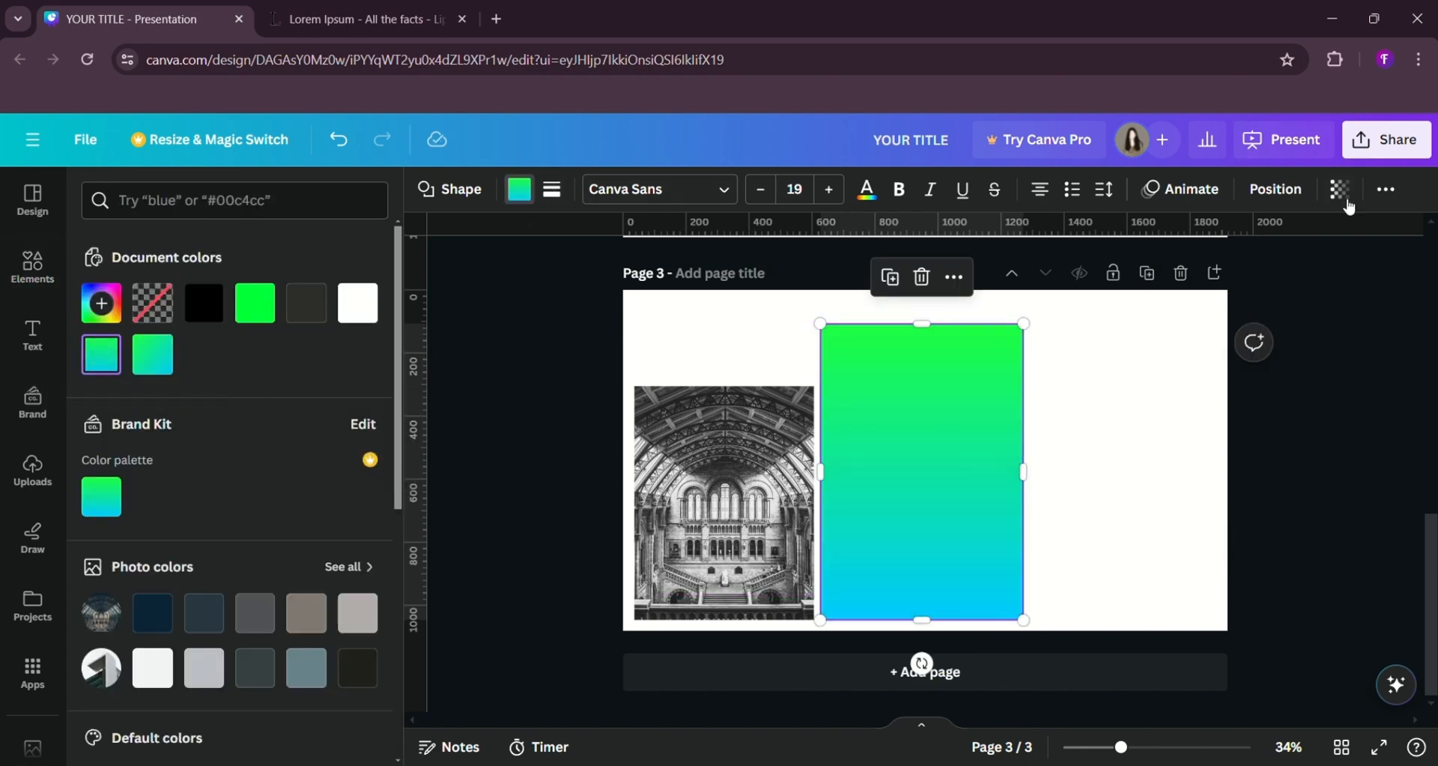
pyautogui.click(1341, 189)
pyautogui.moveTo(1309, 279); pyautogui.dragTo(1271, 277)
pyautogui.click(1336, 401)
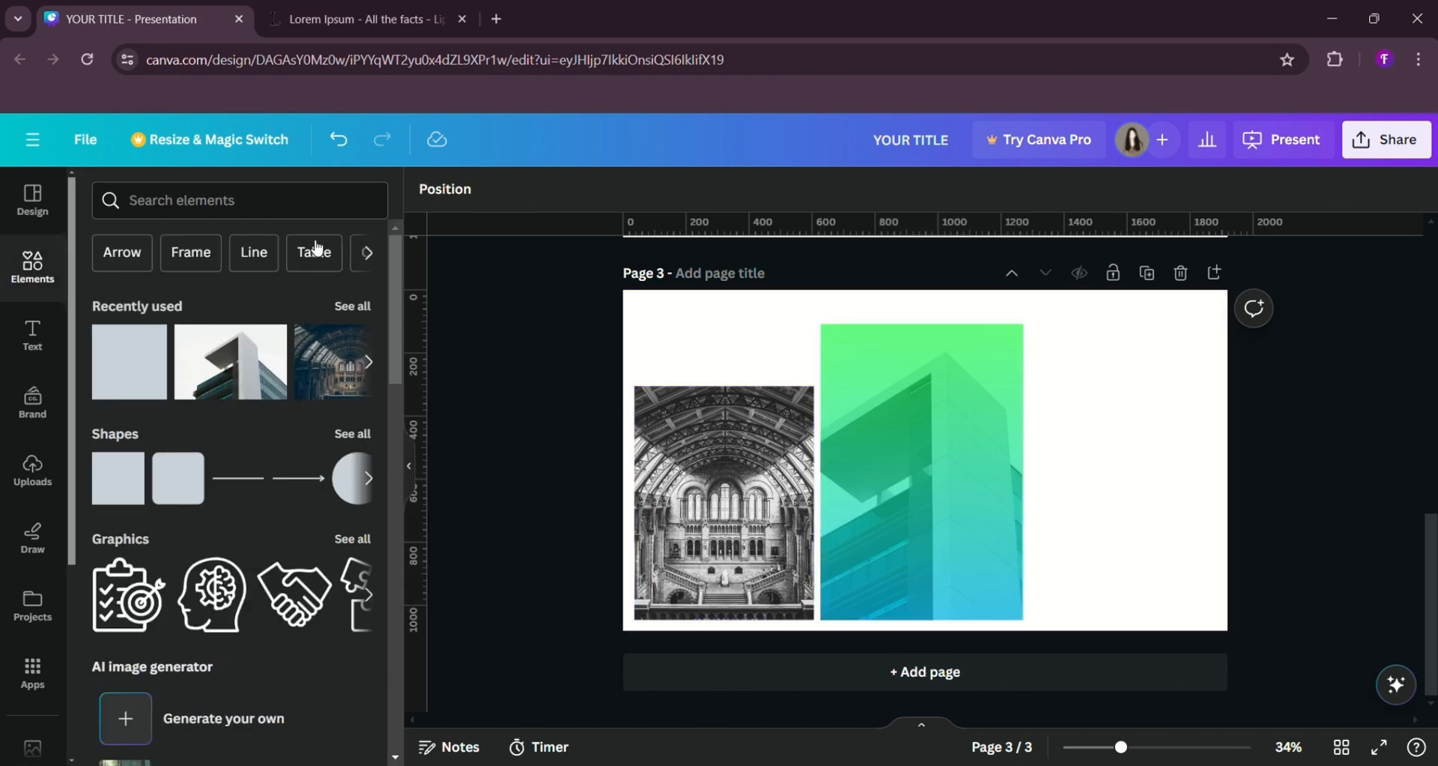
# - Search the elements for "architecture" photos and add the black-and-white glass roof grid photo to page 3
pyautogui.click(242, 354)
pyautogui.click(240, 200)
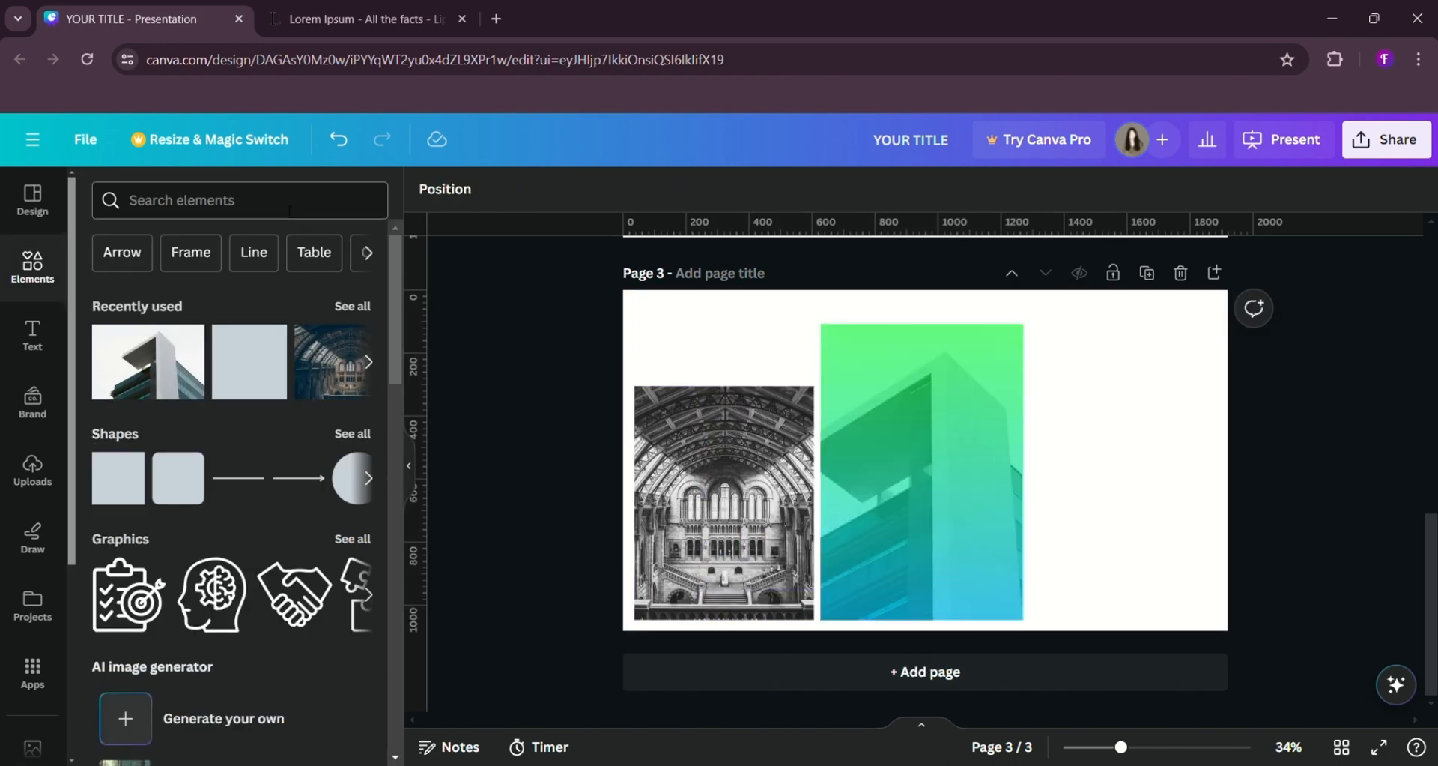
pyautogui.write('arc')
pyautogui.click(317, 291)
pyautogui.click(360, 474)
pyautogui.scroll(-2, 297, 476)
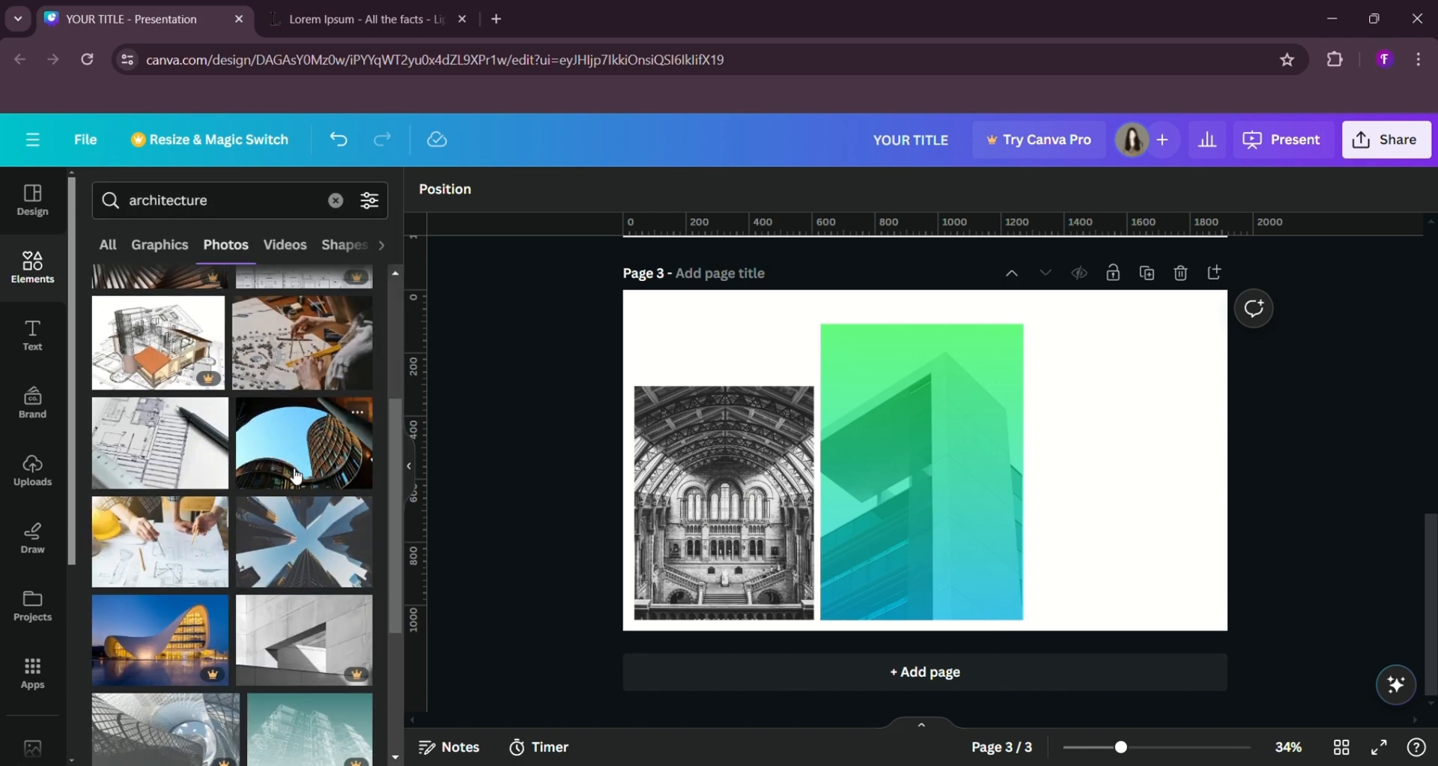
pyautogui.scroll(-5, 296, 477)
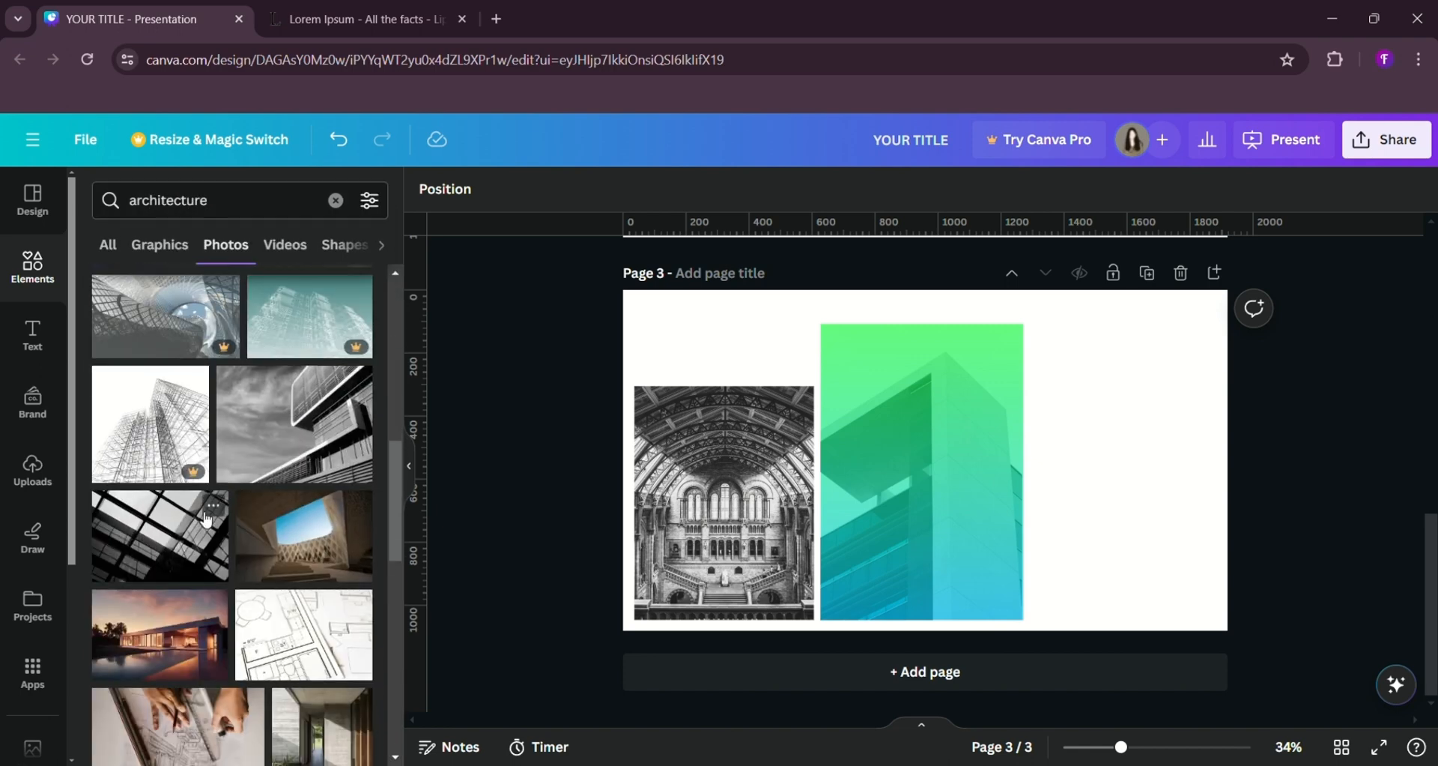
pyautogui.click(159, 535)
# - Scale down the glass roof photo, place it to the right of the gradient block with aligned top edges and crop its right side
pyautogui.moveTo(721, 323); pyautogui.dragTo(1008, 422)
pyautogui.moveTo(1030, 512); pyautogui.dragTo(1109, 356)
pyautogui.moveTo(1217, 391); pyautogui.dragTo(1202, 396)
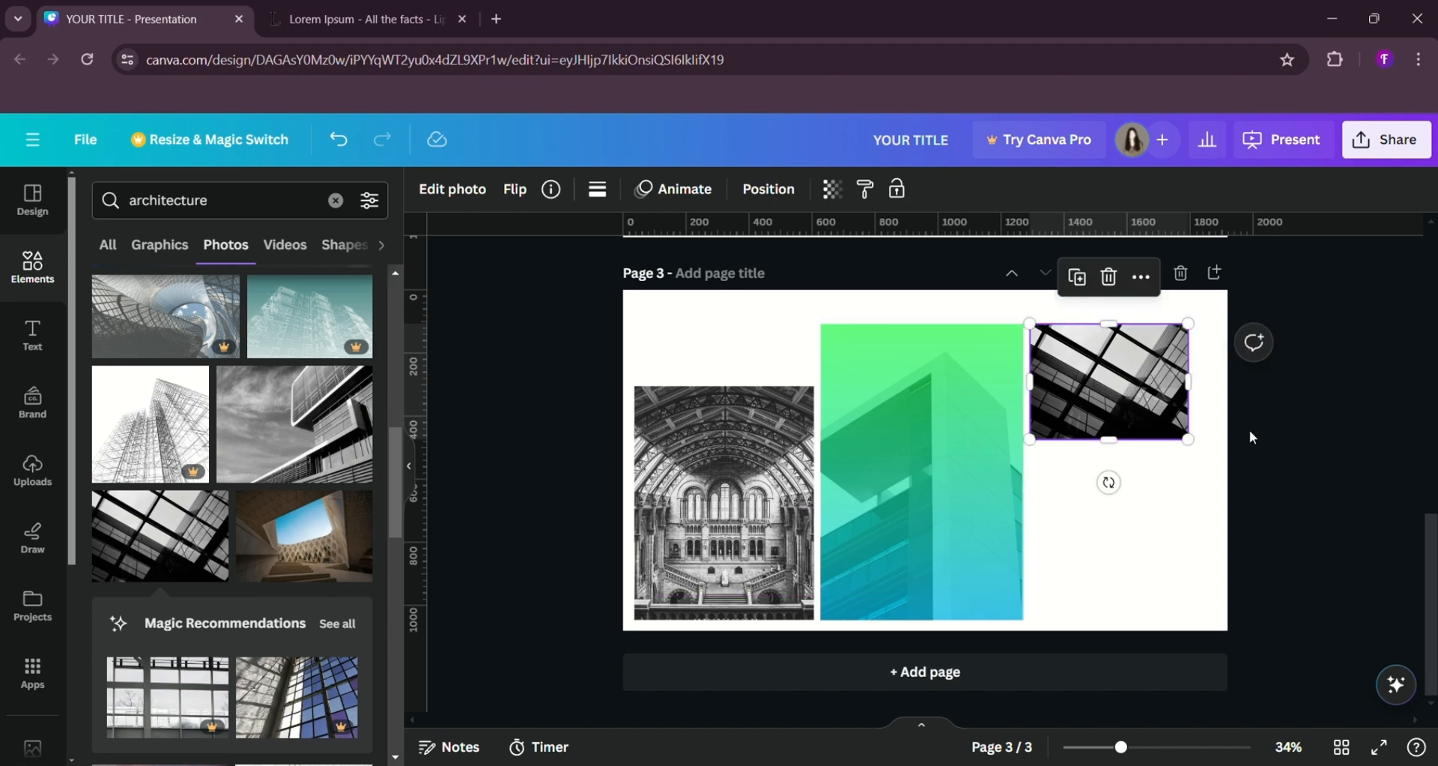
pyautogui.click(1184, 443)
# - Add a heading reading "OUR PORTFOLIO" to page 3
pyautogui.click(47, 331)
pyautogui.click(250, 420)
pyautogui.write('YOUR PO')
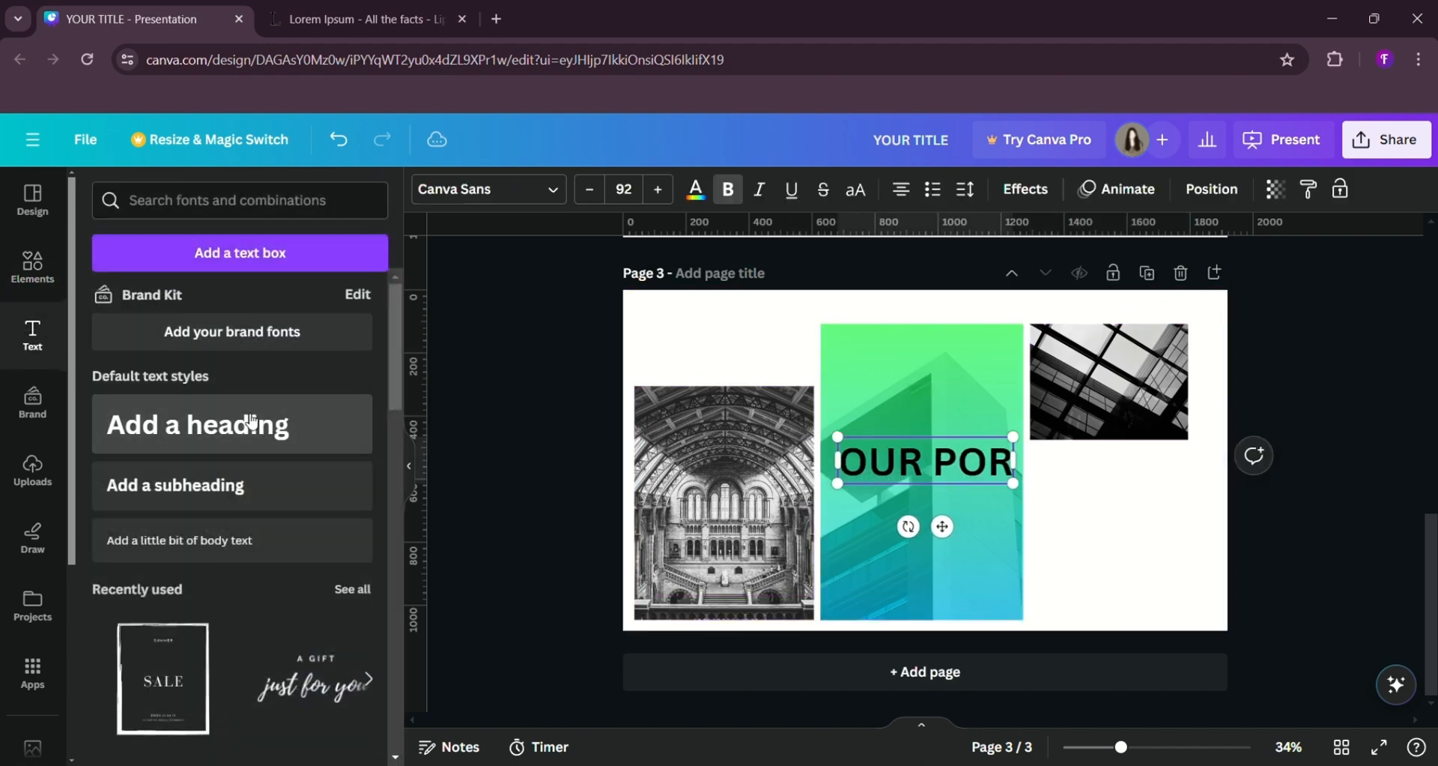
pyautogui.write('RTFOLIO')
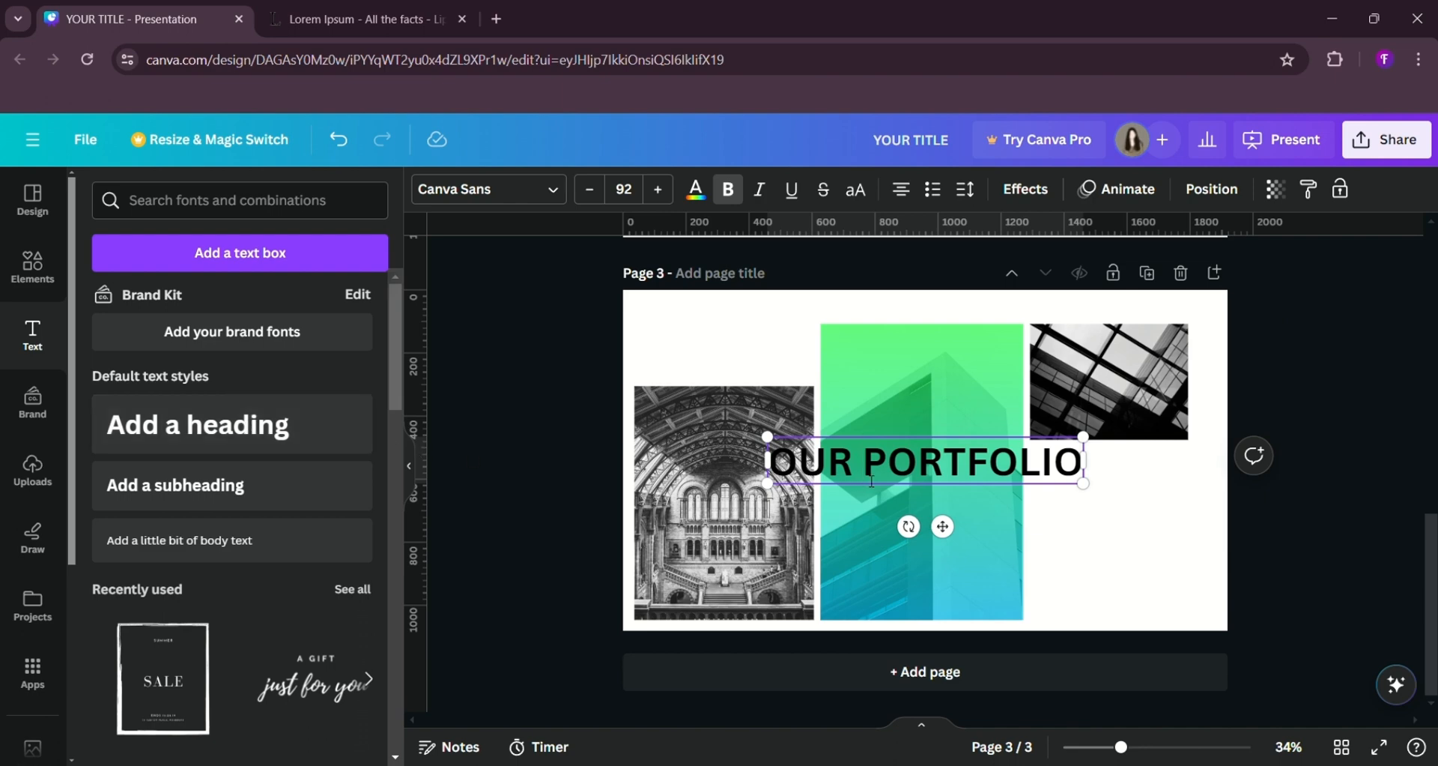
pyautogui.click(1182, 243)
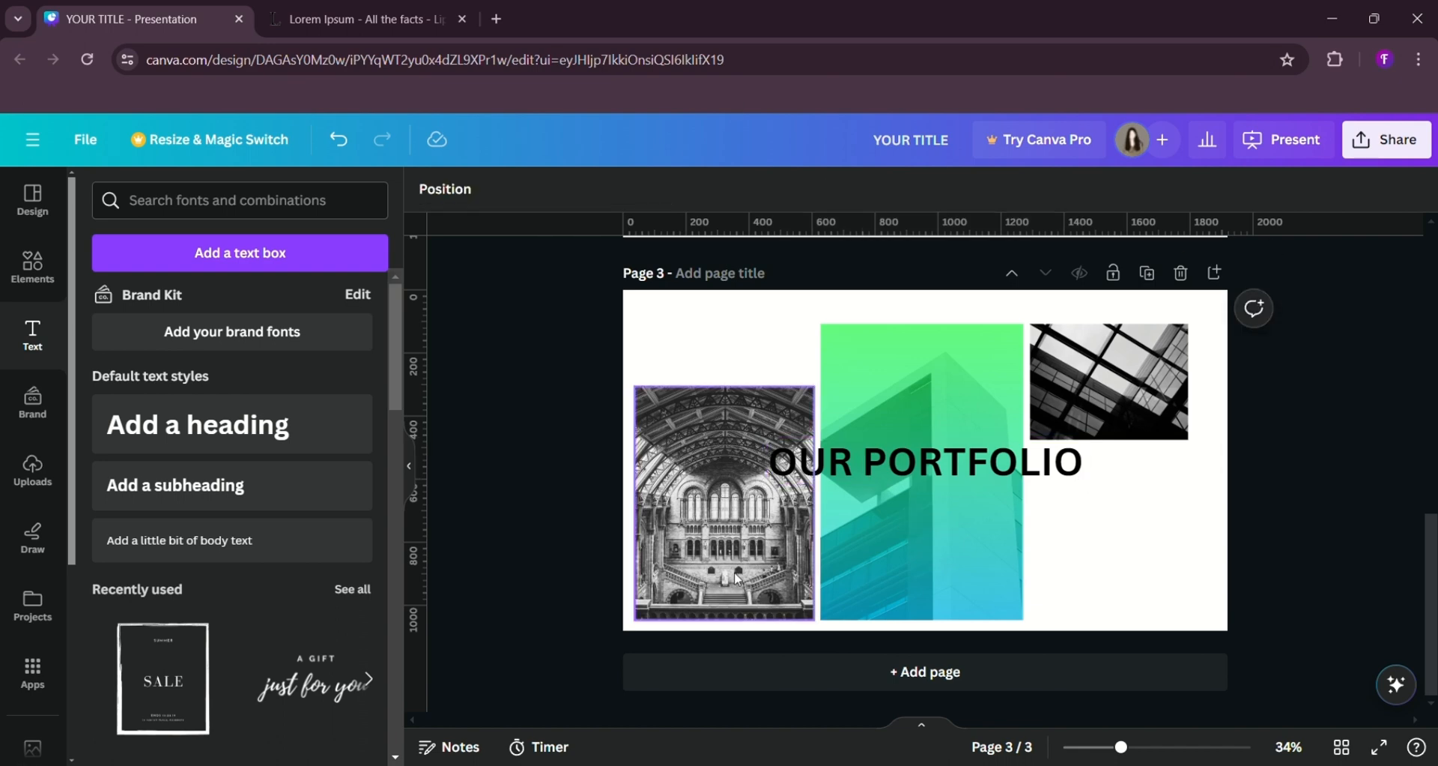
# - Break the OUR PORTFOLIO heading into two lines and left-align its text
pyautogui.click(860, 470)
pyautogui.click(872, 466)
pyautogui.press('Return')
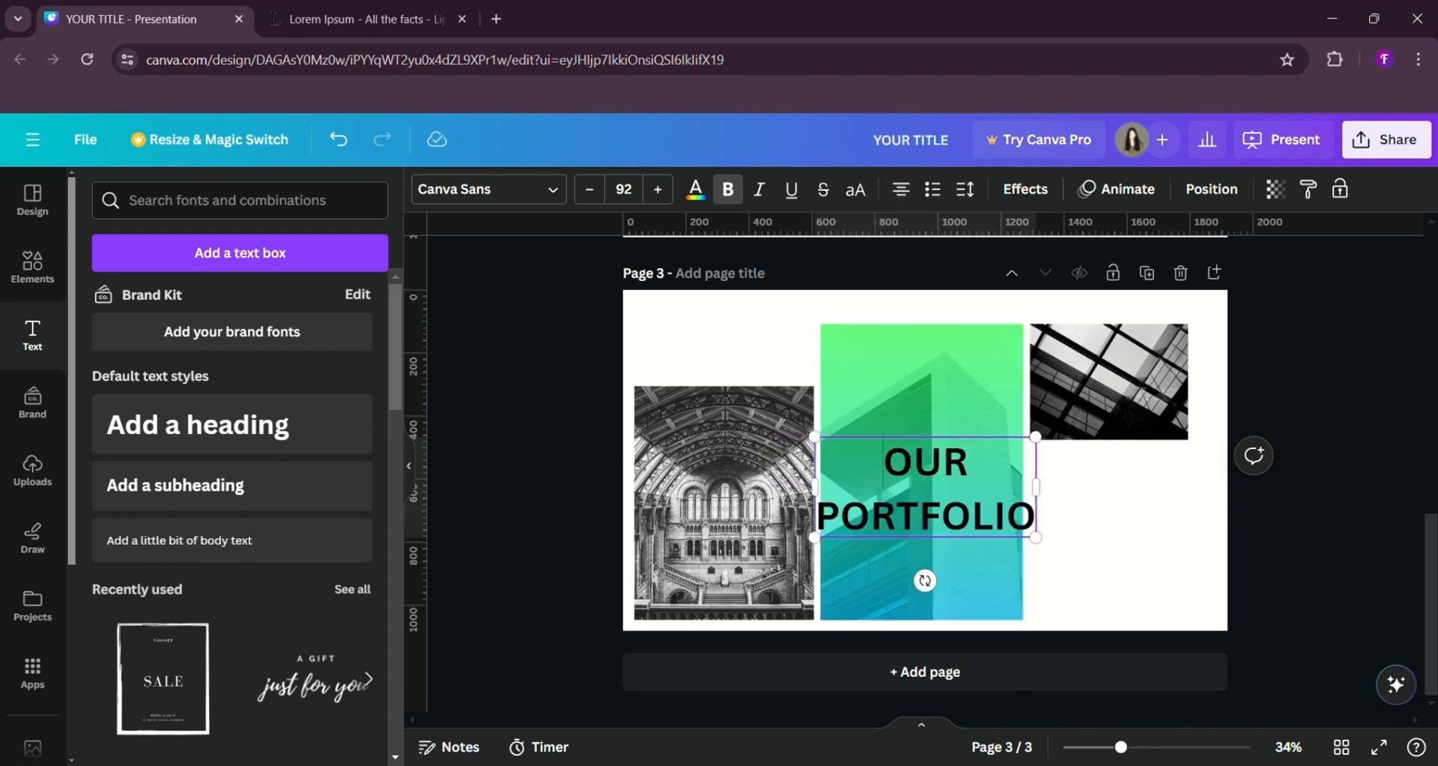
pyautogui.hotkey('ctrl', 'a')
pyautogui.click(901, 189)
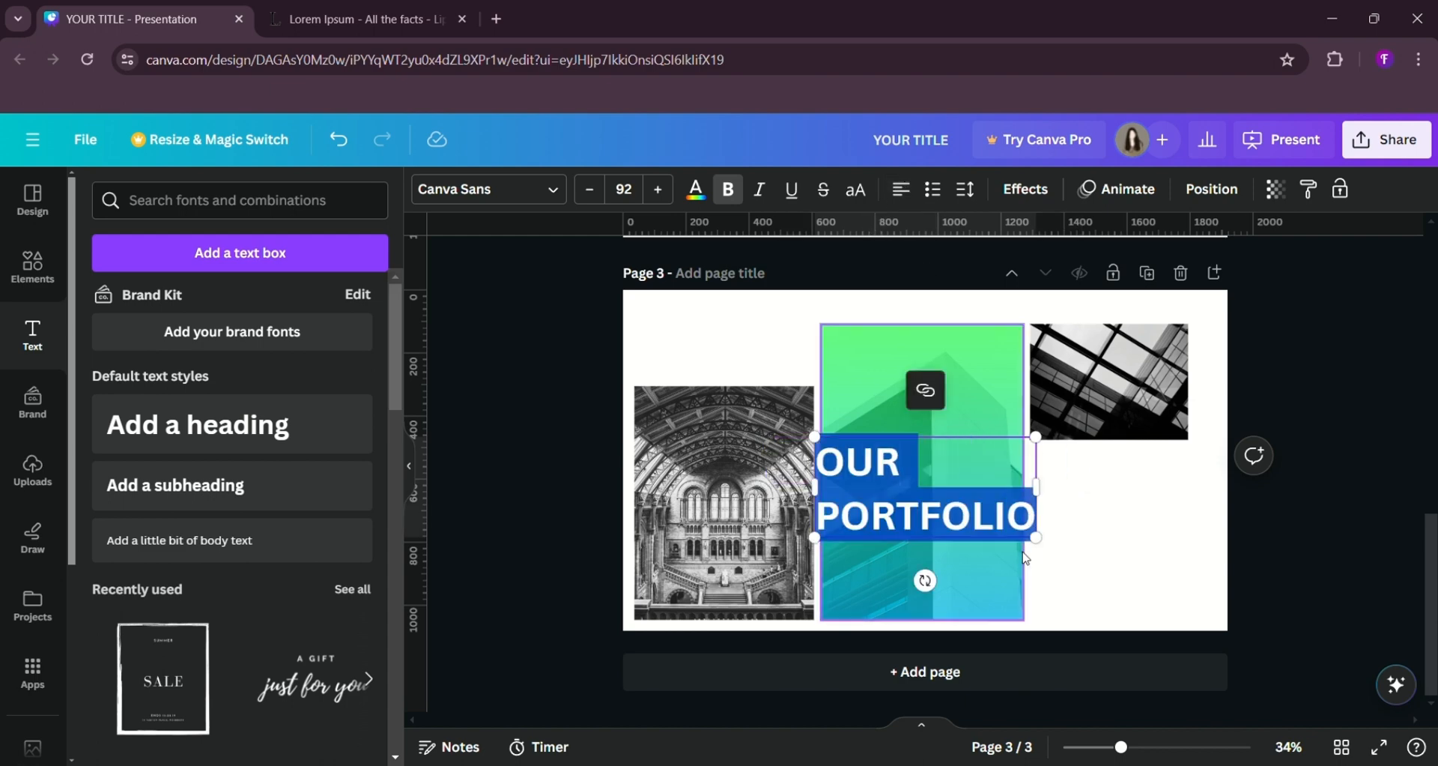
# - Scale the OUR PORTFOLIO heading down to size 75.9 and fit it inside the upper part of the gradient block
pyautogui.click(1103, 534)
pyautogui.moveTo(957, 492); pyautogui.dragTo(963, 395)
pyautogui.moveTo(1051, 451); pyautogui.dragTo(1008, 424)
pyautogui.moveTo(917, 394); pyautogui.dragTo(927, 396)
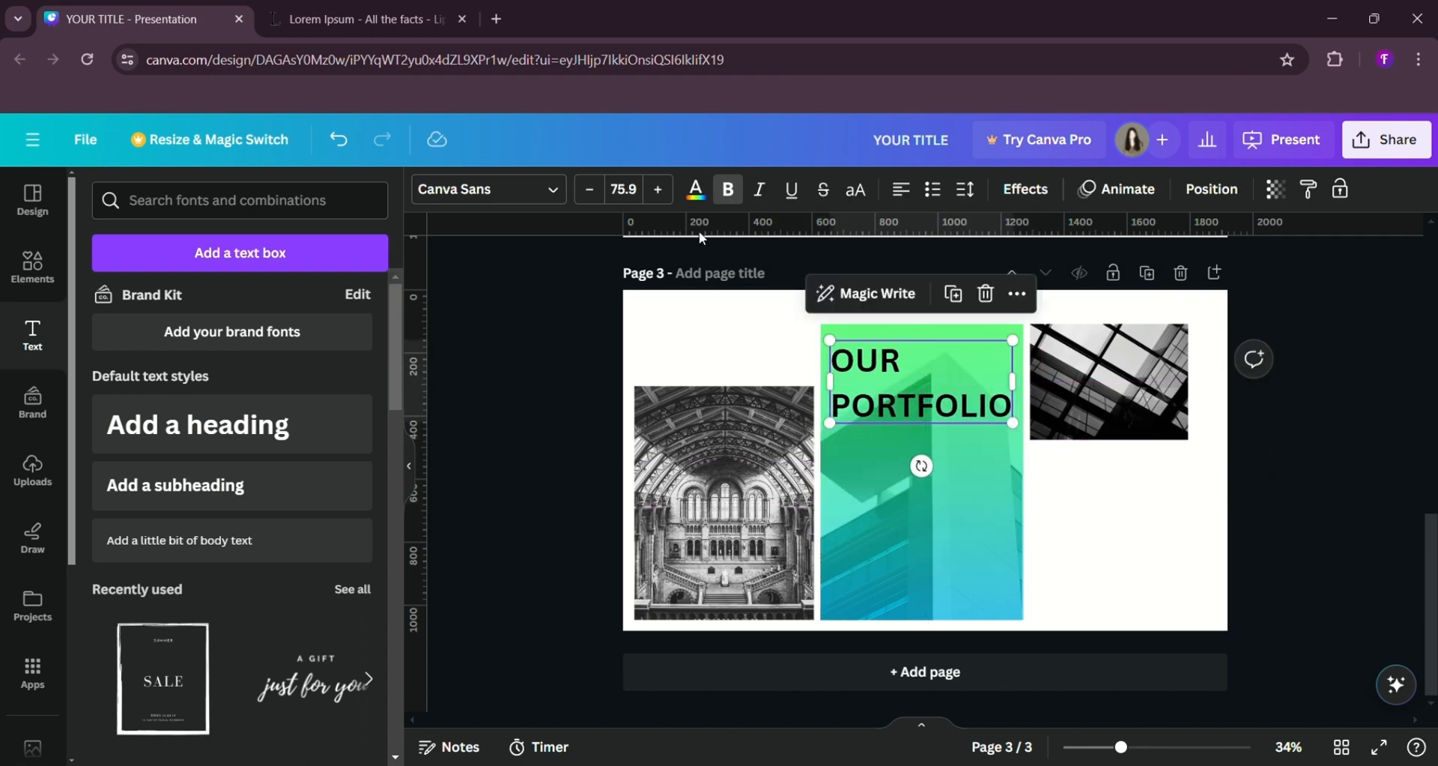
# - Change the OUR PORTFOLIO heading's text color to the white document color
pyautogui.click(697, 204)
pyautogui.click(255, 302)
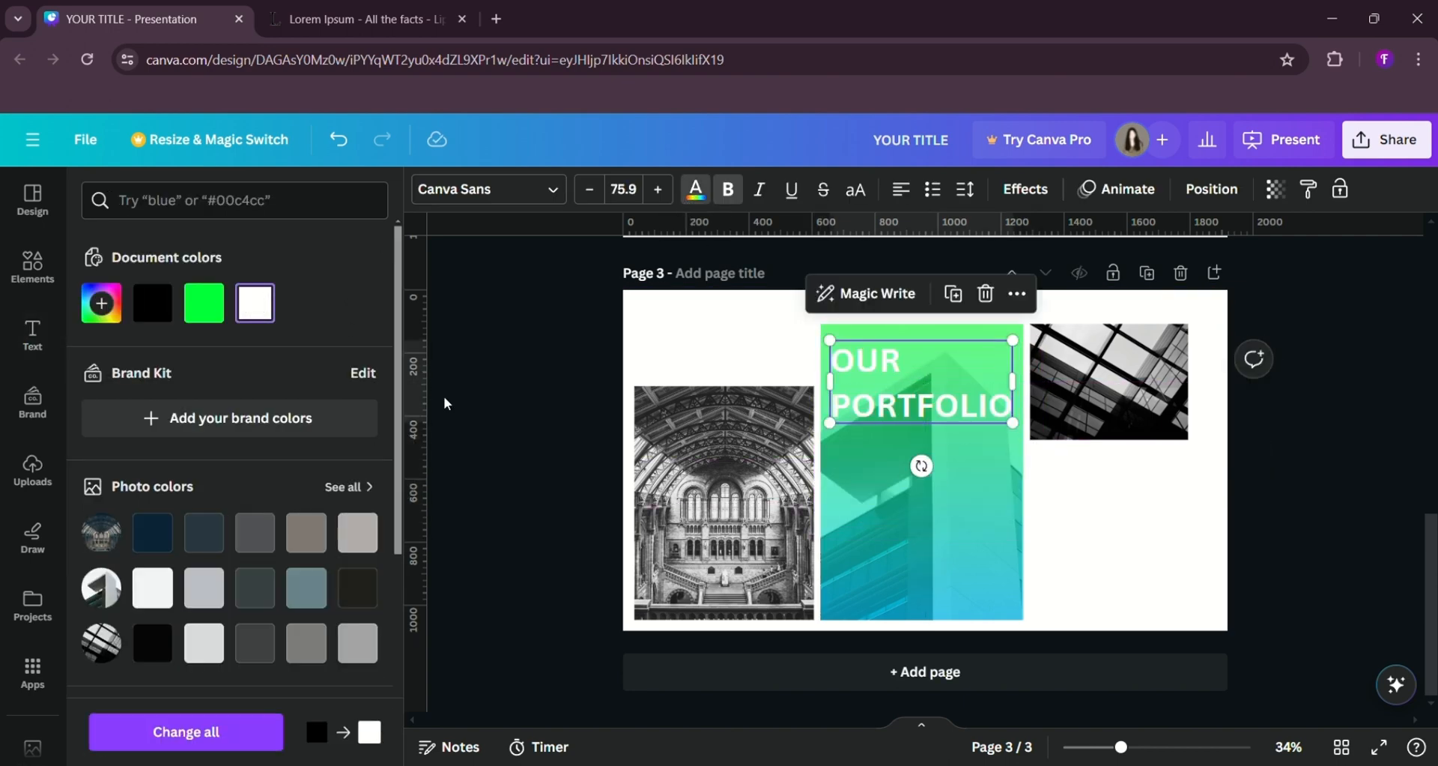
pyautogui.click(522, 447)
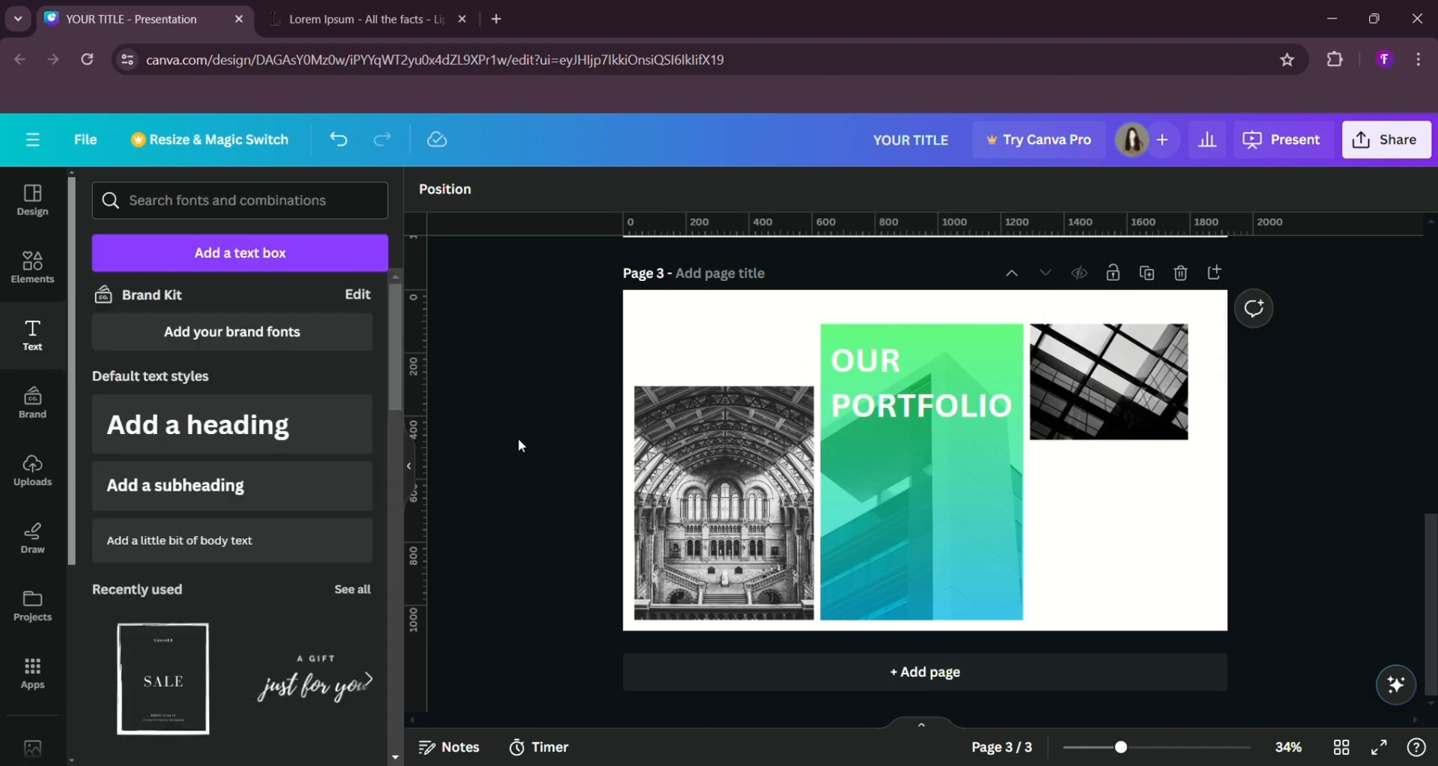
# - Center-align the OUR PORTFOLIO text, shrink the heading further and place it near the middle of the gradient block
pyautogui.click(911, 377)
pyautogui.moveTo(847, 373); pyautogui.dragTo(997, 417)
pyautogui.click(904, 193)
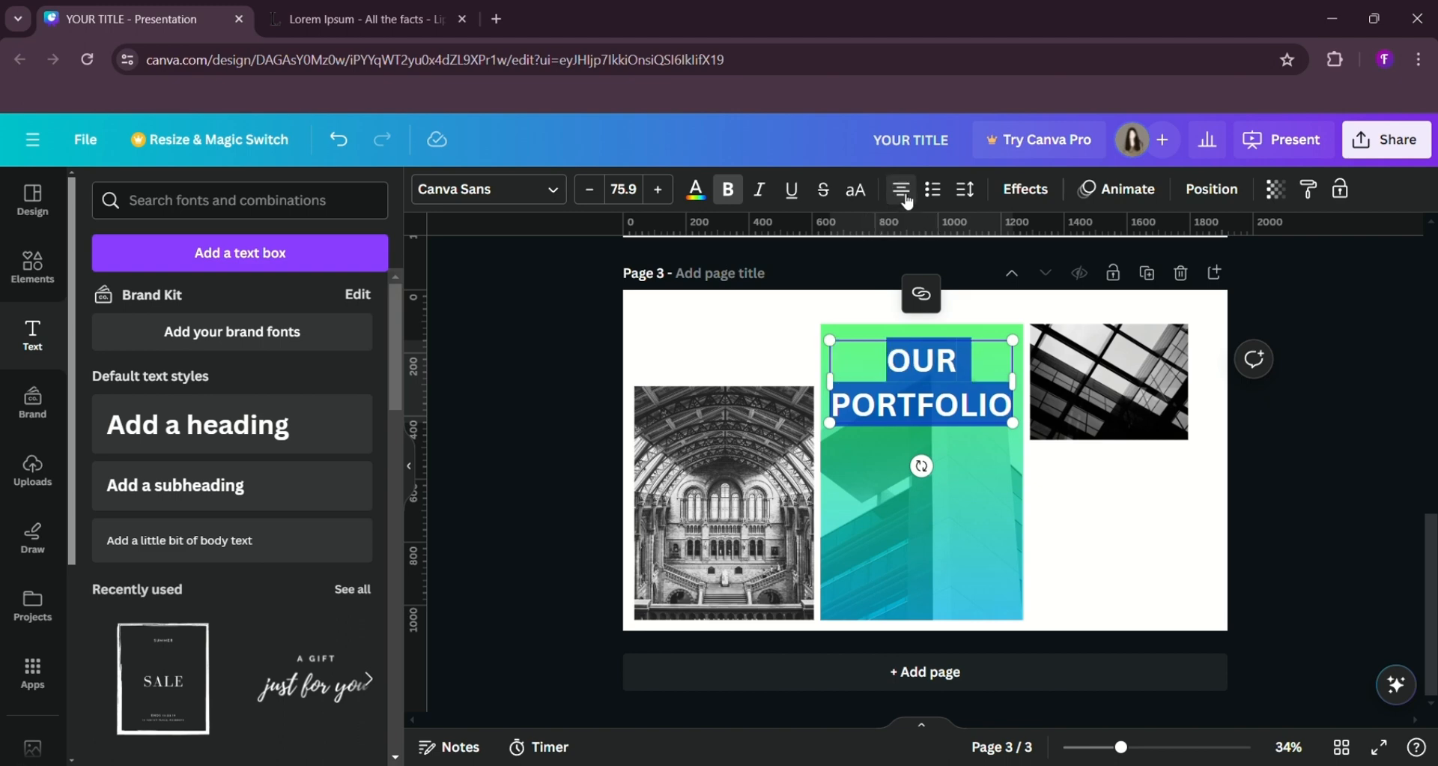
pyautogui.press('Escape')
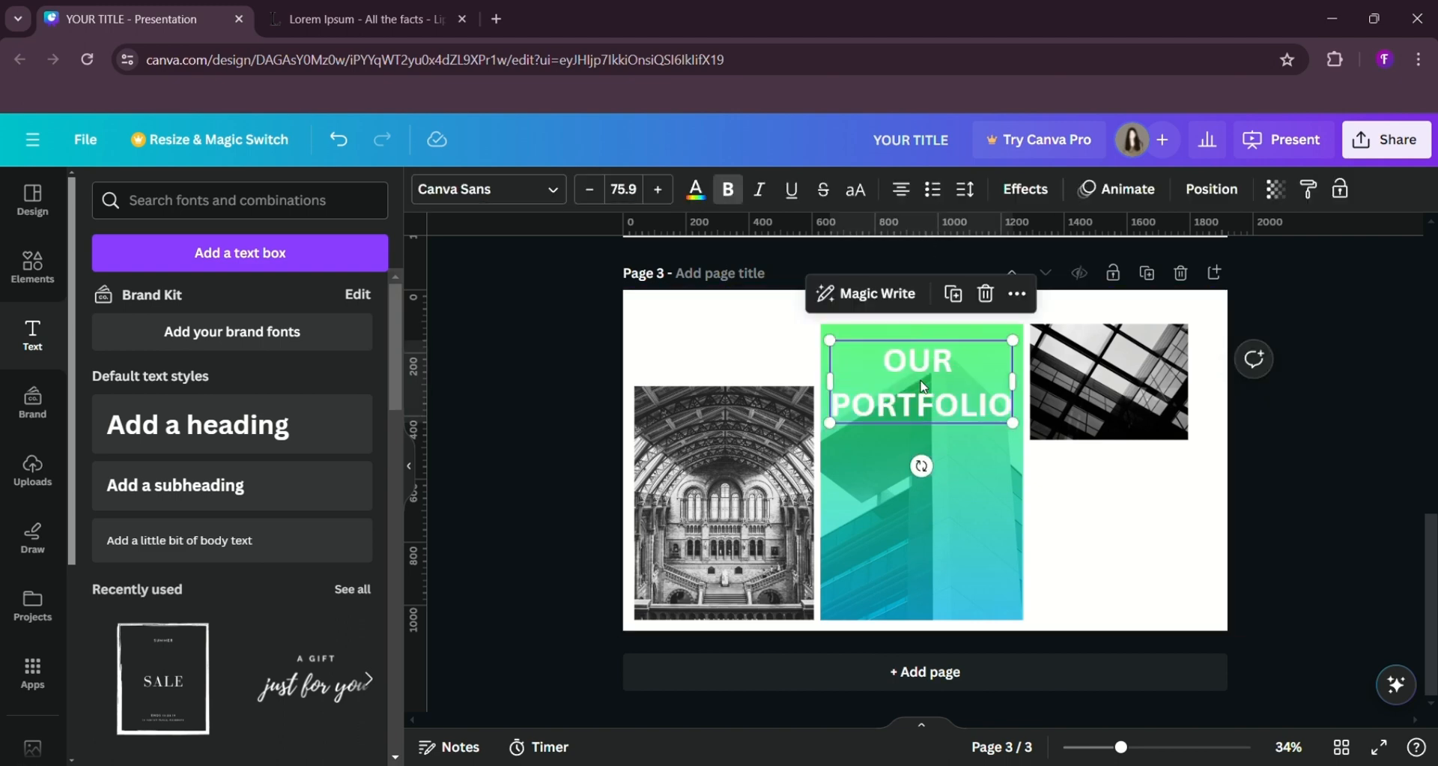
pyautogui.moveTo(836, 349); pyautogui.dragTo(877, 361)
pyautogui.moveTo(948, 408); pyautogui.dragTo(925, 447)
pyautogui.click(547, 370)
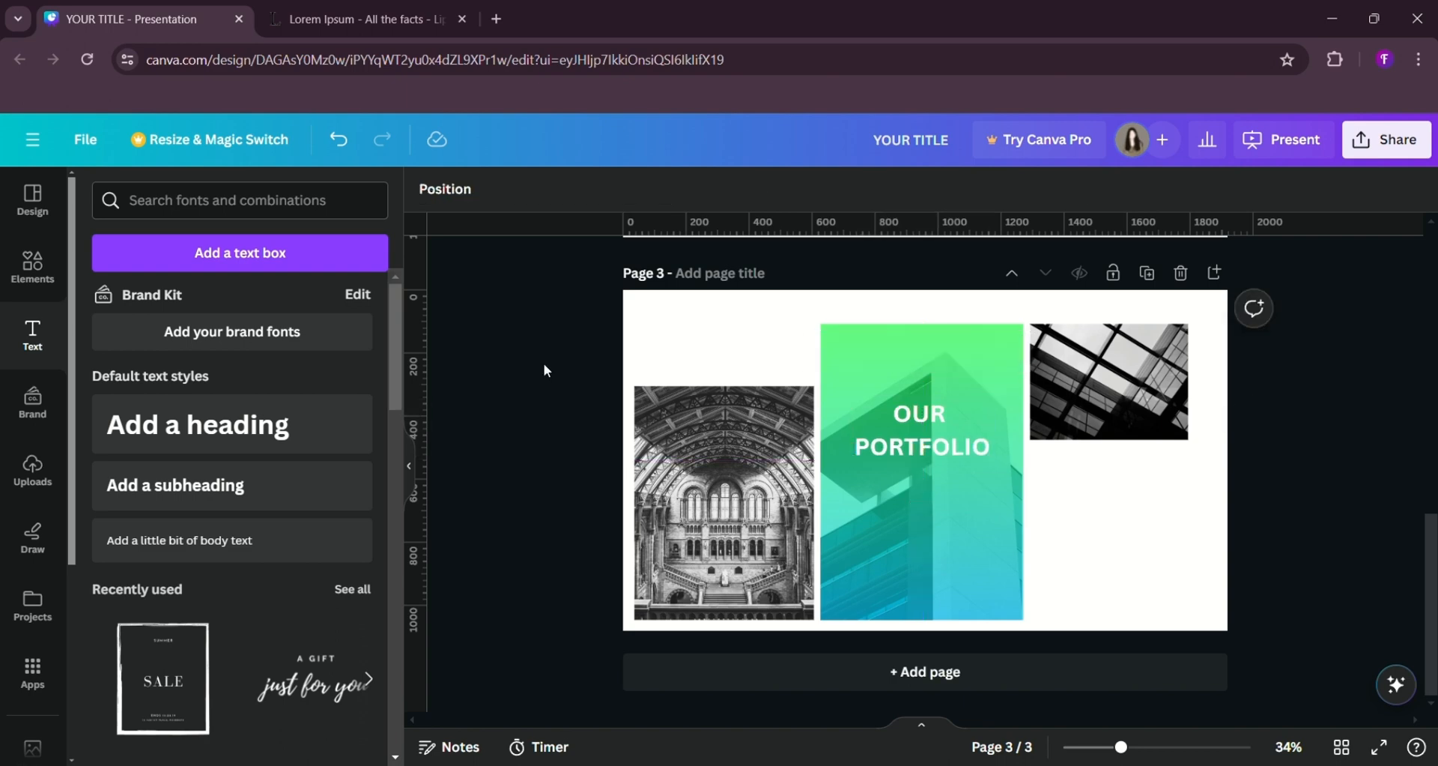
# - Copy the first Lorem Ipsum sentence from page 2 and place it as two lines below the OUR PORTFOLIO heading on page 3
pyautogui.scroll(5, 566, 316)
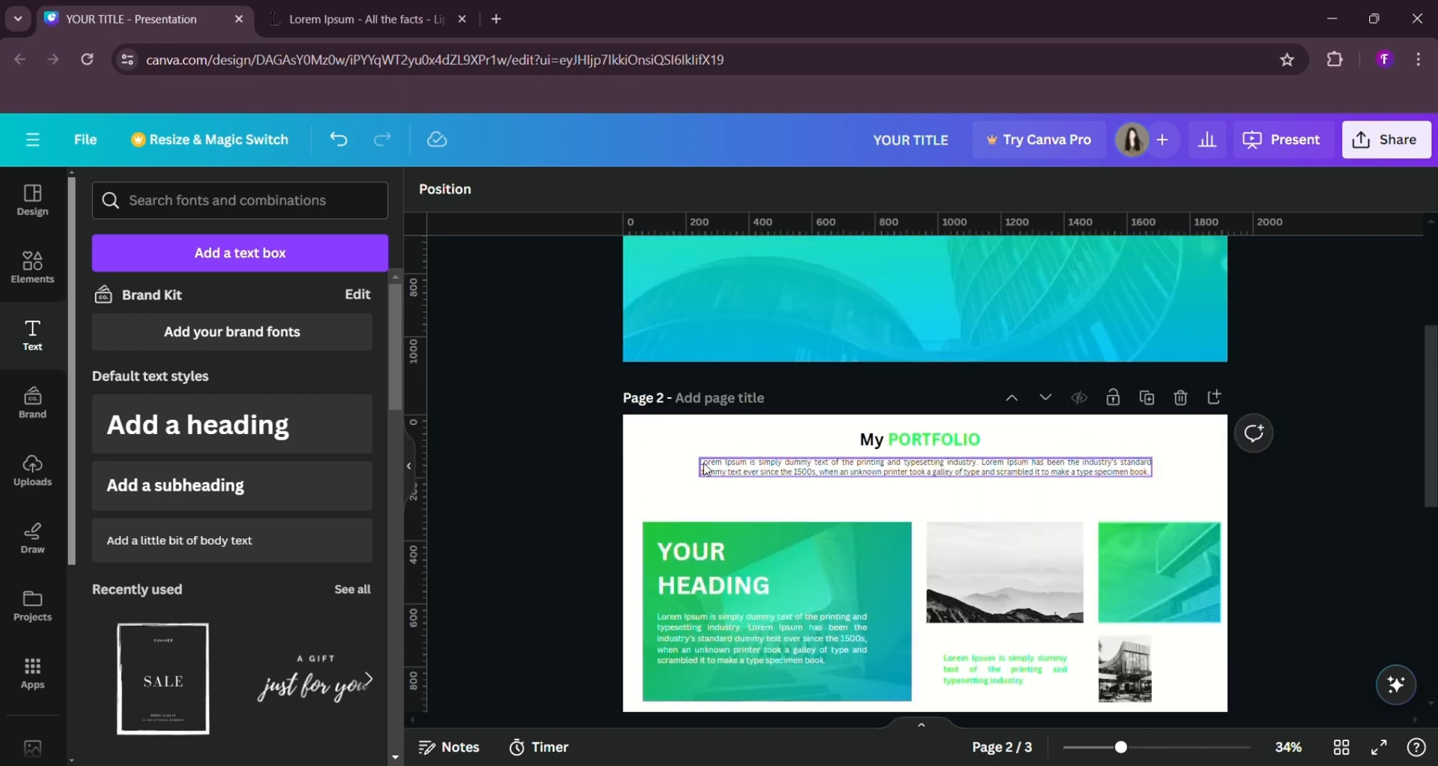
pyautogui.click(712, 470)
pyautogui.moveTo(712, 469); pyautogui.dragTo(981, 466)
pyautogui.hotkey('ctrl', 'c')
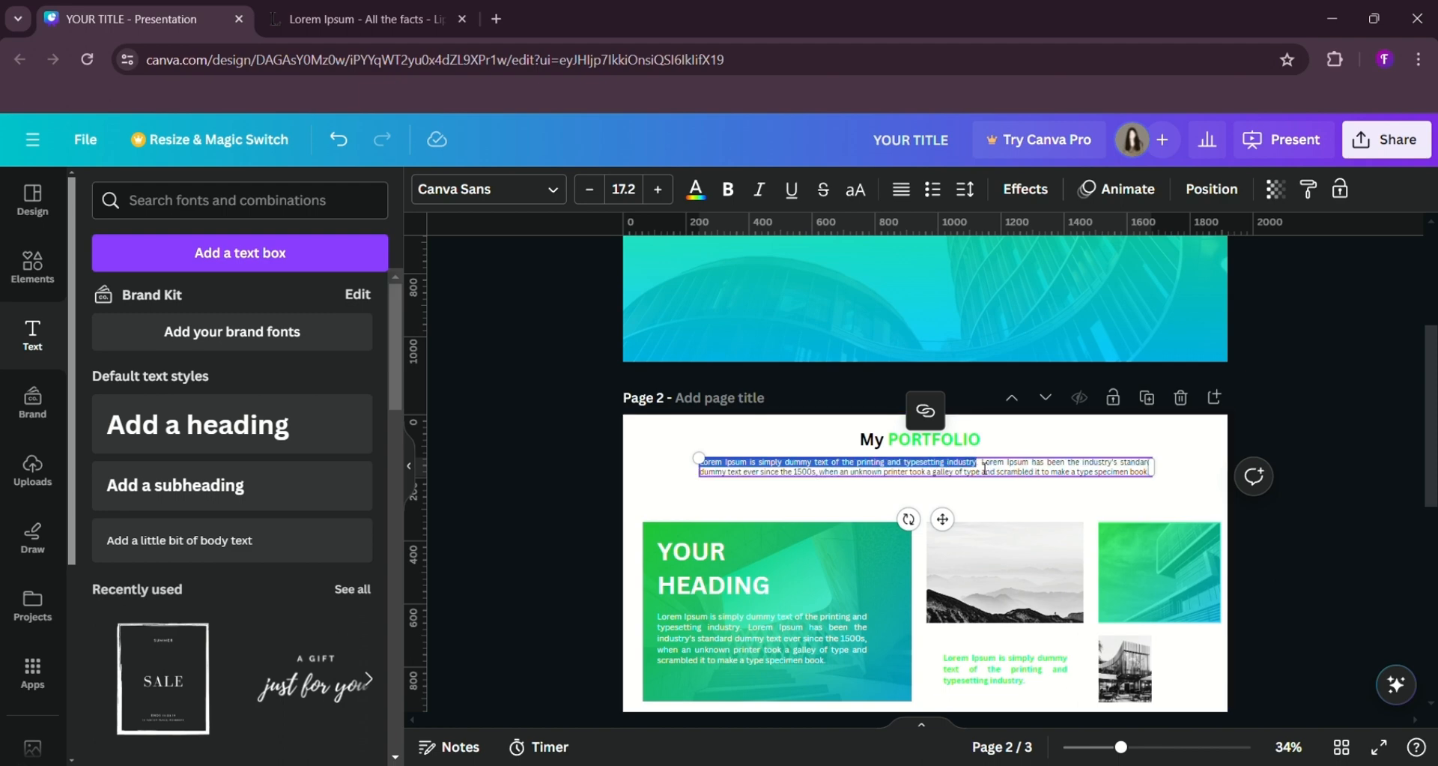
pyautogui.click(549, 469)
pyautogui.scroll(-5, 674, 464)
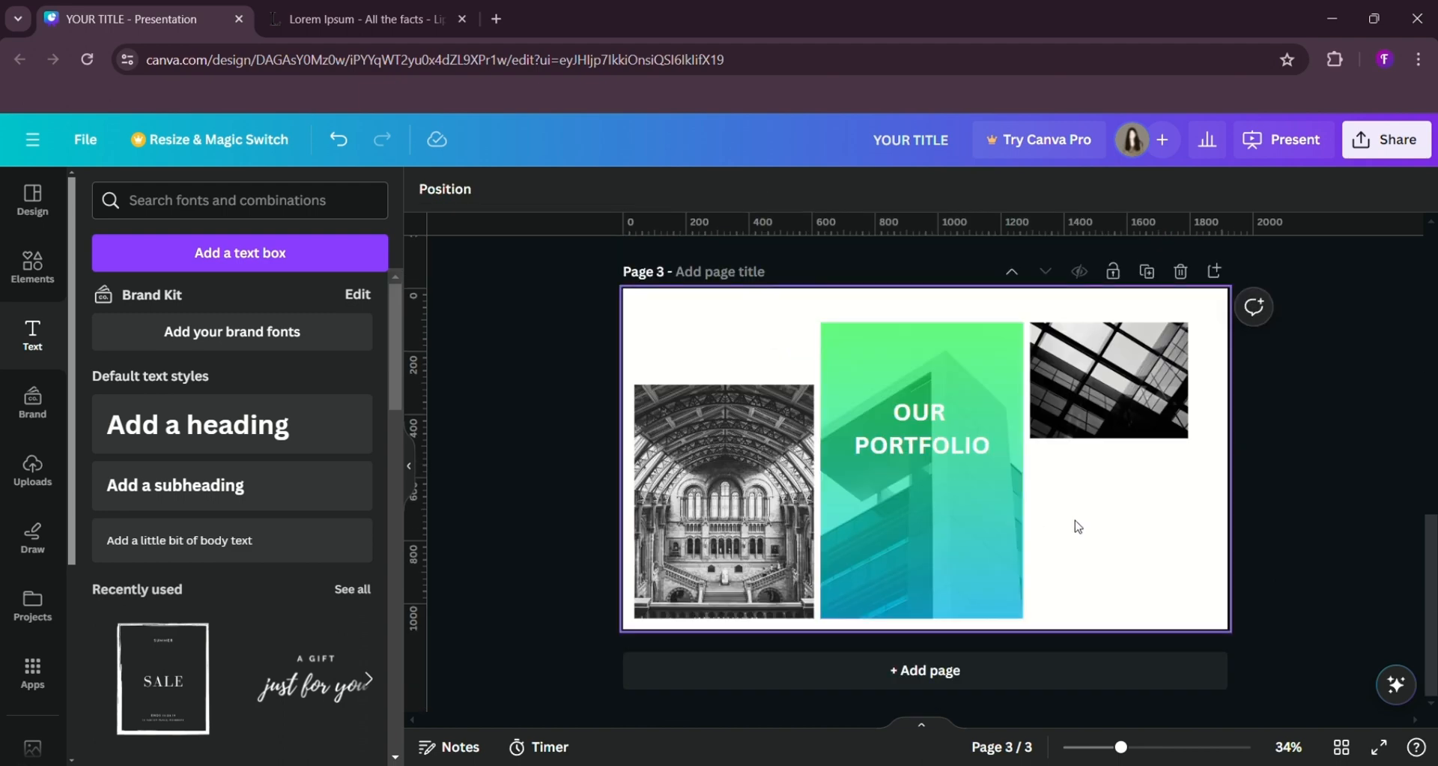
pyautogui.hotkey('ctrl', 'v')
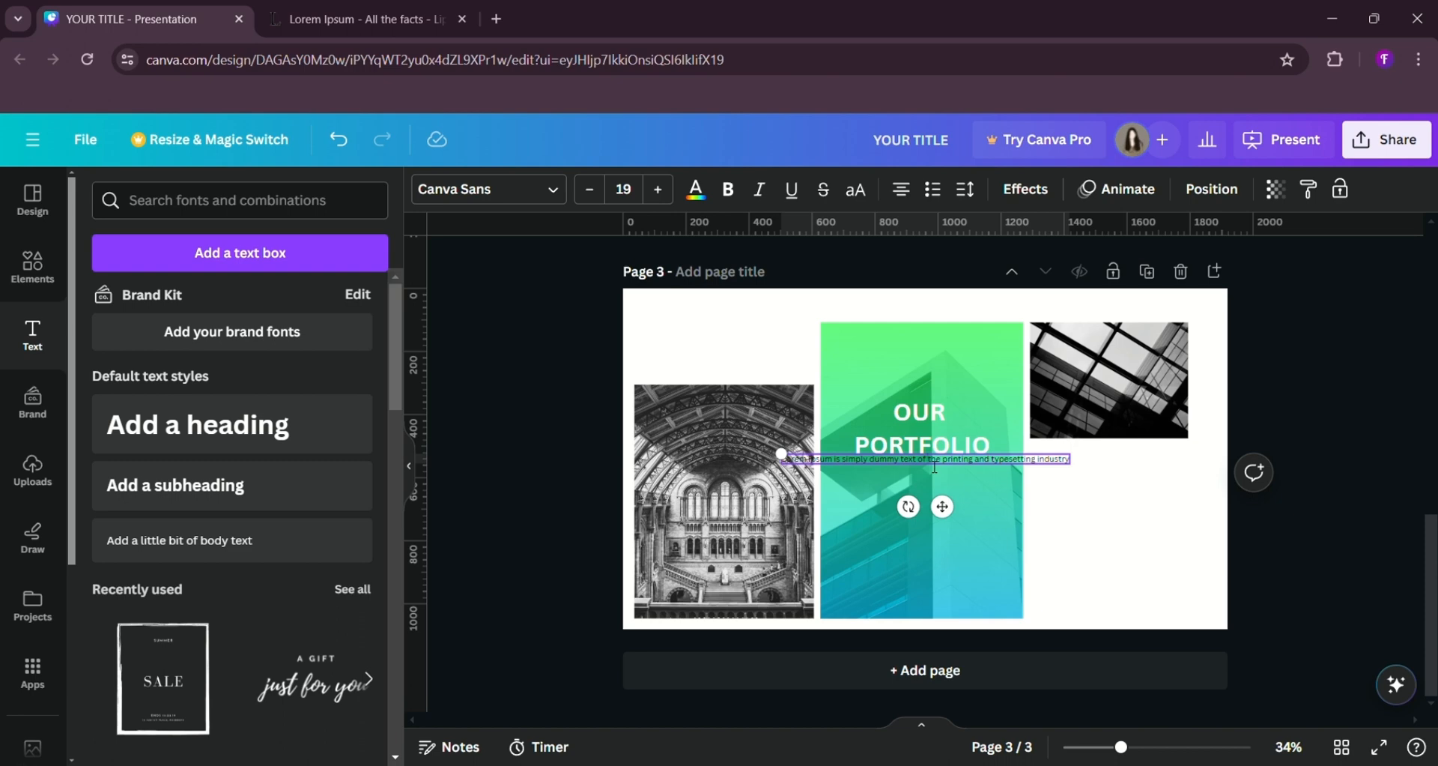
pyautogui.moveTo(943, 469); pyautogui.dragTo(944, 496)
pyautogui.click(1104, 540)
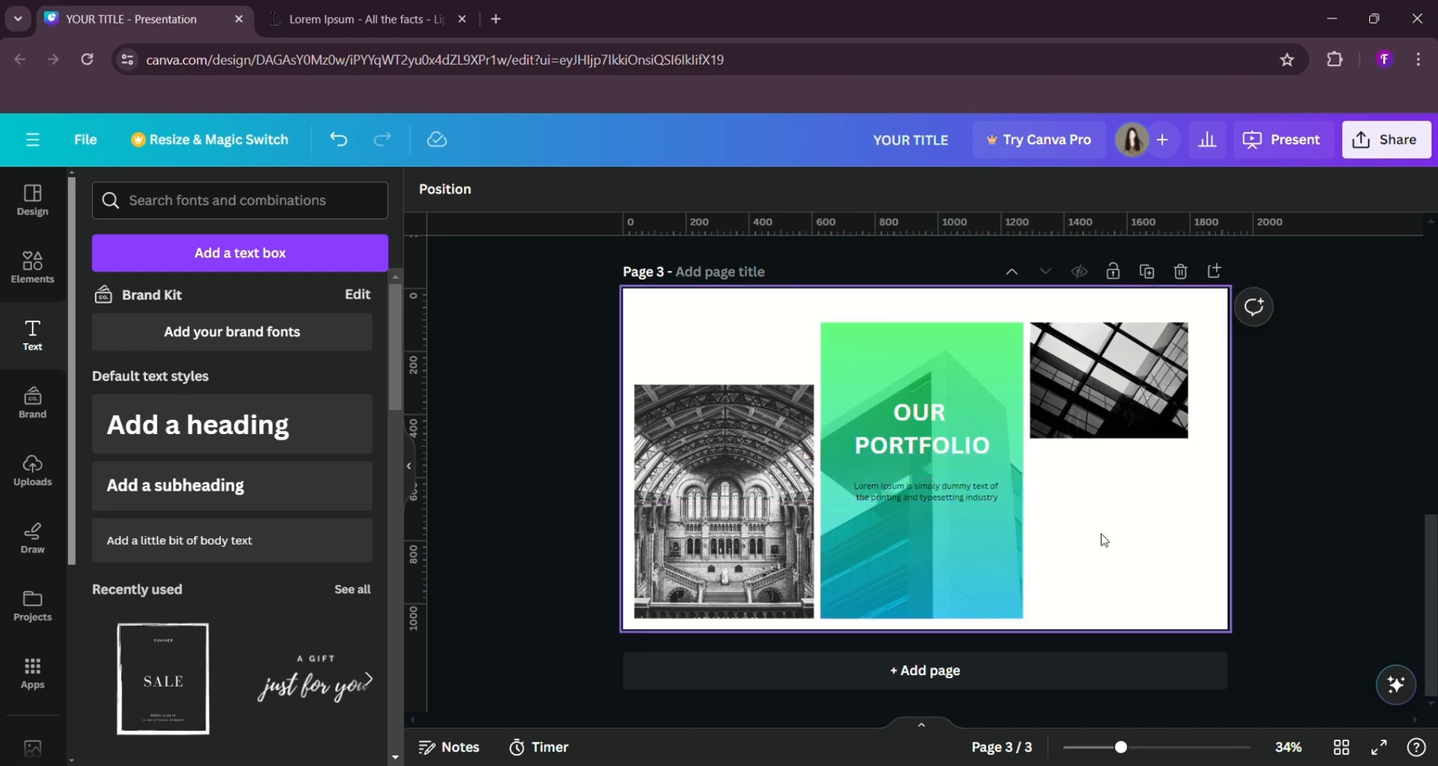
# - Color the Lorem Ipsum text below OUR PORTFOLIO white and keep it center-aligned
pyautogui.click(967, 495)
pyautogui.click(696, 188)
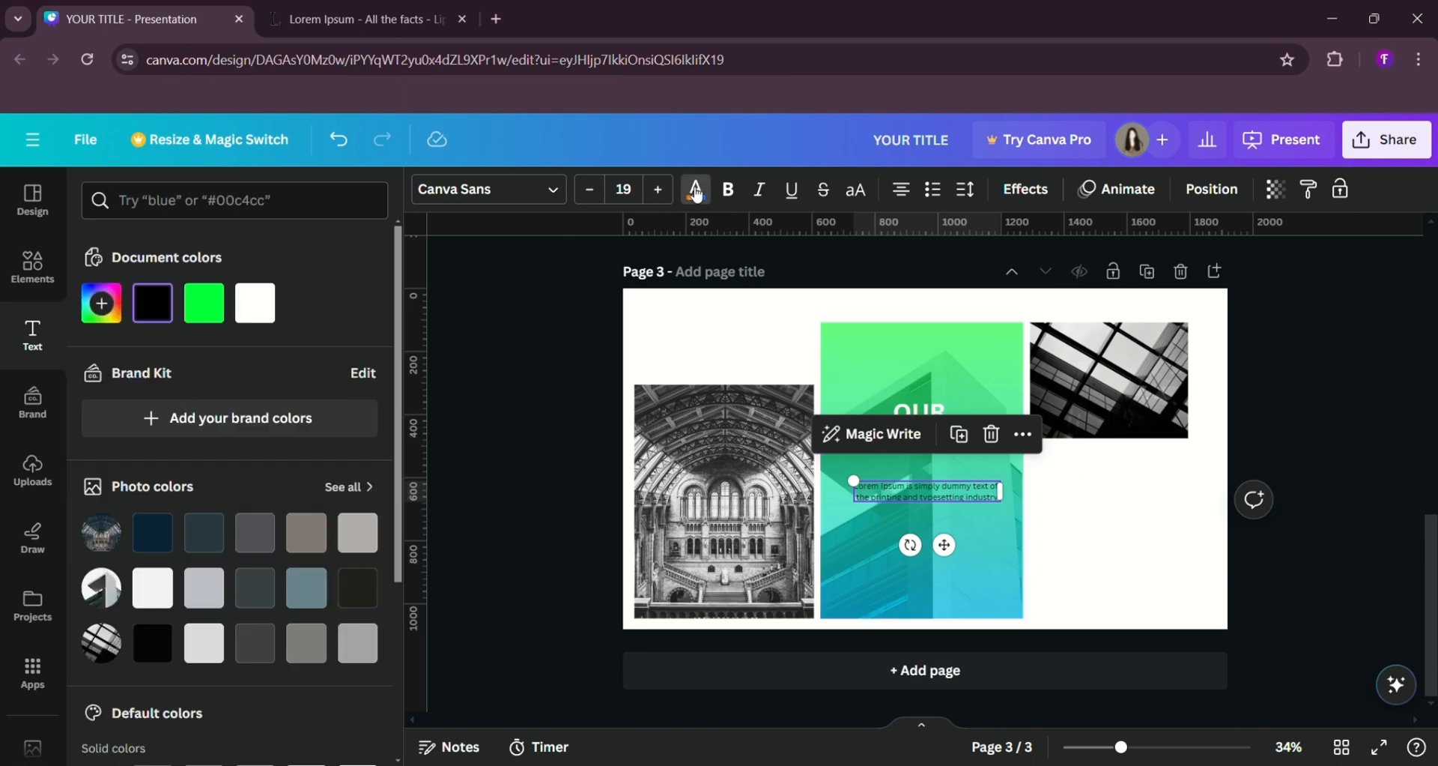
pyautogui.click(255, 316)
pyautogui.click(569, 357)
pyautogui.click(986, 505)
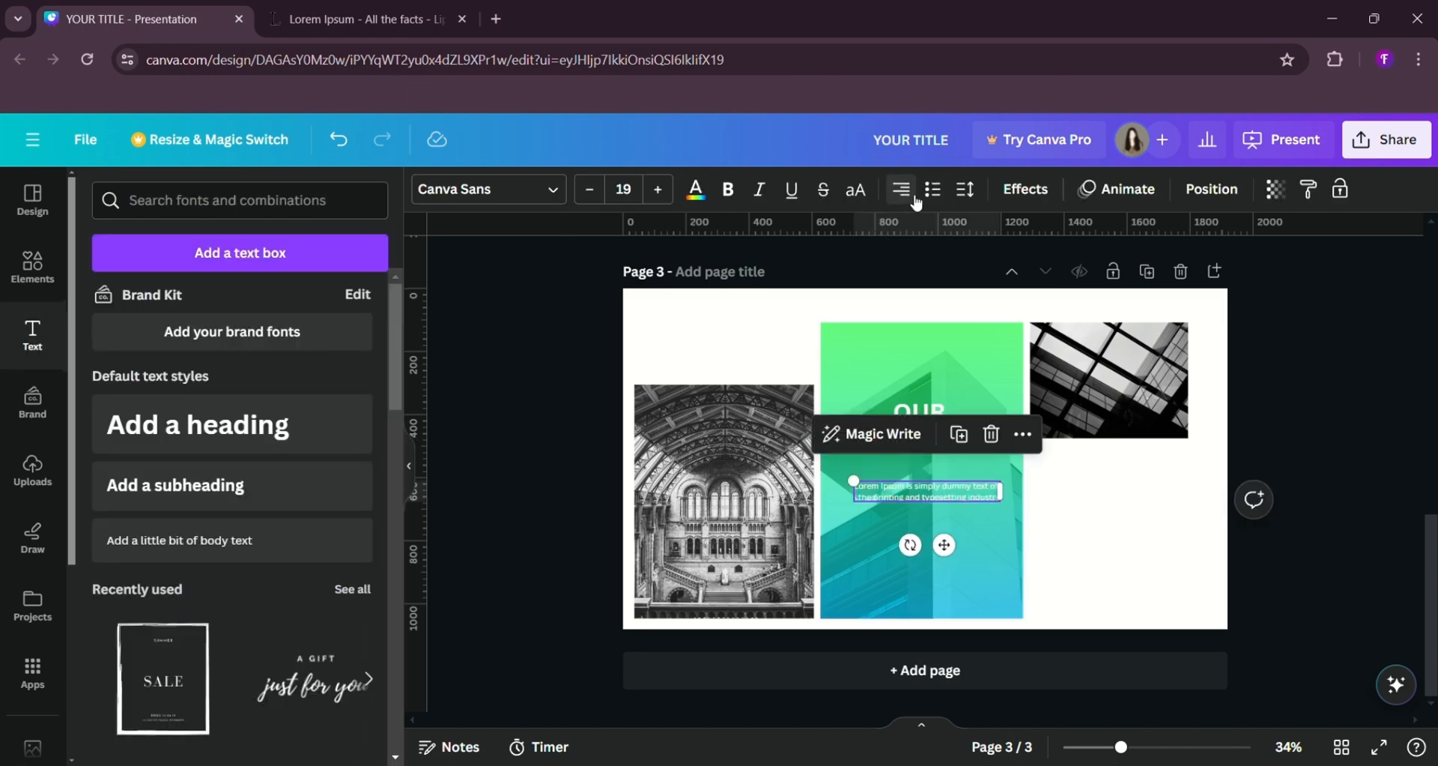
pyautogui.click(565, 490)
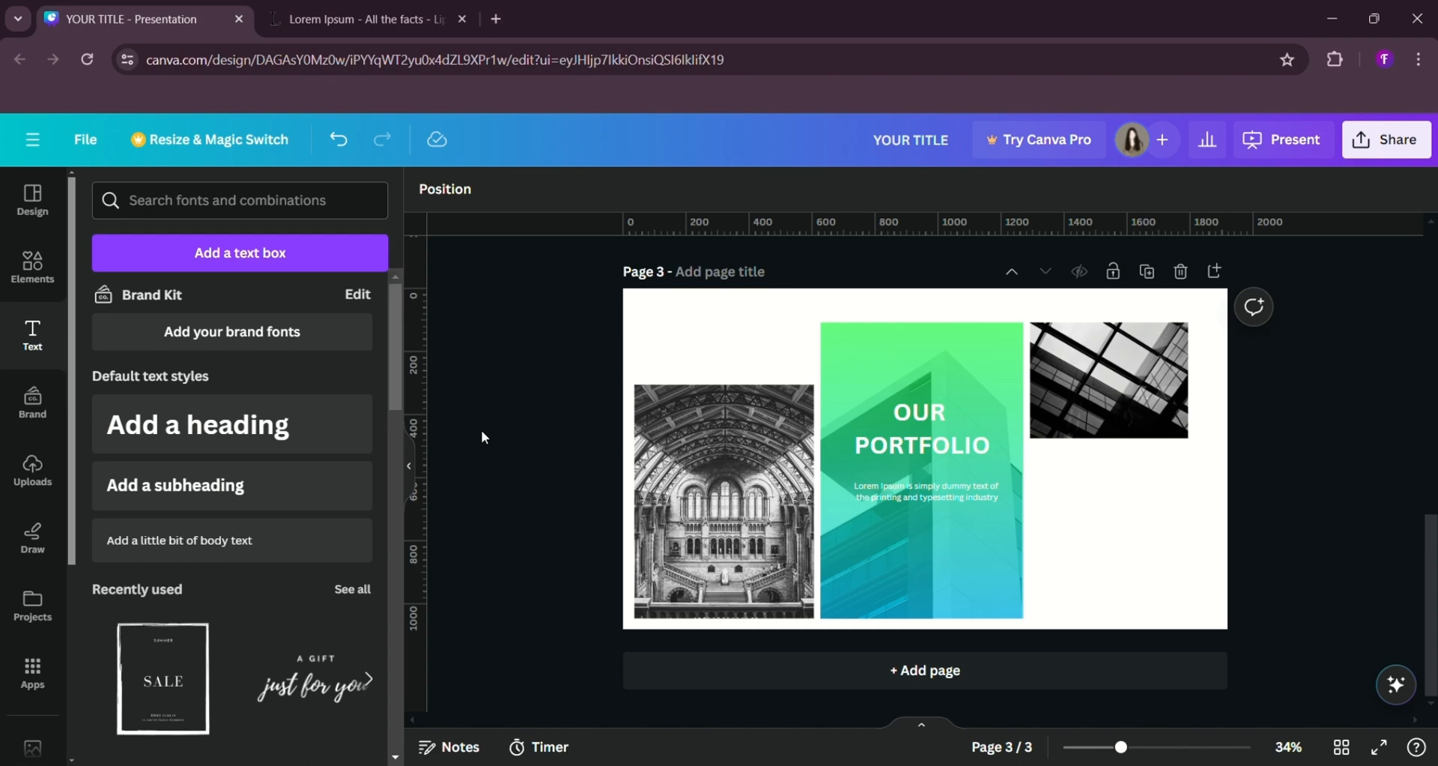
# - Add a heading reading "SOME HEADING", scale it down to size 44.6 and place it below the glass roof photo
pyautogui.click(247, 420)
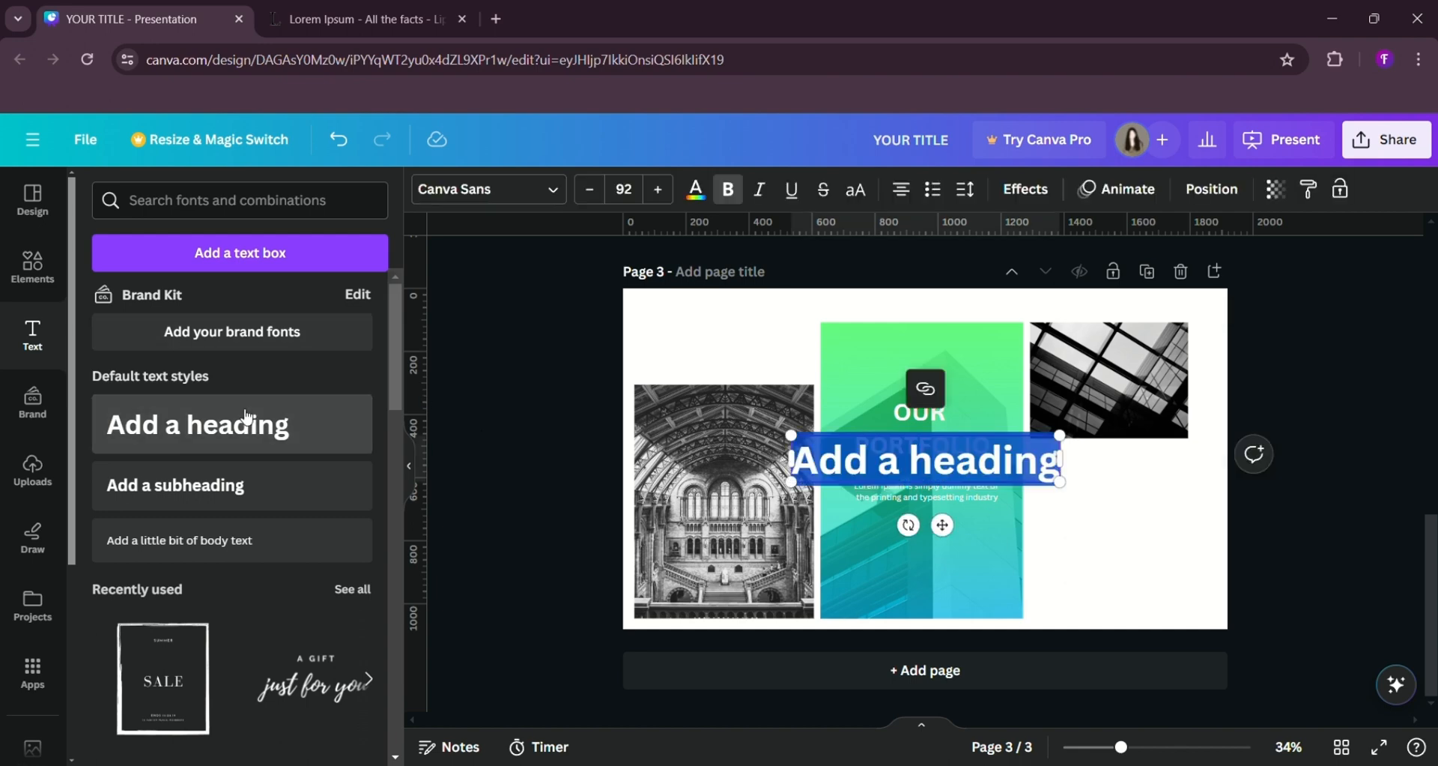
pyautogui.write('SOME HEADING')
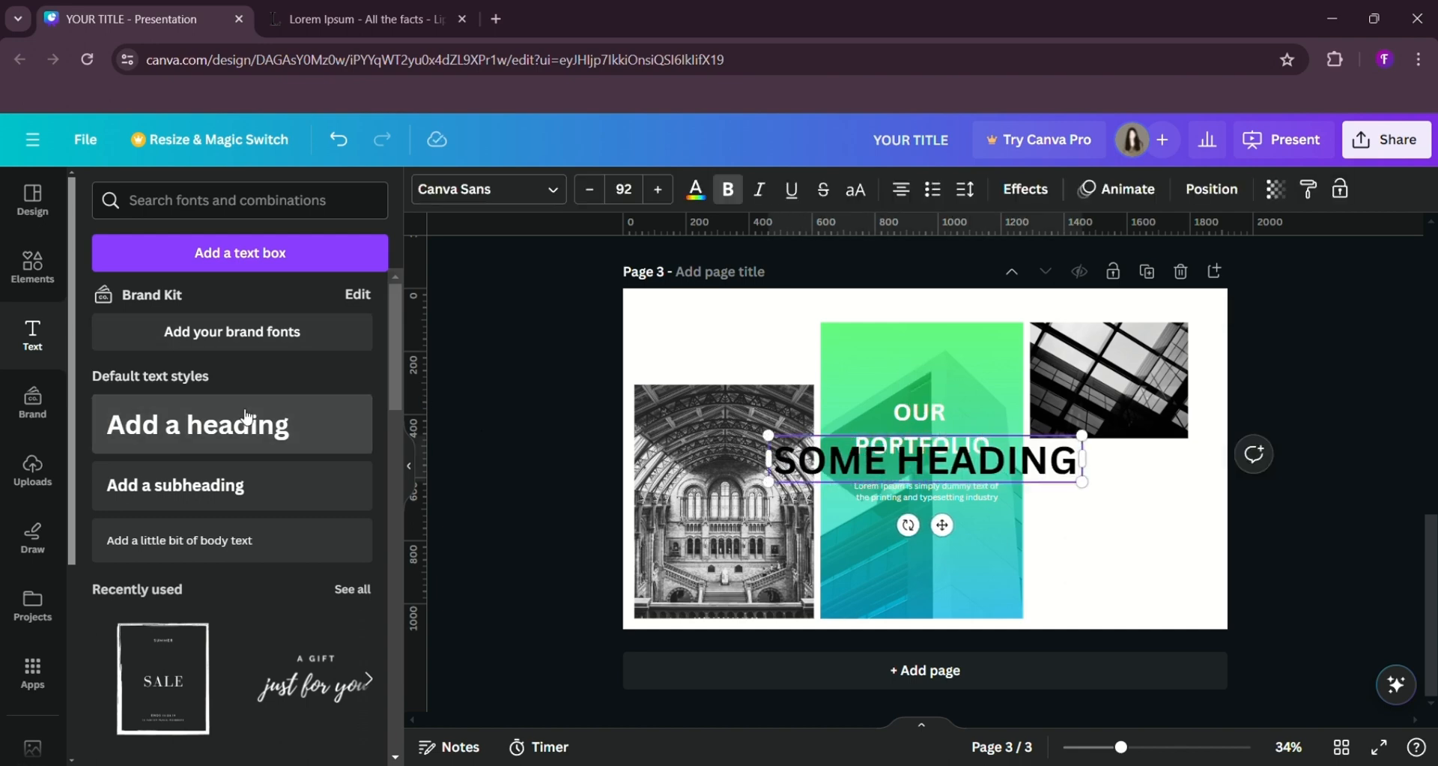
pyautogui.moveTo(768, 435); pyautogui.dragTo(892, 454)
pyautogui.moveTo(1004, 525); pyautogui.dragTo(1154, 534)
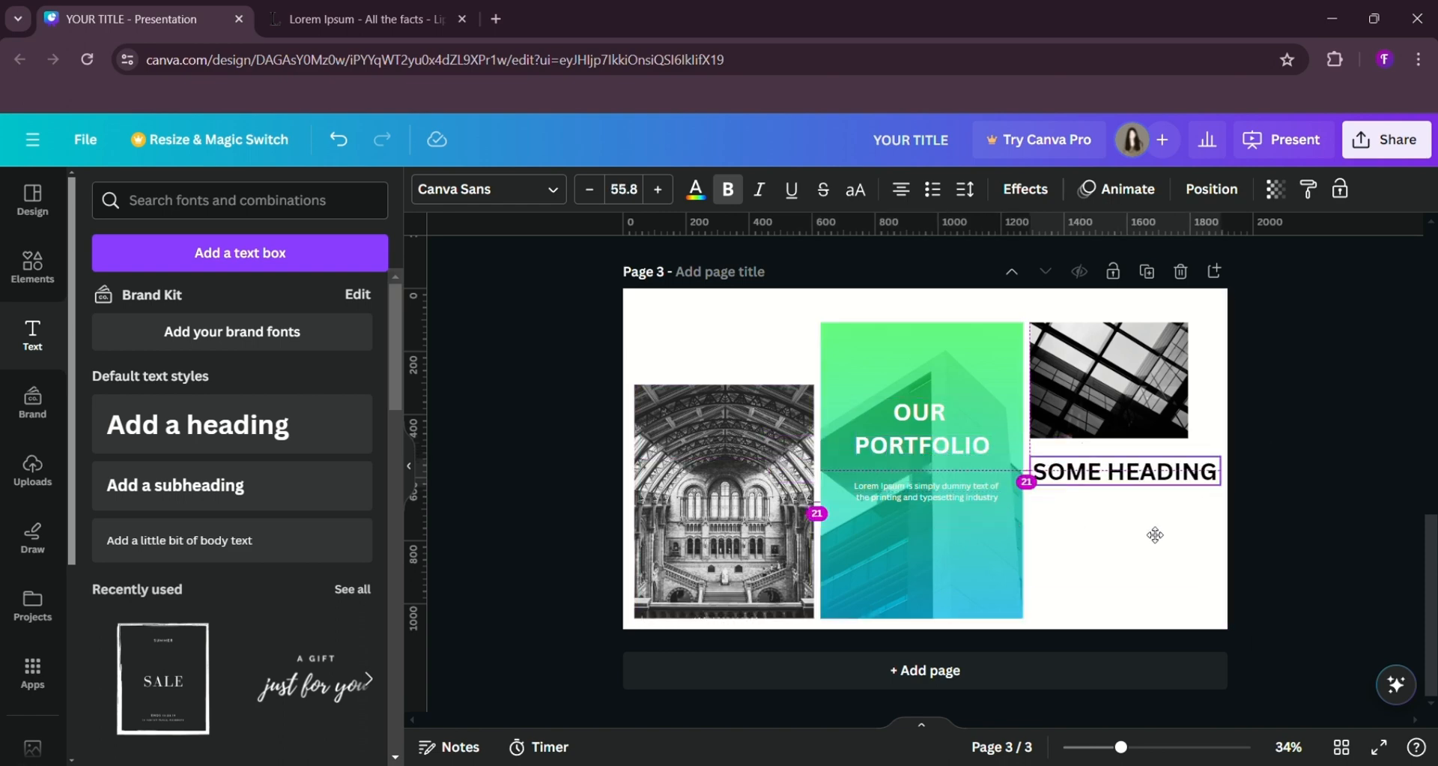
pyautogui.moveTo(1232, 482)
pyautogui.mouseDown()
pyautogui.moveTo(1218, 478)
pyautogui.moveTo(1233, 478)
pyautogui.mouseUp()
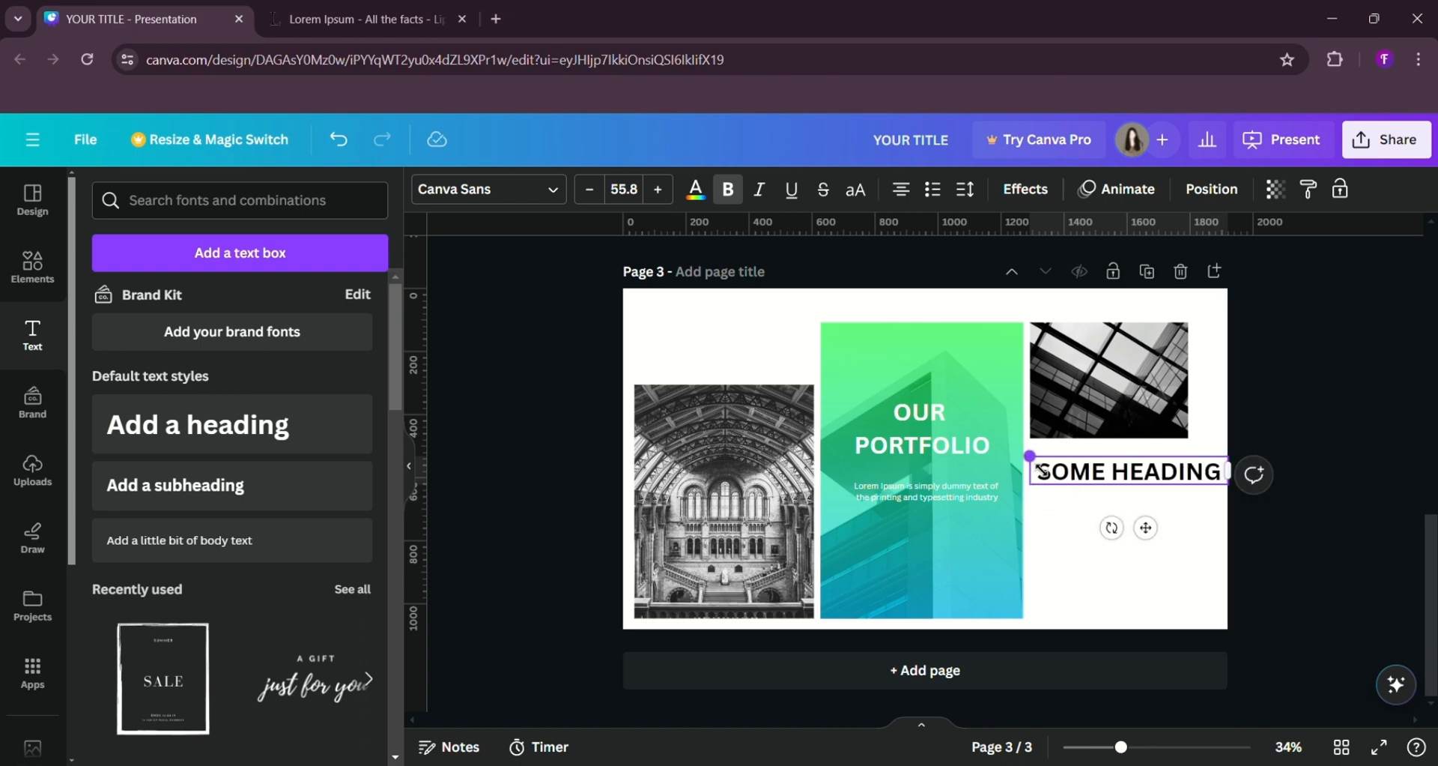
pyautogui.moveTo(1043, 469); pyautogui.dragTo(1069, 460)
pyautogui.moveTo(1162, 526); pyautogui.dragTo(1136, 535)
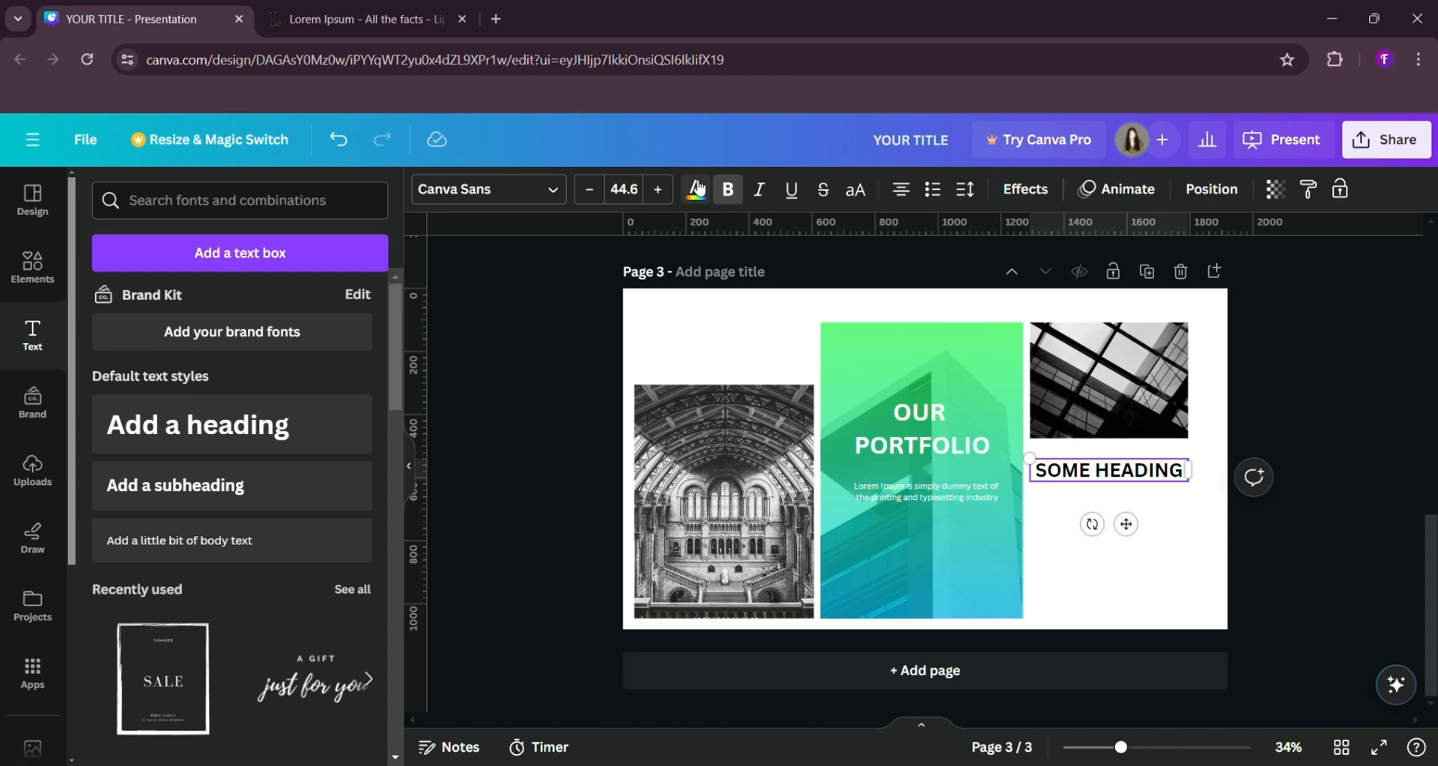
# - Color the word HEADING in "SOME HEADING" with the document green and align the text with the photo's left edge
pyautogui.click(696, 189)
pyautogui.click(502, 343)
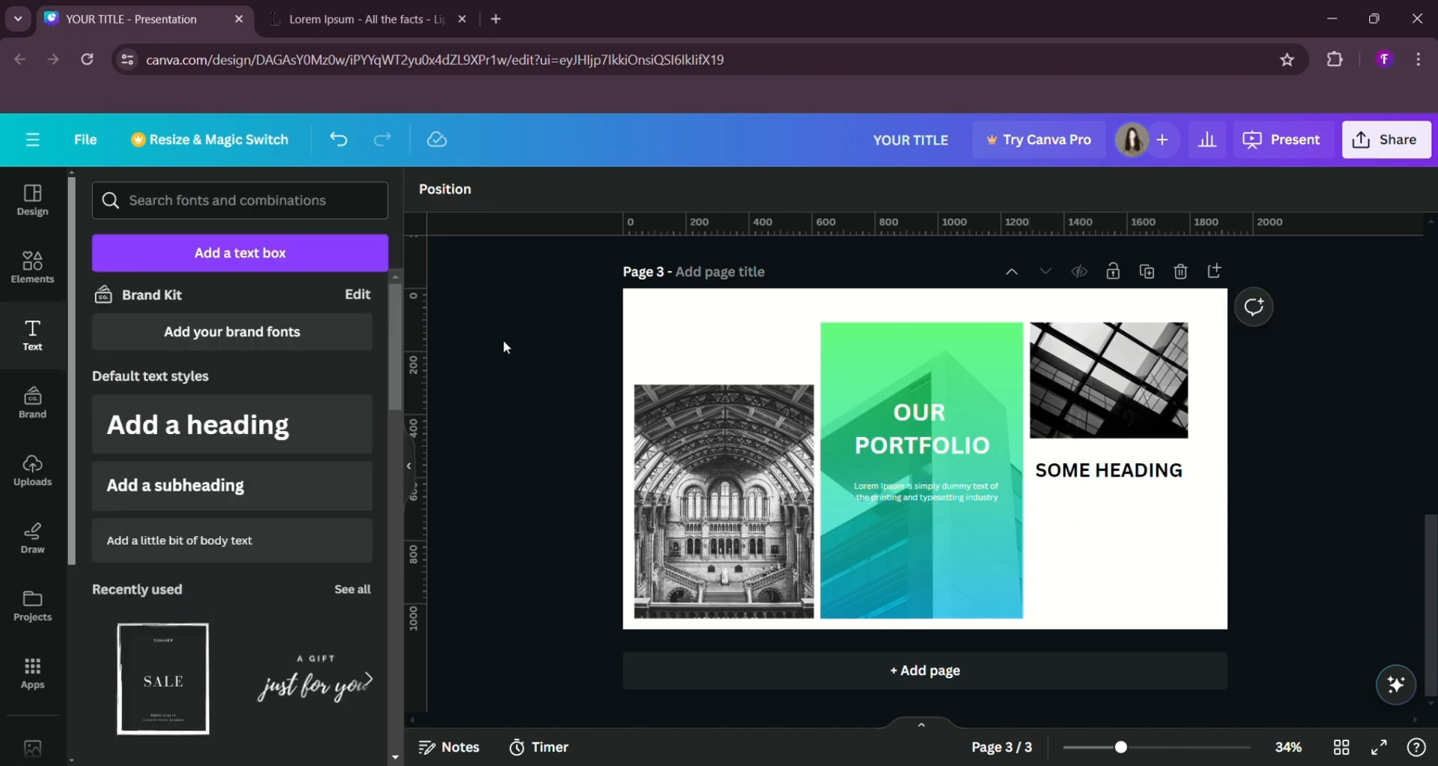
pyautogui.click(1135, 472)
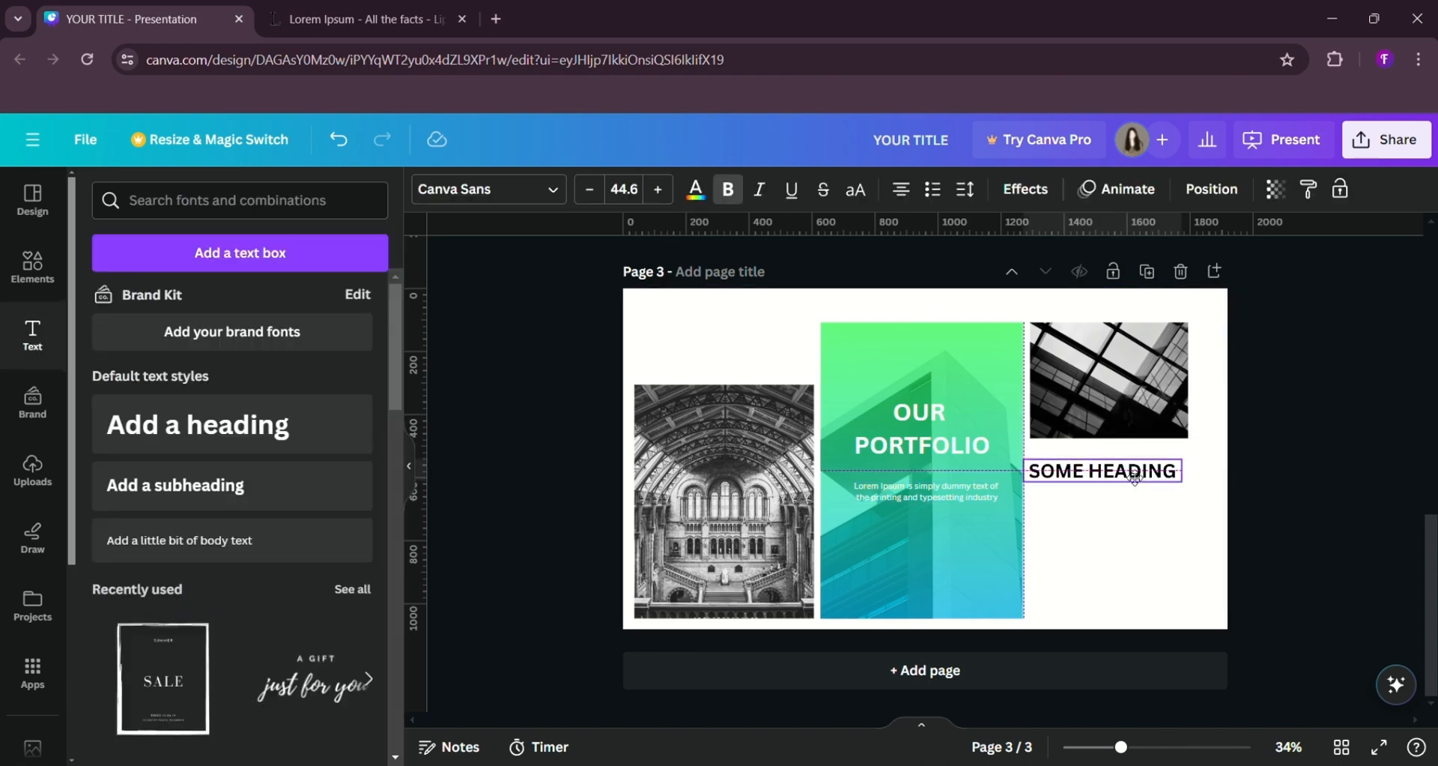
pyautogui.click(1139, 474)
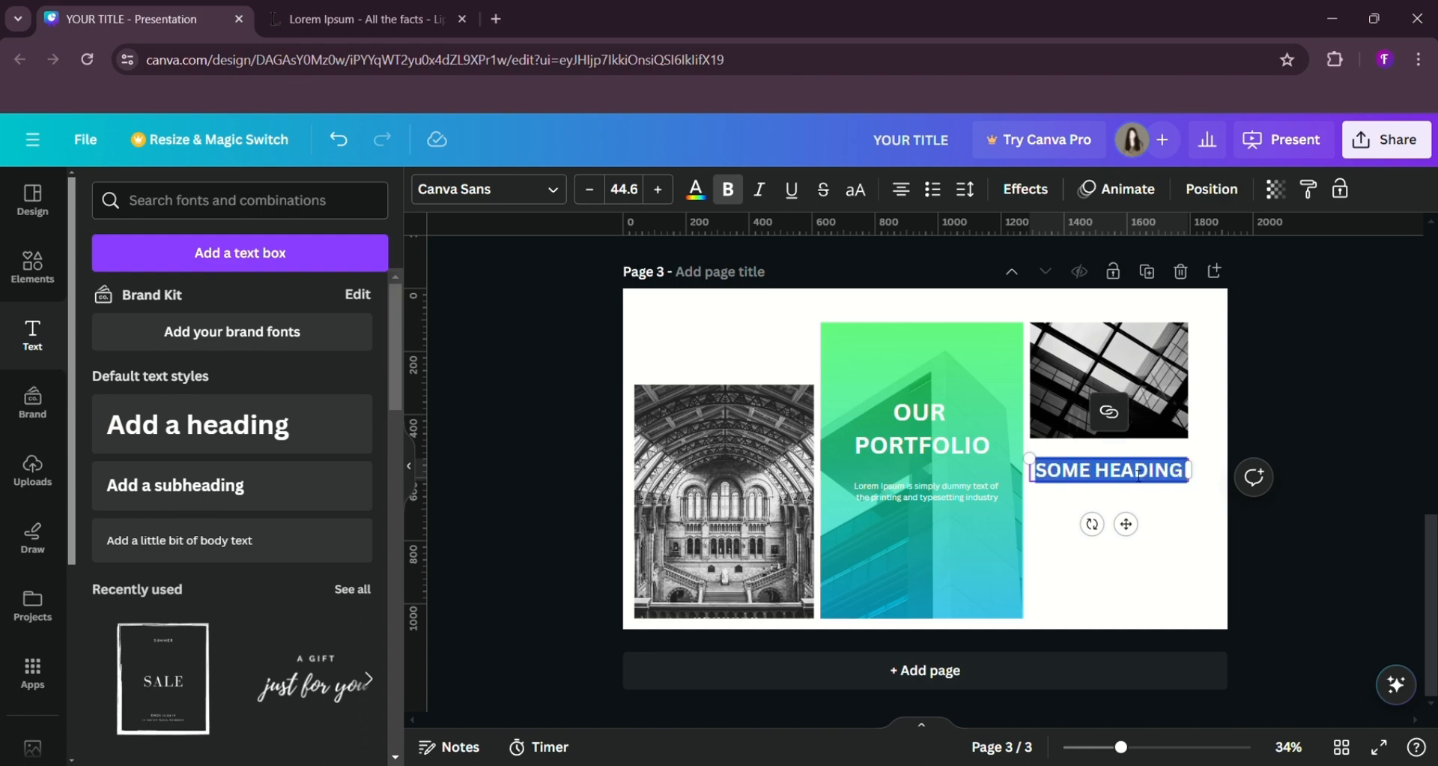
pyautogui.doubleClick(1132, 477)
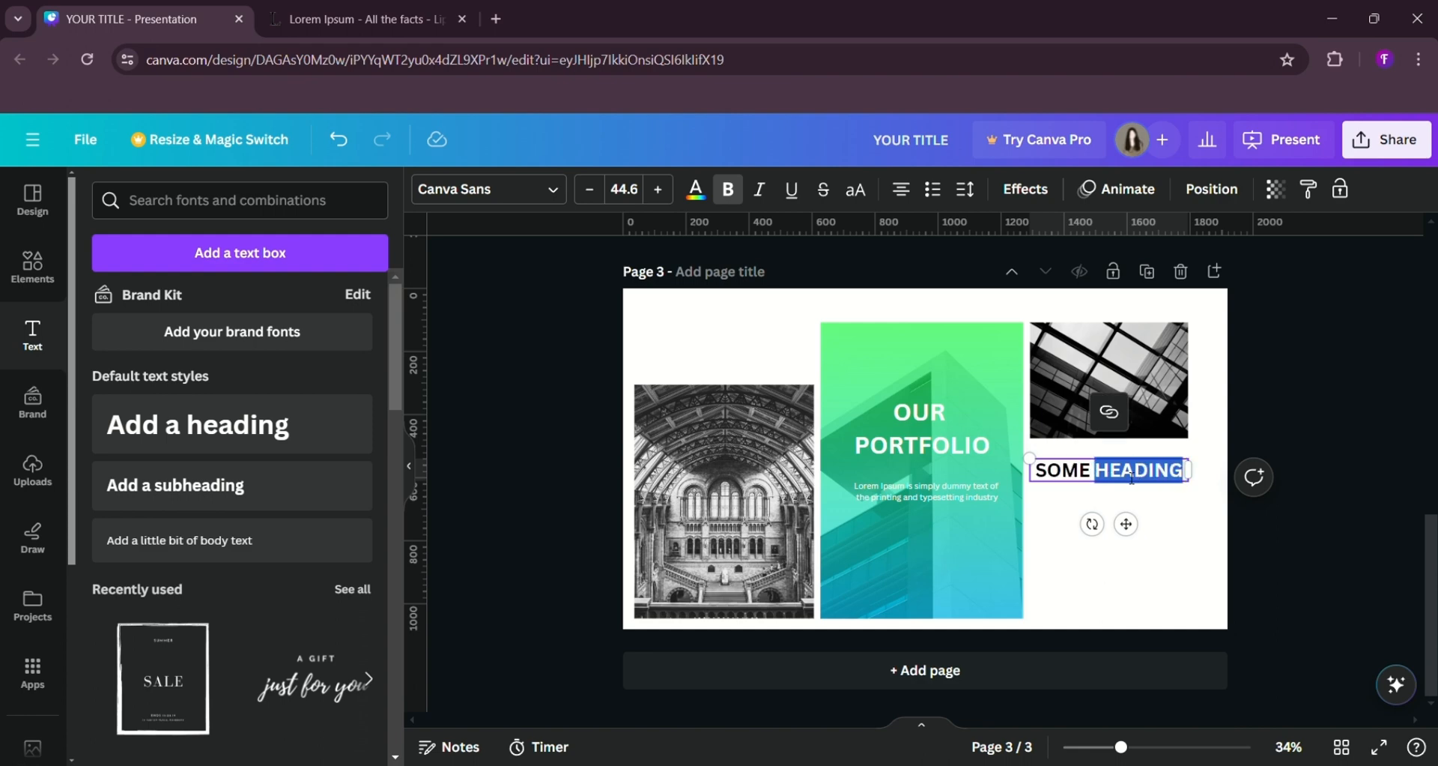
pyautogui.click(696, 190)
pyautogui.click(203, 299)
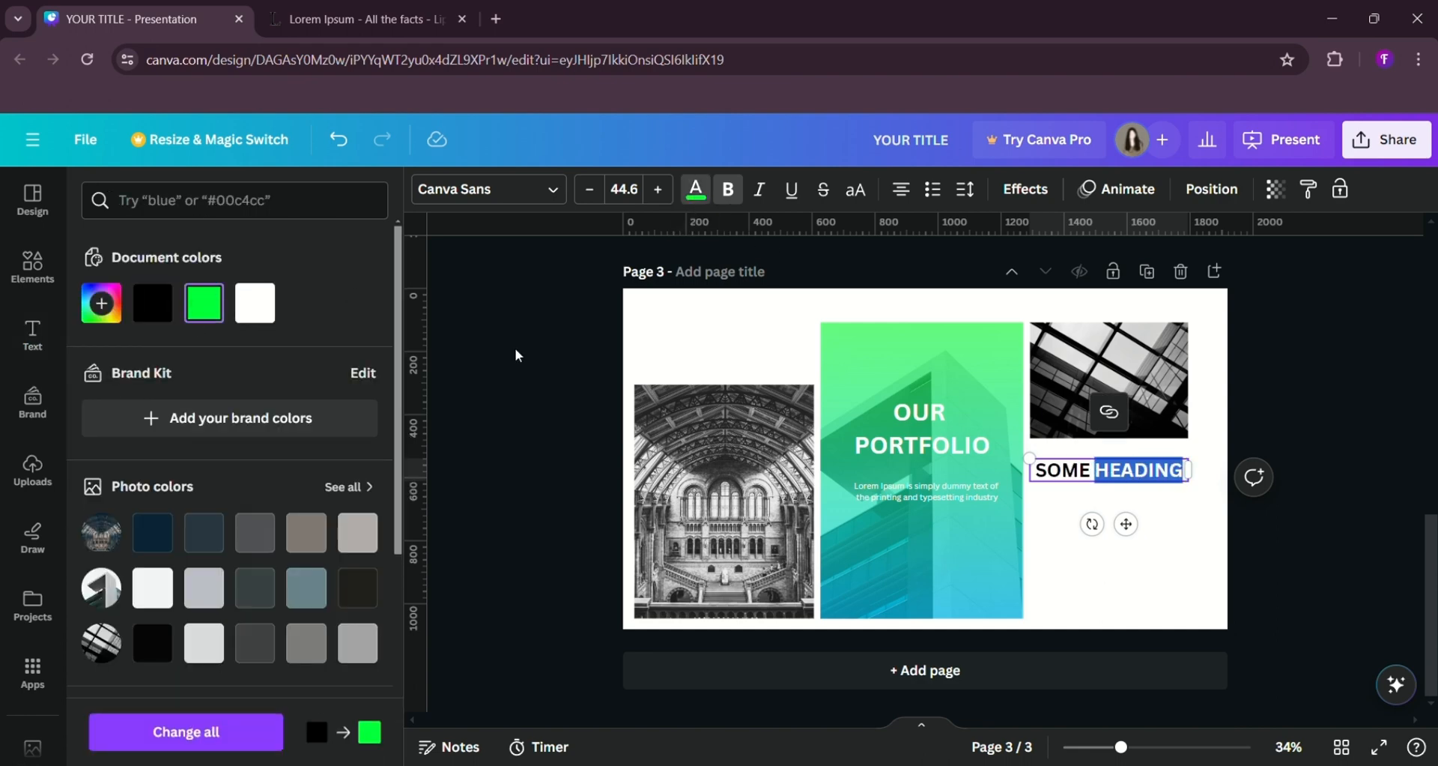
pyautogui.click(515, 348)
pyautogui.click(1098, 479)
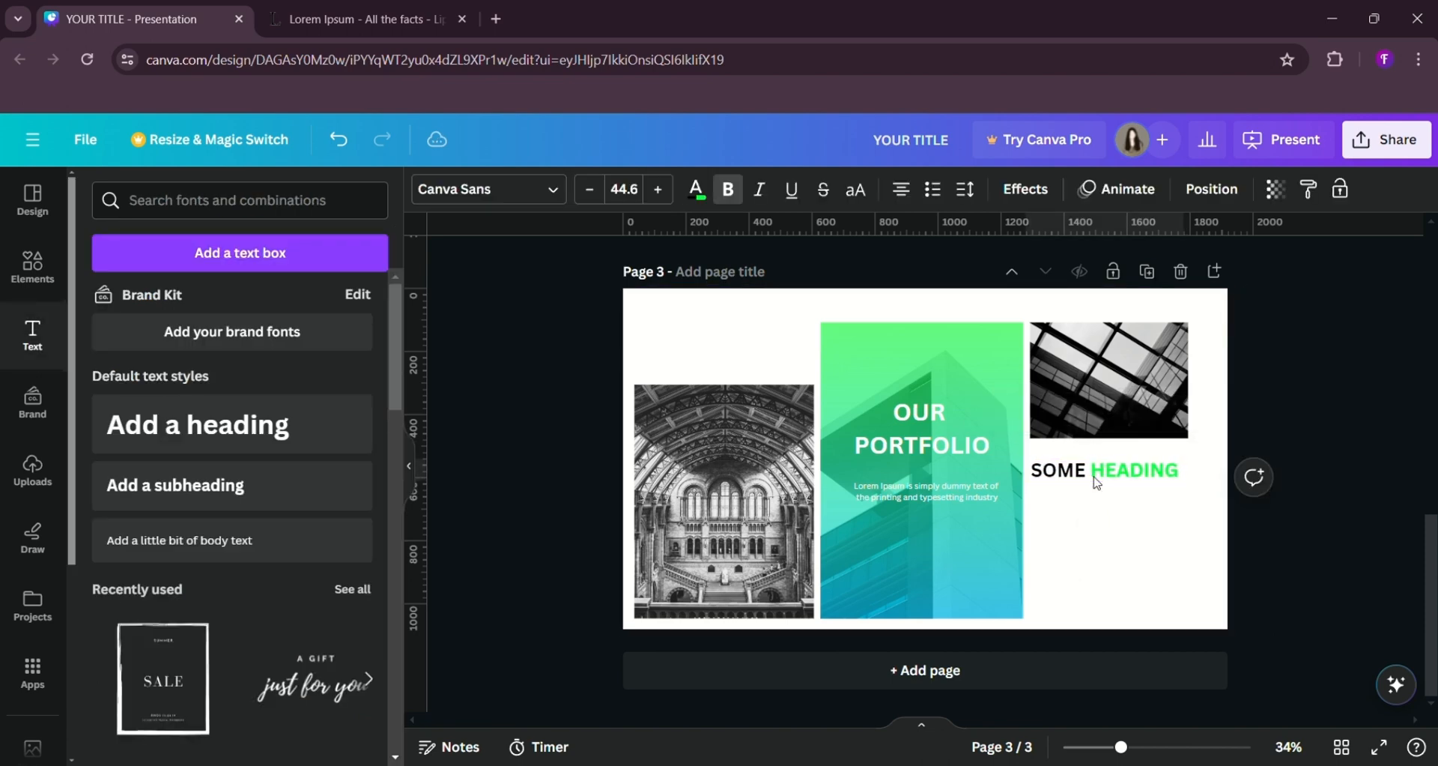
pyautogui.click(593, 382)
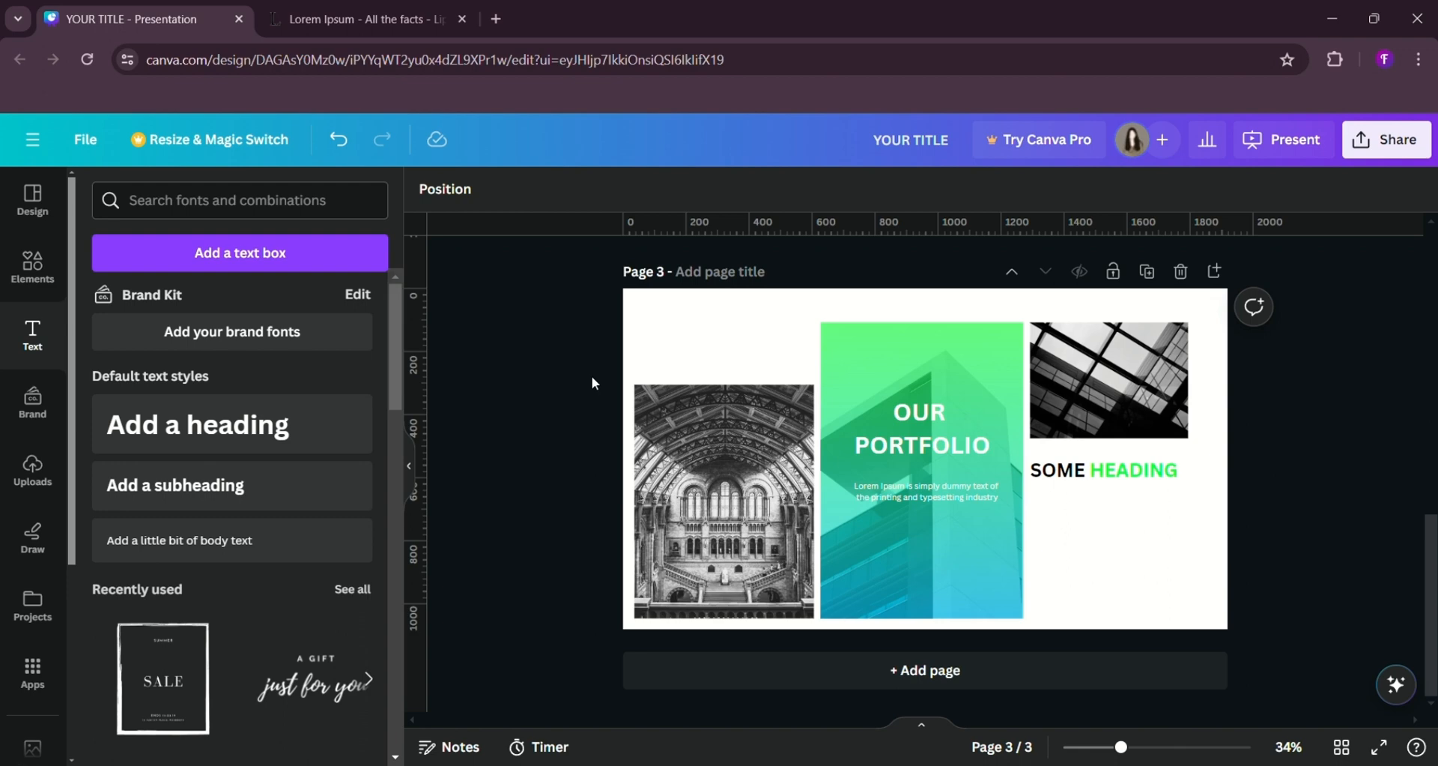
# - Copy the full Lorem Ipsum paragraph from under the page 2 title and paste it onto the lower part of page 3
pyautogui.scroll(5, 592, 376)
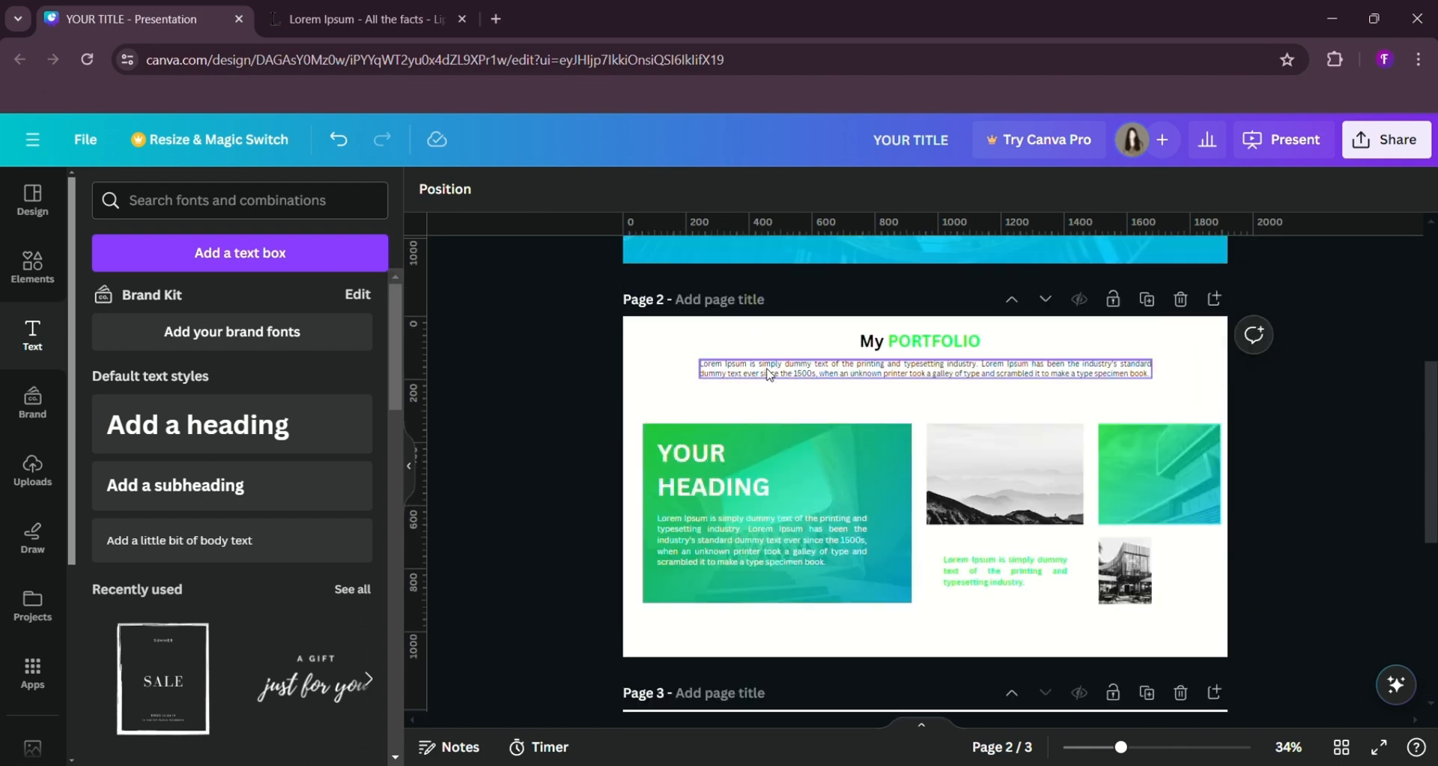
pyautogui.click(770, 374)
pyautogui.scroll(-5, 565, 473)
pyautogui.click(1121, 546)
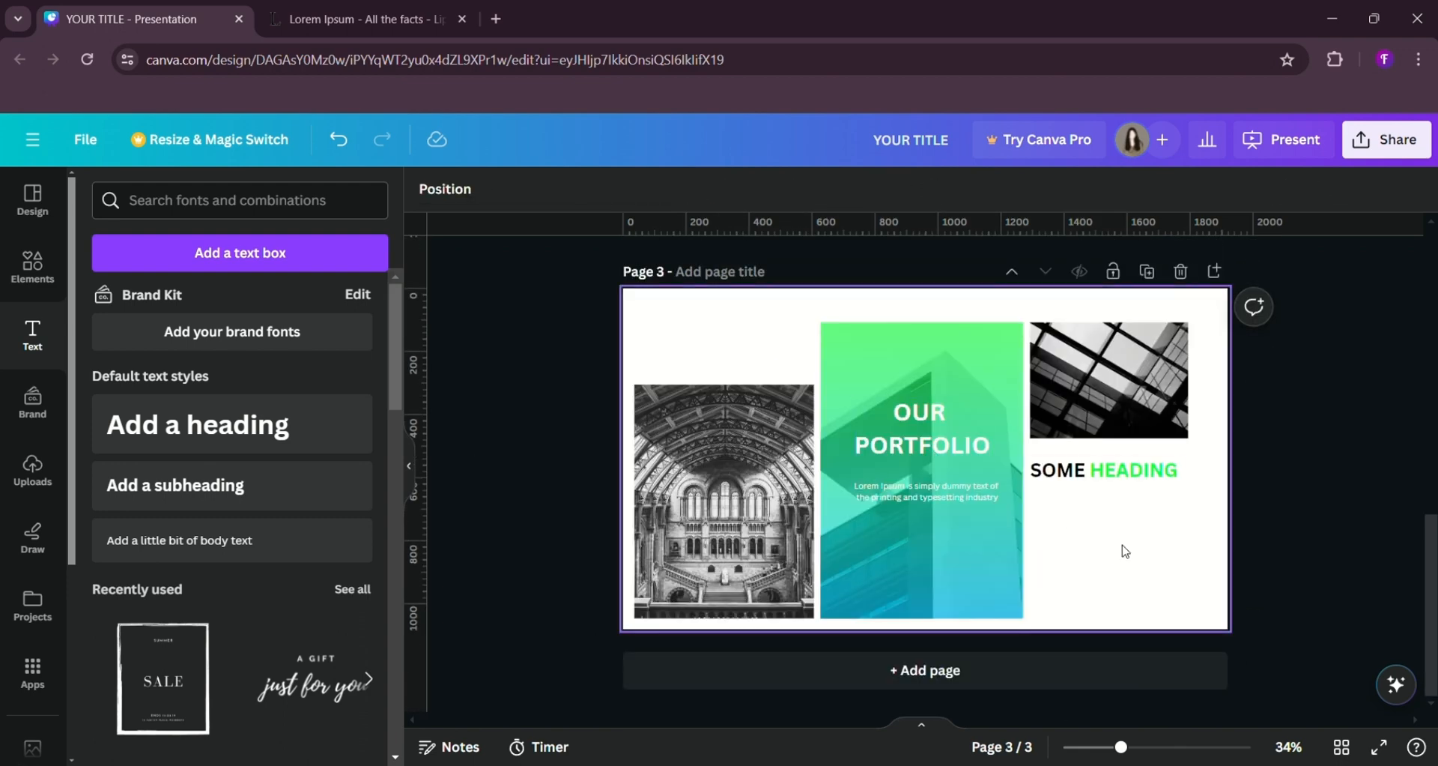
pyautogui.write("Lorem Ipsum is simply dummy text of the printing and typesetting industry. Lorem Ipsum has been the industry's standard dummy text ever since the 1500s, when an unknown printer took a galley of type and scrambled it to make a type specimen book.")
pyautogui.moveTo(949, 402); pyautogui.dragTo(1030, 614)
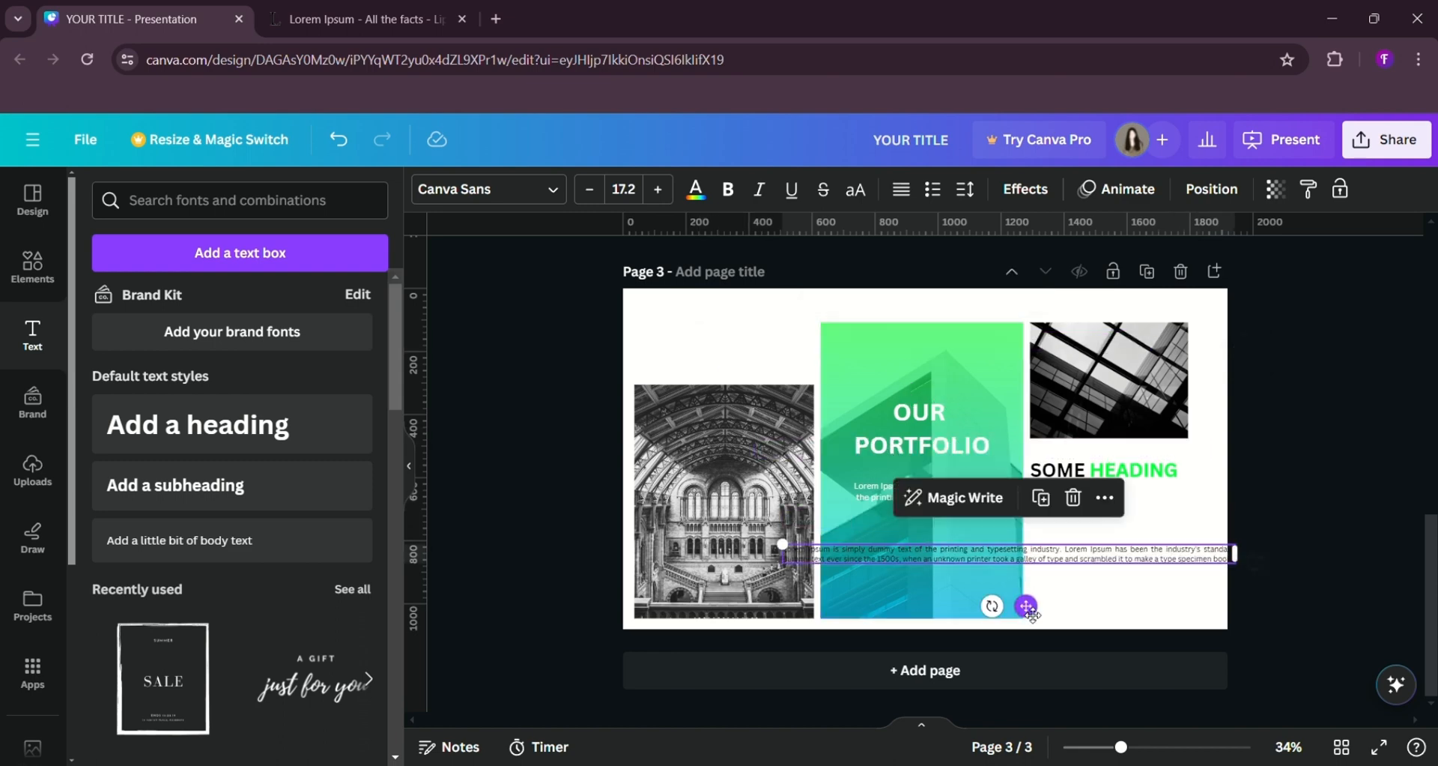
pyautogui.click(1036, 556)
pyautogui.click(1036, 557)
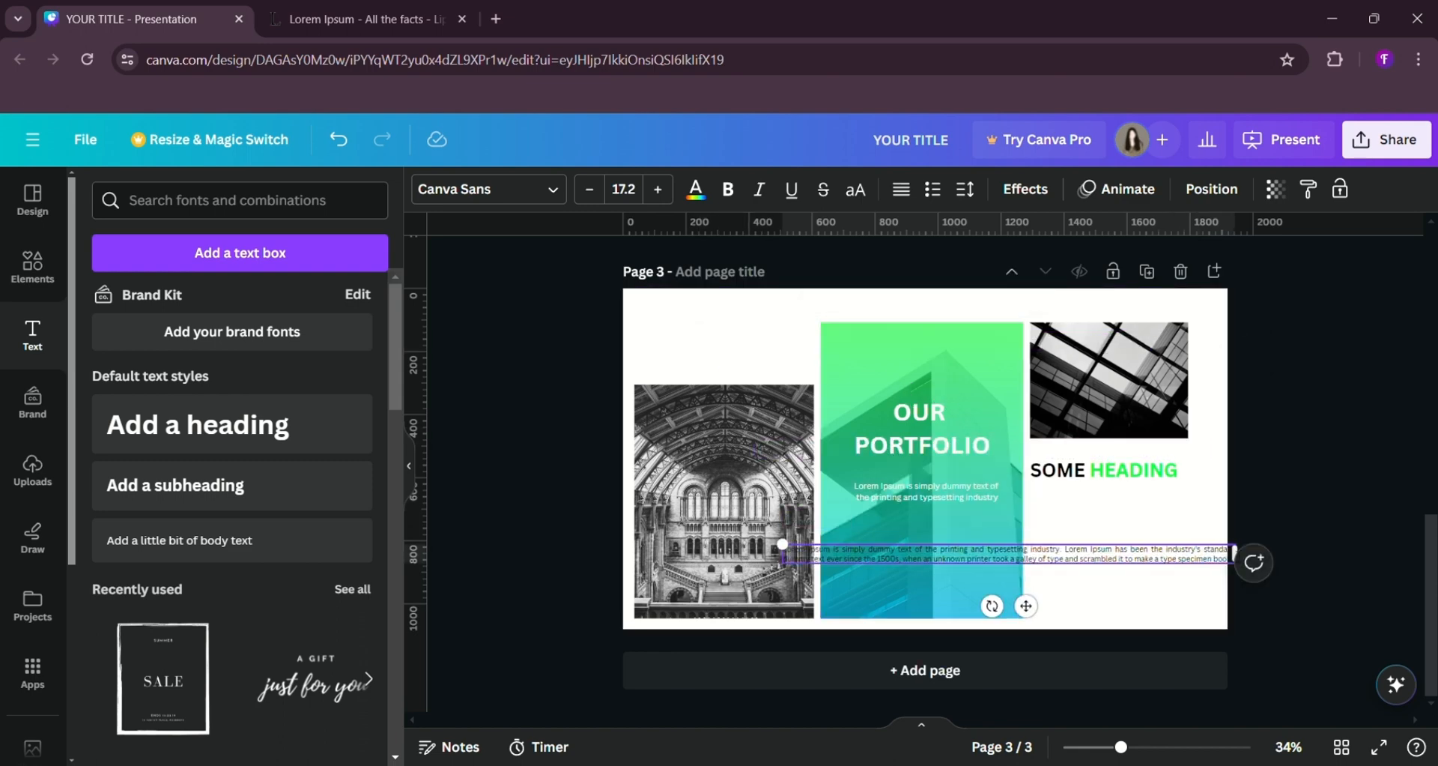
# - Narrow the pasted paragraph to about the width of SOME HEADING and position it below that heading
pyautogui.moveTo(1245, 562); pyautogui.dragTo(1013, 562)
pyautogui.moveTo(919, 632); pyautogui.dragTo(1162, 610)
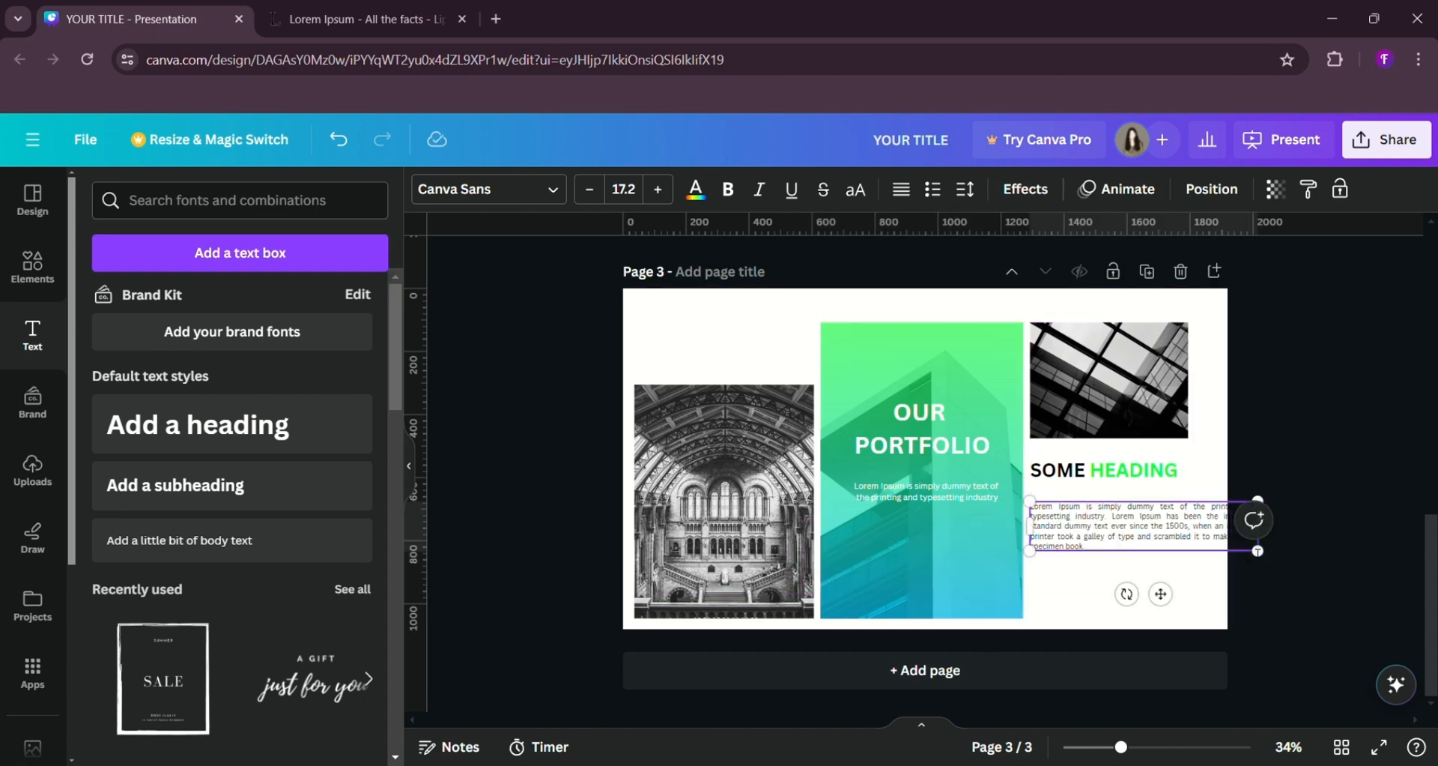
pyautogui.moveTo(1268, 557); pyautogui.dragTo(1178, 543)
pyautogui.moveTo(1126, 607); pyautogui.dragTo(1128, 615)
# - Move SOME HEADING down so it sits just above the Lorem Ipsum paragraph
pyautogui.click(1105, 470)
pyautogui.moveTo(1105, 470); pyautogui.dragTo(1106, 490)
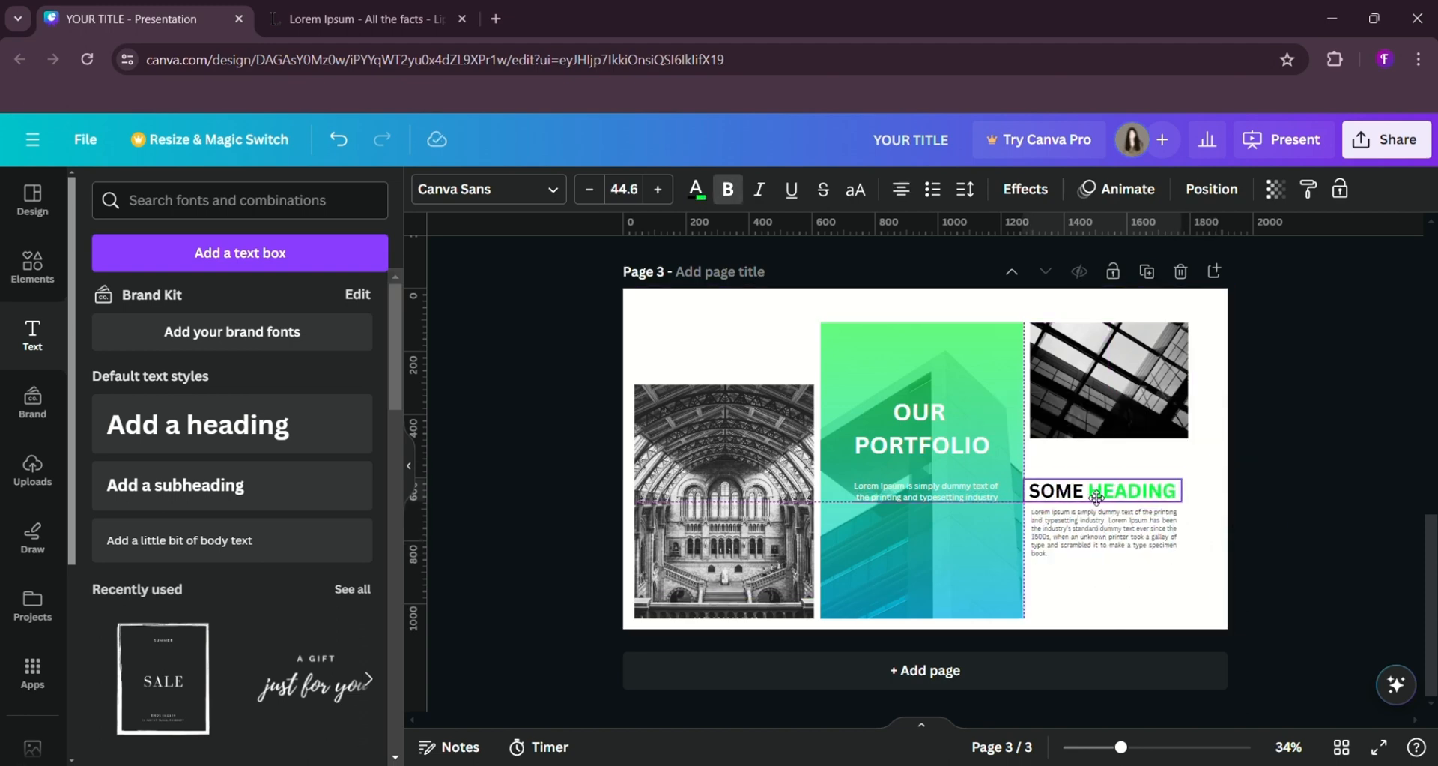
pyautogui.click(1314, 414)
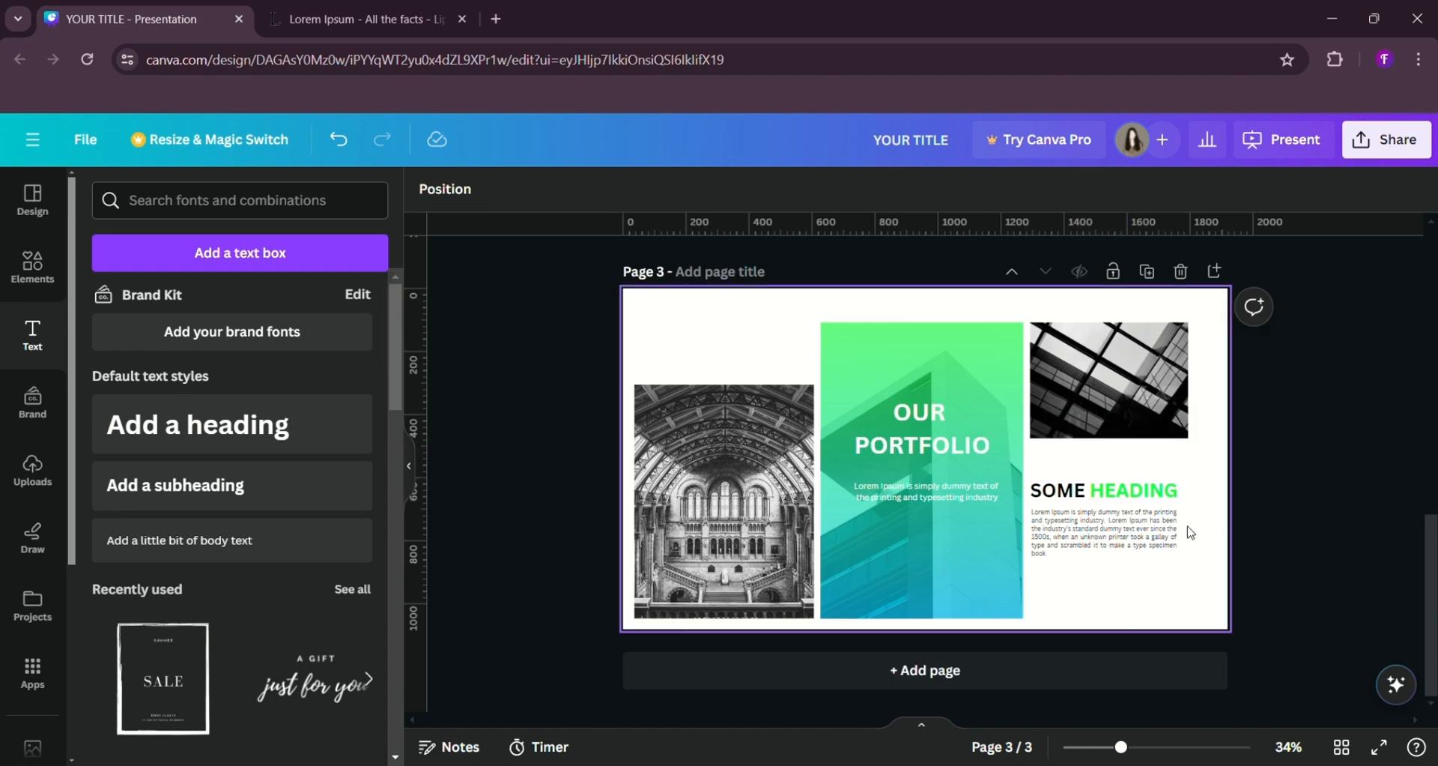
# - Shift SOME HEADING and its paragraph right to the photo's right edge, and lower the paragraph slightly for more spacing
pyautogui.click(1161, 533)
pyautogui.moveTo(1121, 494); pyautogui.dragTo(1136, 496)
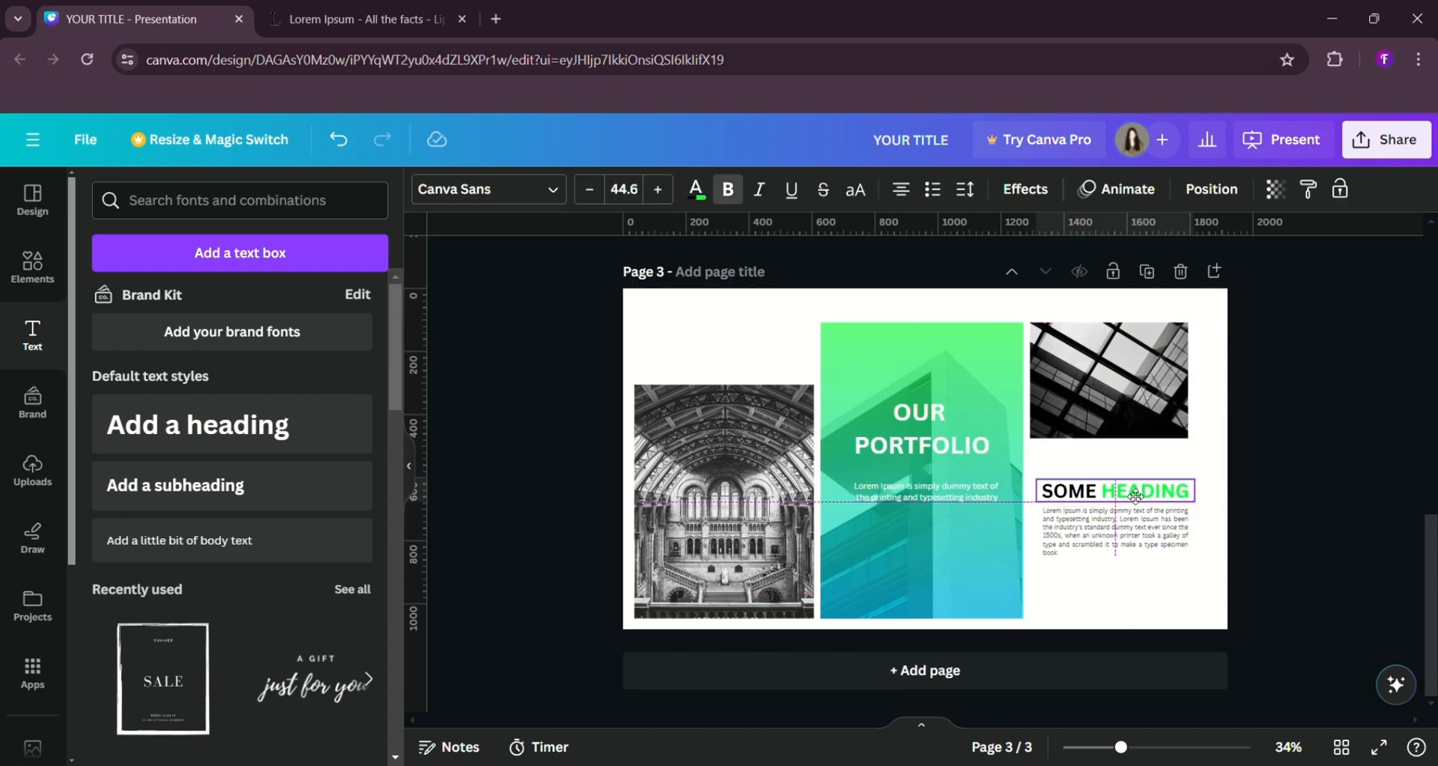
pyautogui.click(1332, 327)
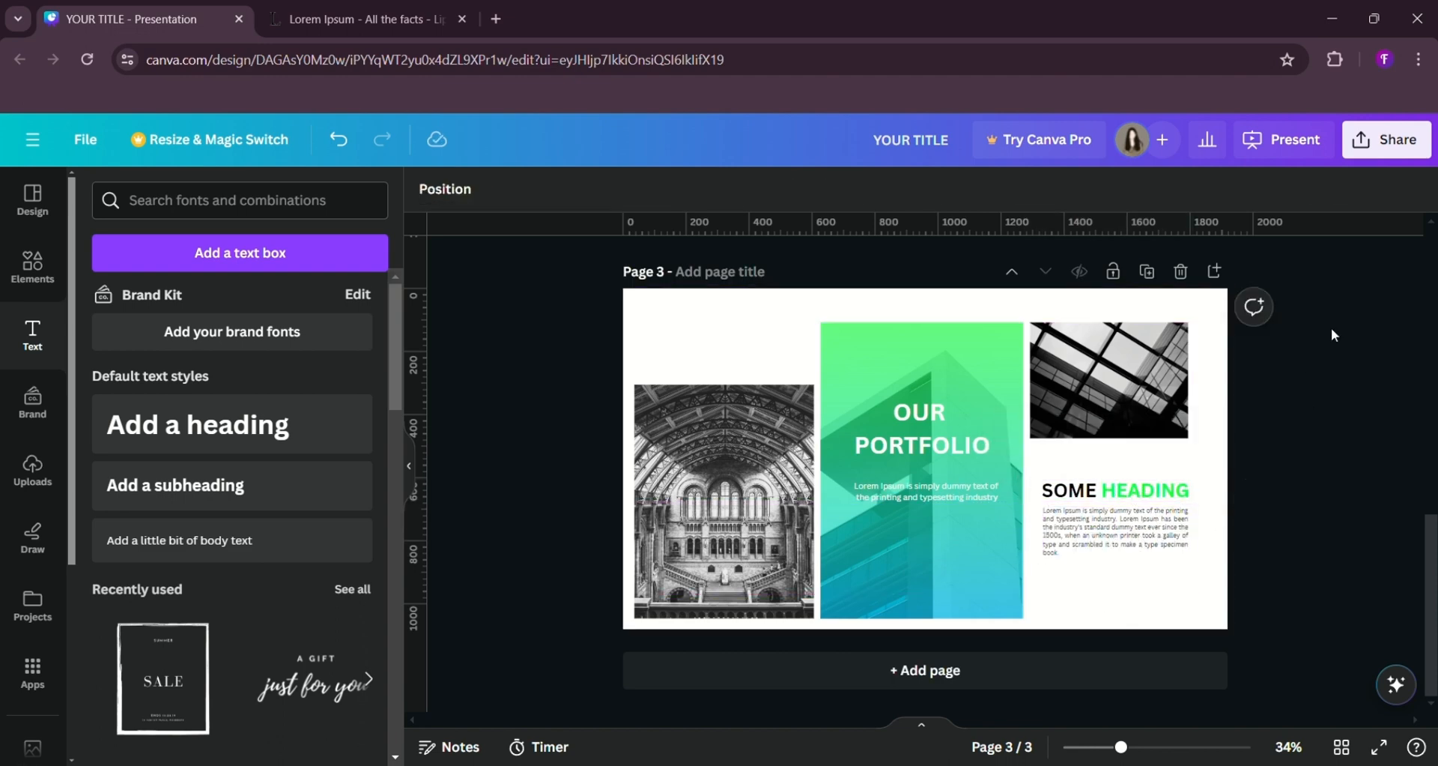
pyautogui.click(1116, 533)
pyautogui.moveTo(1116, 534); pyautogui.dragTo(1117, 542)
pyautogui.click(1304, 386)
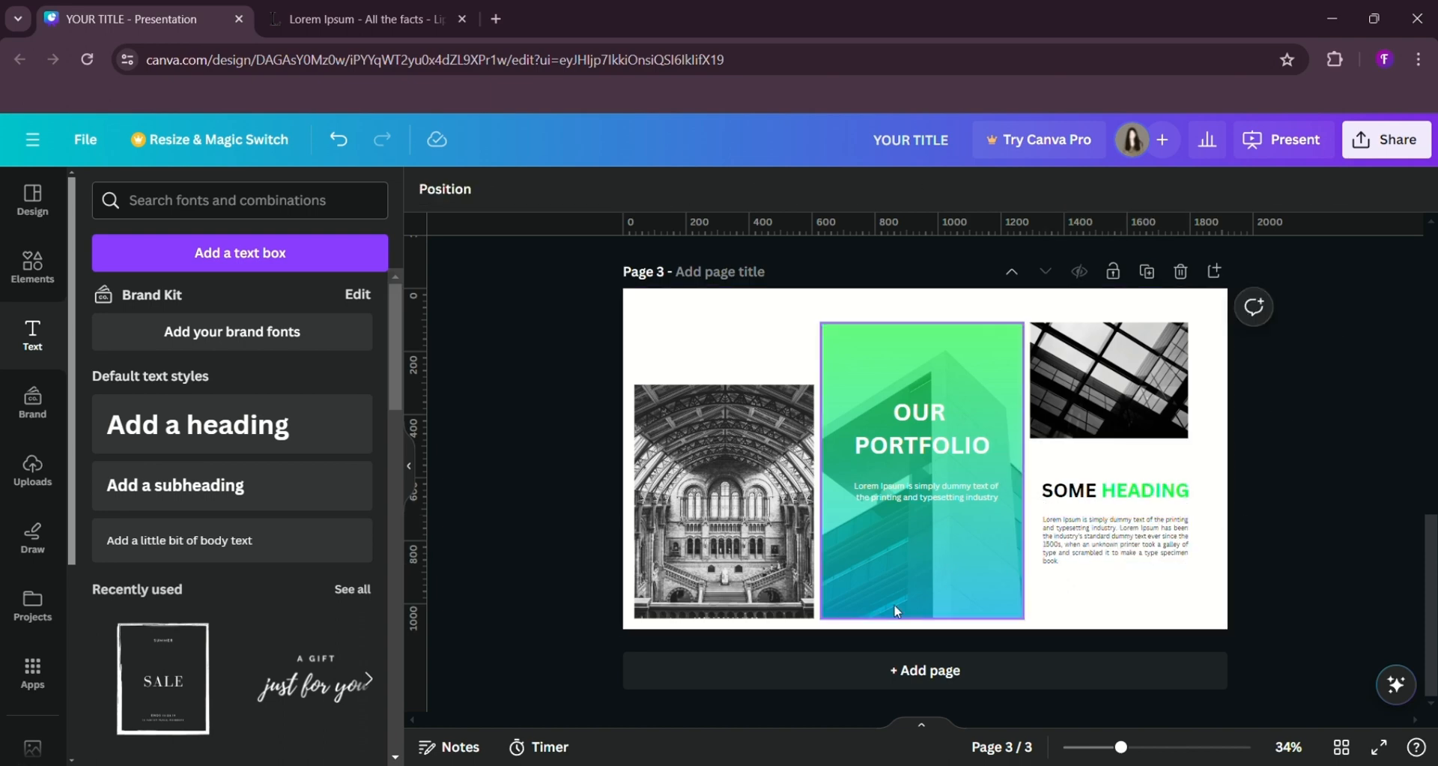
pyautogui.click(1065, 541)
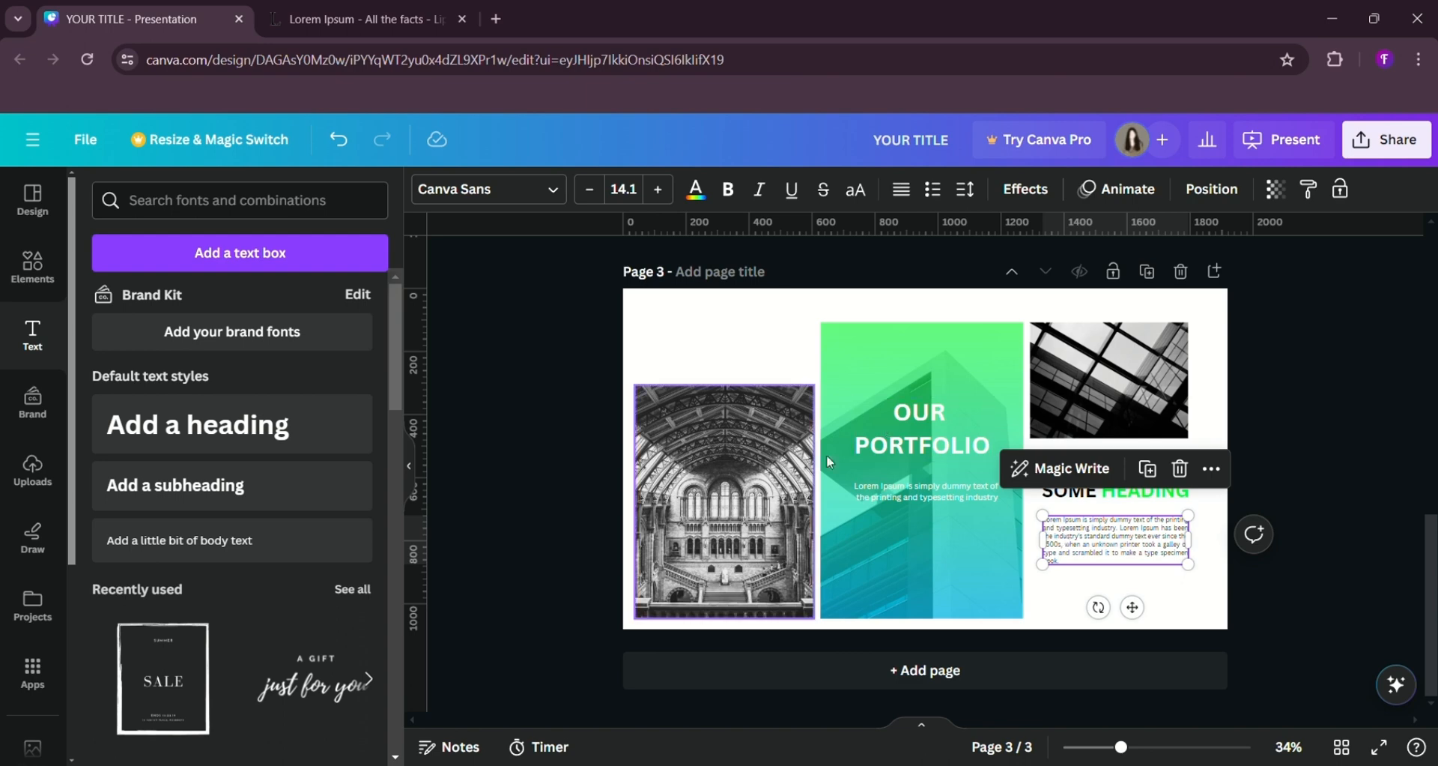
# - Copy the short white Lorem Ipsum text from the gradient block to above the large interior photo and color it black
pyautogui.click(903, 492)
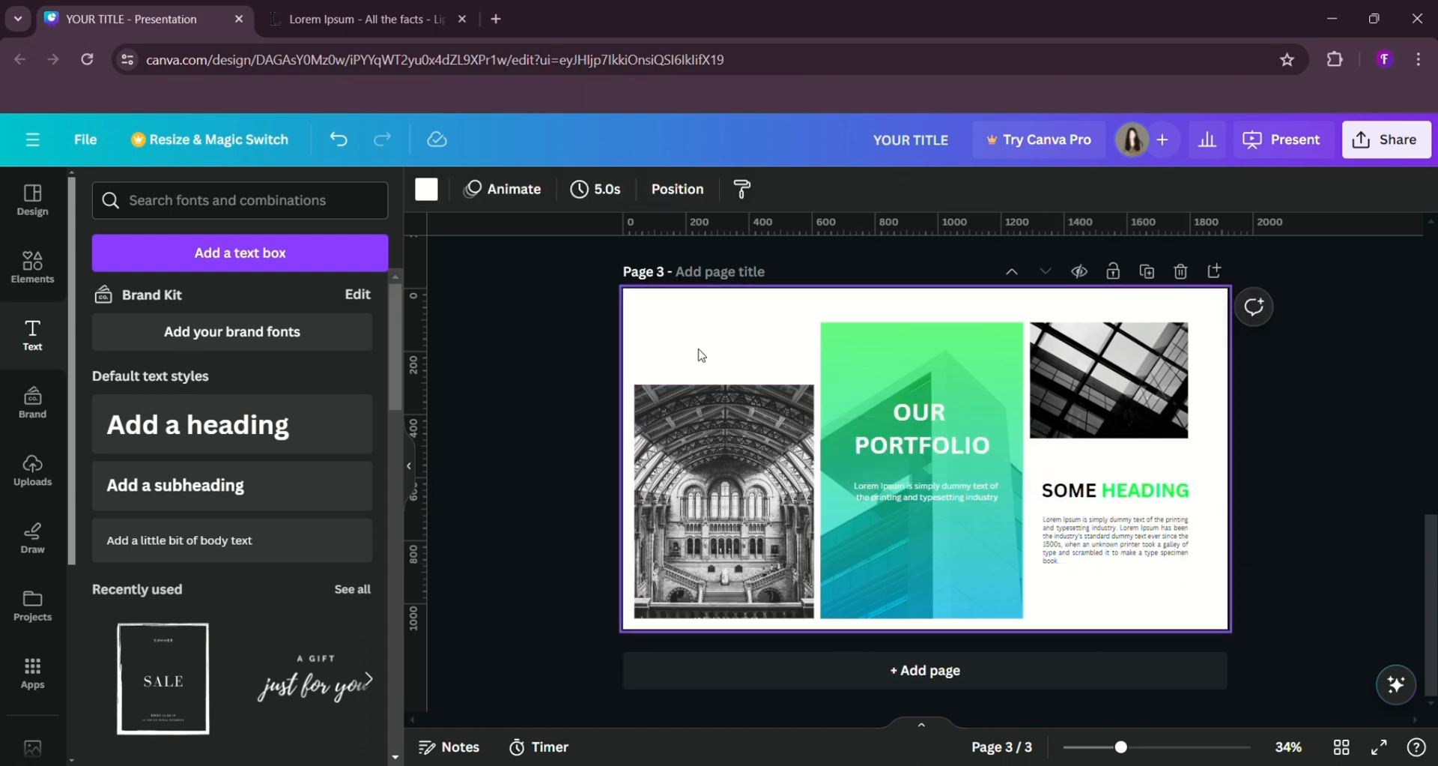
pyautogui.moveTo(957, 518); pyautogui.dragTo(726, 384)
pyautogui.click(696, 191)
pyautogui.click(169, 307)
pyautogui.moveTo(738, 394); pyautogui.dragTo(736, 395)
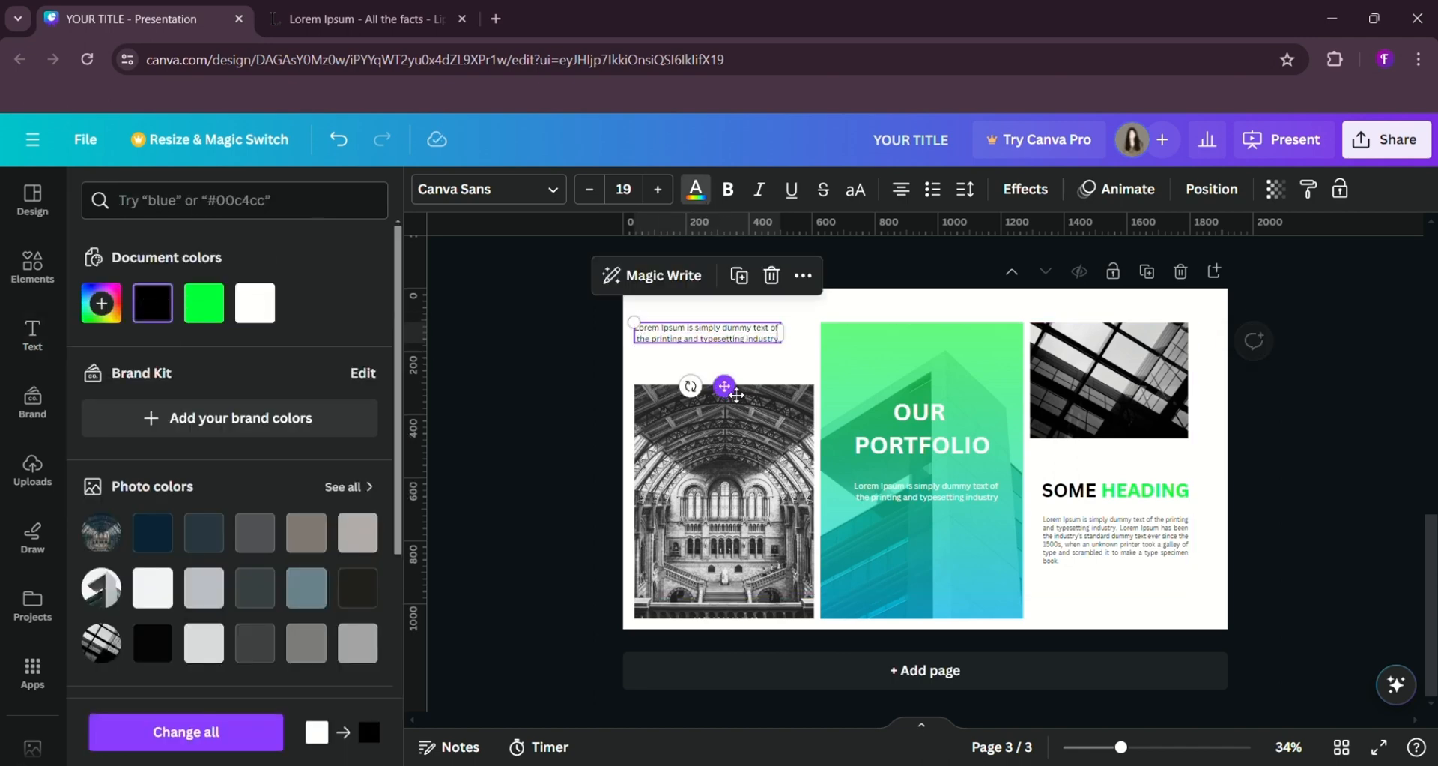
# - Center the black Lorem Ipsum text in the white space above the interior photo
pyautogui.click(550, 300)
pyautogui.click(699, 346)
pyautogui.moveTo(698, 346)
pyautogui.mouseDown()
pyautogui.moveTo(713, 351)
pyautogui.moveTo(685, 352)
pyautogui.mouseUp()
pyautogui.click(609, 318)
pyautogui.click(554, 334)
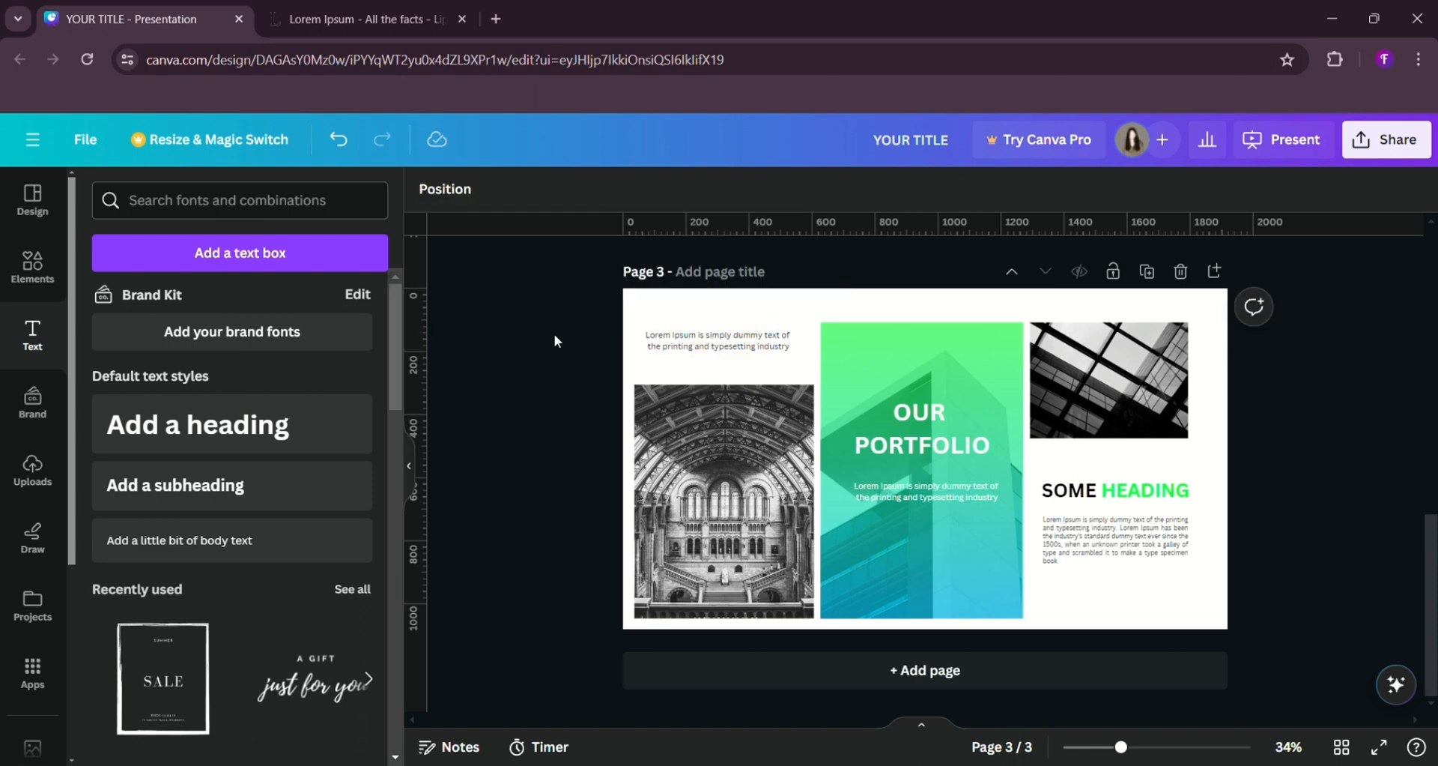
# - Add a fourth page and insert a square frame from the basic shape frames
pyautogui.click(781, 676)
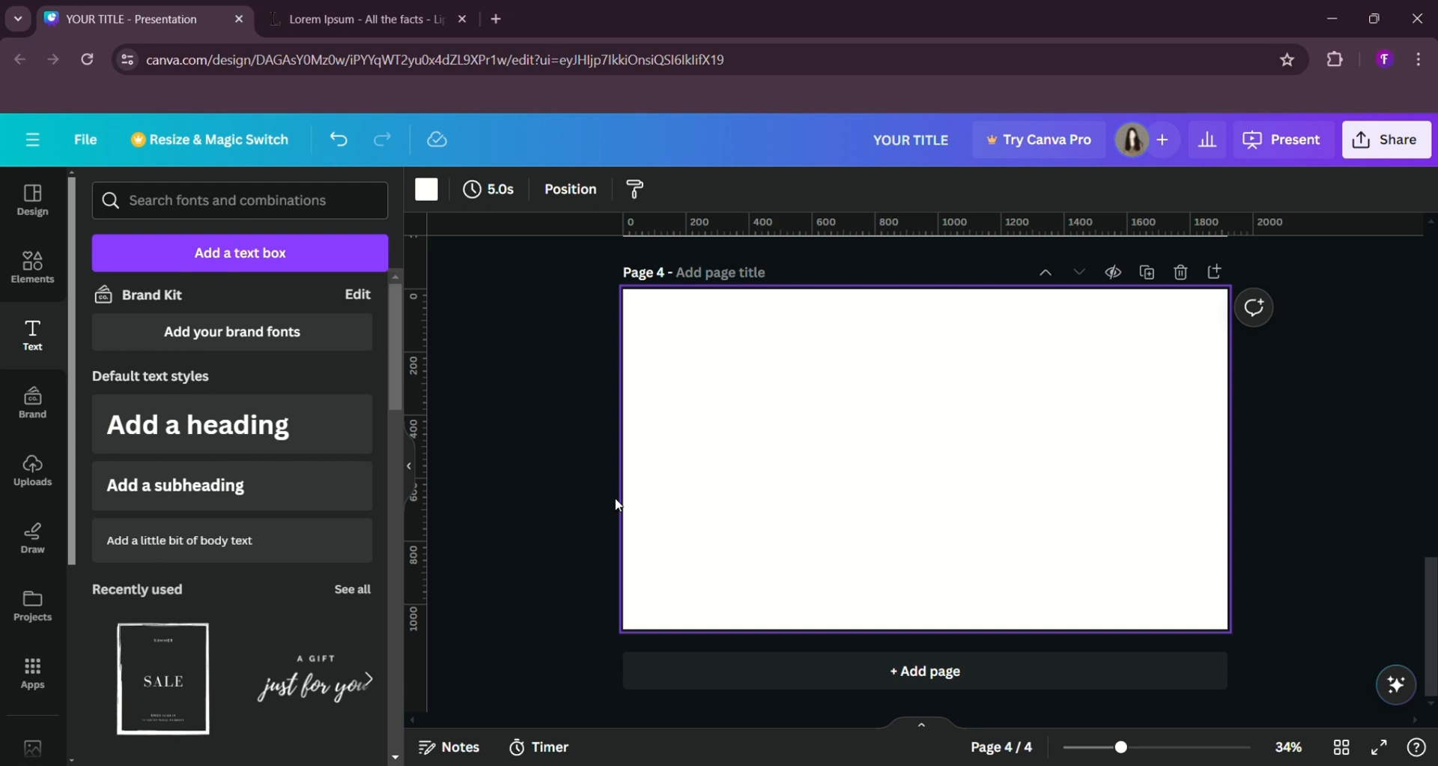
pyautogui.click(28, 290)
pyautogui.scroll(-10, 264, 502)
pyautogui.scroll(-4, 267, 508)
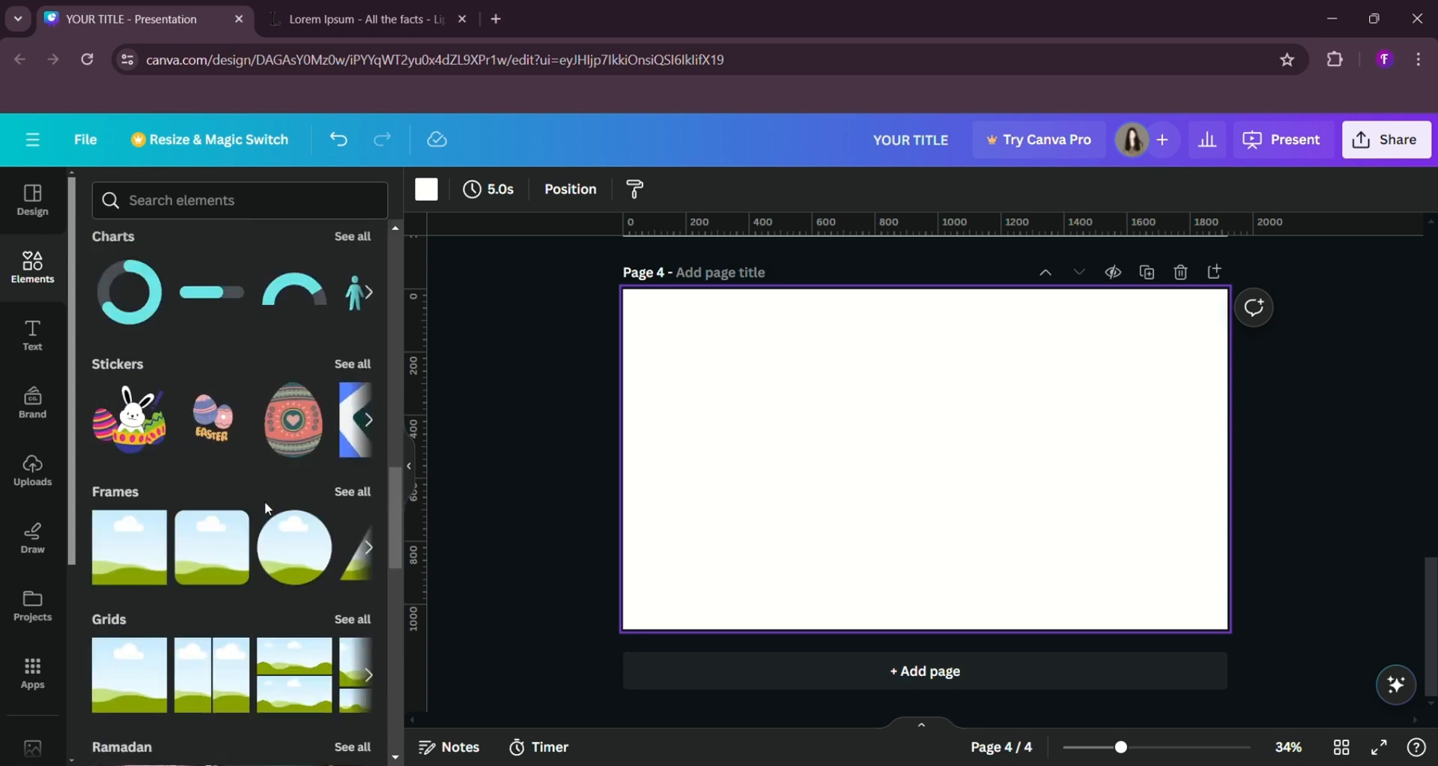
pyautogui.click(341, 491)
pyautogui.click(352, 280)
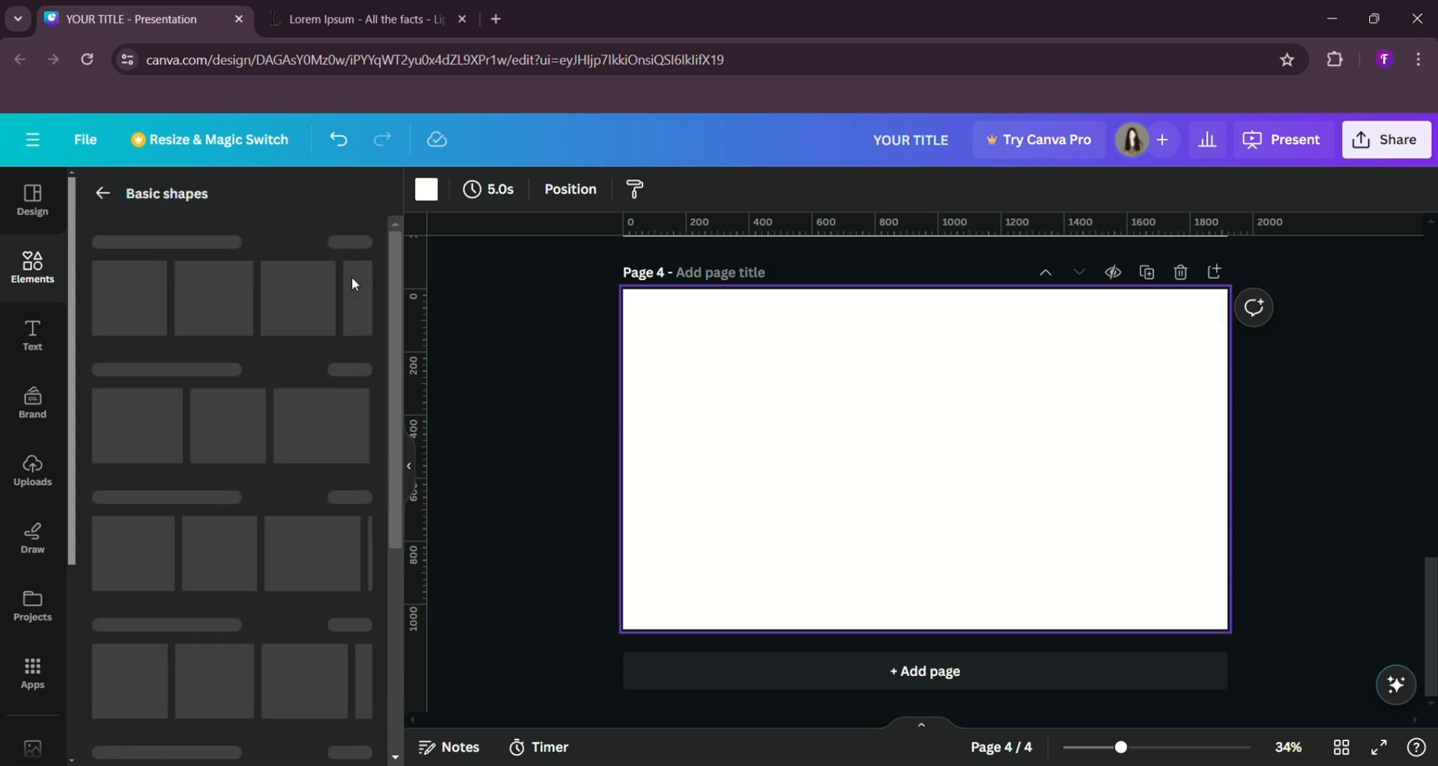
pyautogui.click(150, 262)
# - Resize the square frame on page 4 and set a duplicate flush beside it to form a pair
pyautogui.moveTo(839, 372); pyautogui.dragTo(887, 420)
pyautogui.moveTo(941, 479); pyautogui.dragTo(802, 492)
pyautogui.click(895, 368)
pyautogui.click(690, 392)
pyautogui.moveTo(694, 393); pyautogui.dragTo(1001, 526)
pyautogui.moveTo(893, 501); pyautogui.dragTo(954, 509)
# - Group the two frames and arrange duplicates of the pair into two staggered rows, with a third pair extending the lower row
pyautogui.click(739, 410)
pyautogui.moveTo(726, 393); pyautogui.dragTo(1049, 532)
pyautogui.click(896, 388)
pyautogui.click(922, 372)
pyautogui.moveTo(979, 502); pyautogui.dragTo(841, 370)
pyautogui.click(804, 252)
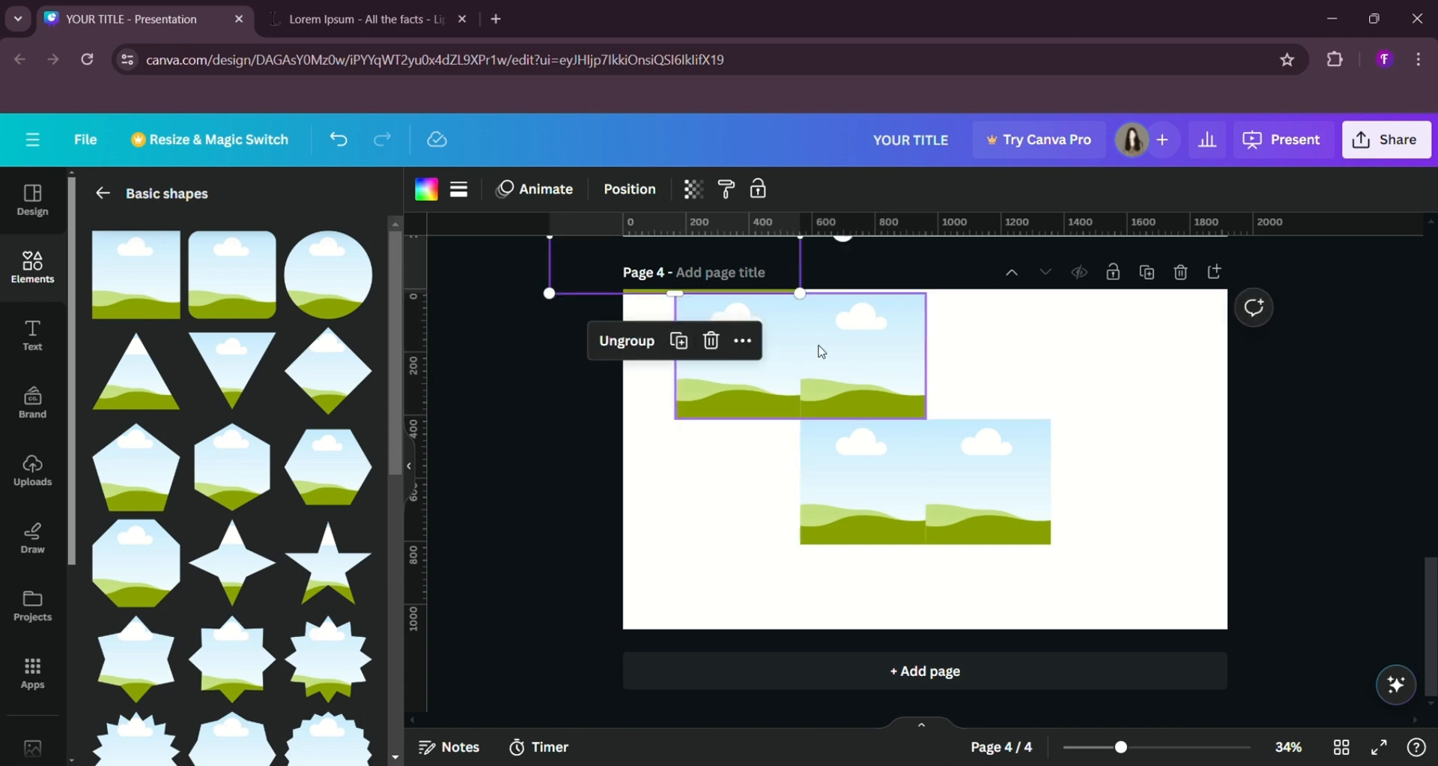
pyautogui.moveTo(784, 264); pyautogui.dragTo(1288, 514)
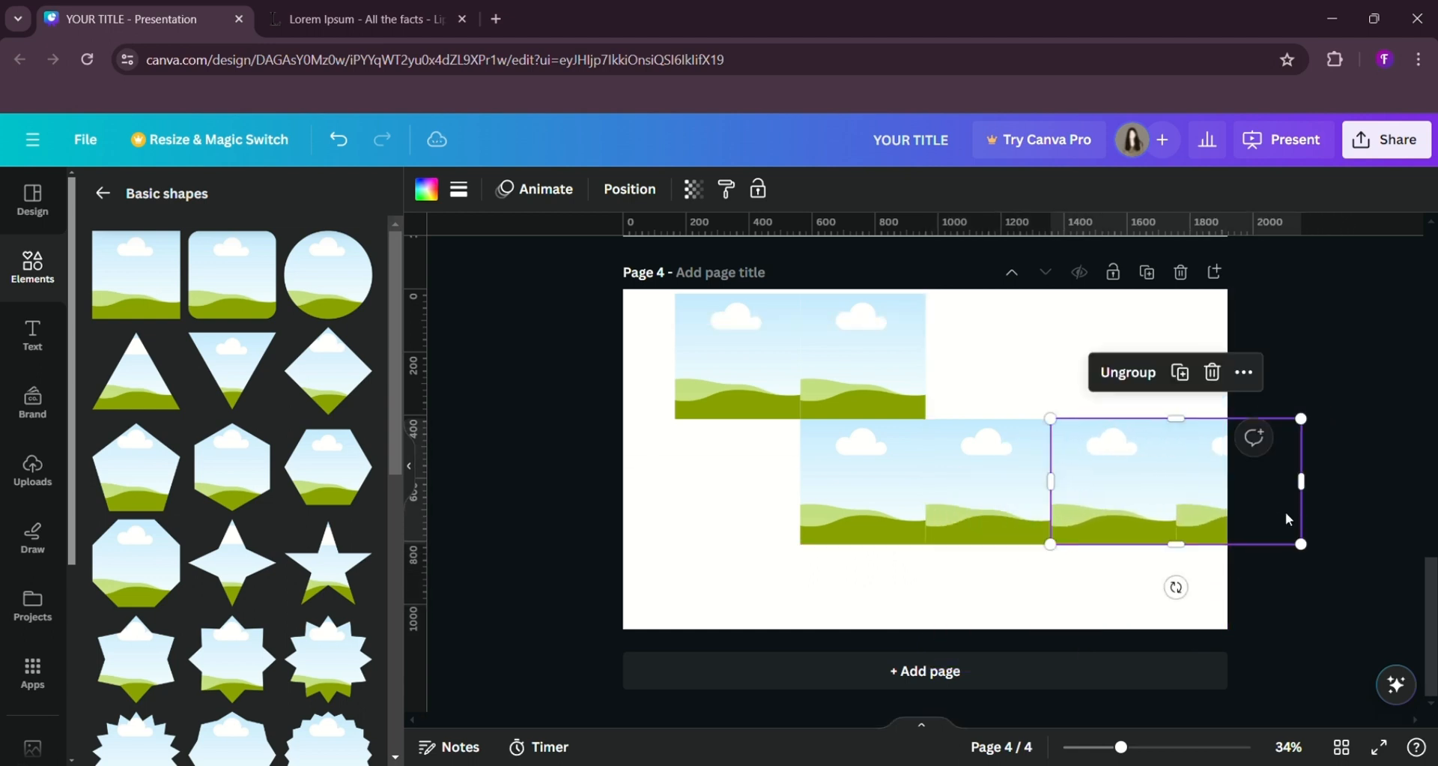
# - Ungroup the last pair and move its outer frame to the end of the upper row, making three frames per row
pyautogui.click(1131, 371)
pyautogui.click(1366, 417)
pyautogui.click(1214, 476)
pyautogui.moveTo(1214, 475); pyautogui.dragTo(967, 347)
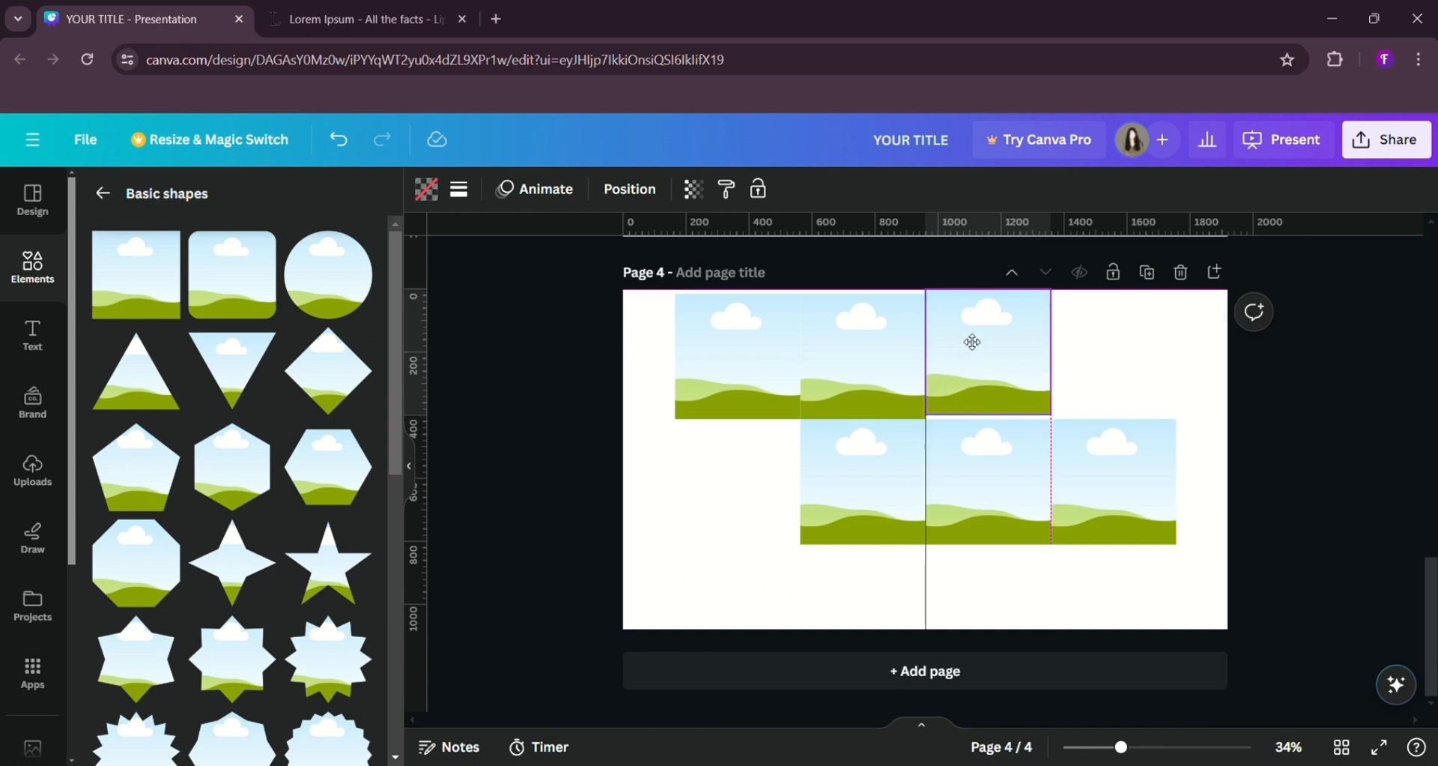
pyautogui.click(1108, 459)
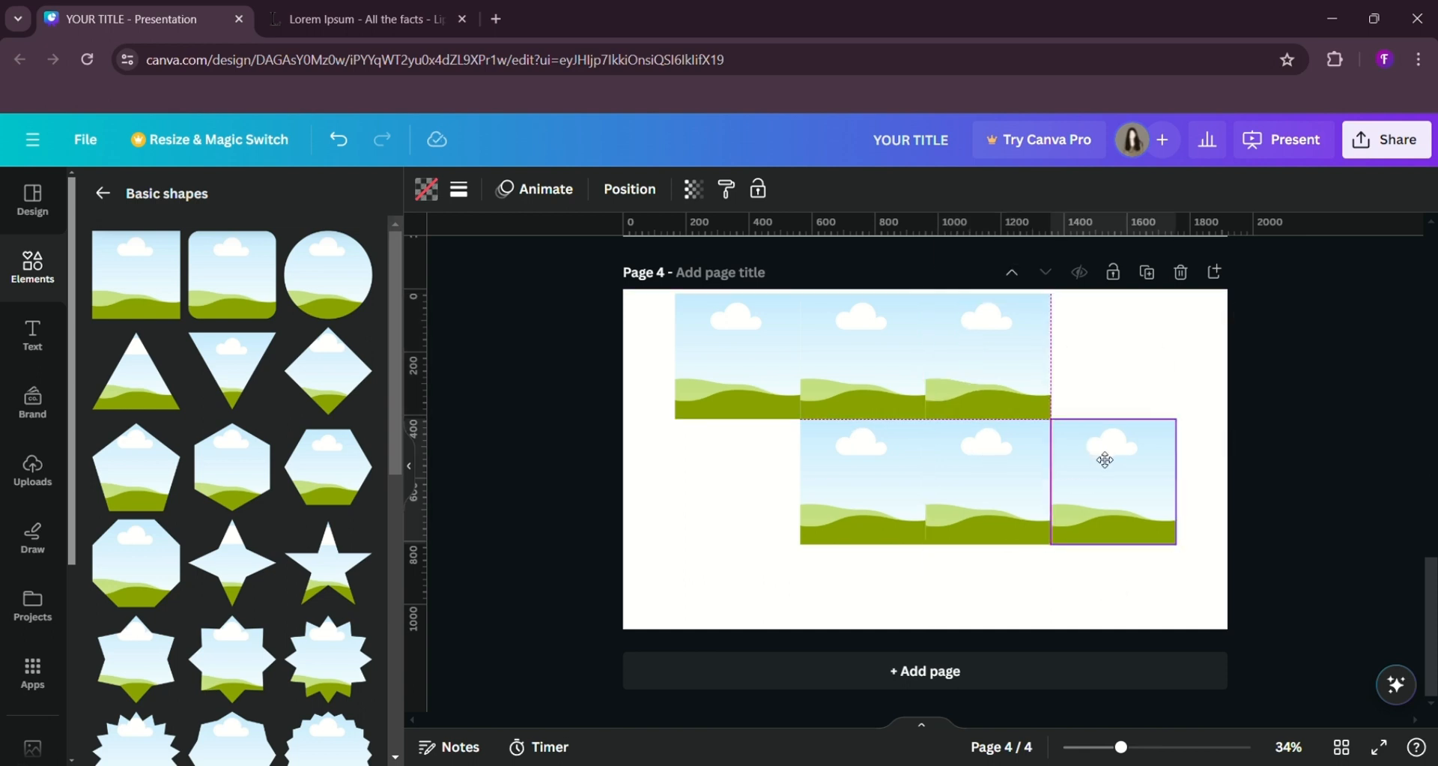
# - Group all six frames and move the group down to leave room for a title on page 4
pyautogui.click(659, 312)
pyautogui.moveTo(1151, 615); pyautogui.dragTo(744, 376)
pyautogui.click(864, 264)
pyautogui.moveTo(908, 355); pyautogui.dragTo(915, 428)
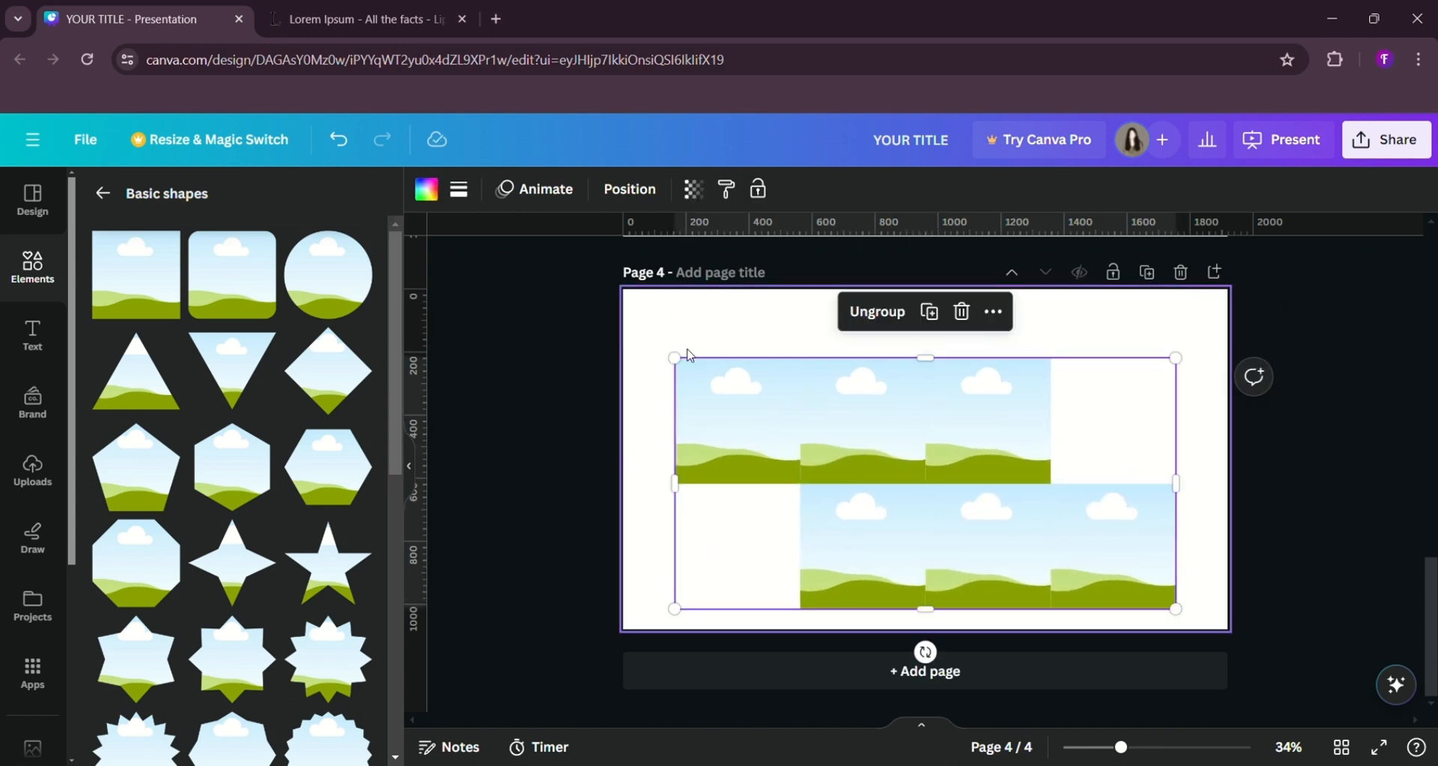
pyautogui.moveTo(812, 435)
pyautogui.mouseDown()
pyautogui.moveTo(790, 437)
pyautogui.moveTo(812, 447)
pyautogui.mouseUp()
pyautogui.click(575, 399)
# - Enlarge the six-frame group slightly and center it on the lower part of page 4
pyautogui.click(750, 441)
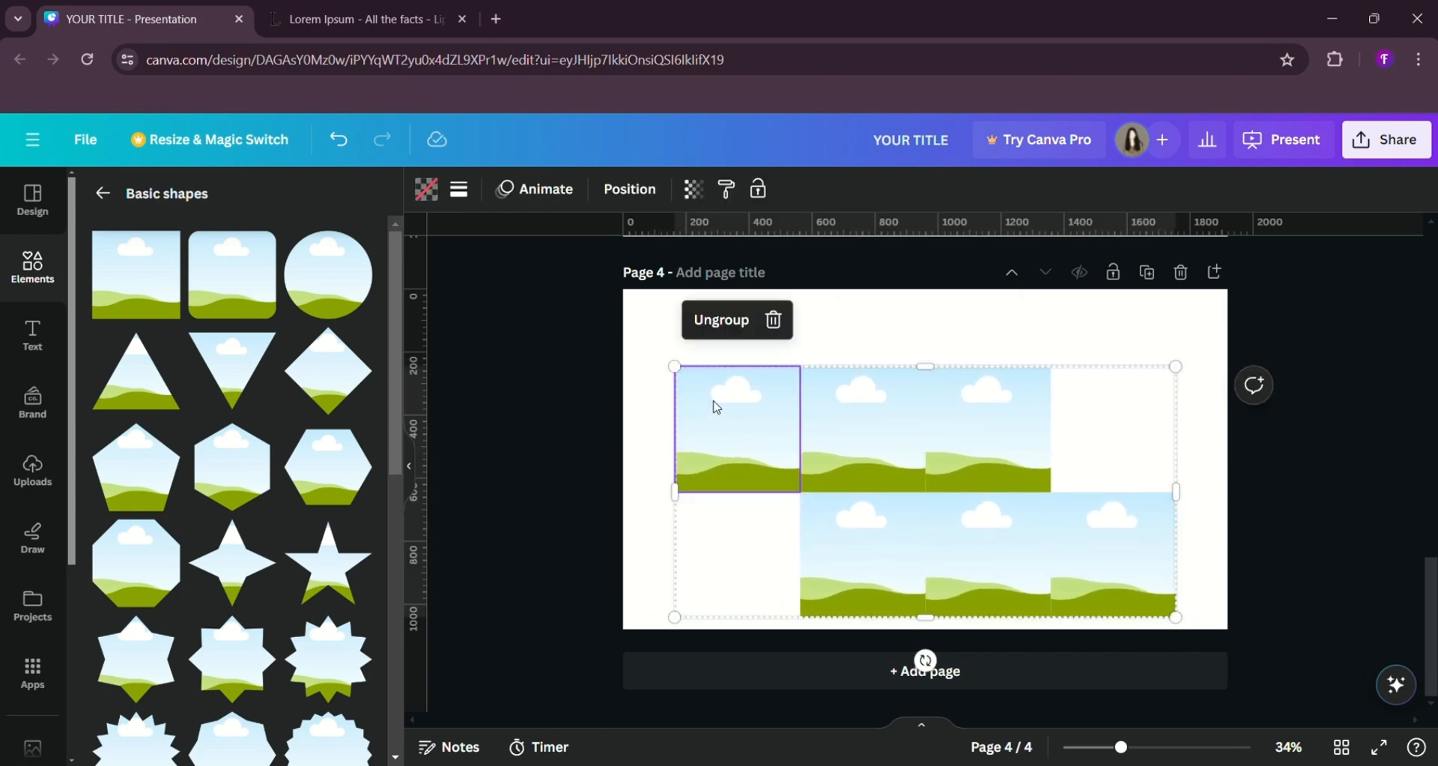
pyautogui.moveTo(691, 380); pyautogui.dragTo(660, 360)
pyautogui.moveTo(706, 403); pyautogui.dragTo(732, 408)
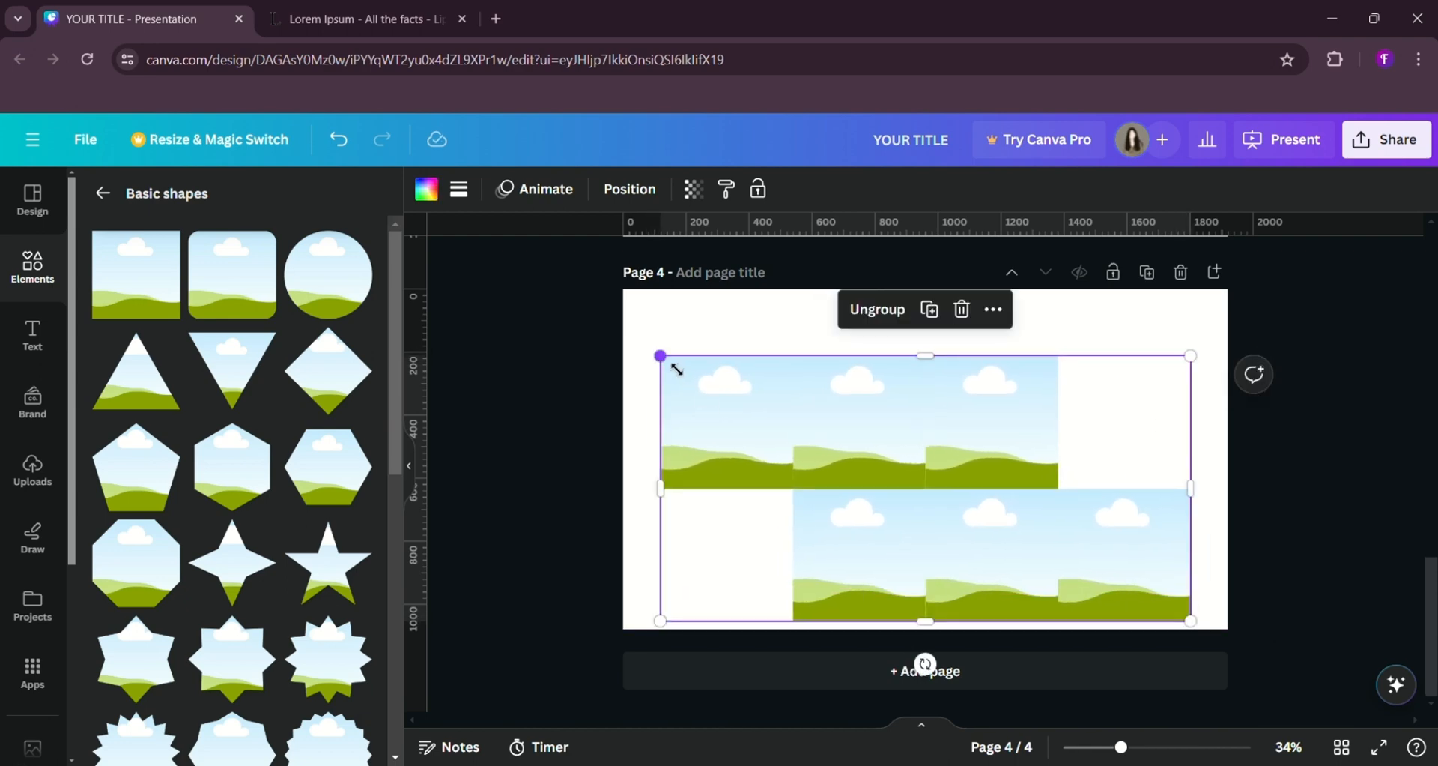
pyautogui.moveTo(676, 369); pyautogui.dragTo(725, 400)
pyautogui.click(579, 387)
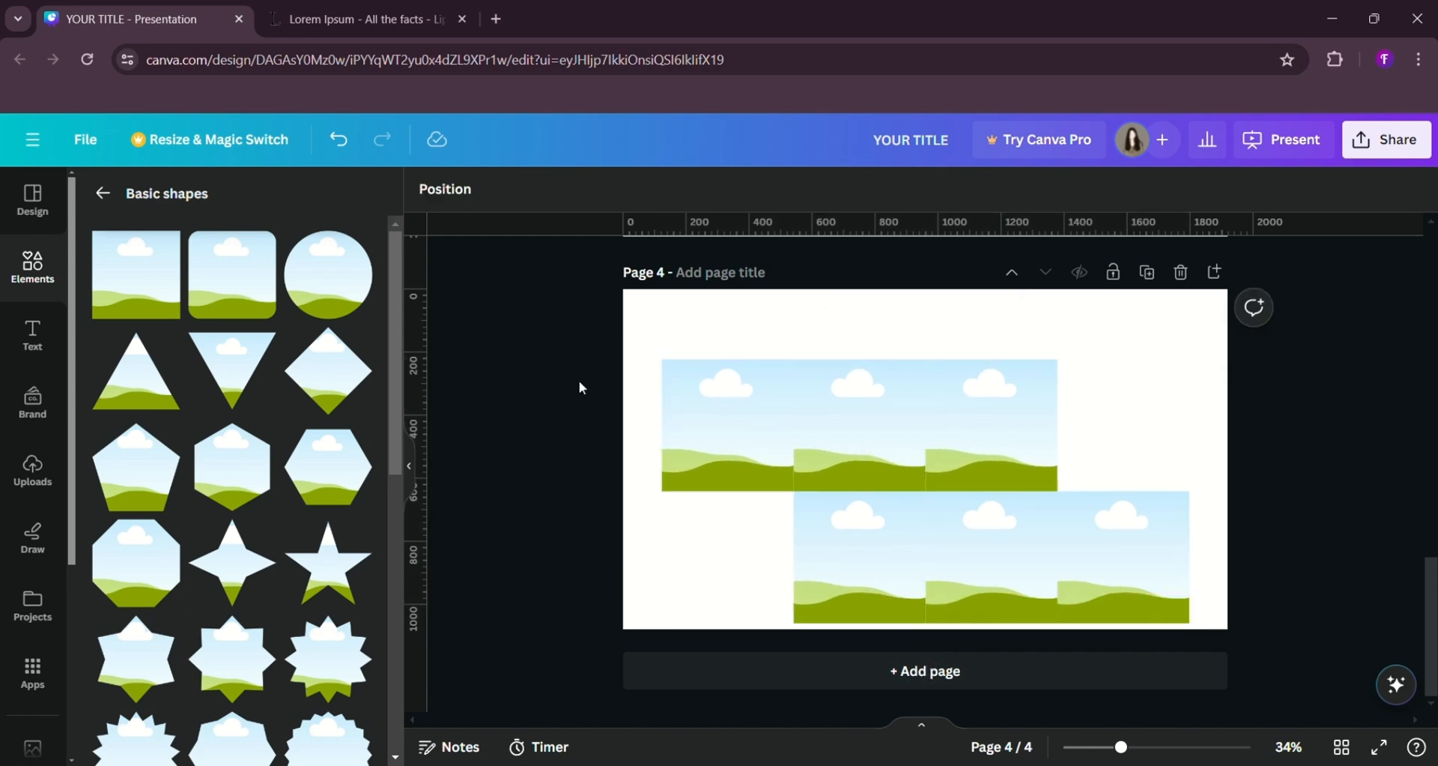
# - Copy the "My PORTFOLIO" title from page 2 and paste it above the frames on page 4
pyautogui.scroll(5, 582, 388)
pyautogui.scroll(5, 895, 403)
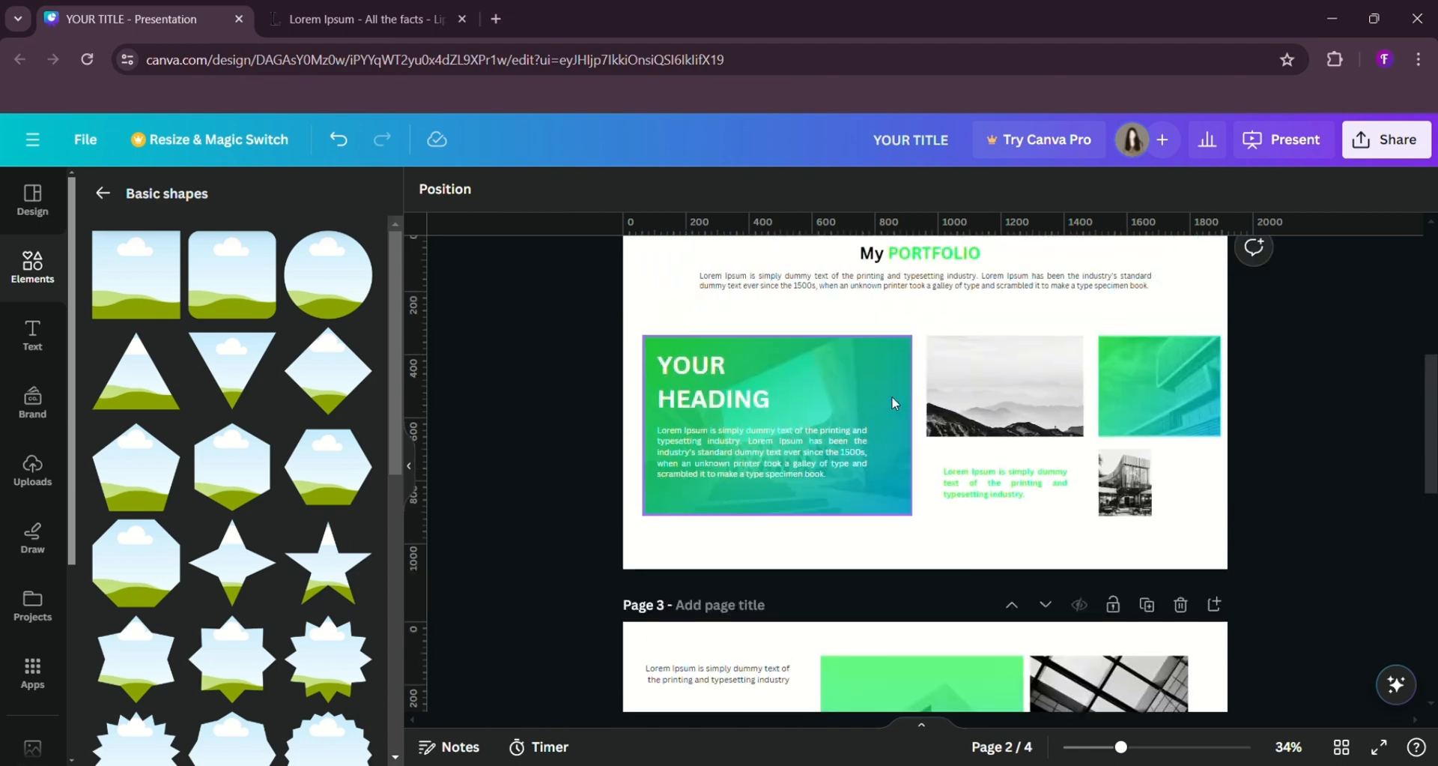
pyautogui.scroll(1, 895, 403)
pyautogui.click(922, 310)
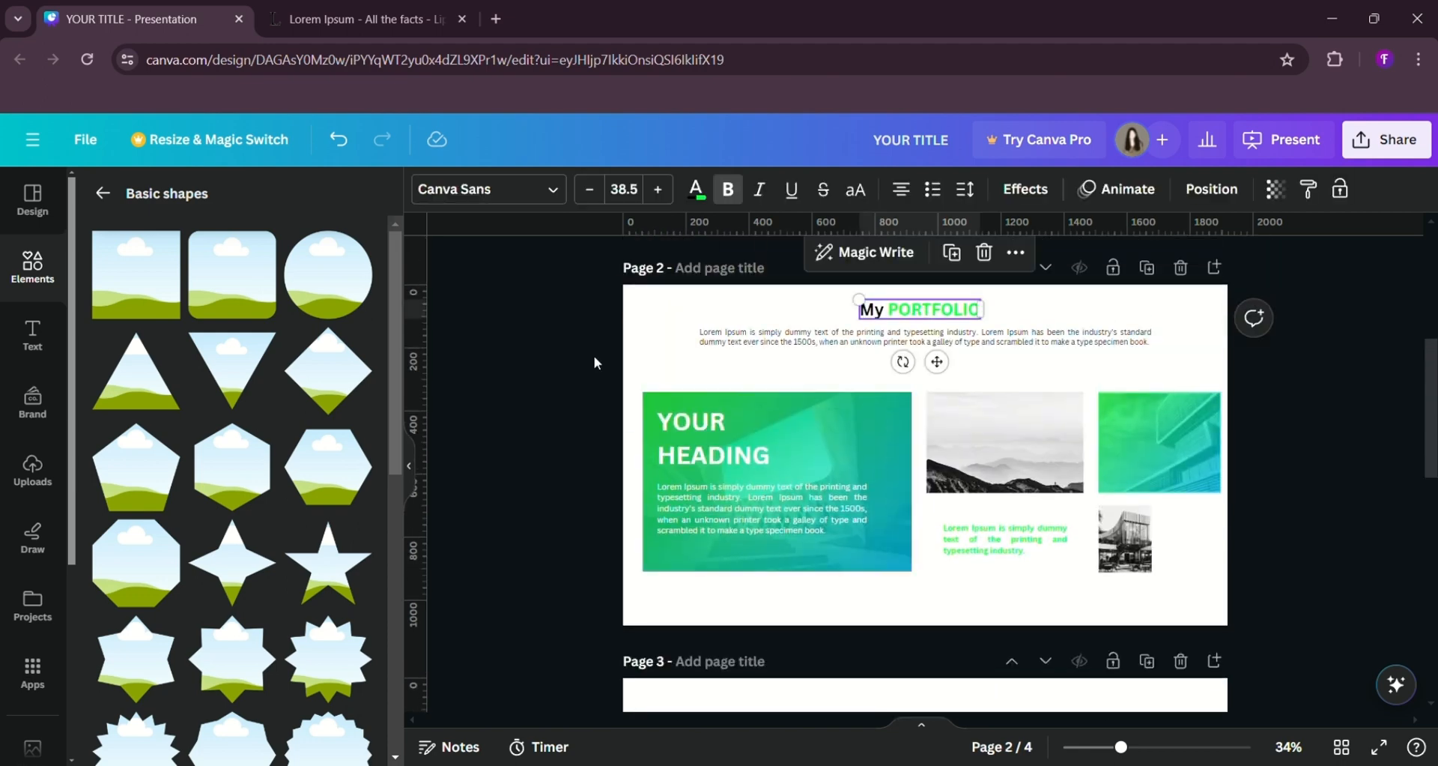
pyautogui.scroll(-10, 598, 363)
pyautogui.click(844, 324)
pyautogui.write('My PORTFOLIO')
pyautogui.click(733, 323)
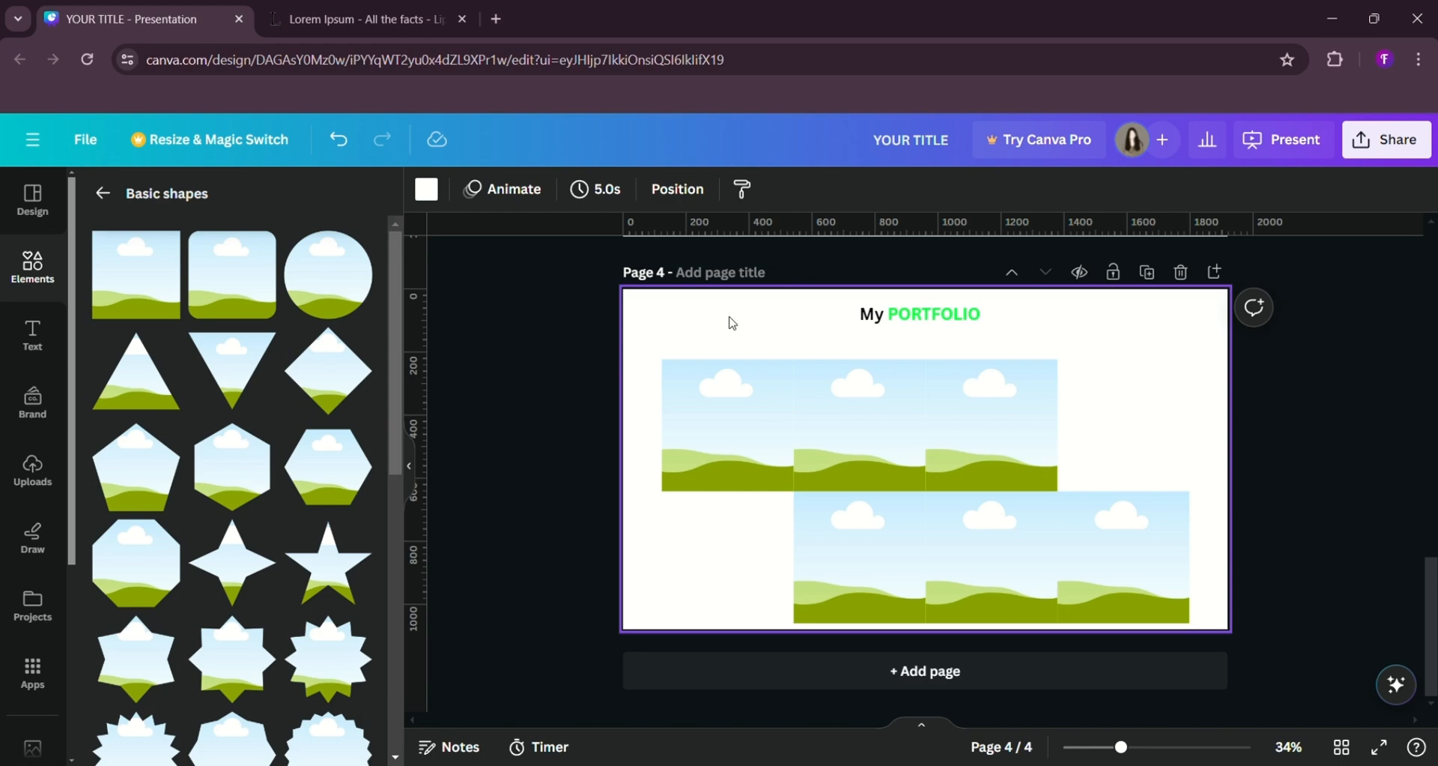
# - Copy the short white Lorem Ipsum text from page 3, paste it under the page 4 title and color it black
pyautogui.scroll(5, 731, 318)
pyautogui.doubleClick(897, 434)
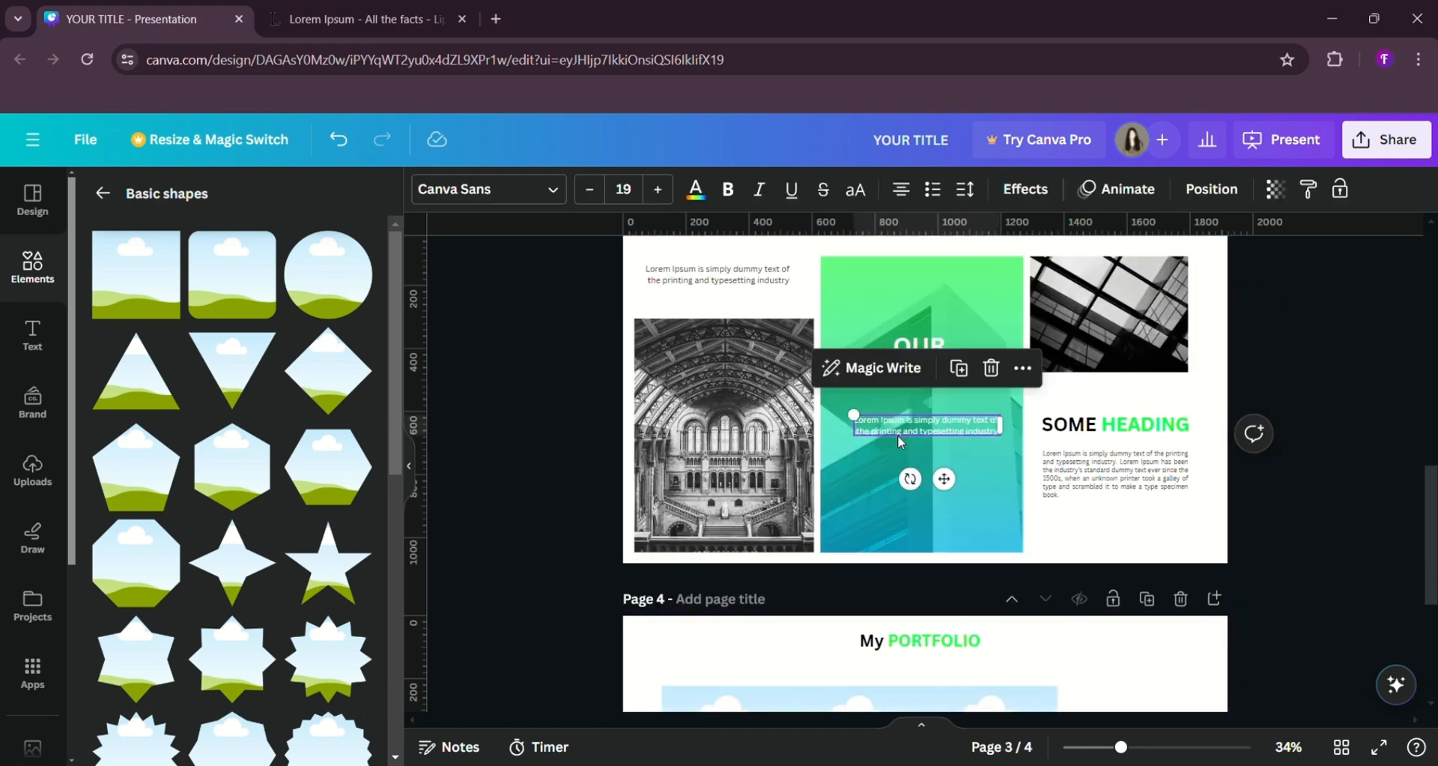
pyautogui.hotkey('ctrl', 'c')
pyautogui.scroll(-4, 500, 408)
pyautogui.click(675, 325)
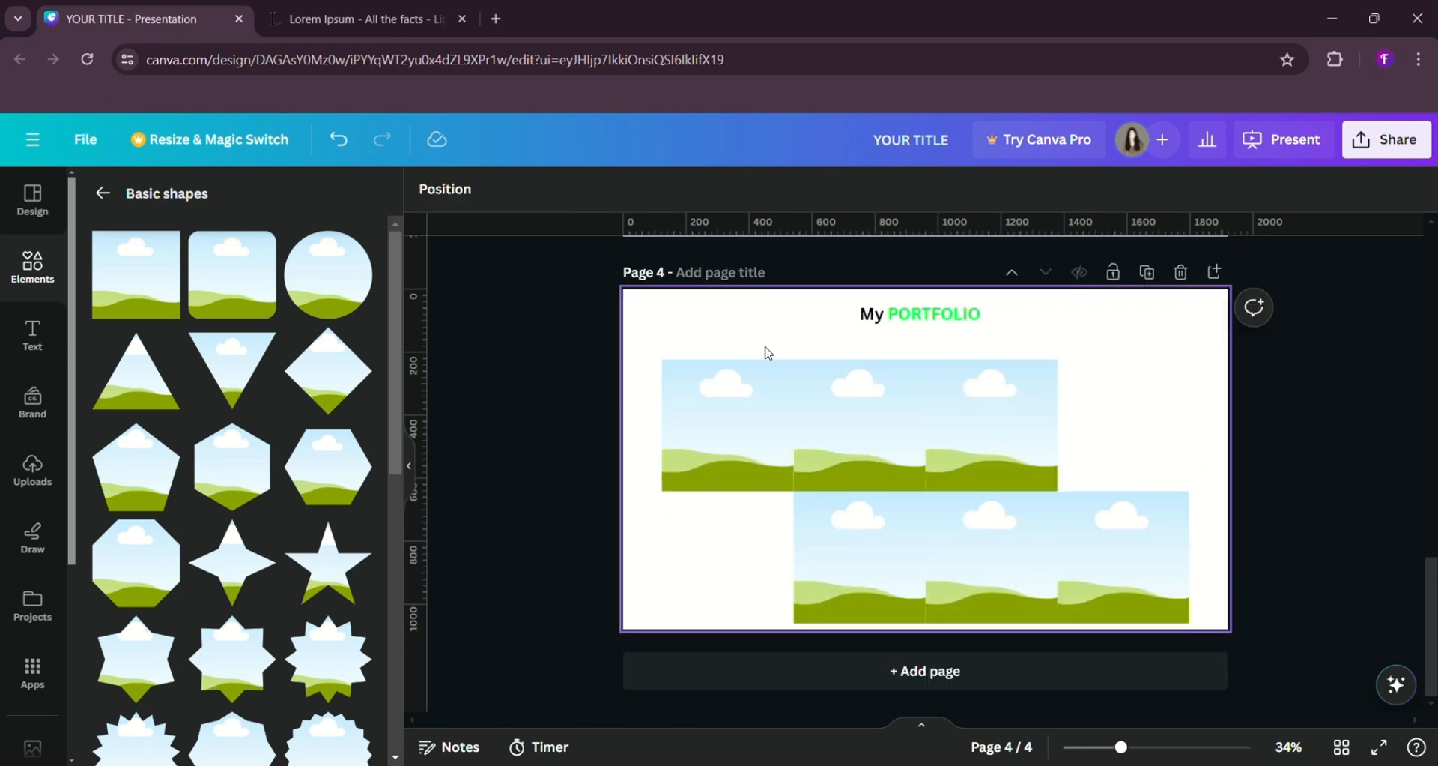
pyautogui.hotkey('ctrl', 'v')
pyautogui.moveTo(944, 545); pyautogui.dragTo(937, 388)
pyautogui.click(696, 196)
pyautogui.click(153, 303)
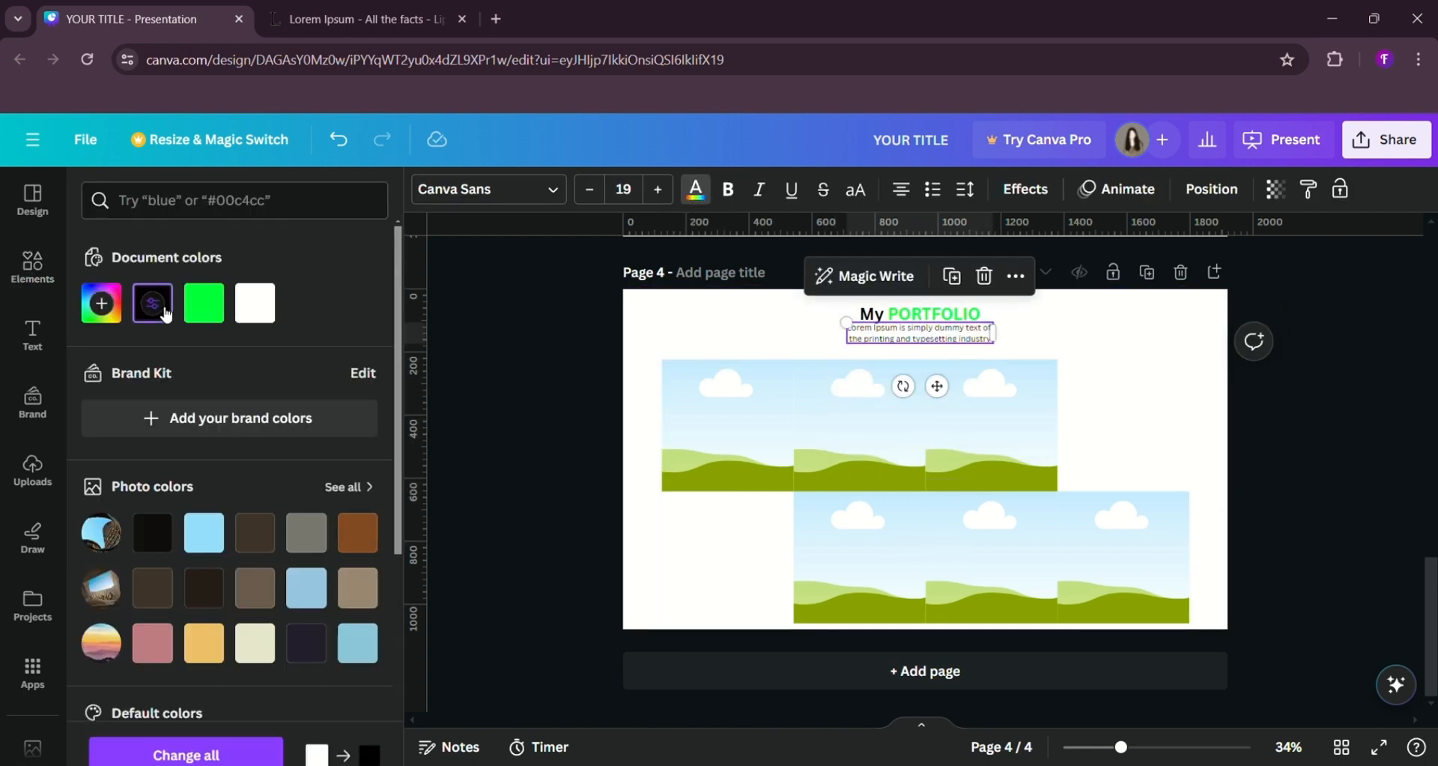
pyautogui.click(861, 348)
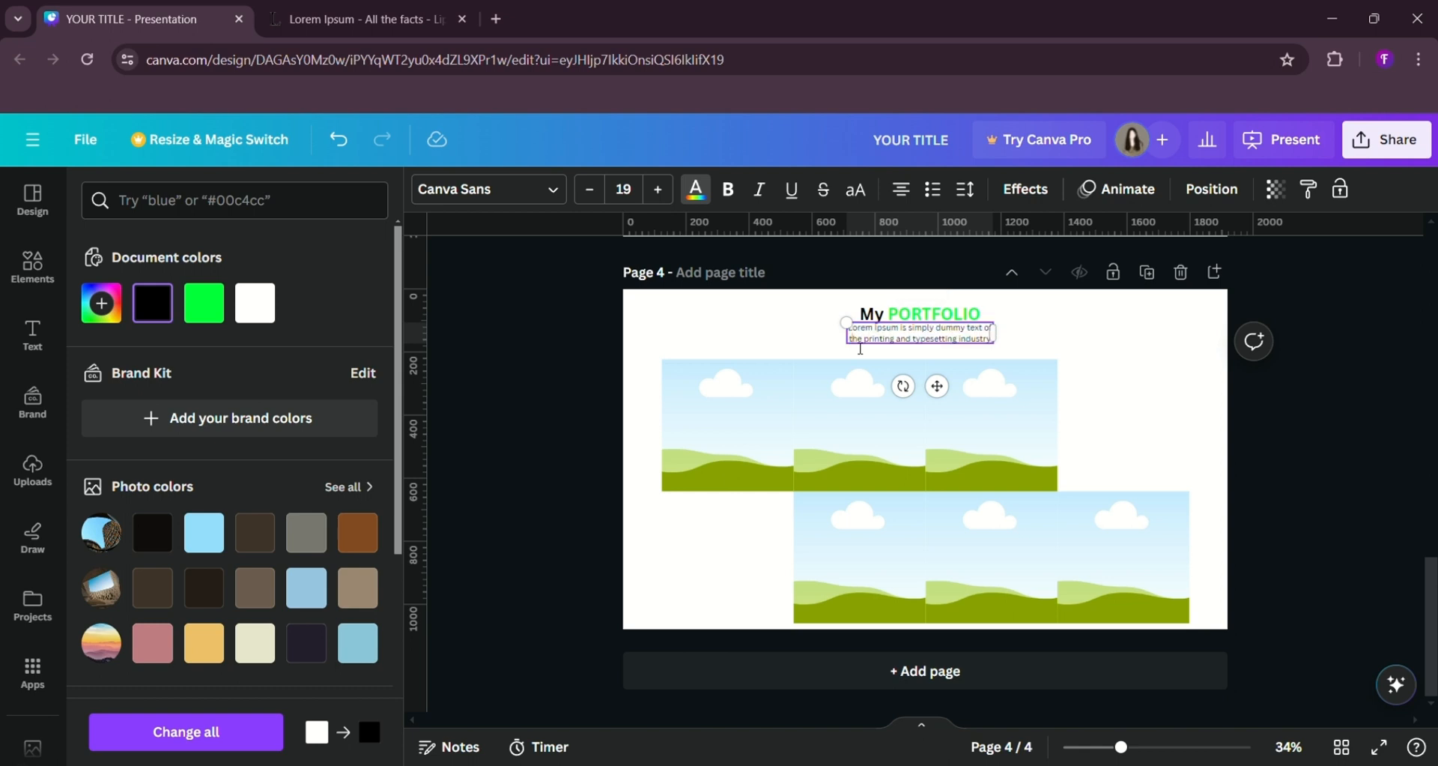
# - Widen the Lorem Ipsum text to a single line and position it centered just below the My PORTFOLIO title
pyautogui.moveTo(847, 333); pyautogui.dragTo(770, 333)
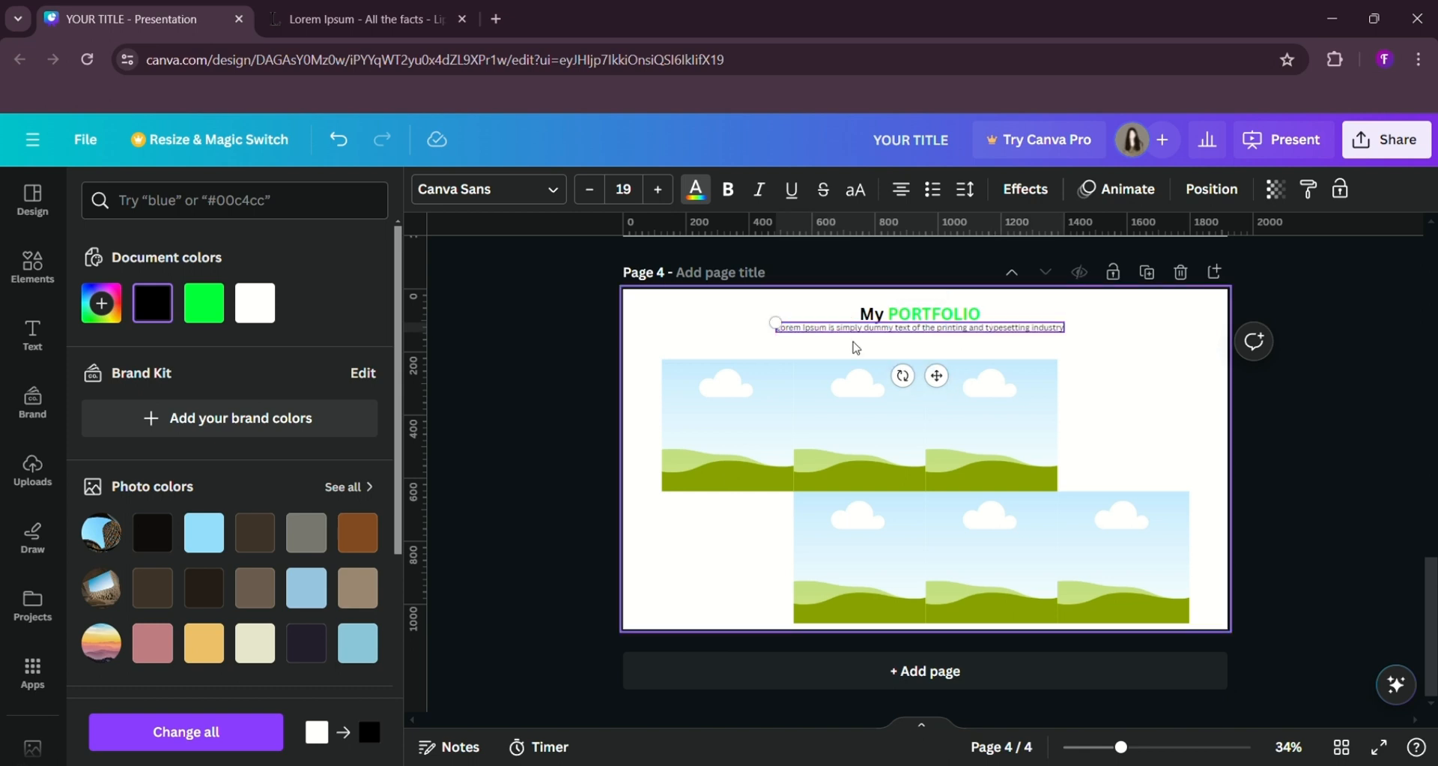
pyautogui.moveTo(938, 374); pyautogui.dragTo(941, 395)
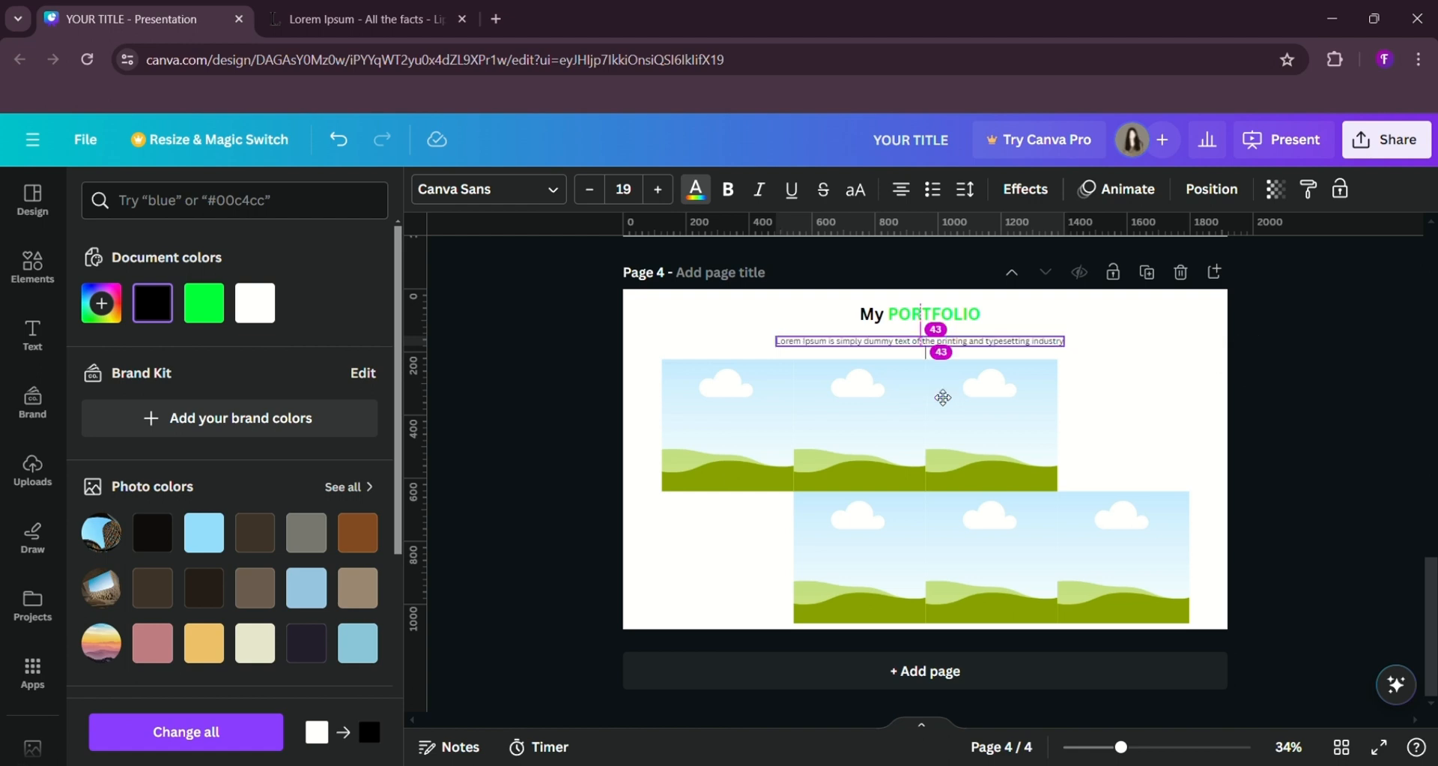
pyautogui.click(577, 319)
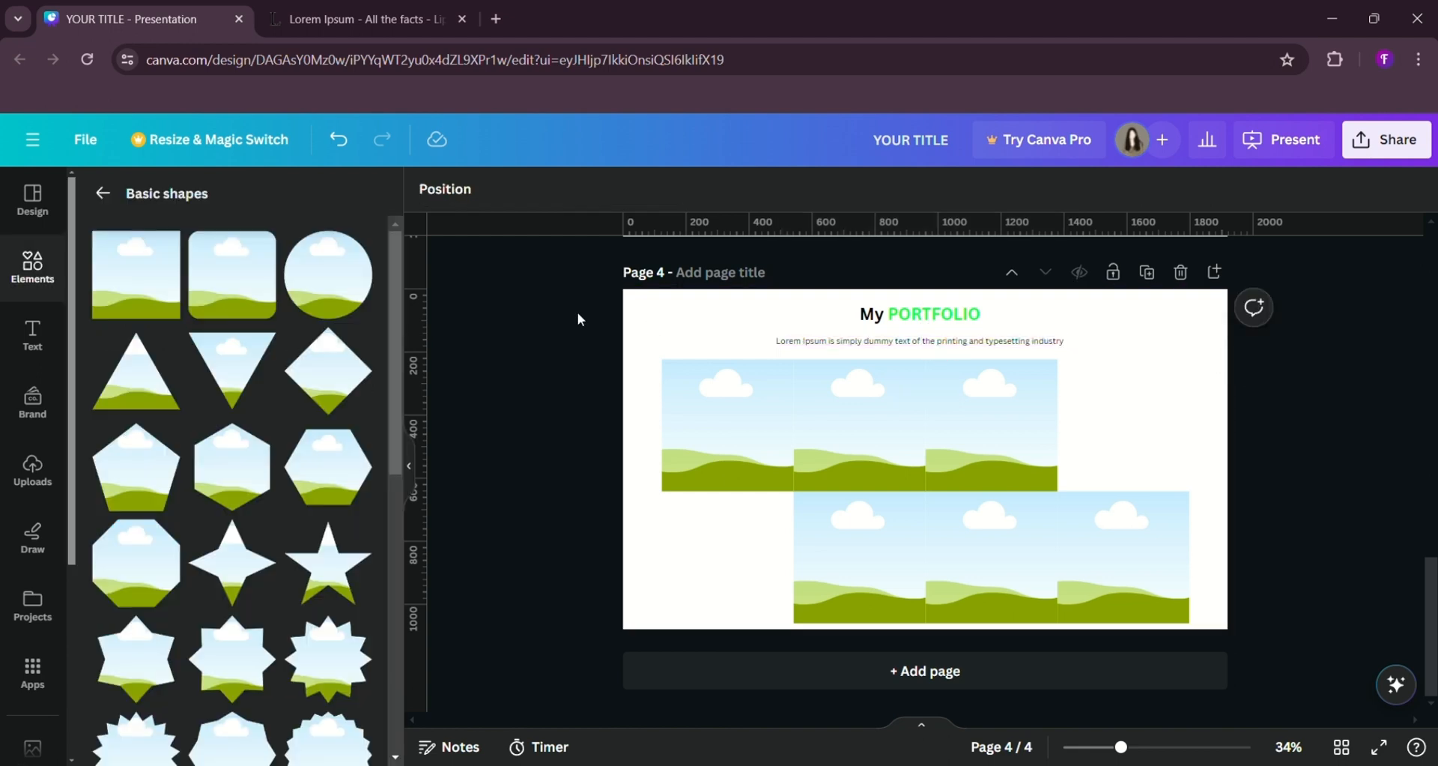
pyautogui.click(888, 343)
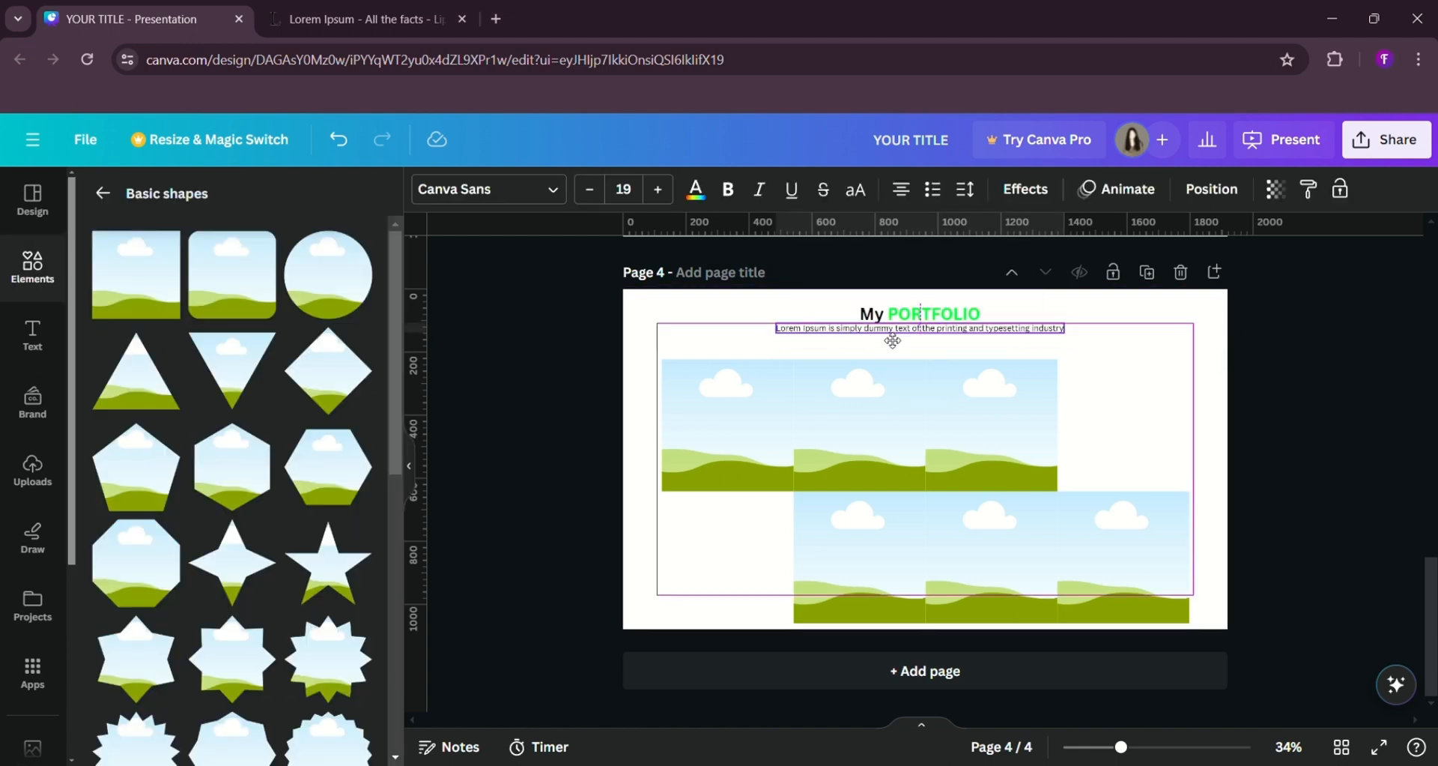
pyautogui.click(509, 368)
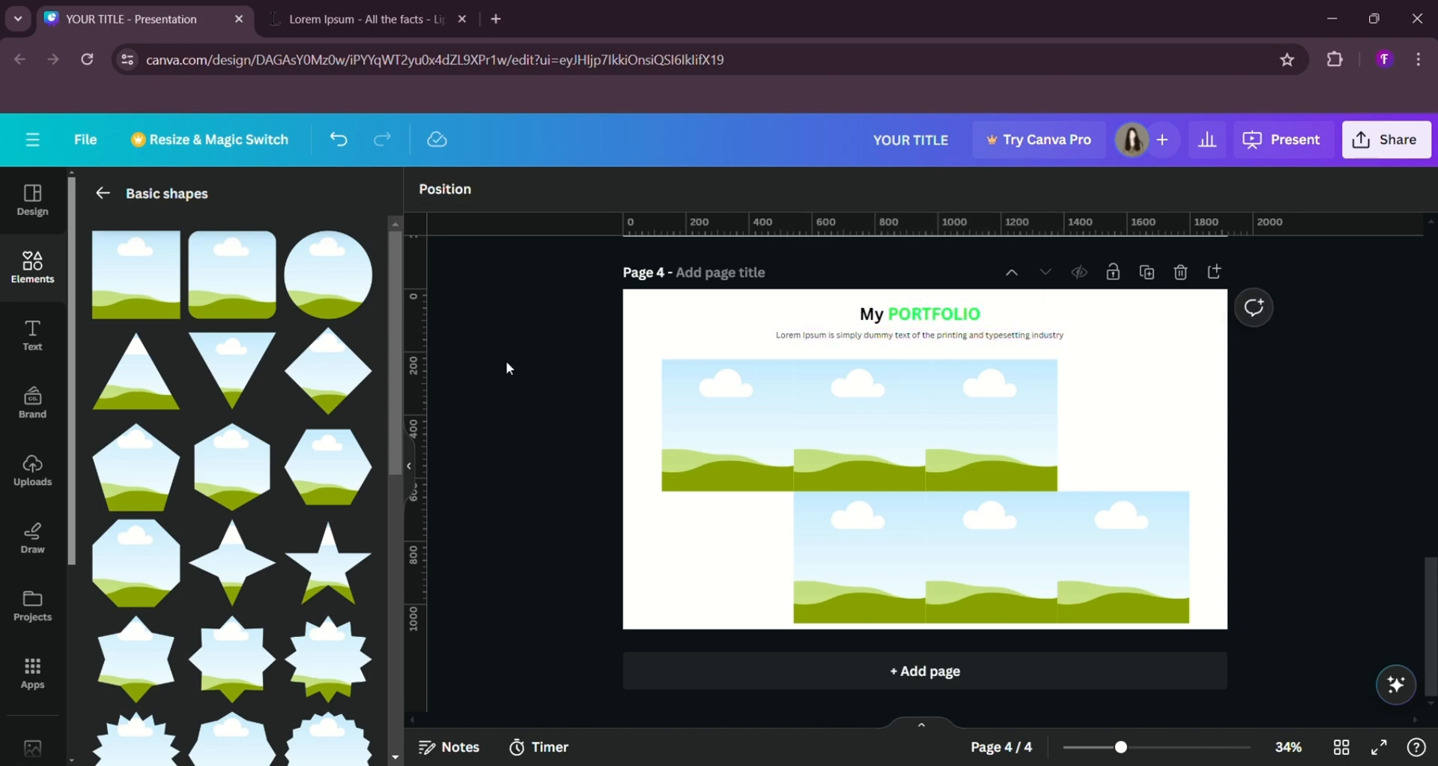
pyautogui.scroll(3, 588, 356)
pyautogui.scroll(-3, 587, 357)
pyautogui.click(868, 318)
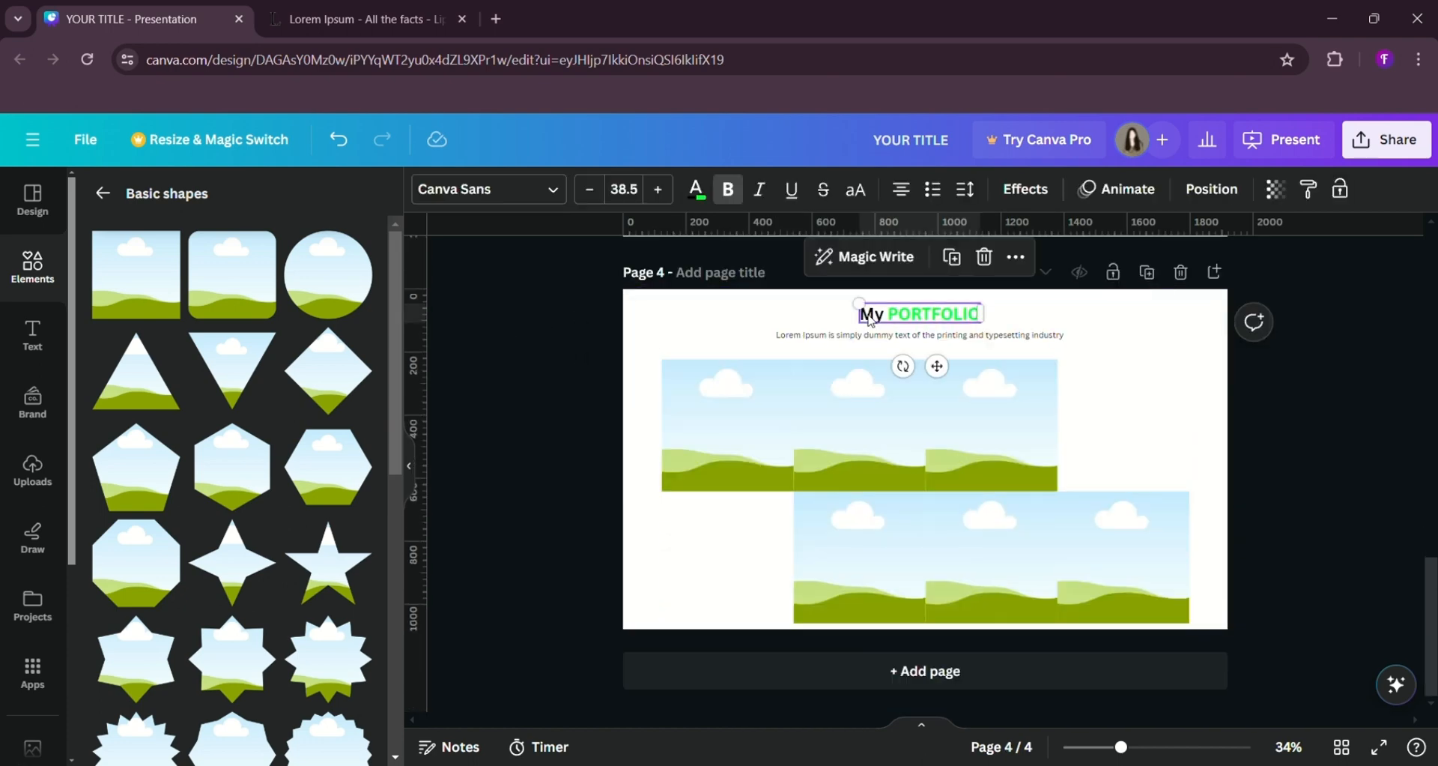
pyautogui.click(548, 342)
# - Search the elements library for "landscape"
pyautogui.click(17, 275)
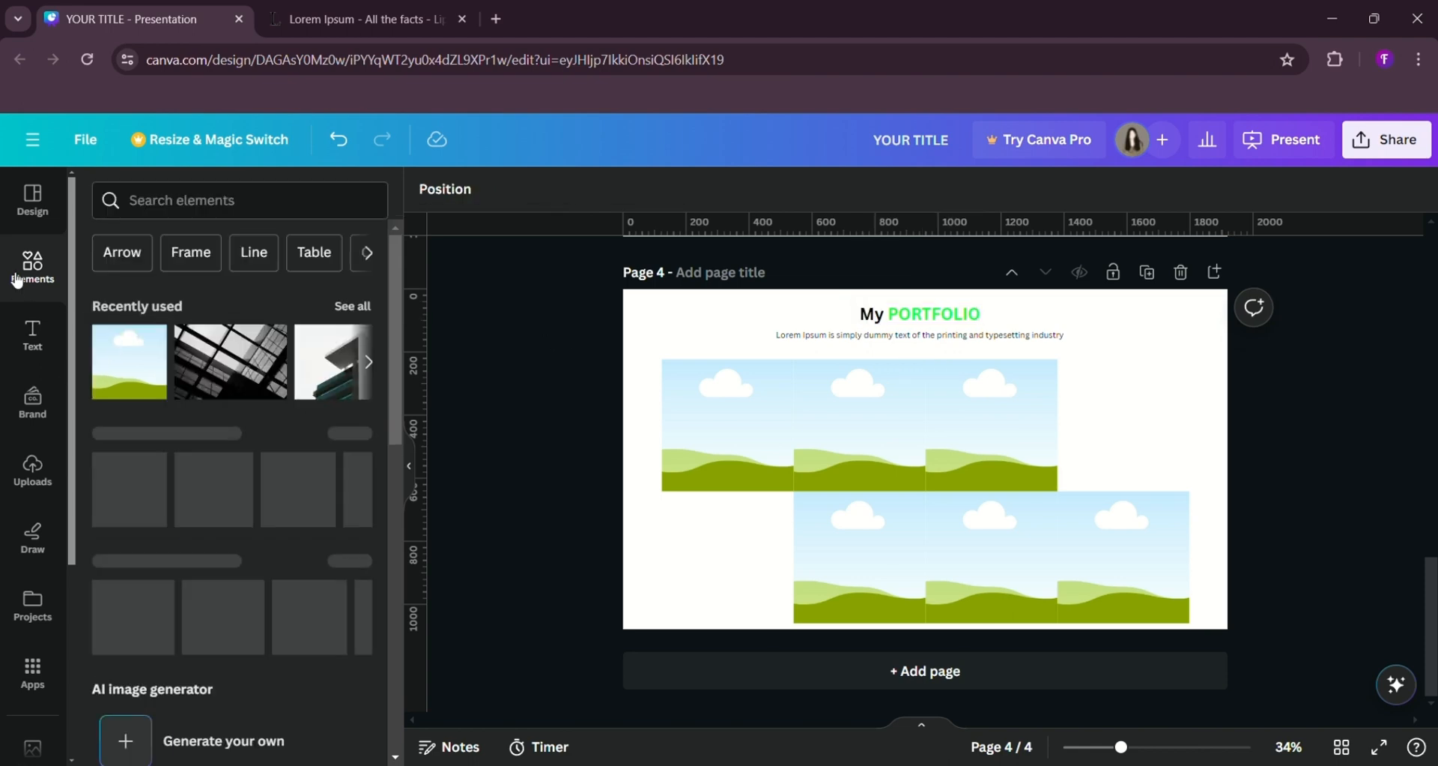
pyautogui.click(182, 209)
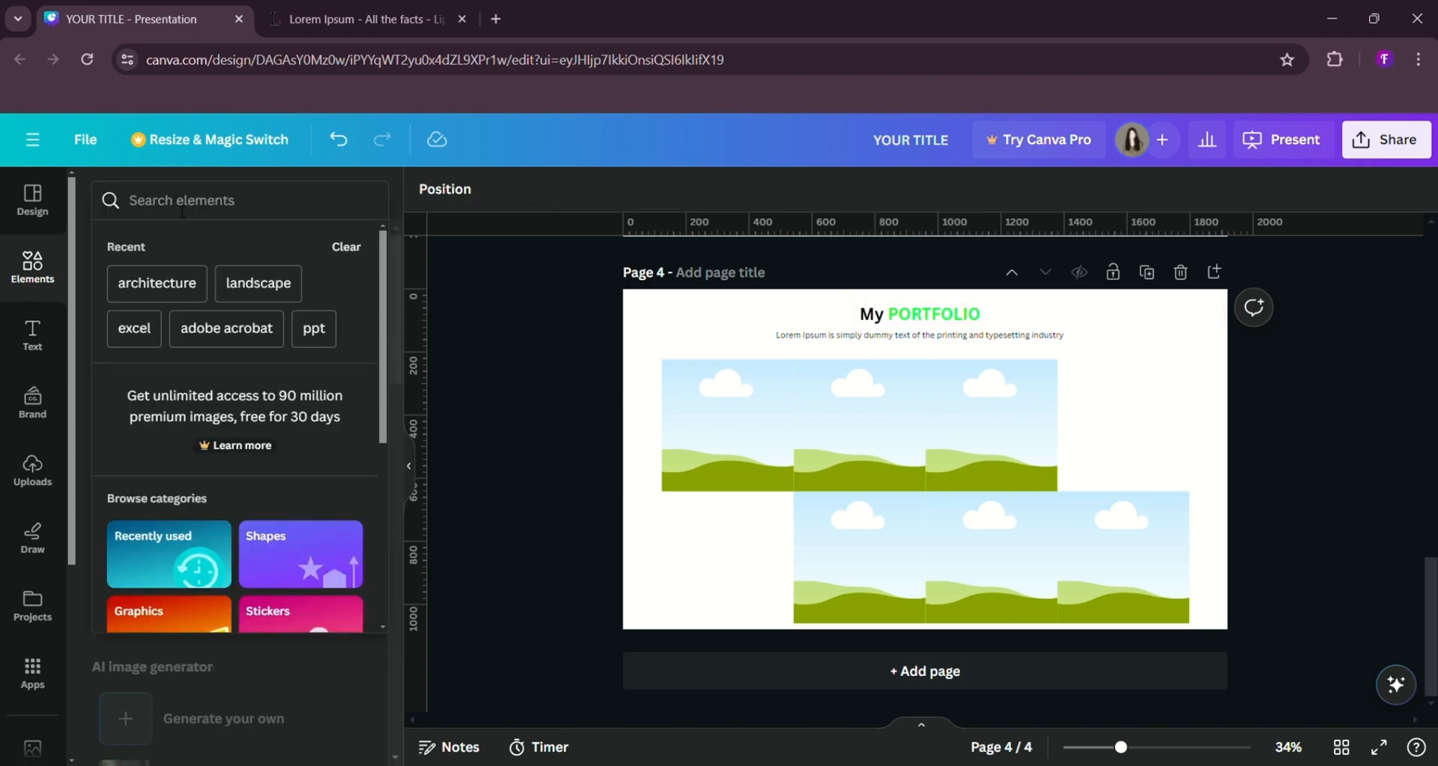
pyautogui.write('landscape')
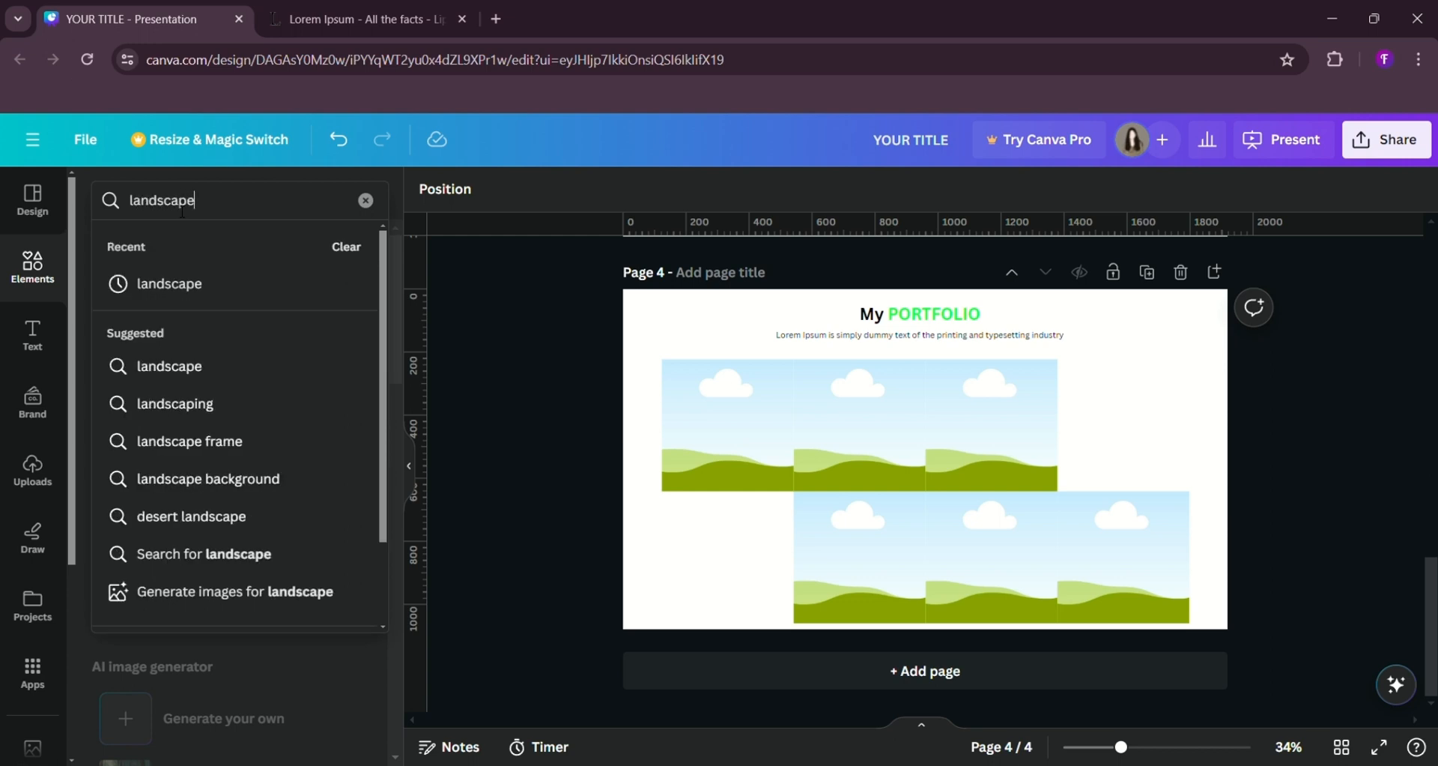
pyautogui.press('Return')
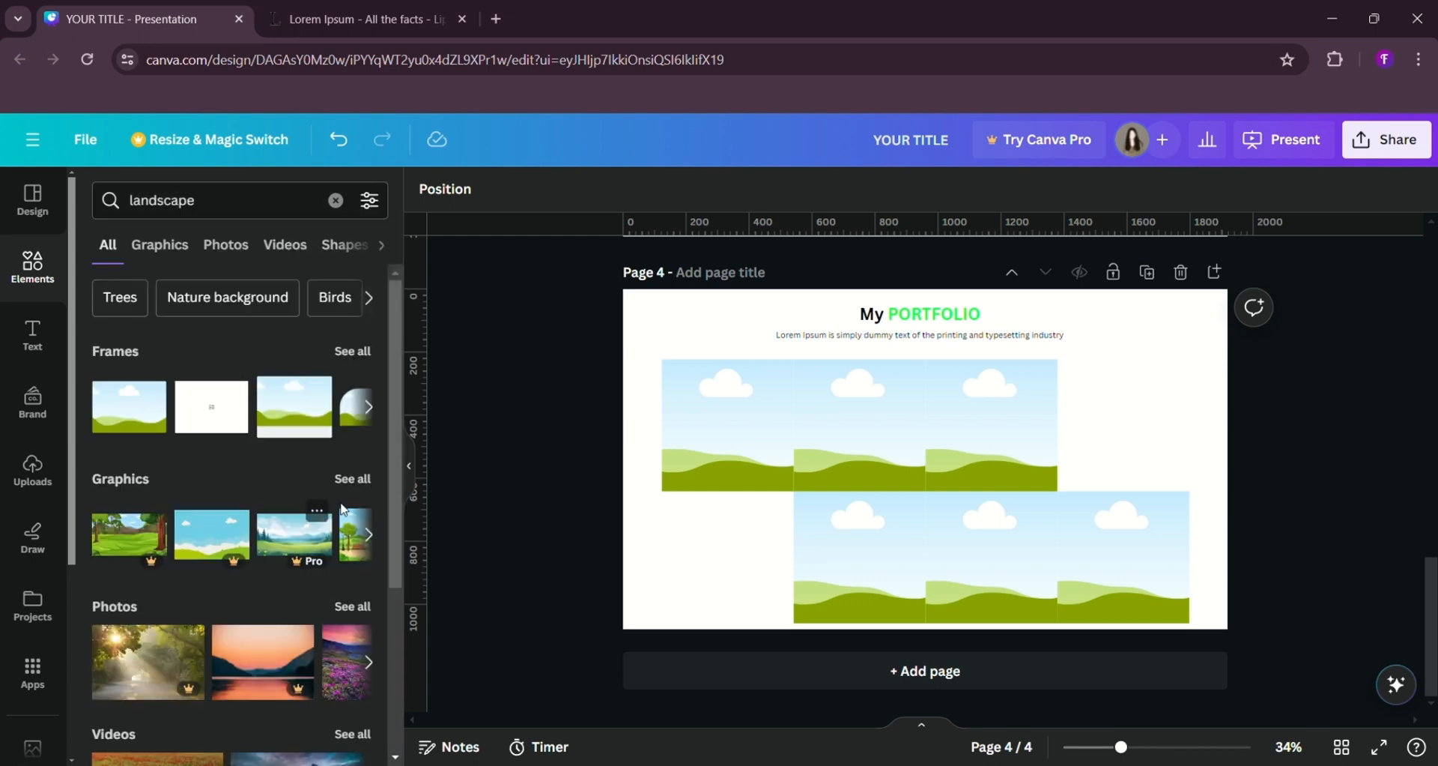
# - Fill the three upper-row frames on page 4 with free landscape photos: a teal lake, a forest lake and a grassy hill
pyautogui.click(352, 605)
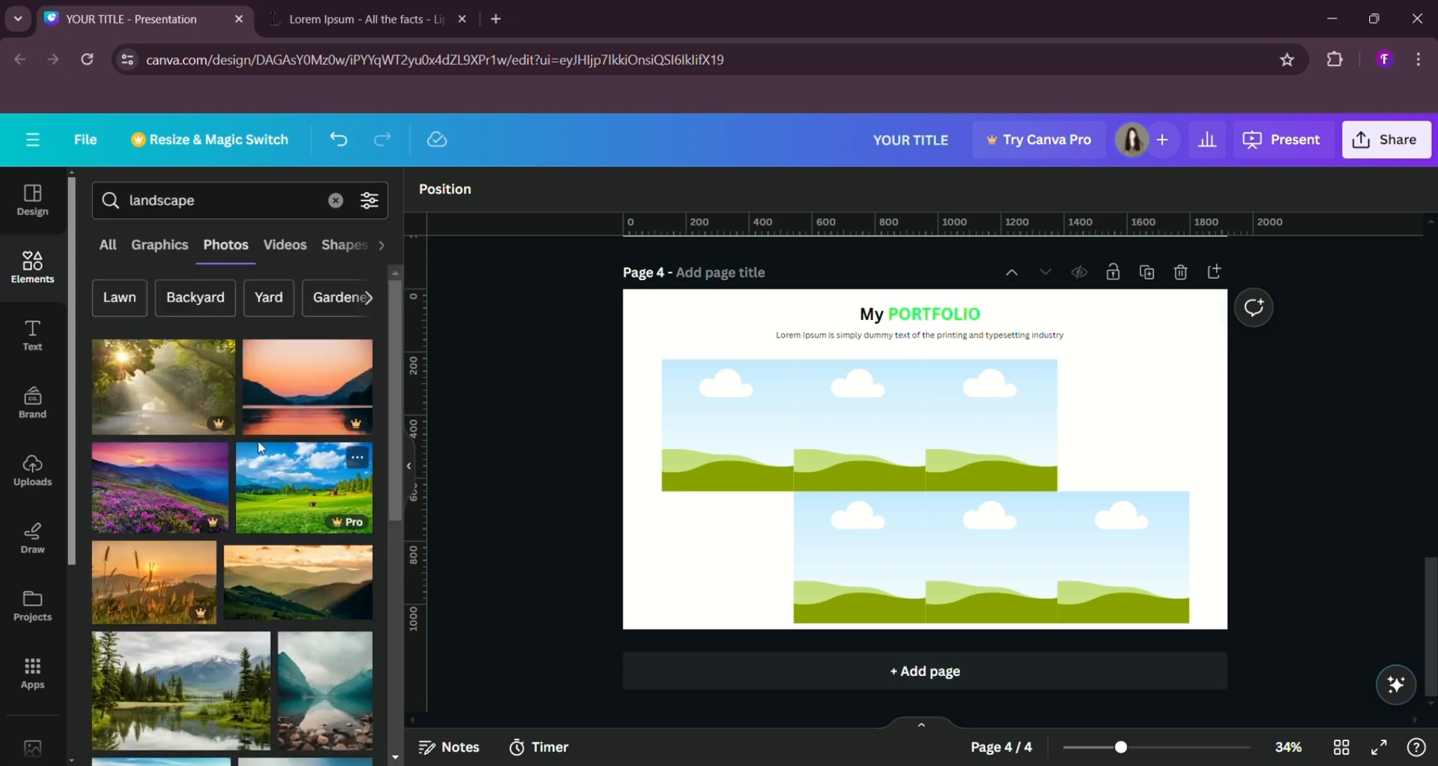
pyautogui.scroll(-3, 268, 438)
pyautogui.moveTo(324, 486); pyautogui.dragTo(707, 425)
pyautogui.click(160, 513)
pyautogui.click(296, 607)
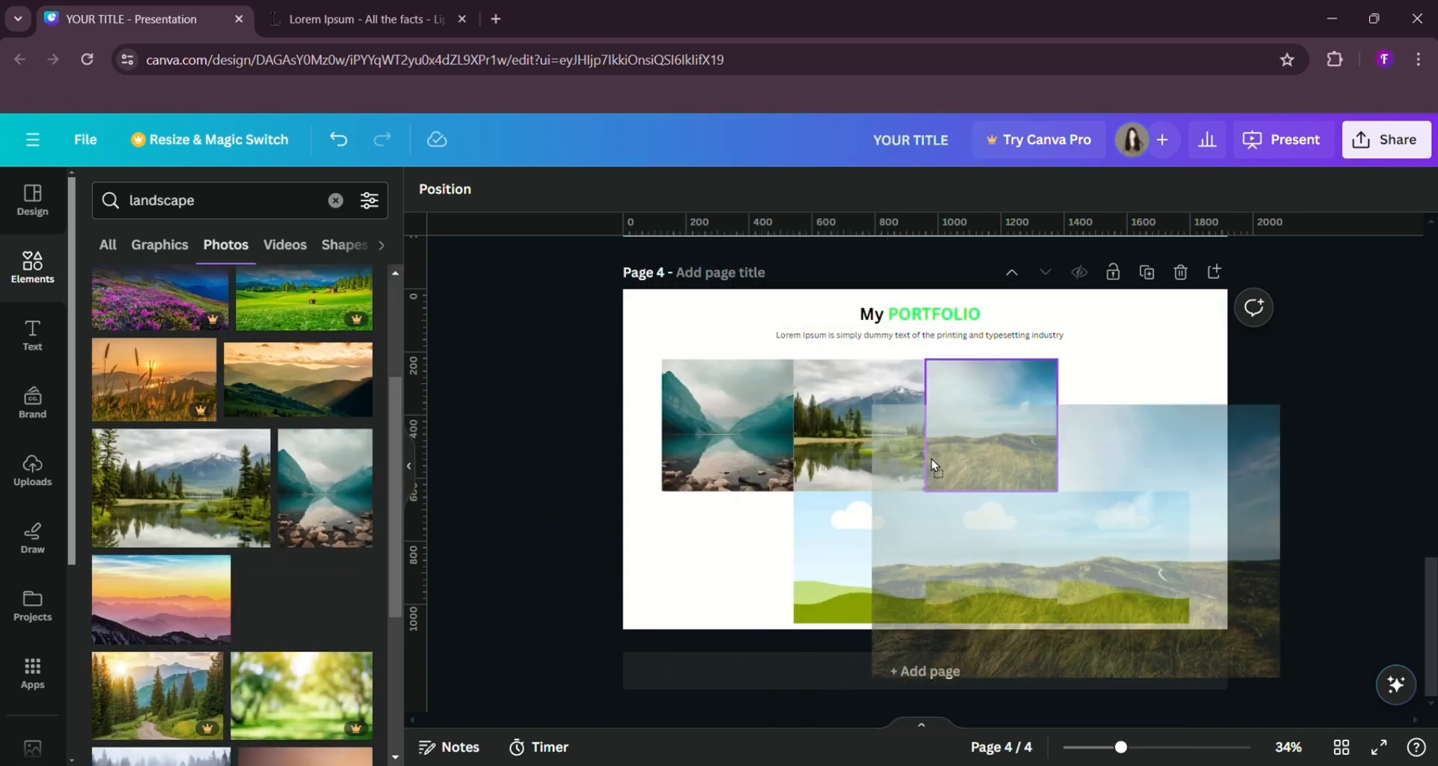
# - Fill the three lower-row frames with landscape photos of pink sunset mountains, a lake at sunset and the northern lights
pyautogui.moveTo(191, 577); pyautogui.dragTo(843, 569)
pyautogui.scroll(-4, 203, 592)
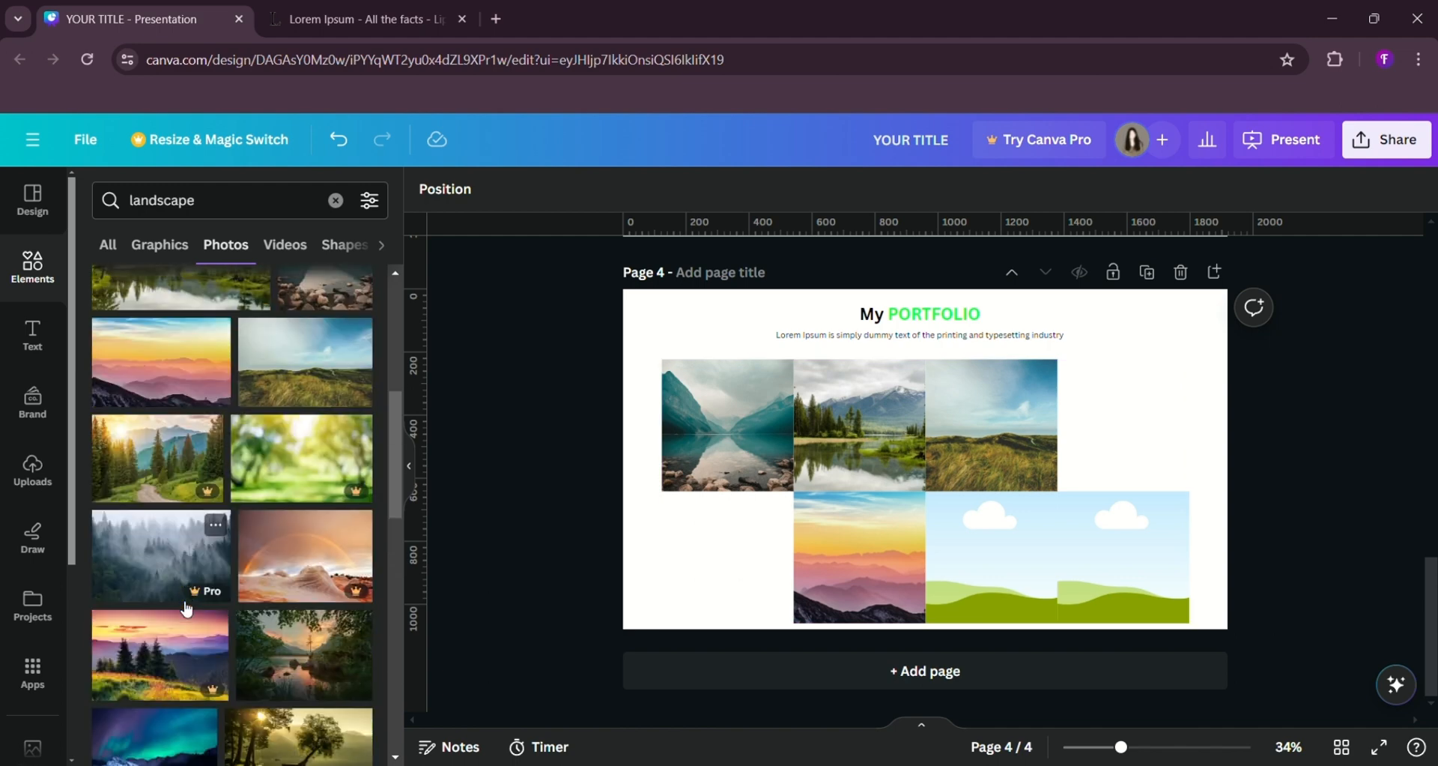
pyautogui.scroll(-2, 187, 608)
pyautogui.moveTo(289, 528); pyautogui.dragTo(996, 558)
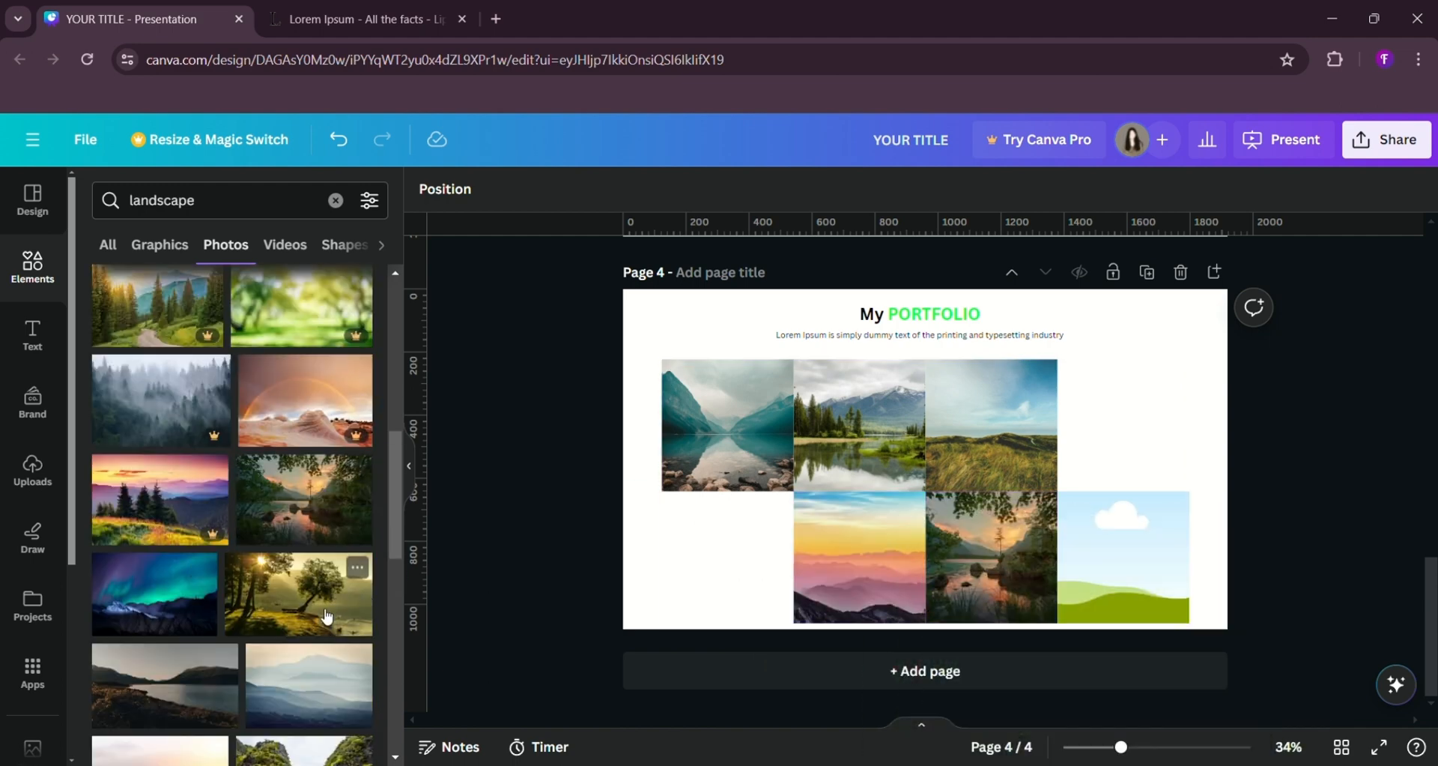
pyautogui.scroll(-4, 330, 654)
pyautogui.moveTo(183, 362); pyautogui.dragTo(1124, 562)
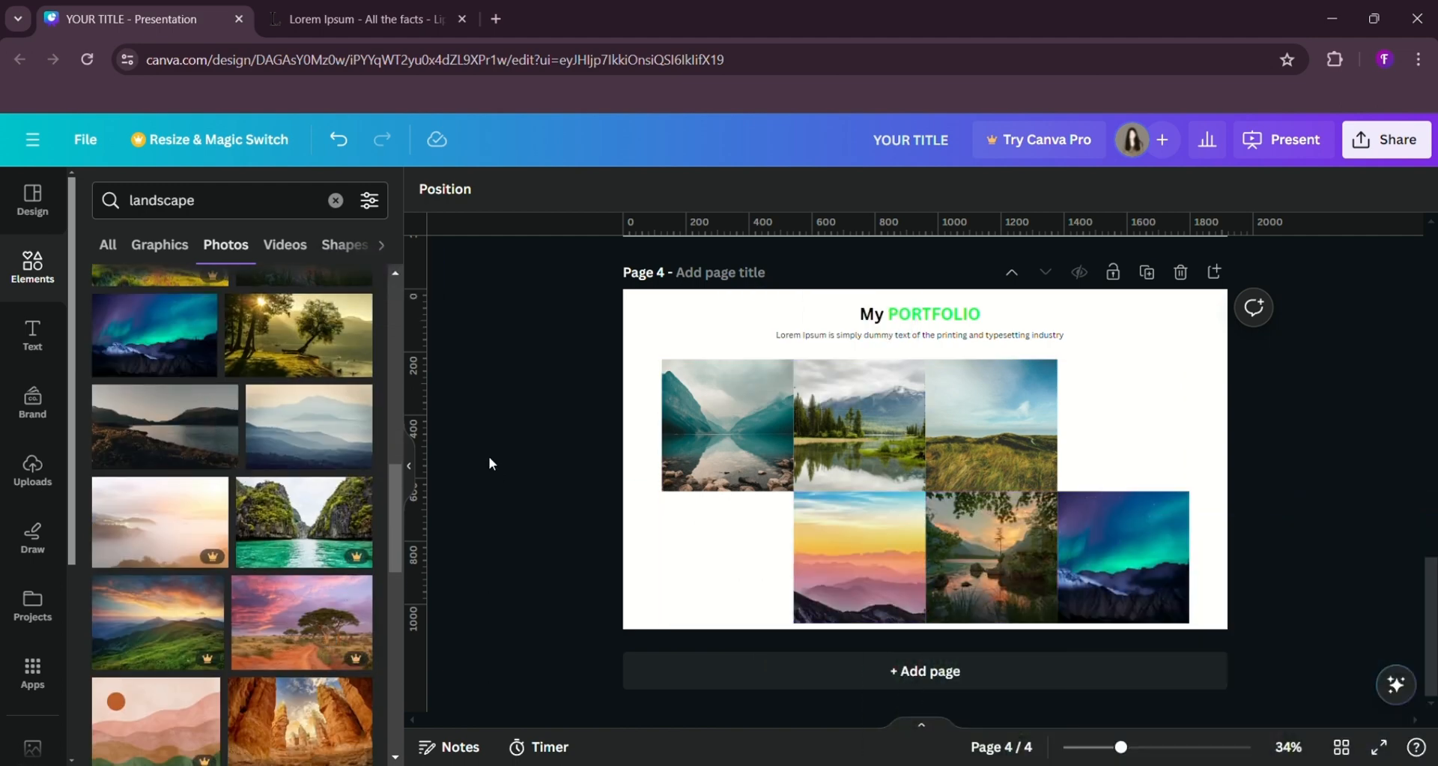
# - Apply the Classic filter to the teal lake photo in the first upper-row frame
pyautogui.moveTo(604, 411); pyautogui.dragTo(1154, 577)
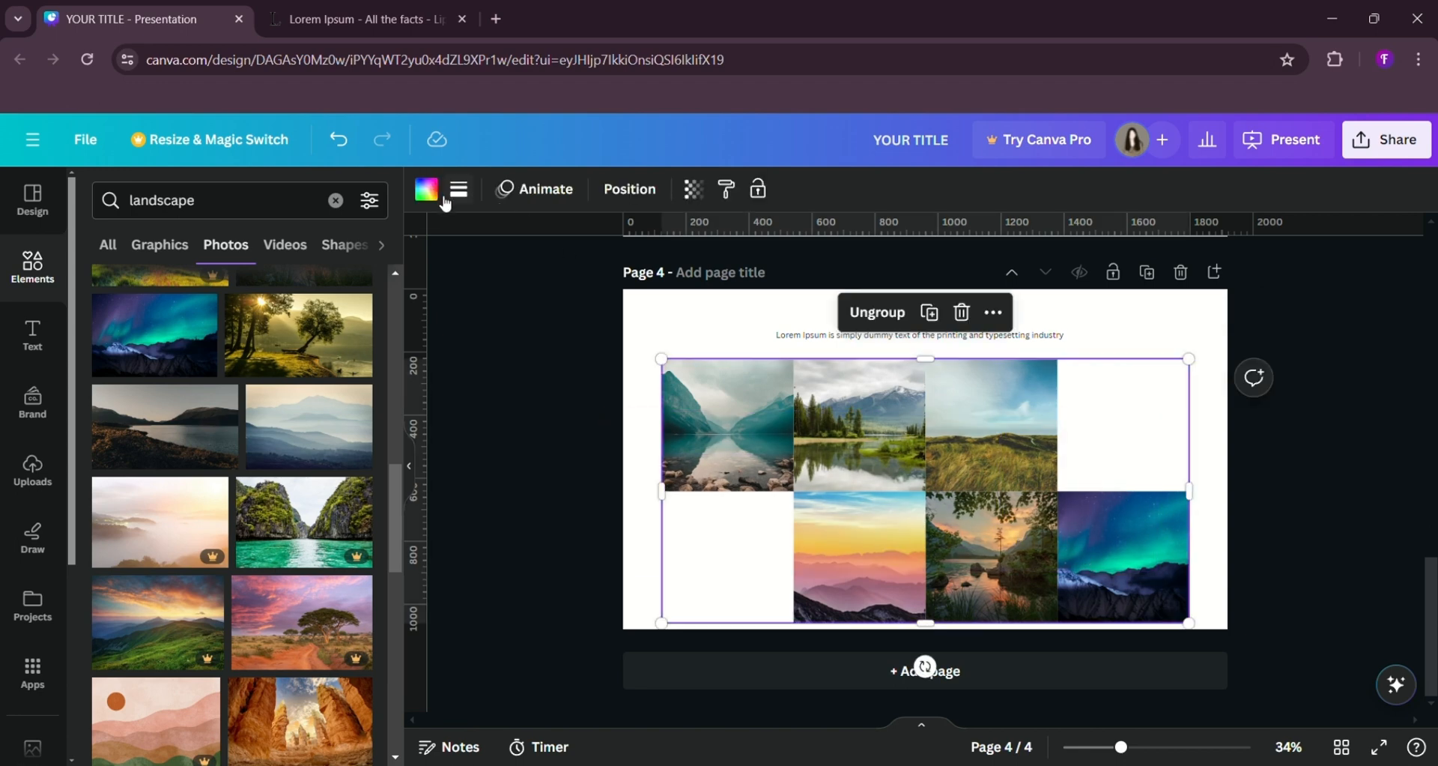
pyautogui.click(633, 382)
pyautogui.click(706, 412)
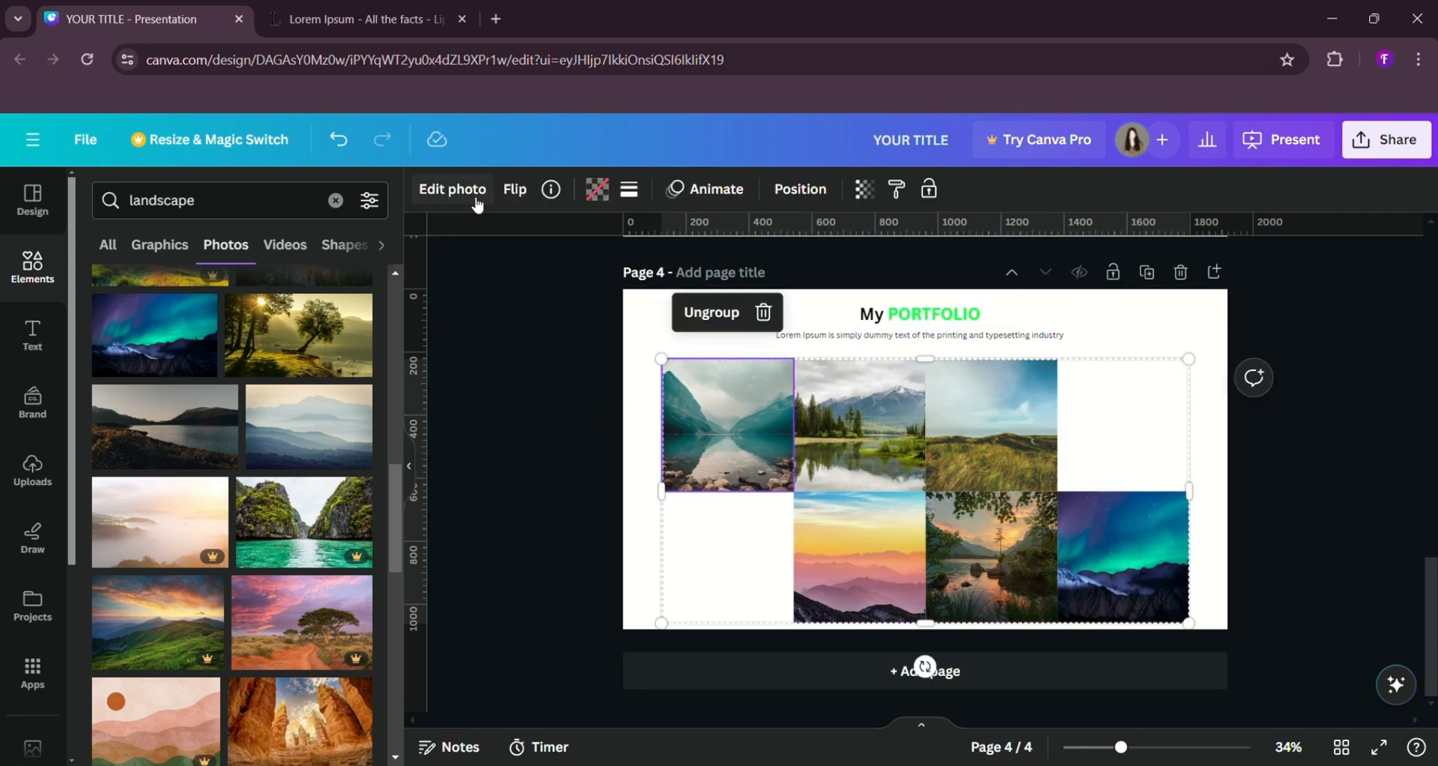
pyautogui.click(478, 201)
pyautogui.hscroll(10, 289, 629)
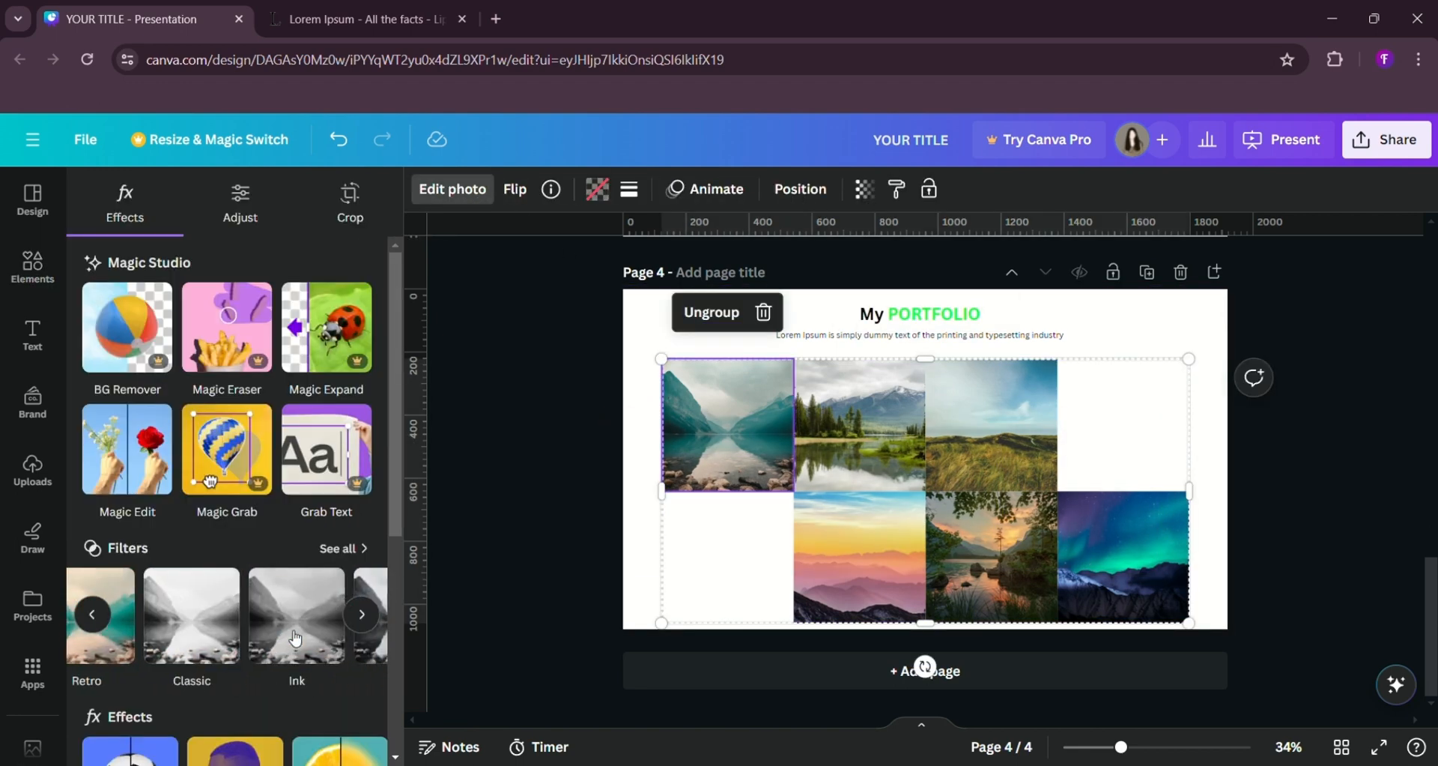
pyautogui.click(210, 626)
# - Apply a black-and-white filter to the forest lake photo in the middle upper-row frame
pyautogui.click(832, 470)
pyautogui.hscroll(10, 272, 627)
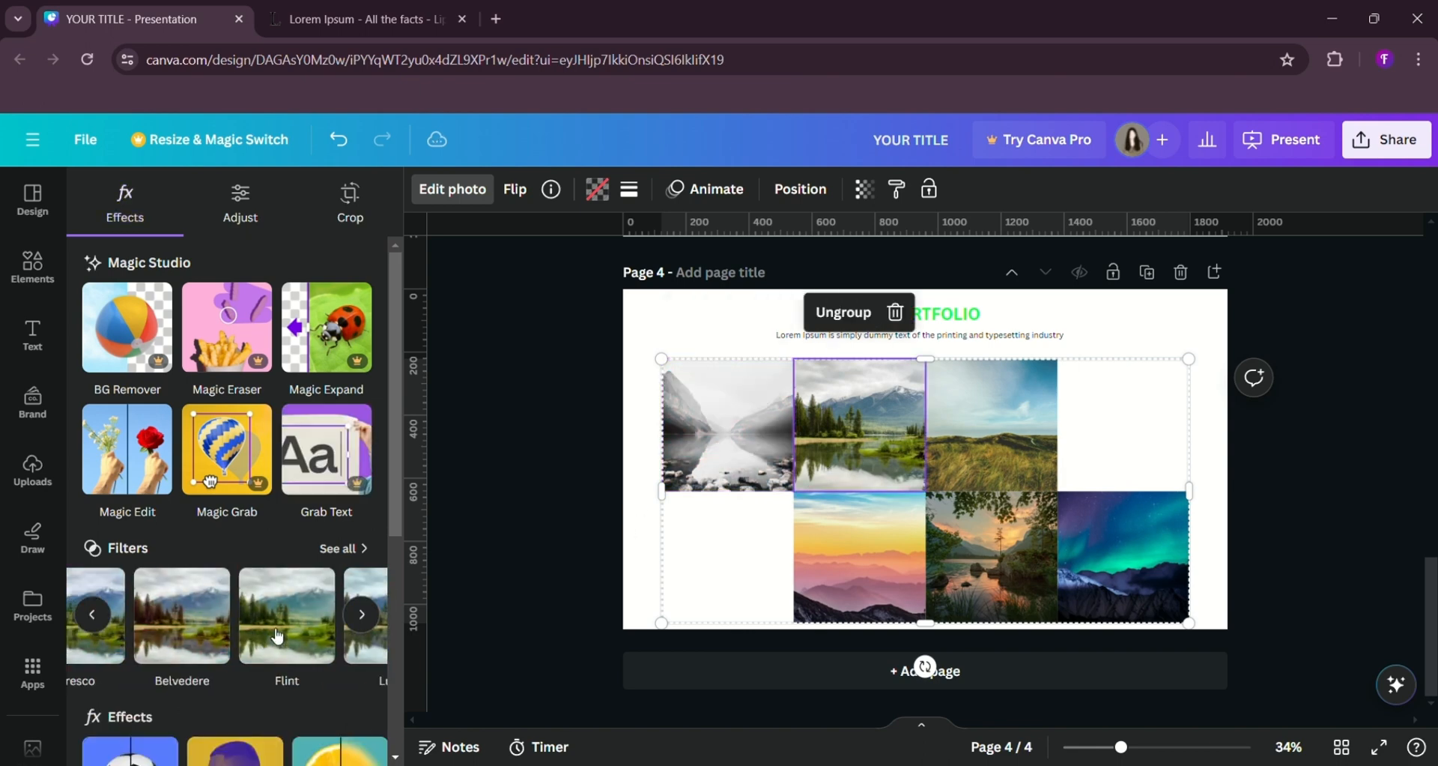
pyautogui.hscroll(3, 271, 627)
pyautogui.hscroll(-5, 271, 627)
pyautogui.click(238, 616)
# - Apply the Classic filter to the grassy hill photo in the last upper-row frame
pyautogui.click(1011, 447)
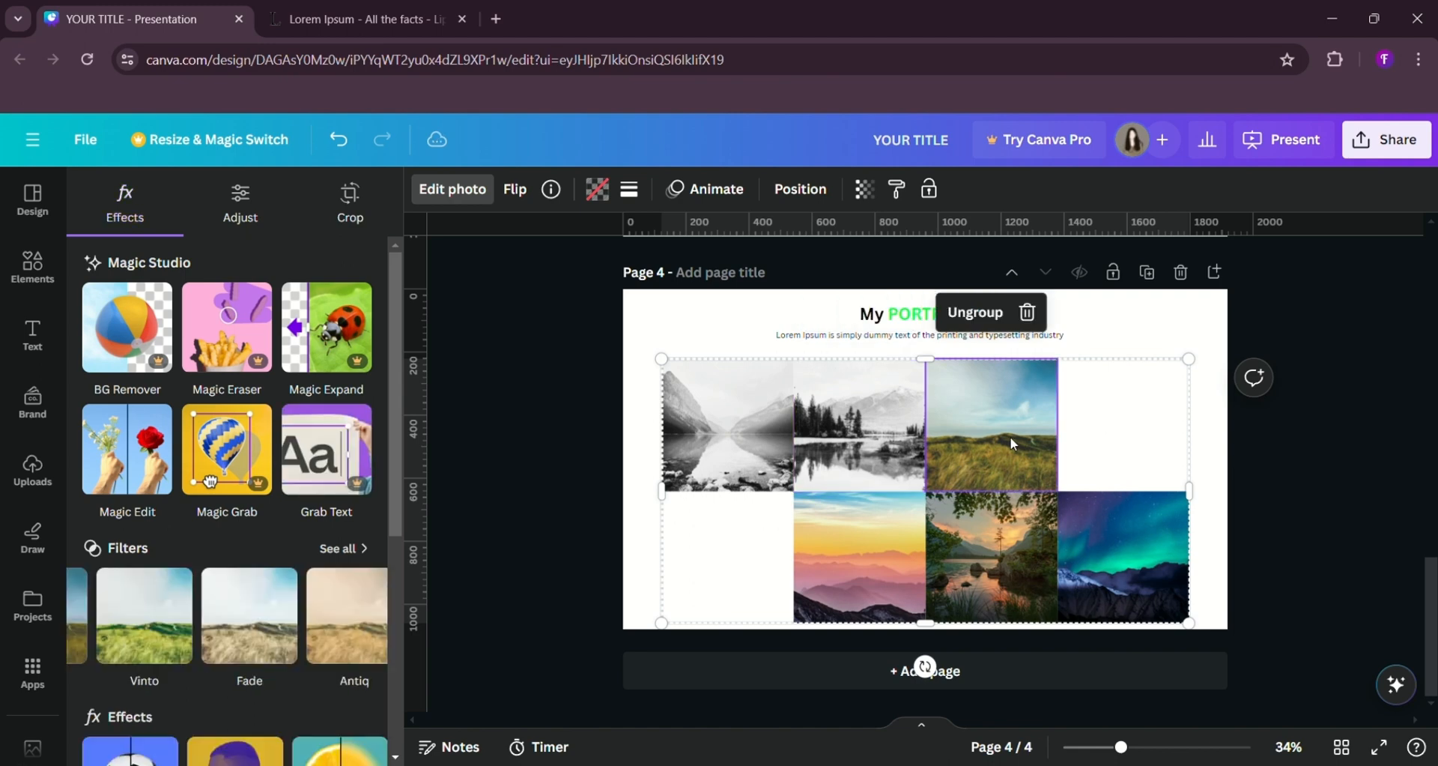
pyautogui.doubleClick(1012, 447)
pyautogui.click(314, 732)
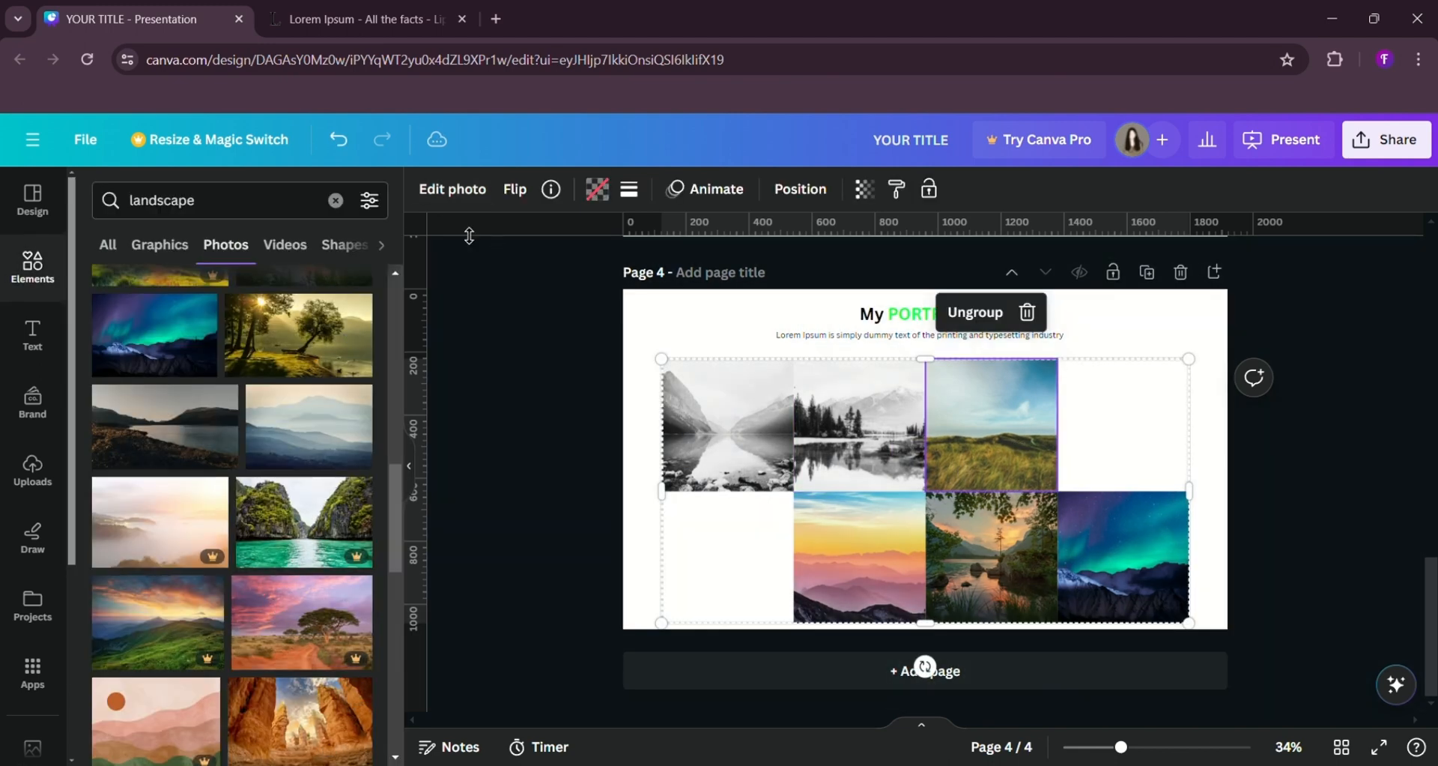
pyautogui.click(439, 199)
pyautogui.hscroll(10, 298, 575)
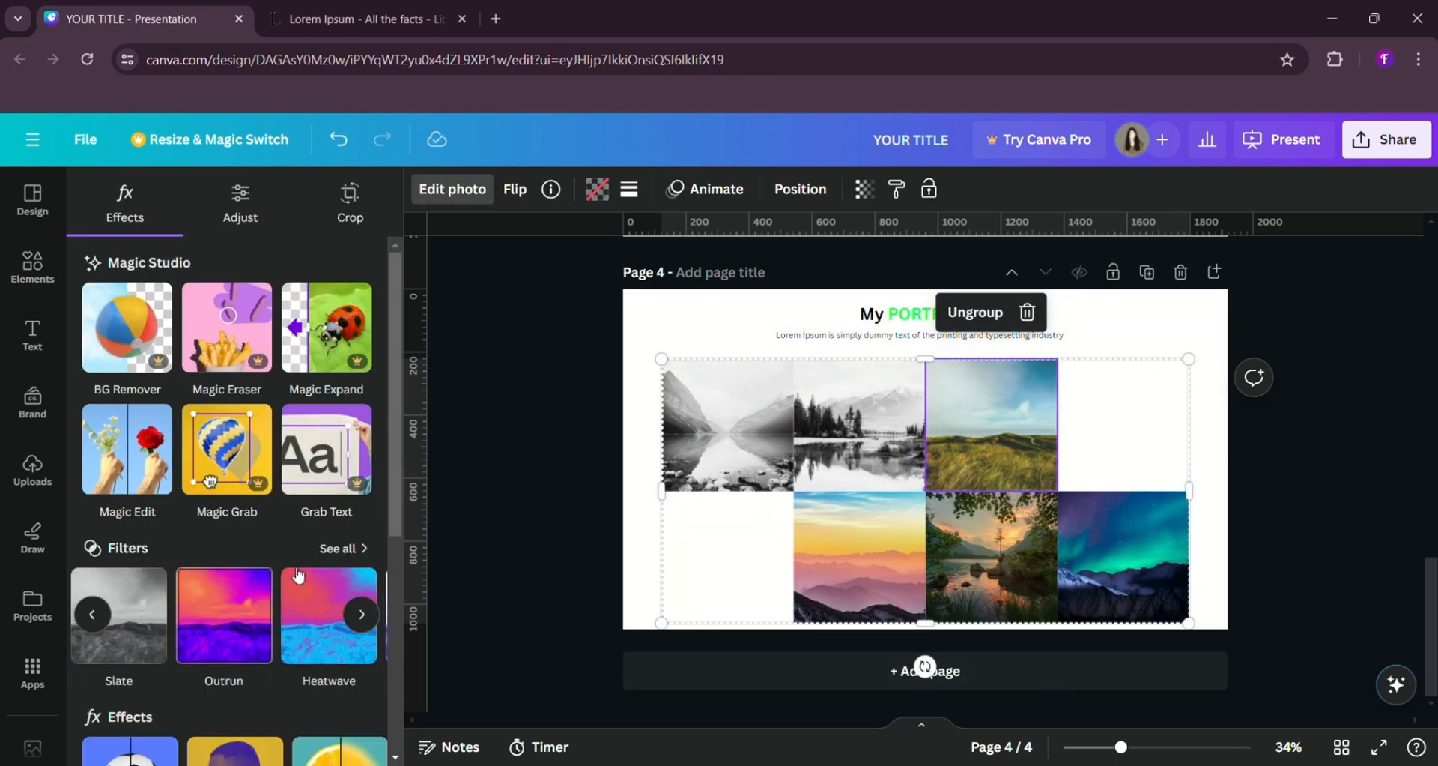
pyautogui.click(338, 618)
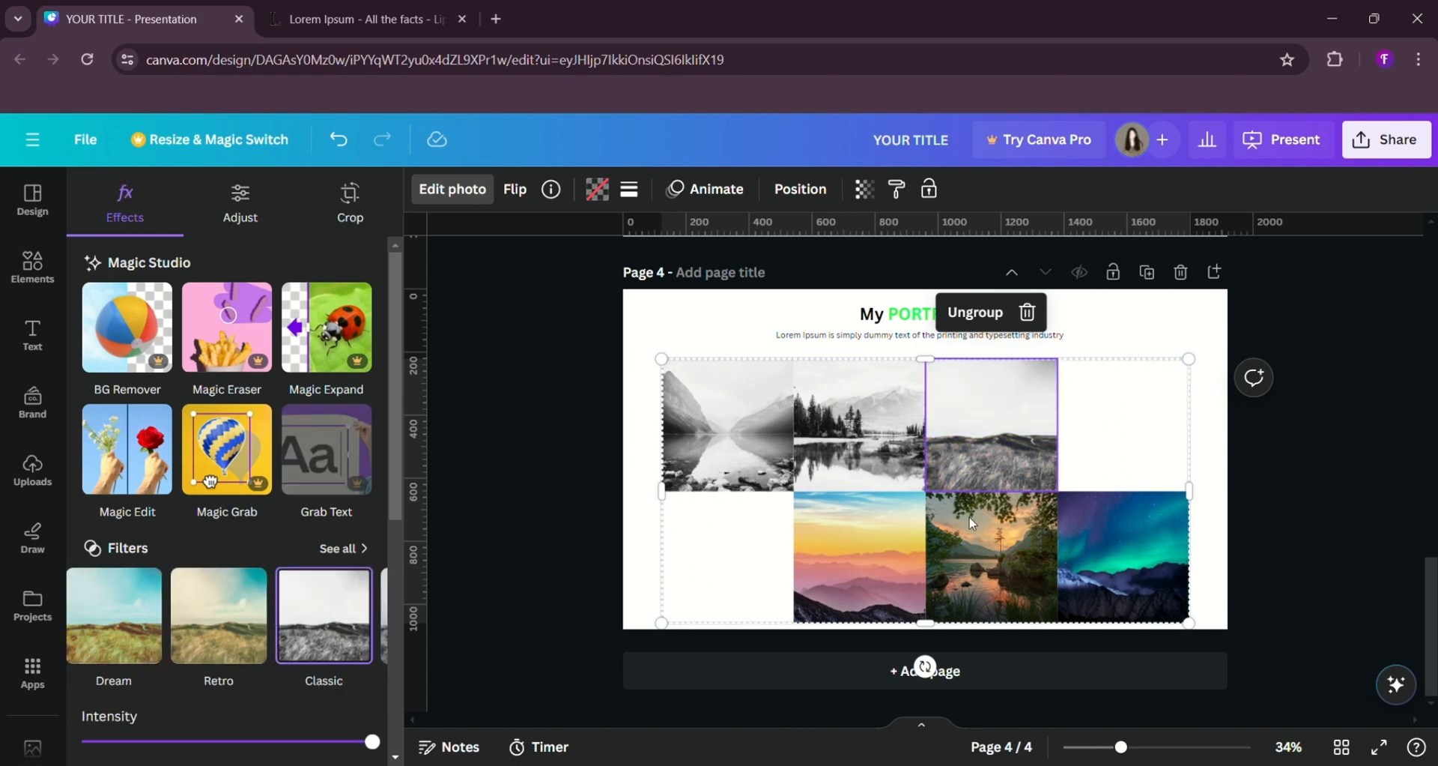
# - Apply the Classic filter to the pink sunset mountains photo in the first lower-row frame
pyautogui.doubleClick(830, 551)
pyautogui.click(317, 730)
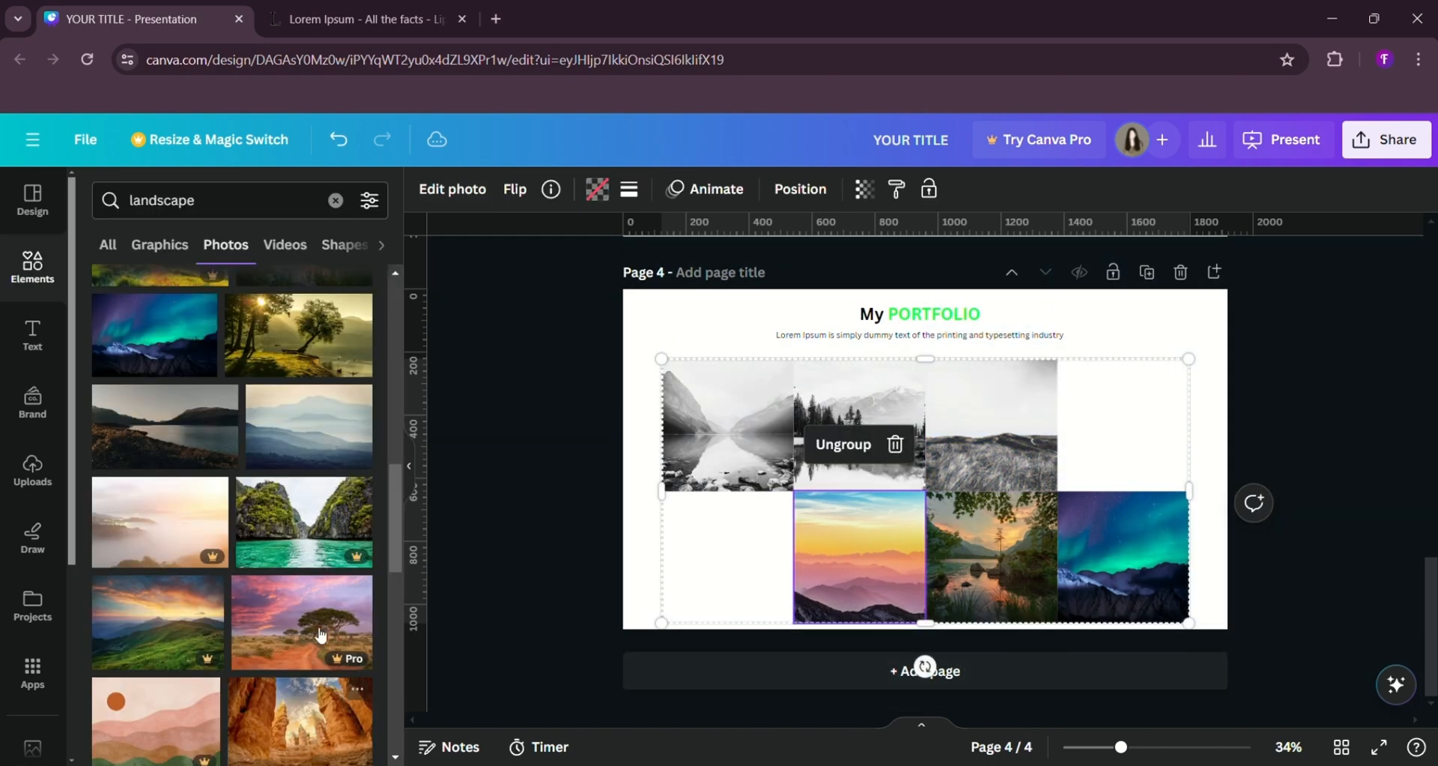
pyautogui.click(452, 188)
pyautogui.hscroll(5, 323, 602)
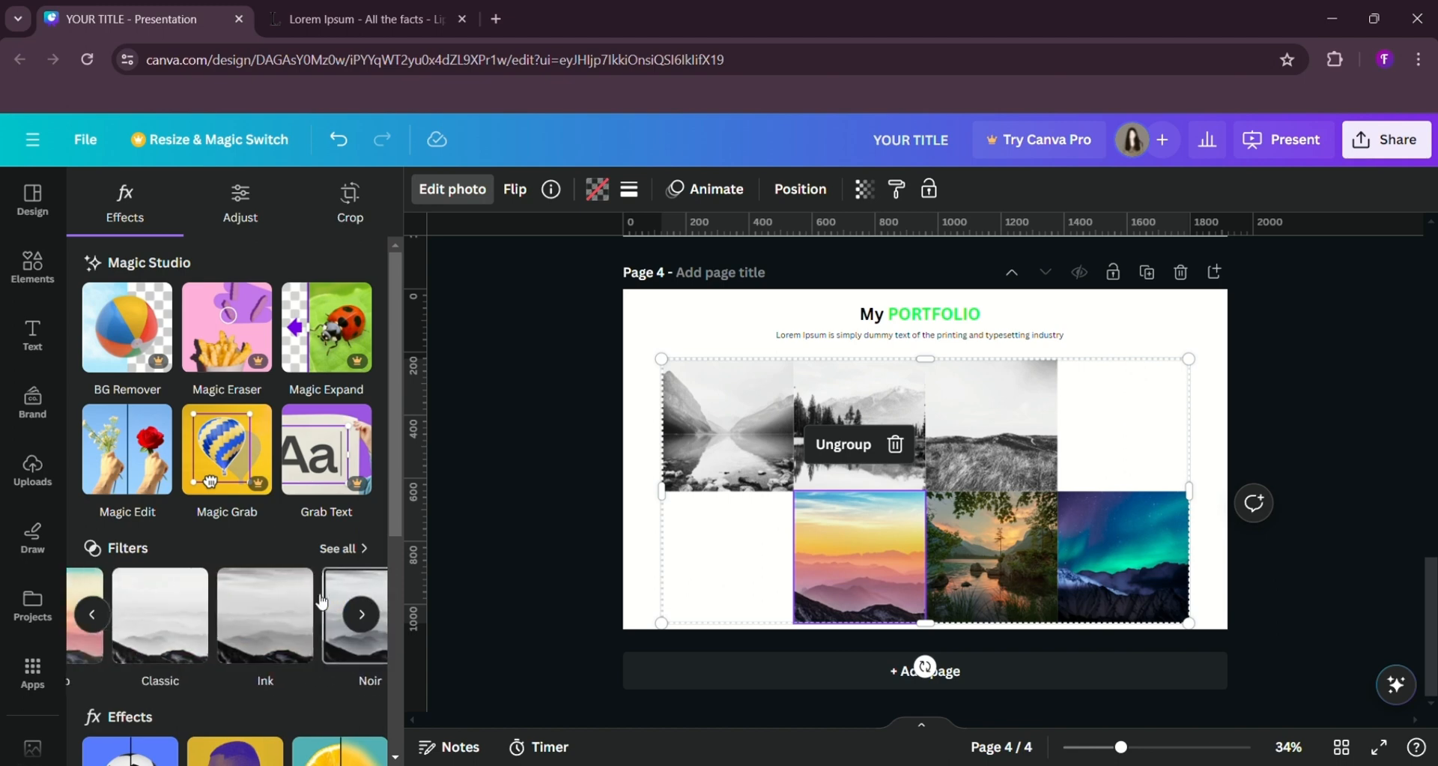
pyautogui.click(149, 637)
# - Apply the Classic filter to the sunset lake photo in the middle lower-row frame
pyautogui.doubleClick(979, 572)
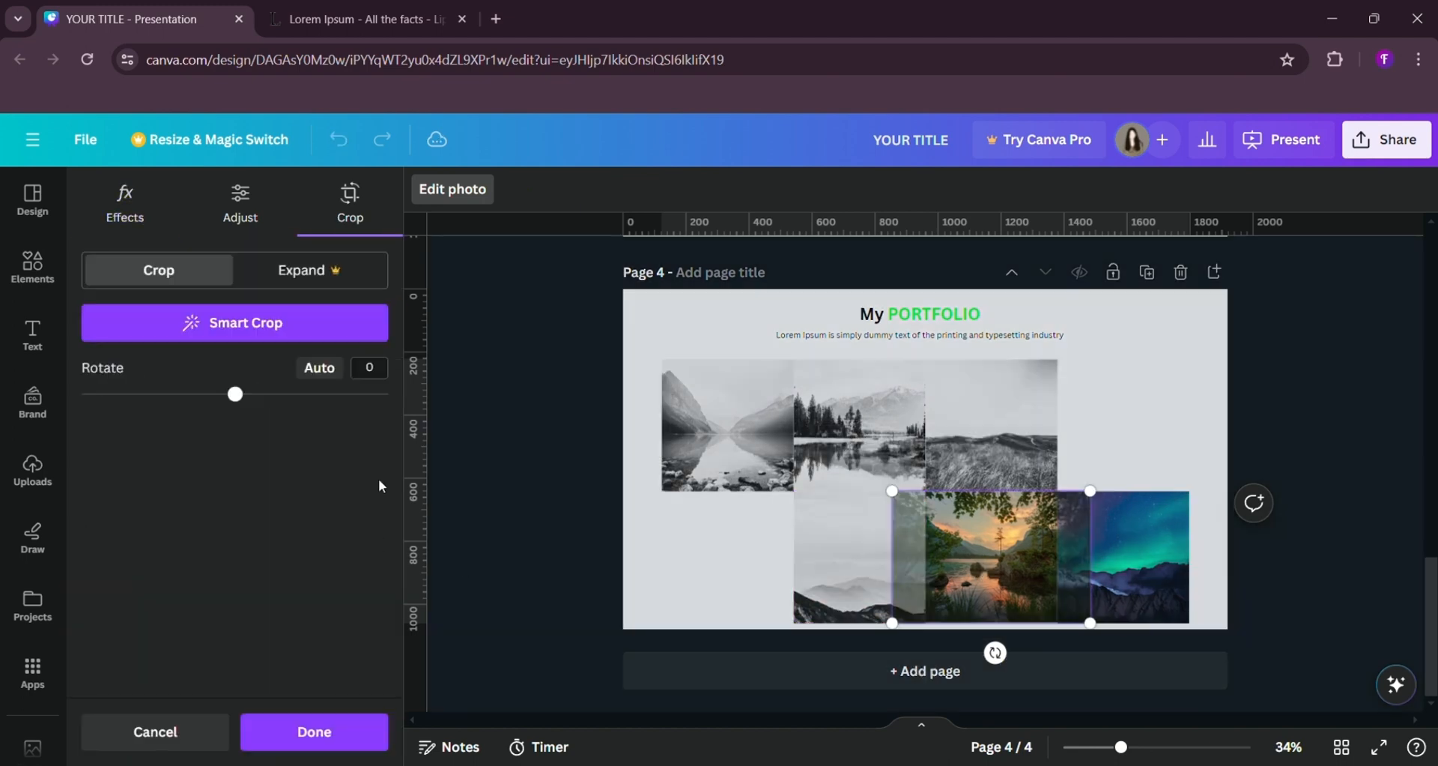
pyautogui.click(459, 214)
pyautogui.click(452, 191)
pyautogui.hscroll(5, 313, 614)
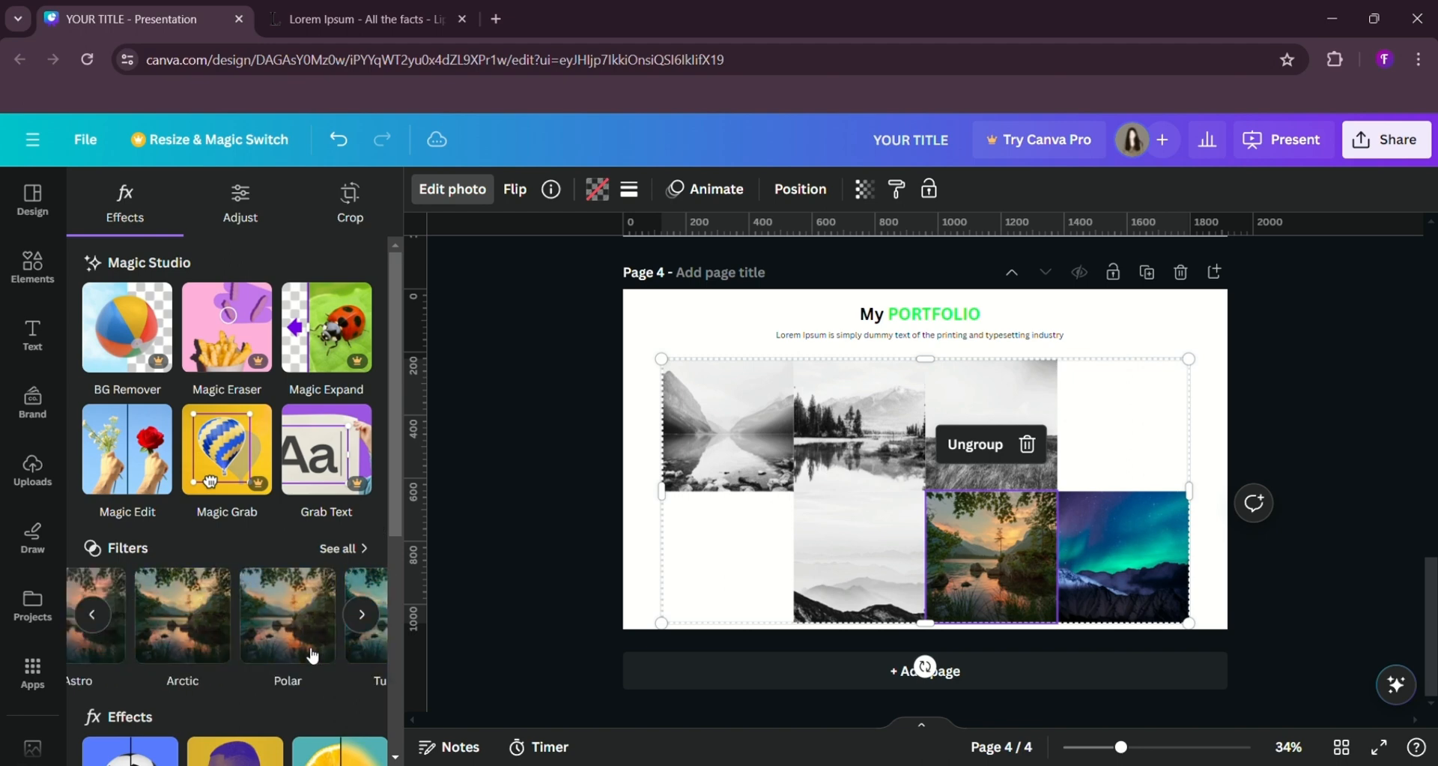
pyautogui.click(217, 633)
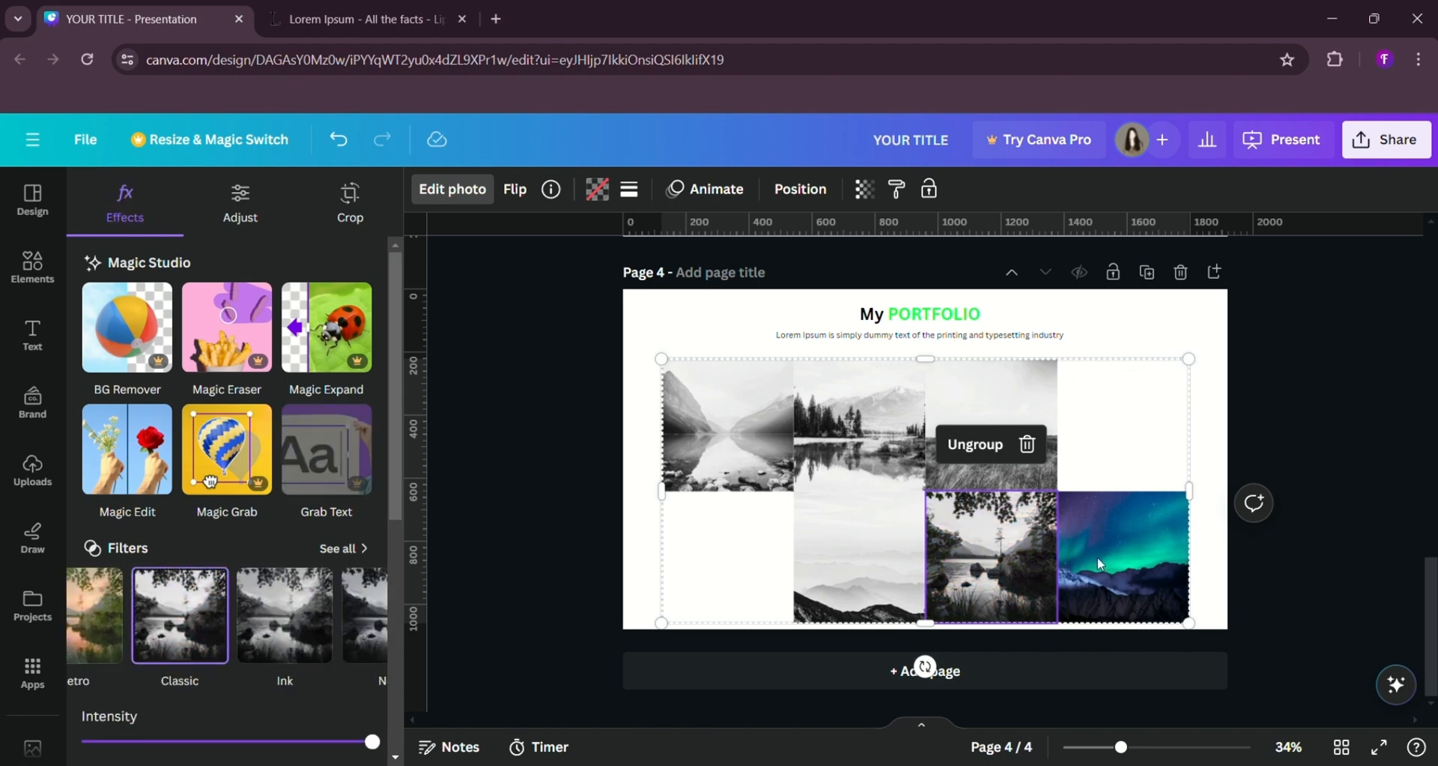
# - Apply the Classic filter to the northern lights photo in the last lower-row frame
pyautogui.press('Tab')
pyautogui.hscroll(5, 305, 657)
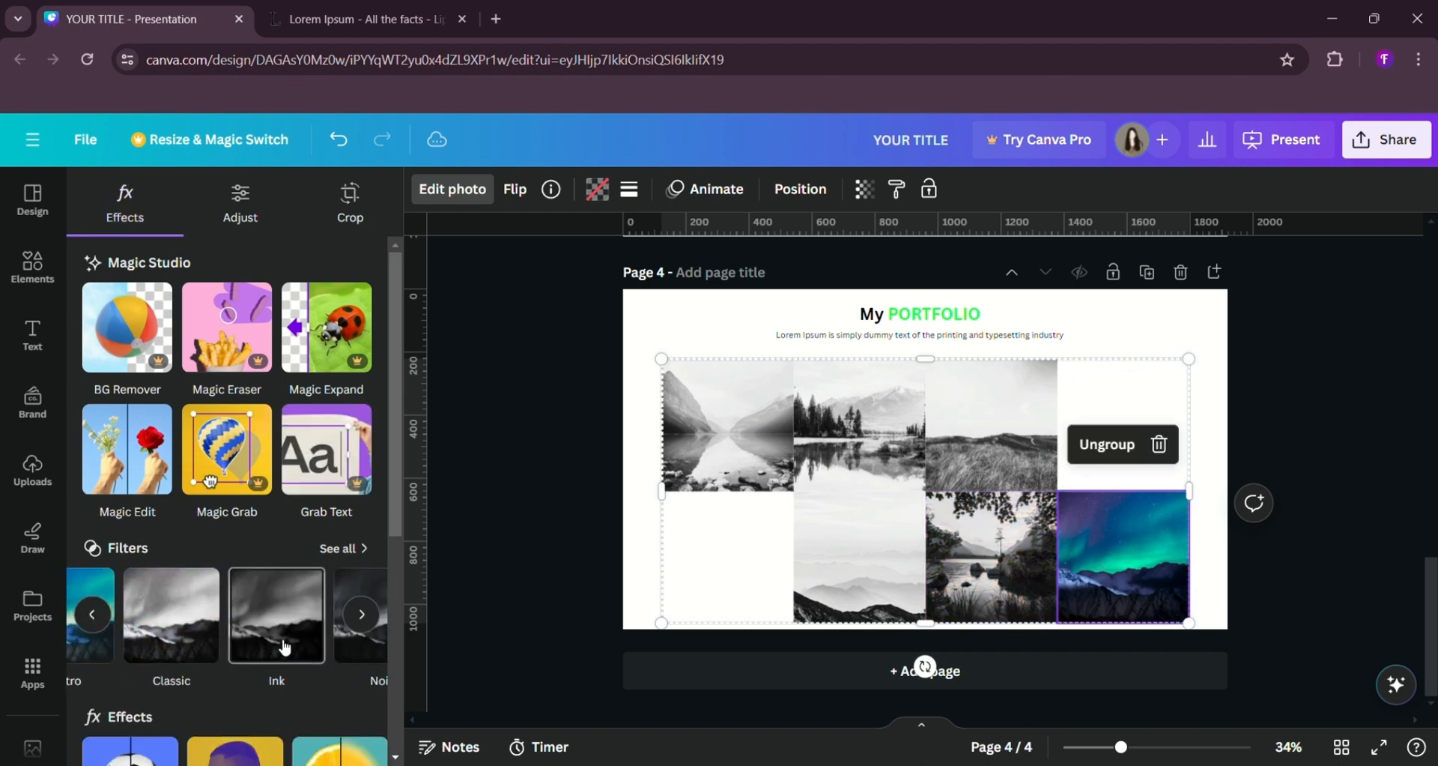
pyautogui.click(189, 614)
pyautogui.click(490, 483)
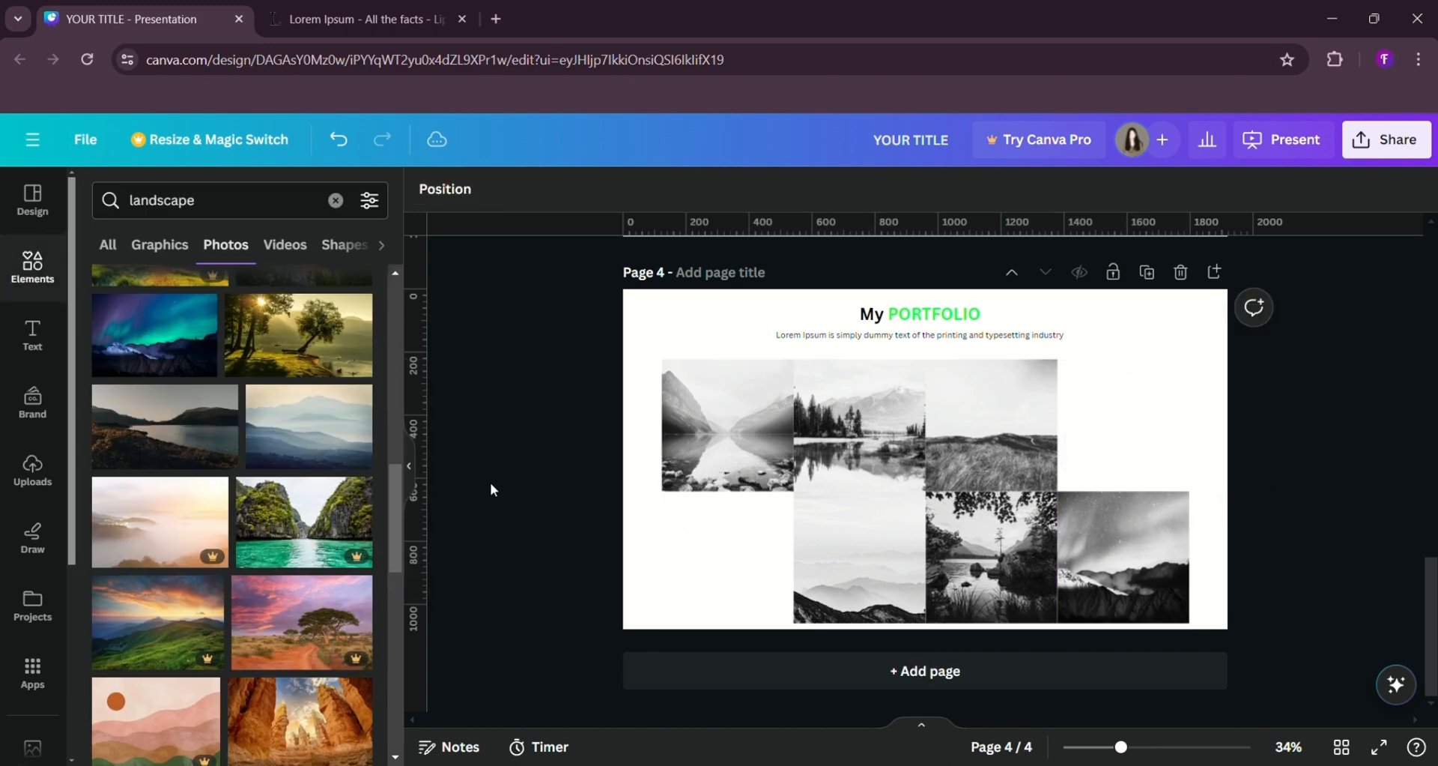
# - Add a finely serrated starburst shape to page 4, shrink it and center it over the middle of the photo grid
pyautogui.click(32, 264)
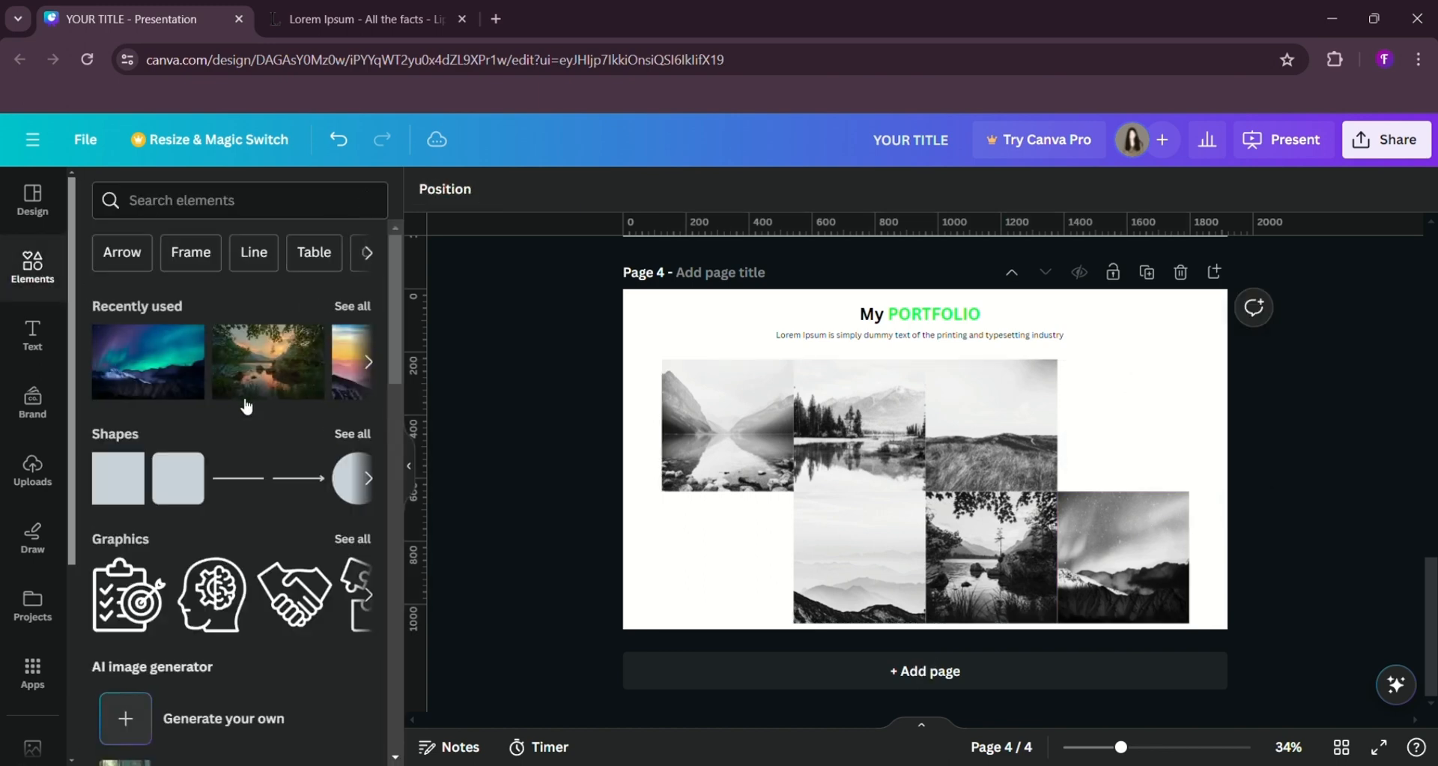
pyautogui.click(347, 437)
pyautogui.scroll(-5, 242, 527)
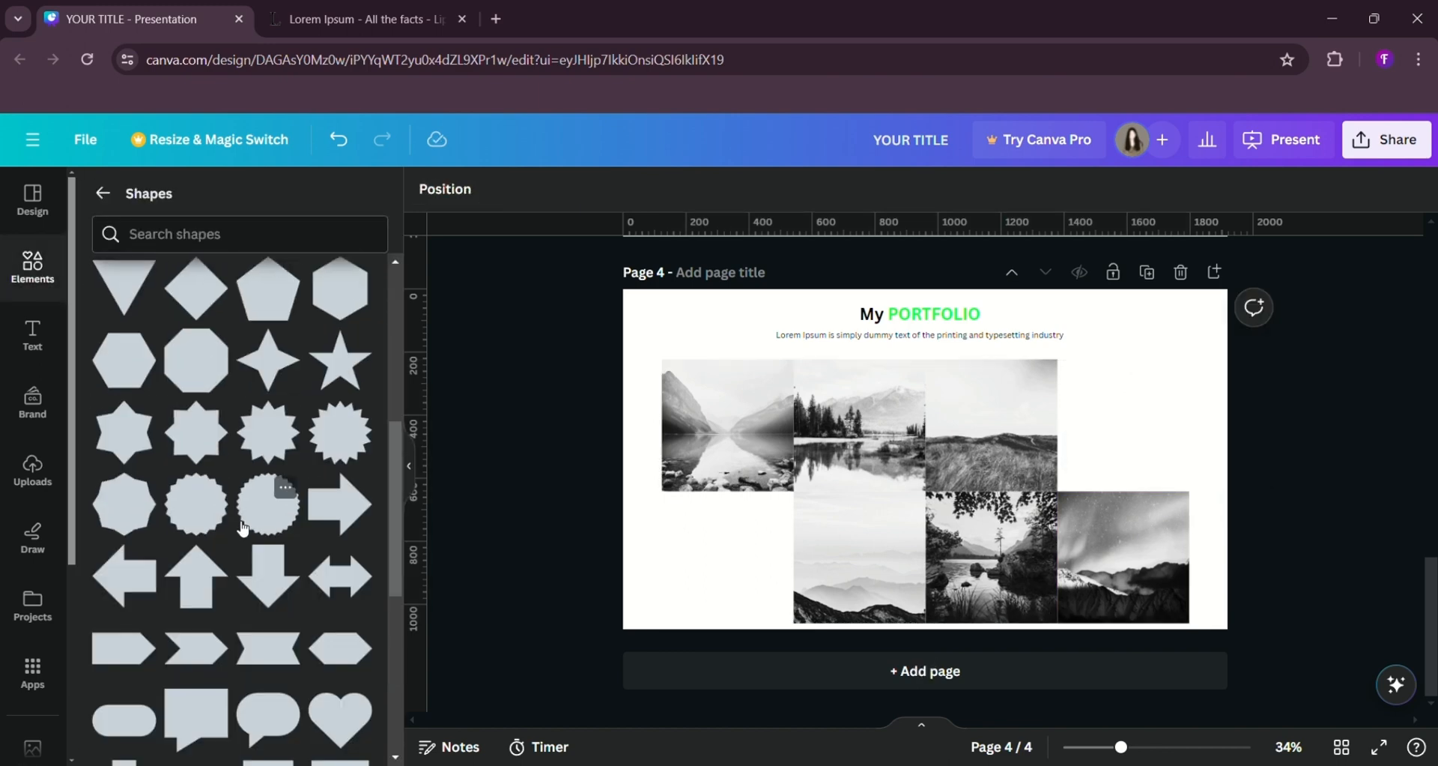
pyautogui.click(284, 535)
pyautogui.moveTo(871, 400); pyautogui.dragTo(746, 279)
pyautogui.moveTo(805, 388); pyautogui.dragTo(861, 480)
pyautogui.moveTo(819, 389); pyautogui.dragTo(866, 436)
pyautogui.moveTo(903, 490); pyautogui.dragTo(885, 465)
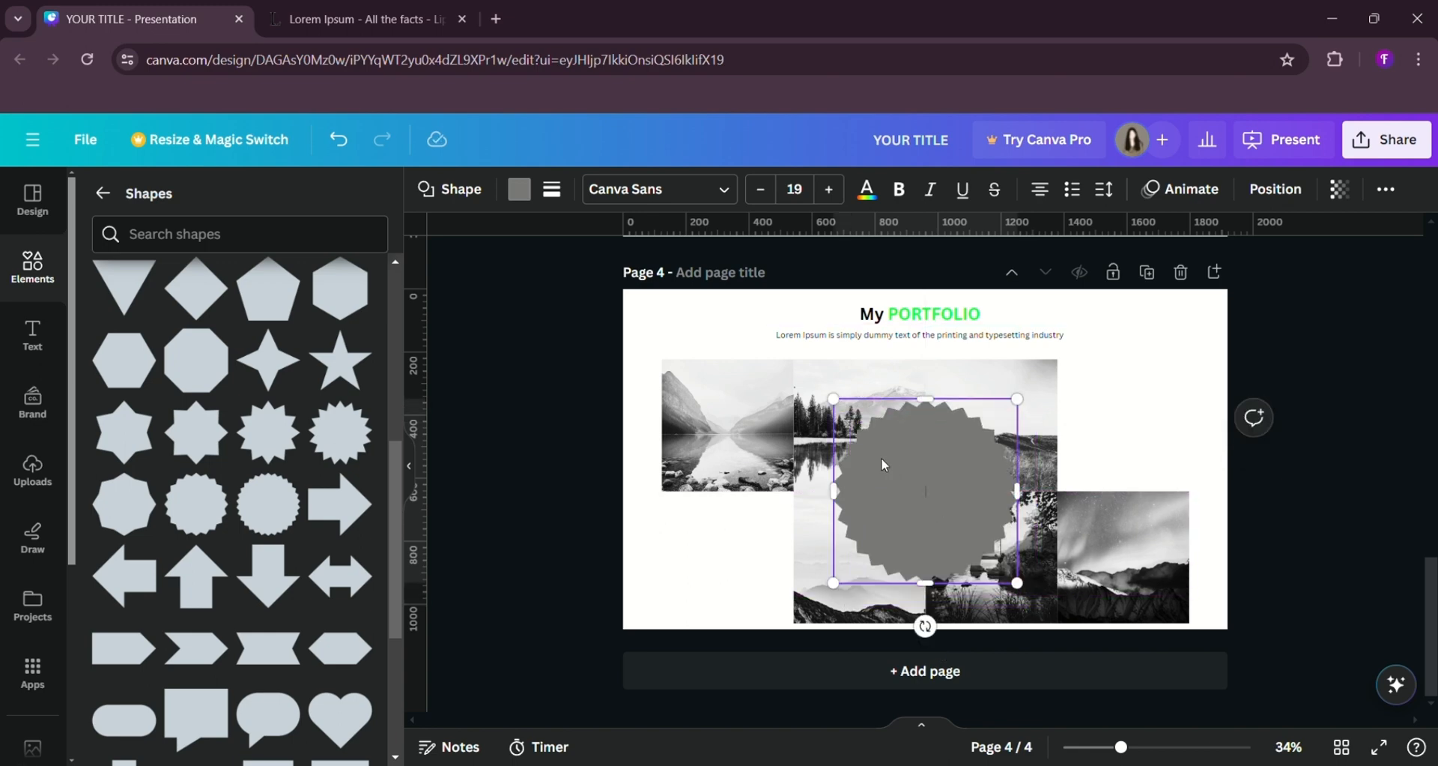
# - Set the starburst's text color to the document green #00ff38
pyautogui.click(867, 191)
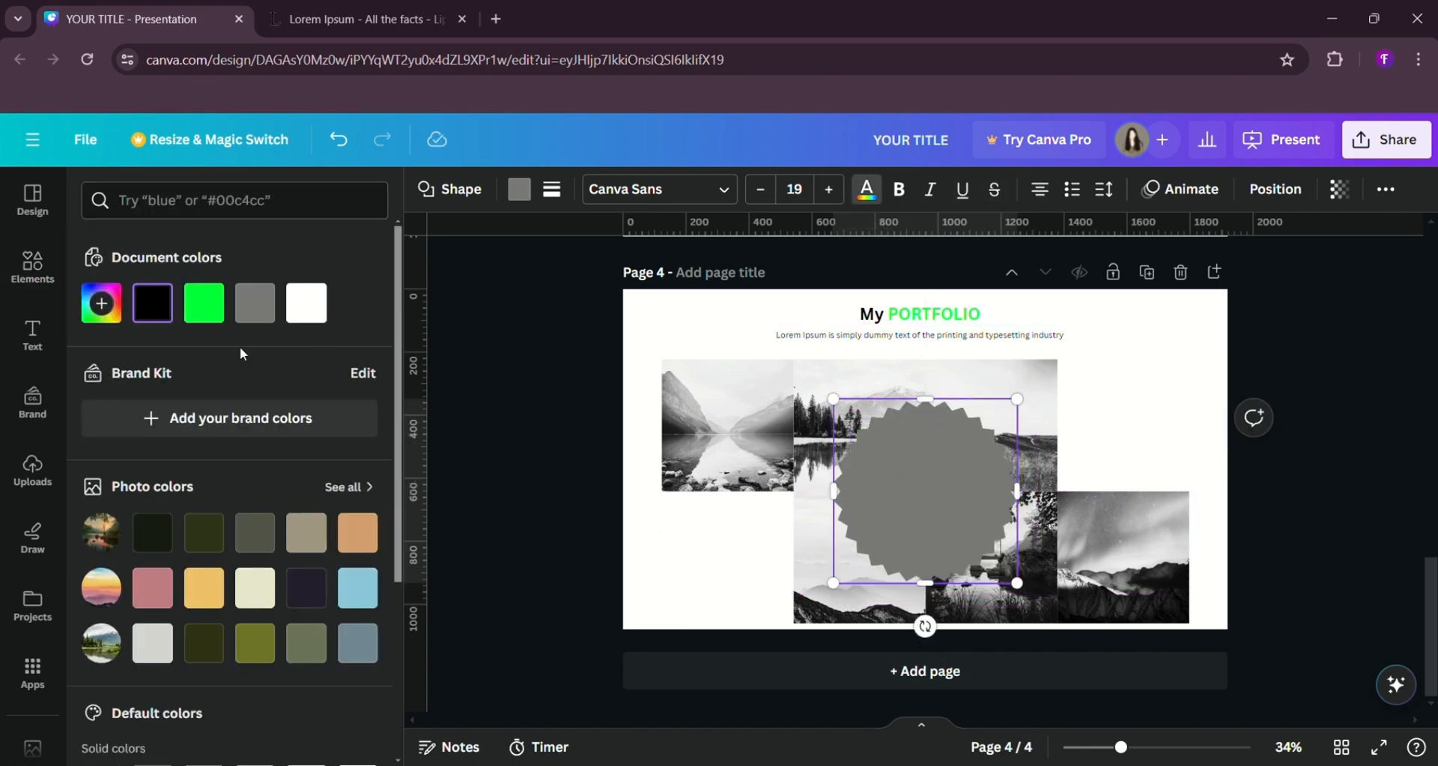
pyautogui.click(244, 411)
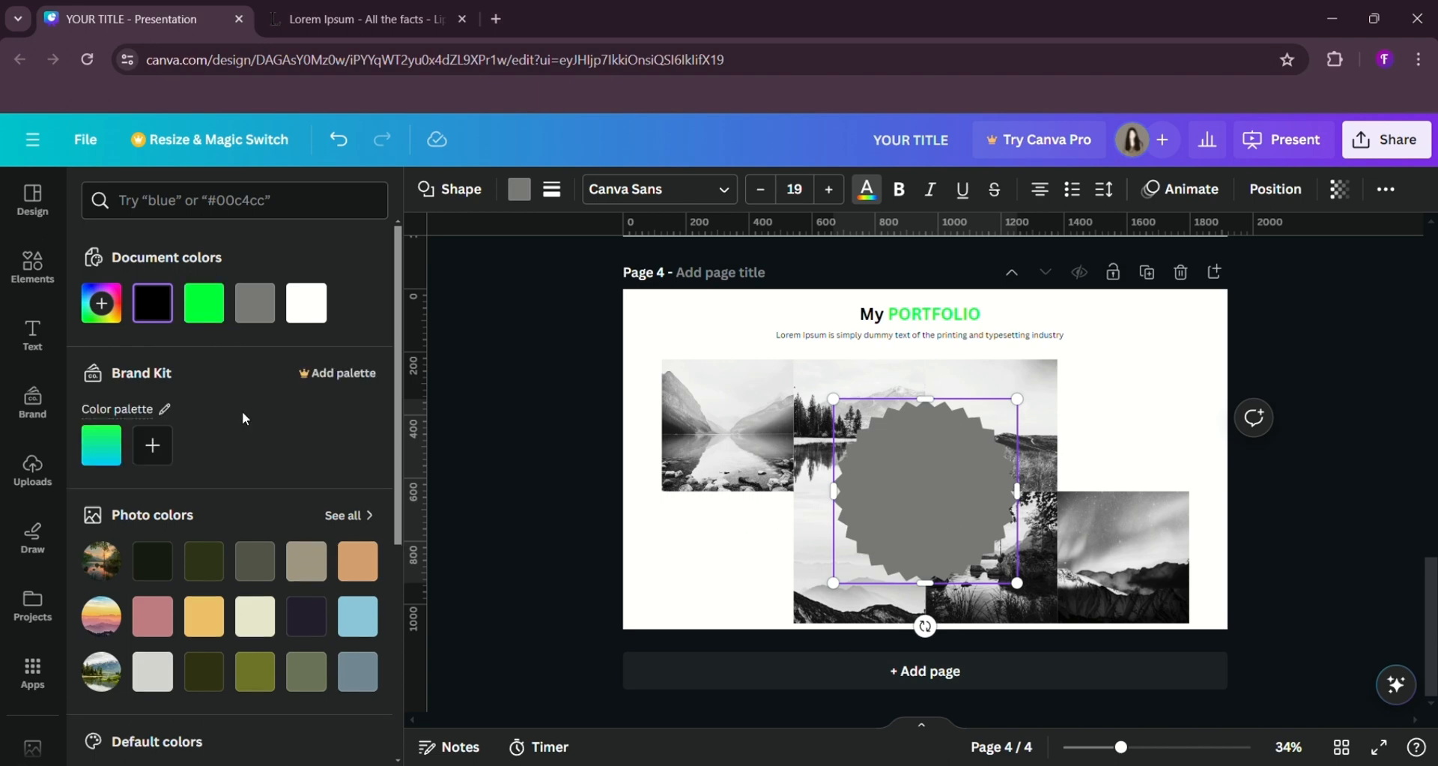
pyautogui.click(323, 553)
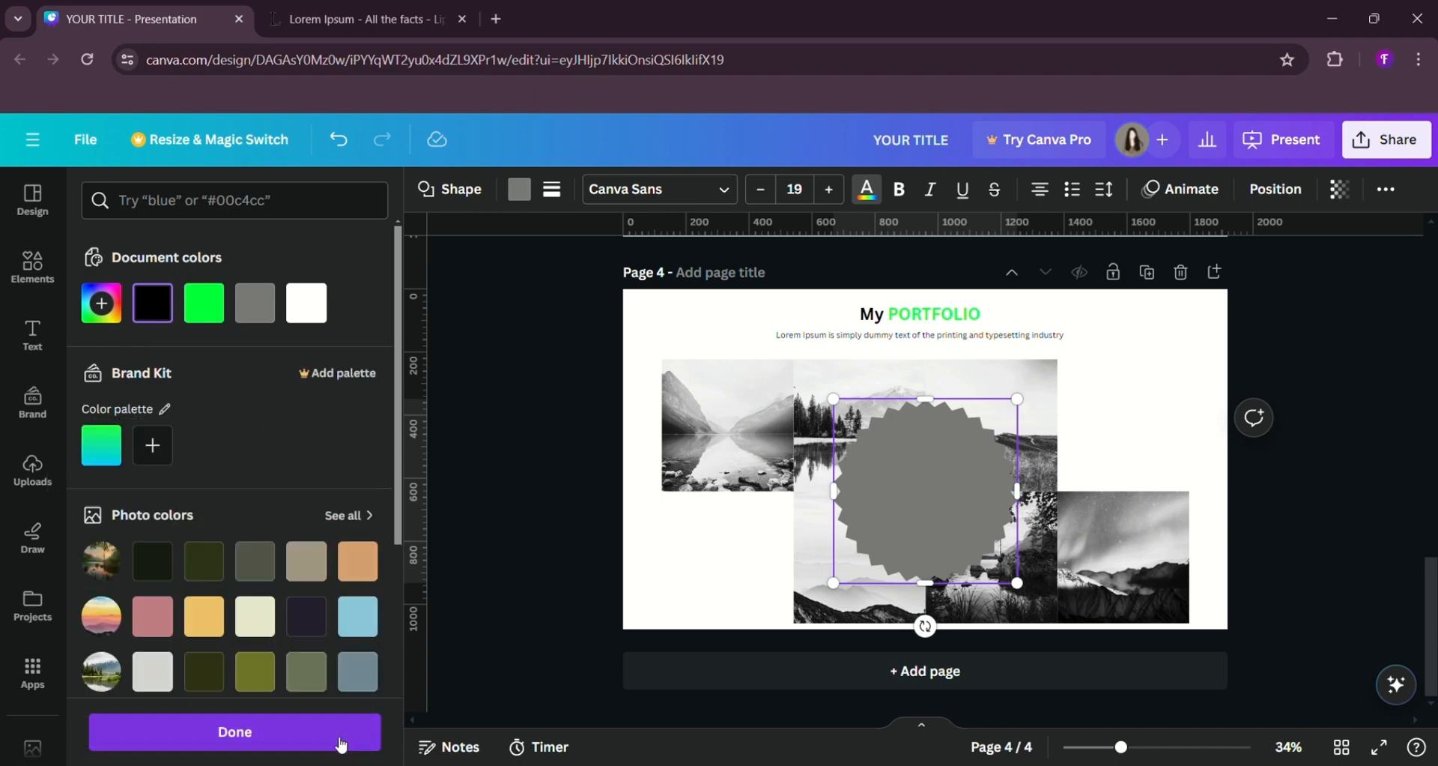
pyautogui.click(339, 743)
pyautogui.click(200, 314)
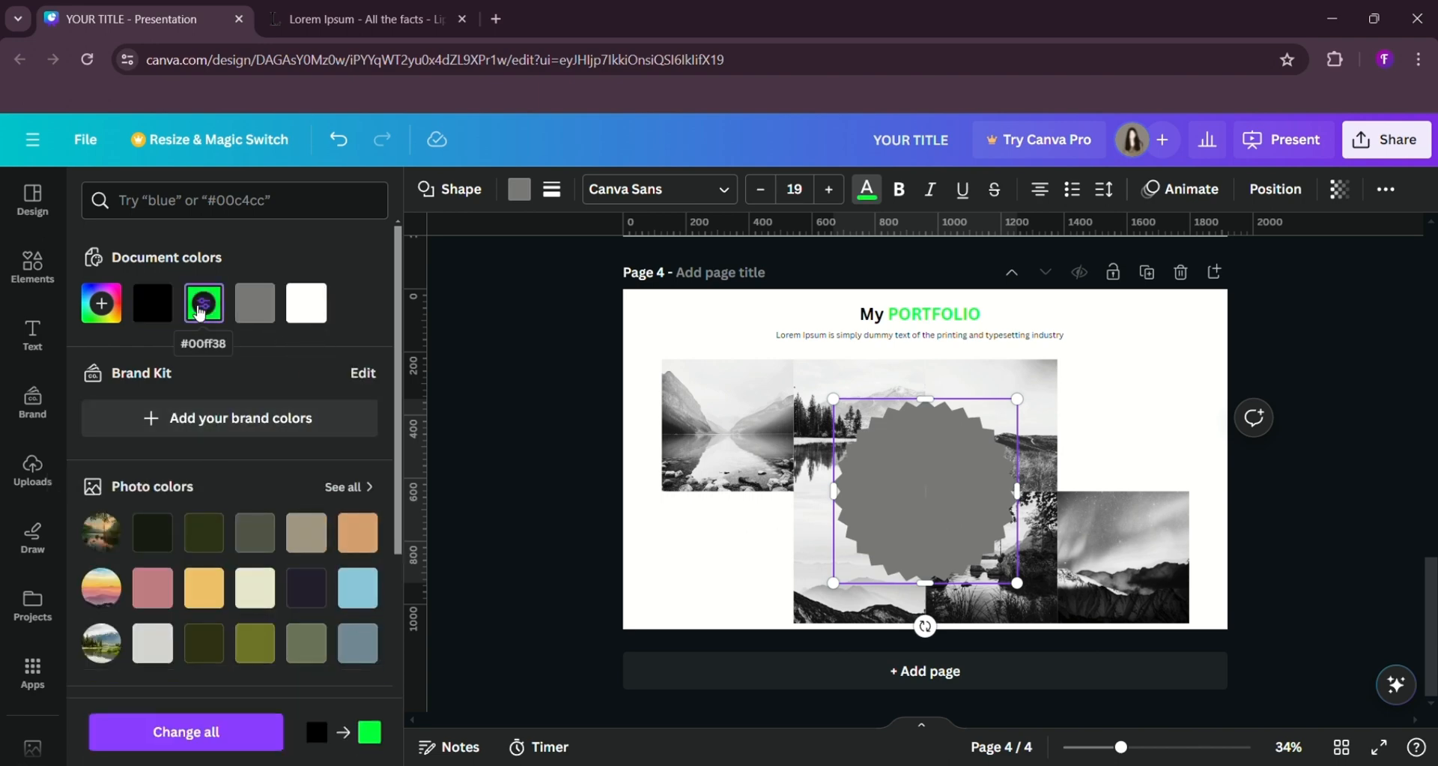
pyautogui.click(102, 303)
pyautogui.click(478, 344)
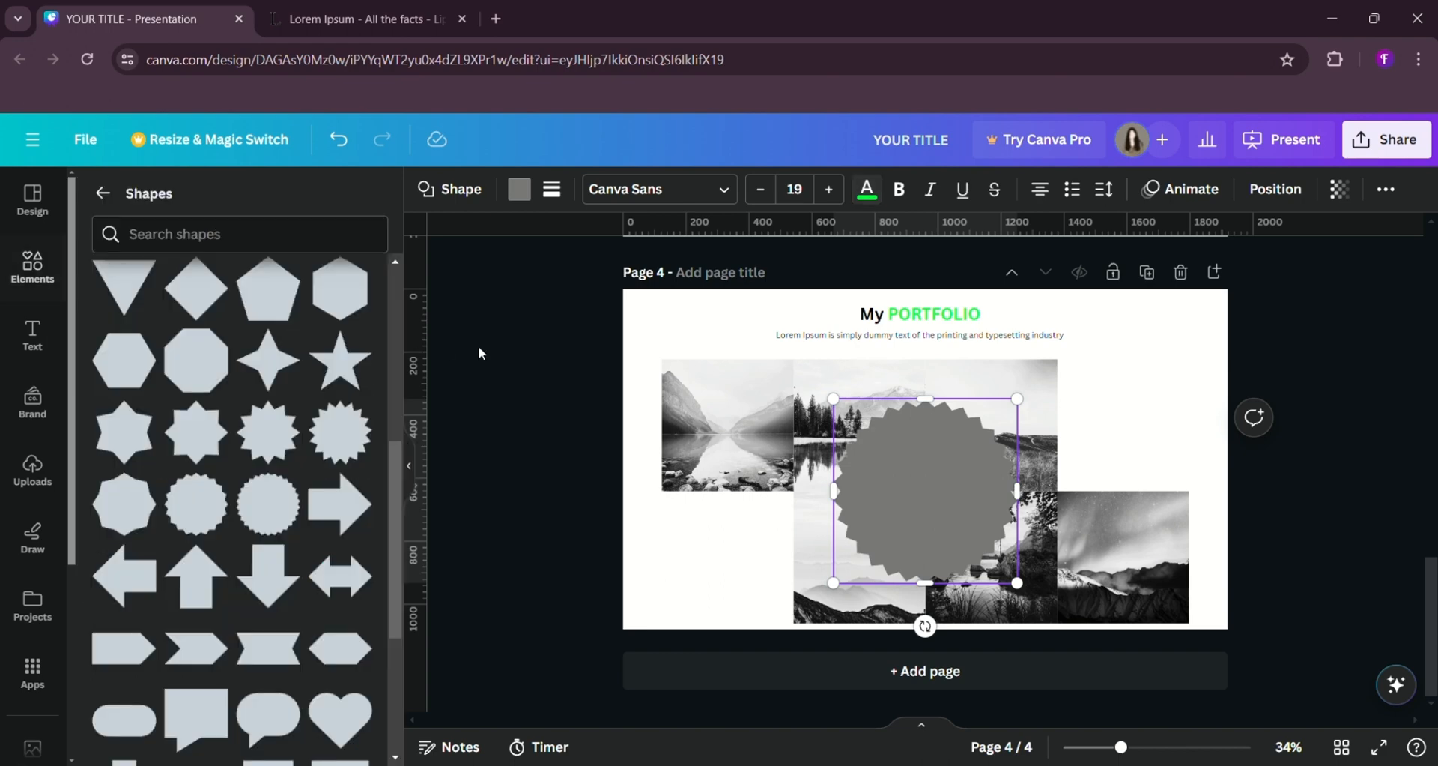
# - Fill the starburst with the green-to-blue gradient from the Brand Kit palette and make it partly transparent over the photos
pyautogui.click(986, 492)
pyautogui.click(535, 194)
pyautogui.click(101, 496)
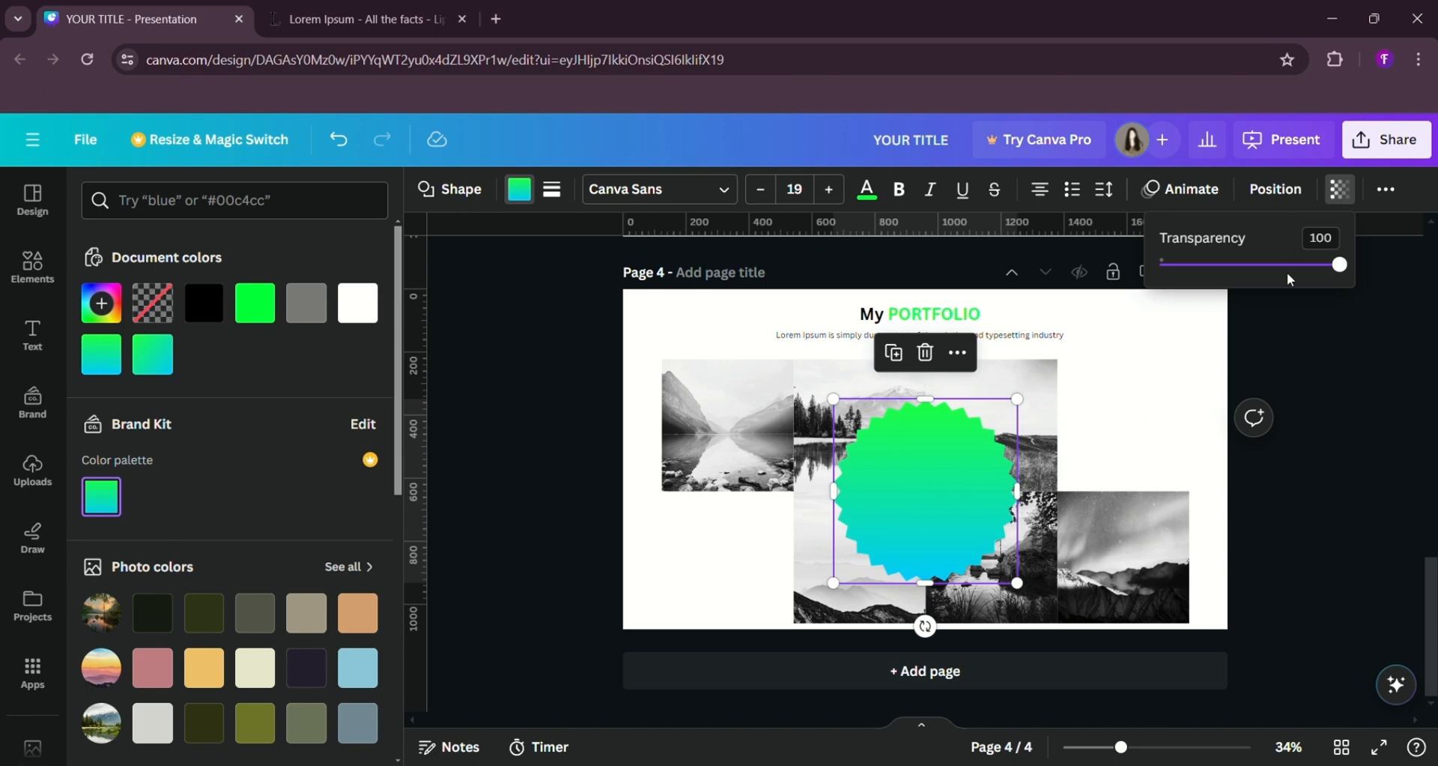
pyautogui.click(1290, 266)
pyautogui.click(1310, 330)
pyautogui.click(1310, 330)
# - Add the heading text "HEADING" at size 75 and center it across the upper part of the starburst
pyautogui.click(32, 335)
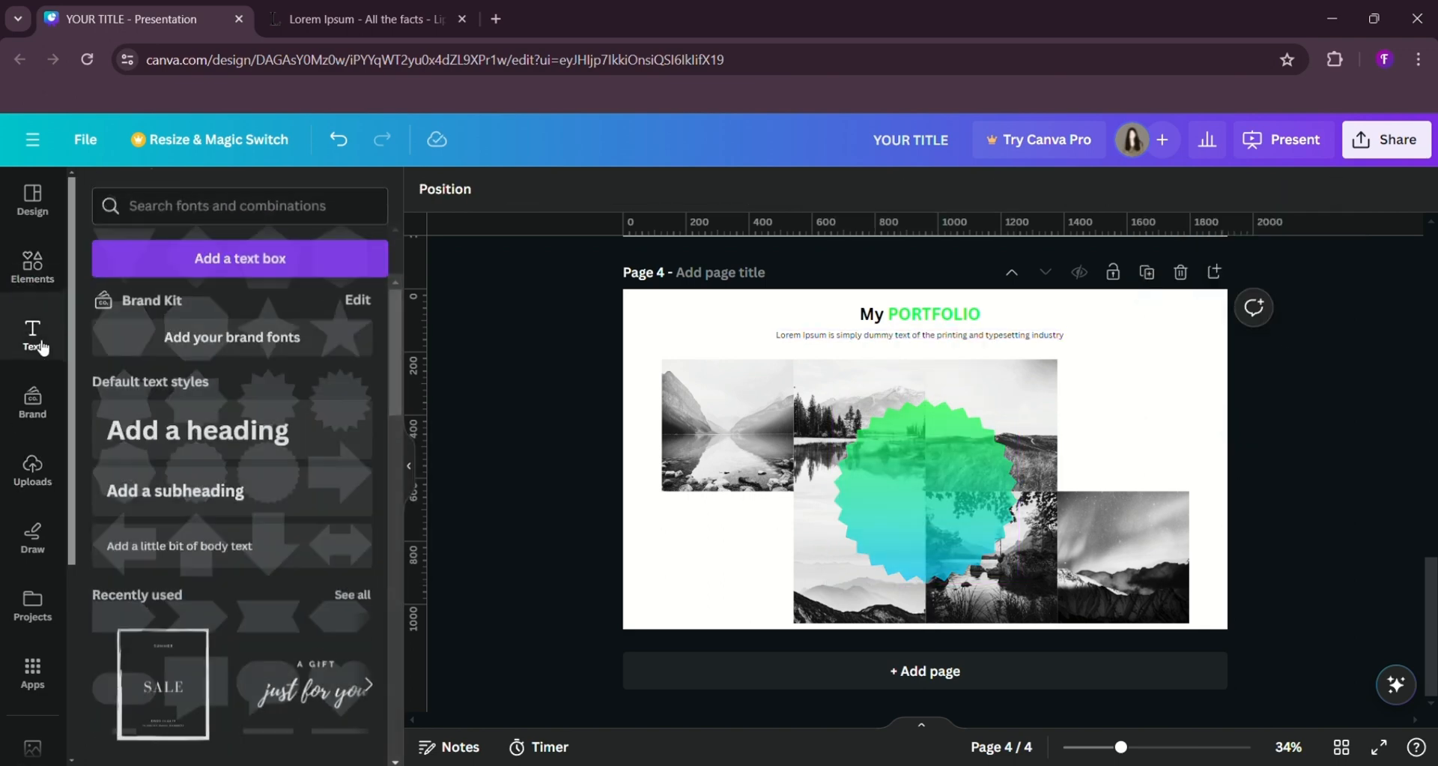
pyautogui.click(246, 405)
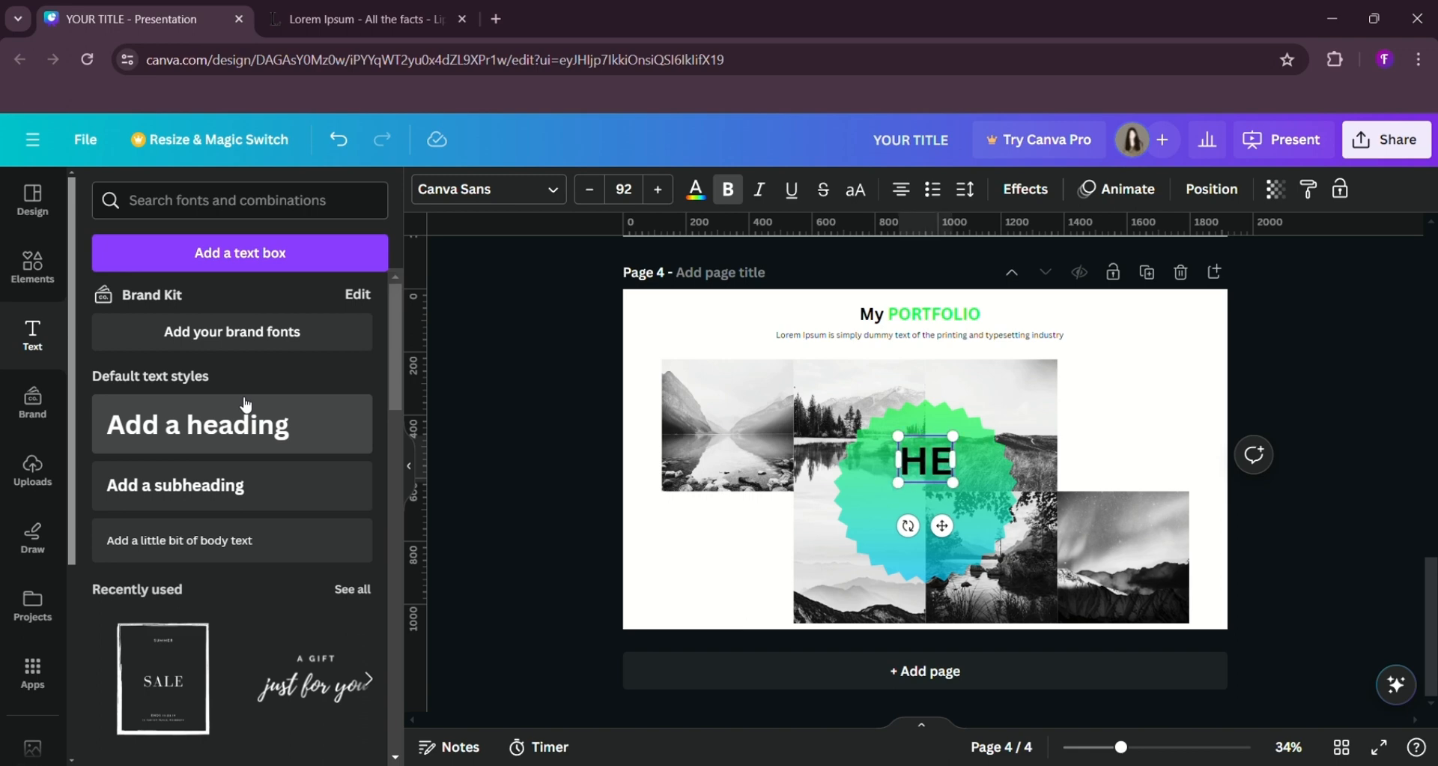
pyautogui.moveTo(849, 445); pyautogui.dragTo(882, 453)
pyautogui.moveTo(967, 528); pyautogui.dragTo(959, 522)
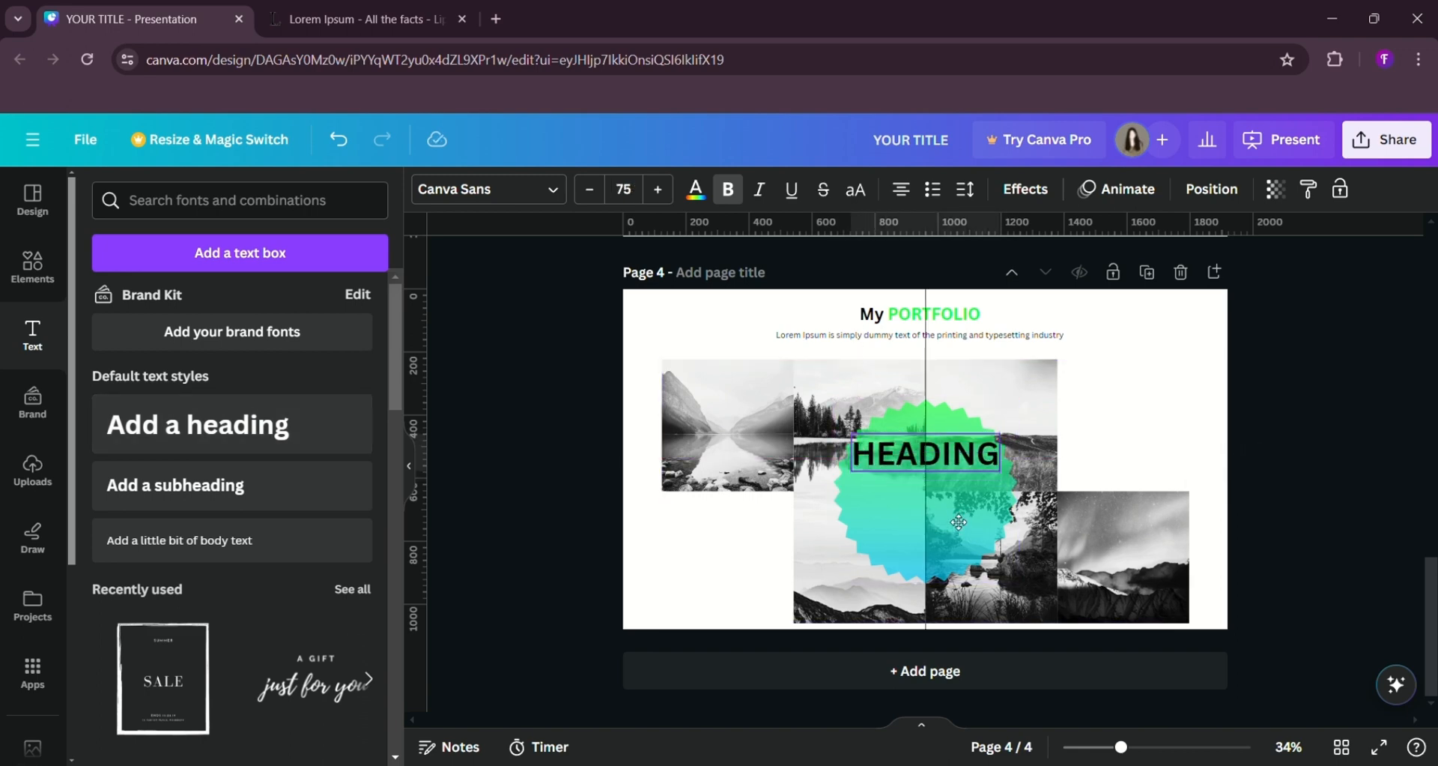
# - Color the "HEADING" text on the starburst white
pyautogui.click(695, 189)
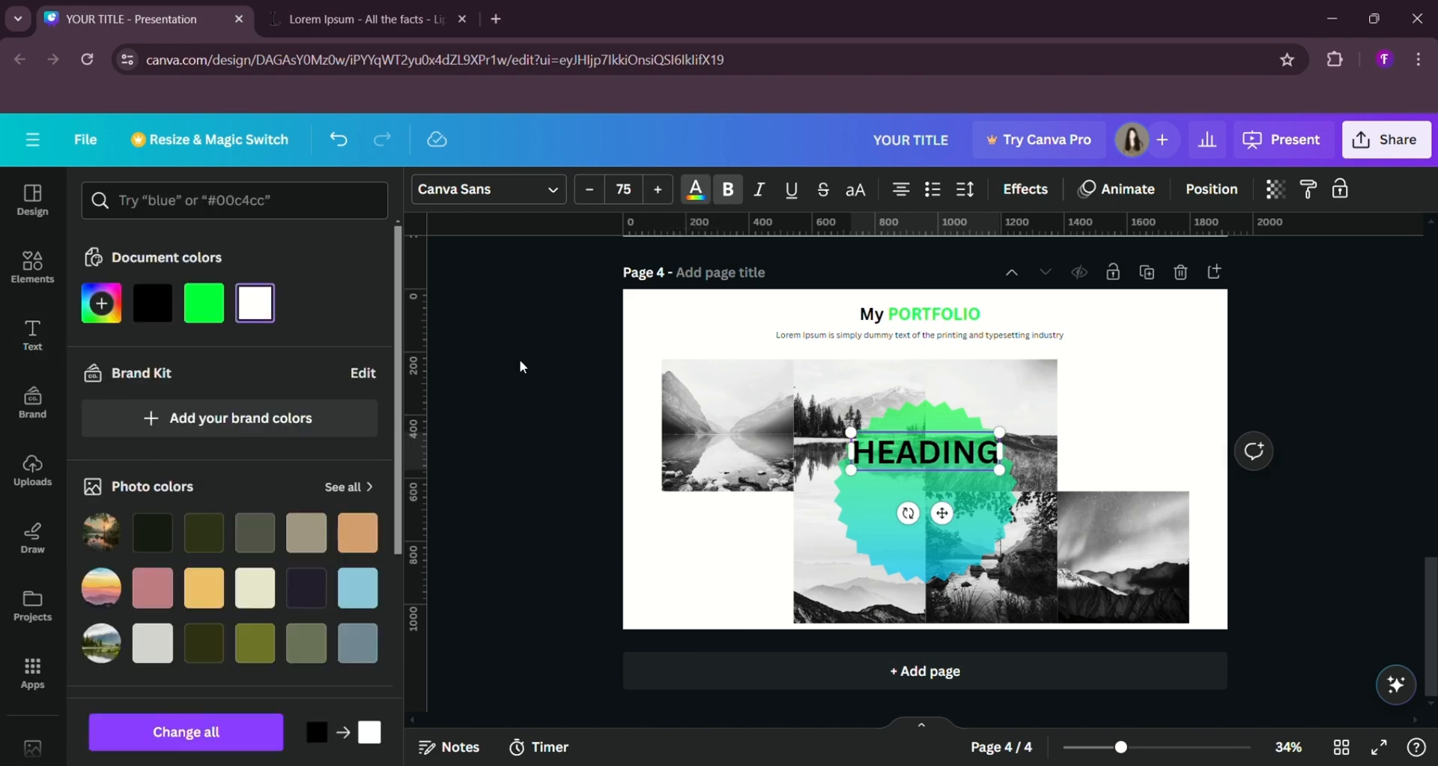
pyautogui.click(522, 367)
pyautogui.click(894, 459)
pyautogui.click(696, 188)
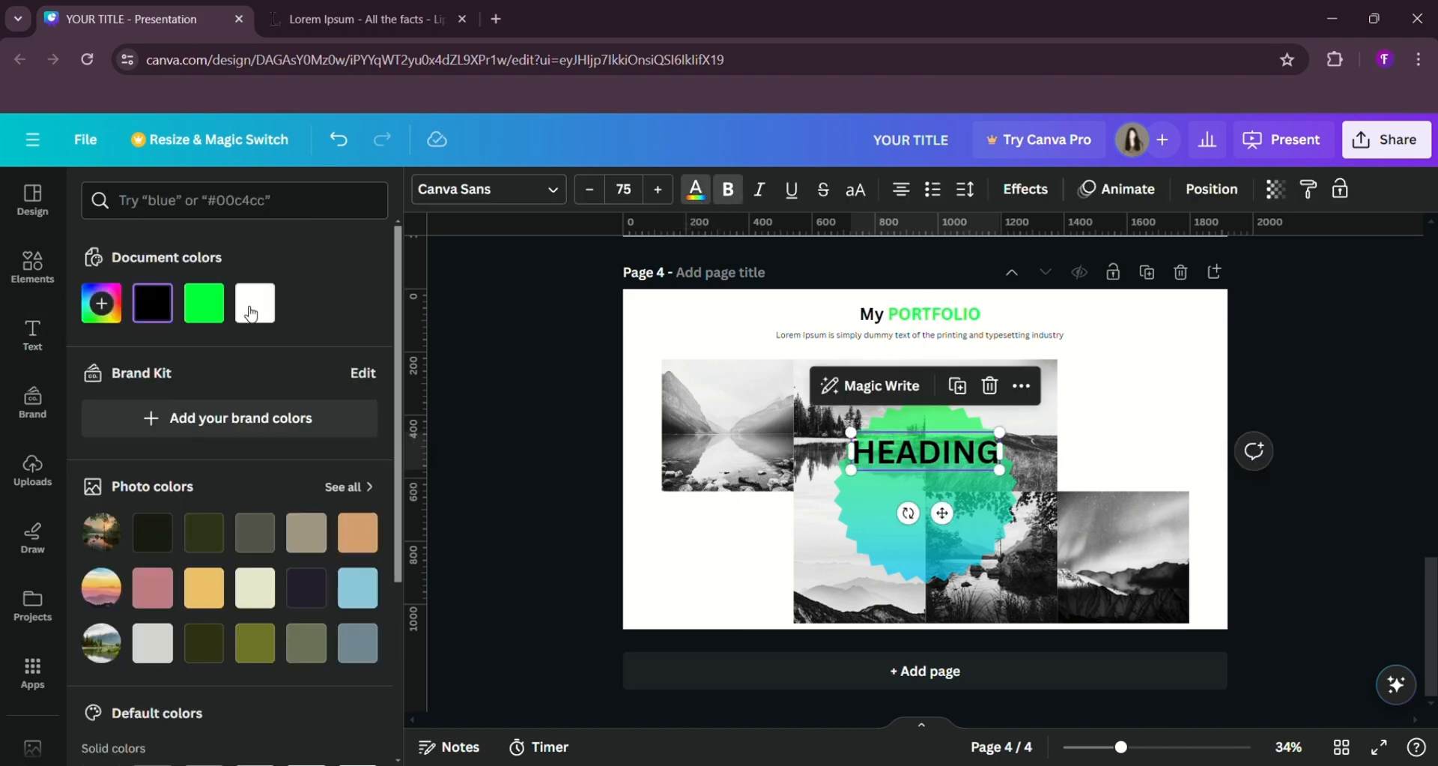
pyautogui.click(252, 313)
pyautogui.click(505, 394)
pyautogui.click(913, 470)
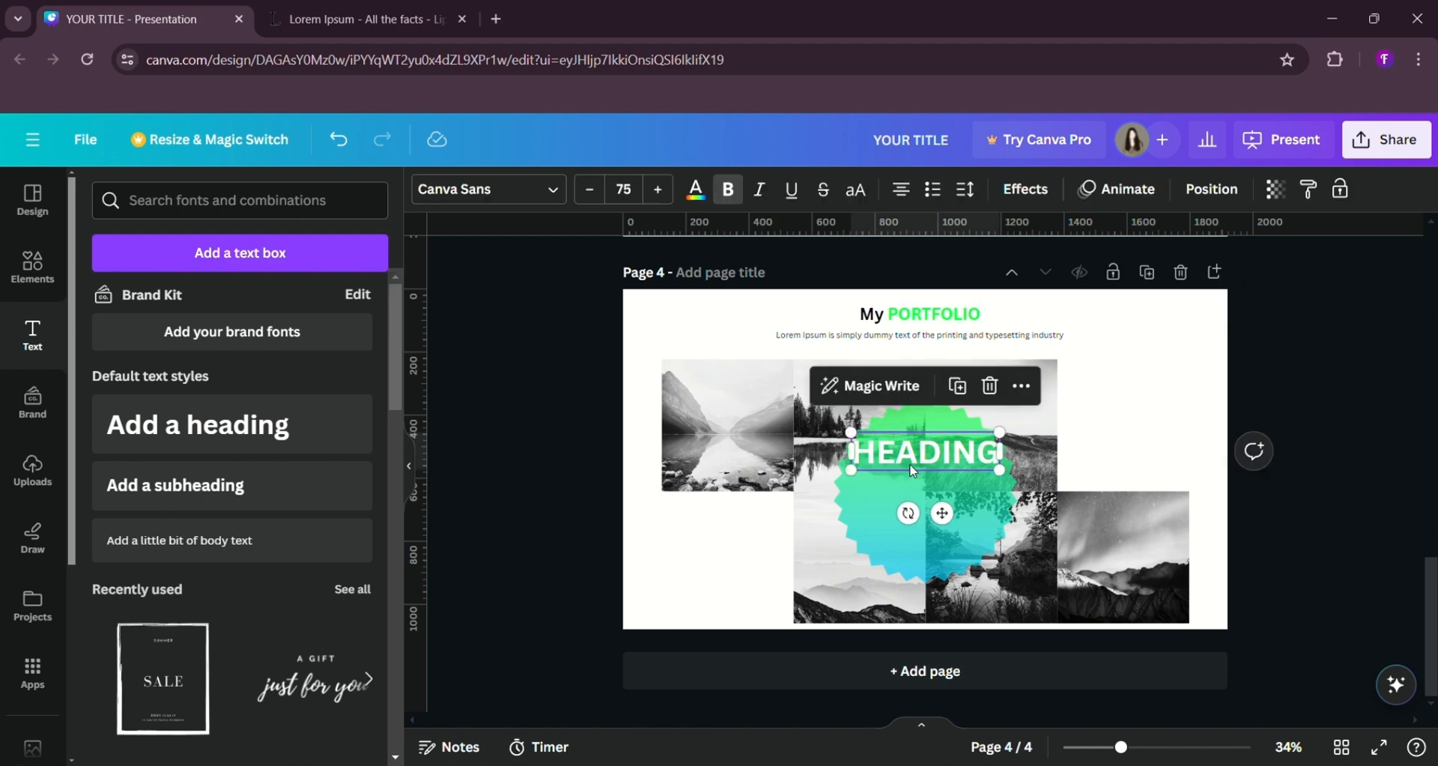
# - Copy the small white Lorem Ipsum text from page 3's gradient panel and paste it below "HEADING" on page 4's starburst
pyautogui.moveTo(913, 471); pyautogui.dragTo(914, 479)
pyautogui.click(504, 409)
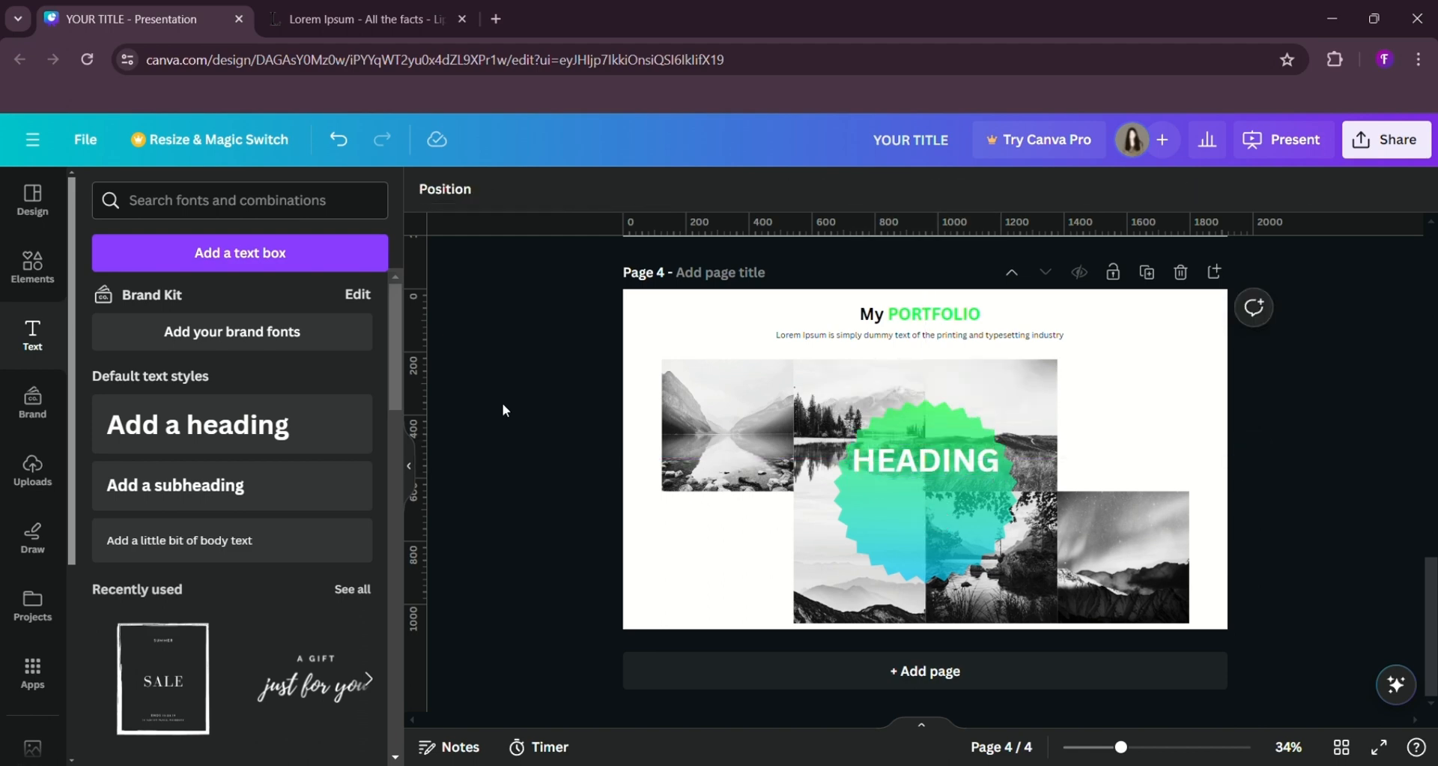
pyautogui.scroll(5, 559, 308)
pyautogui.doubleClick(921, 563)
pyautogui.hotkey('ctrl', 'c')
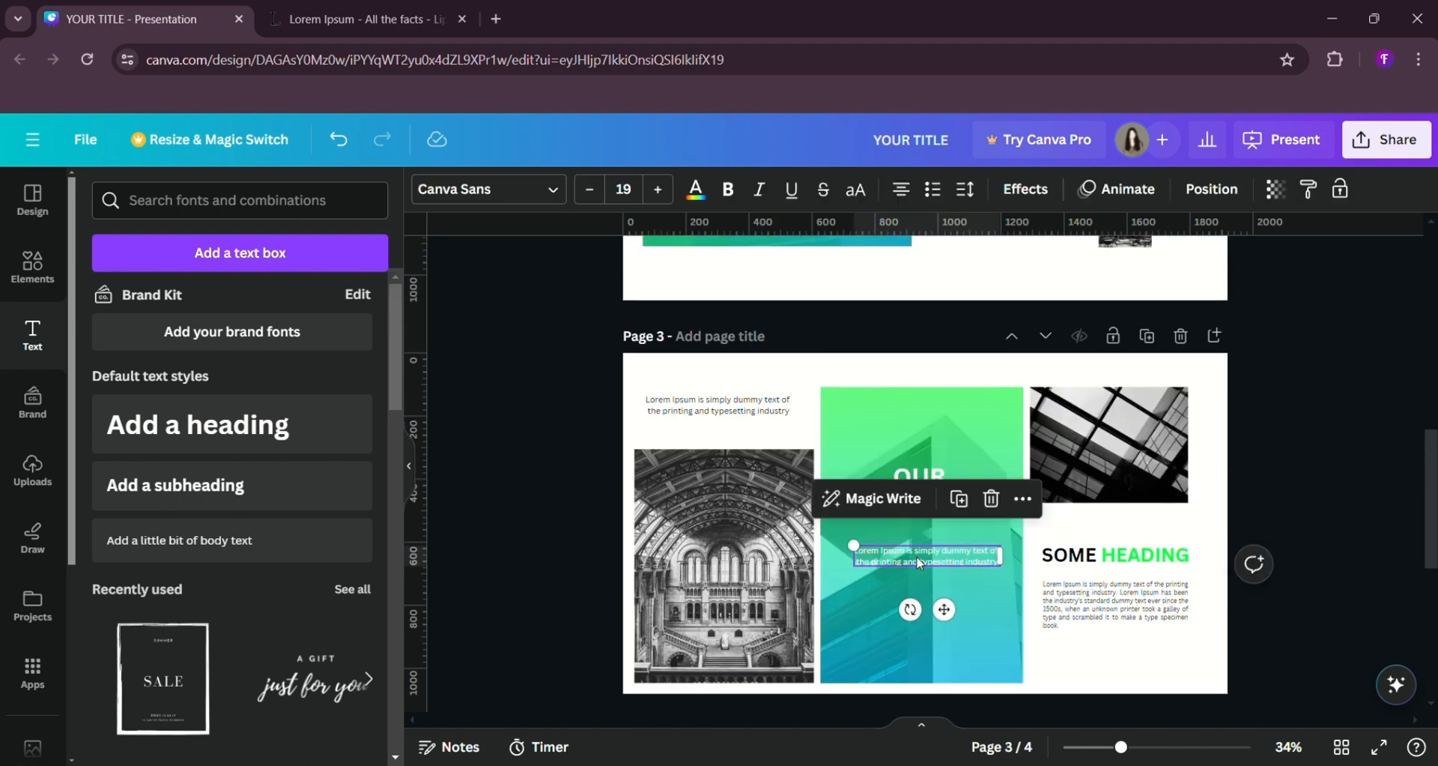
pyautogui.scroll(-5, 577, 506)
pyautogui.click(710, 546)
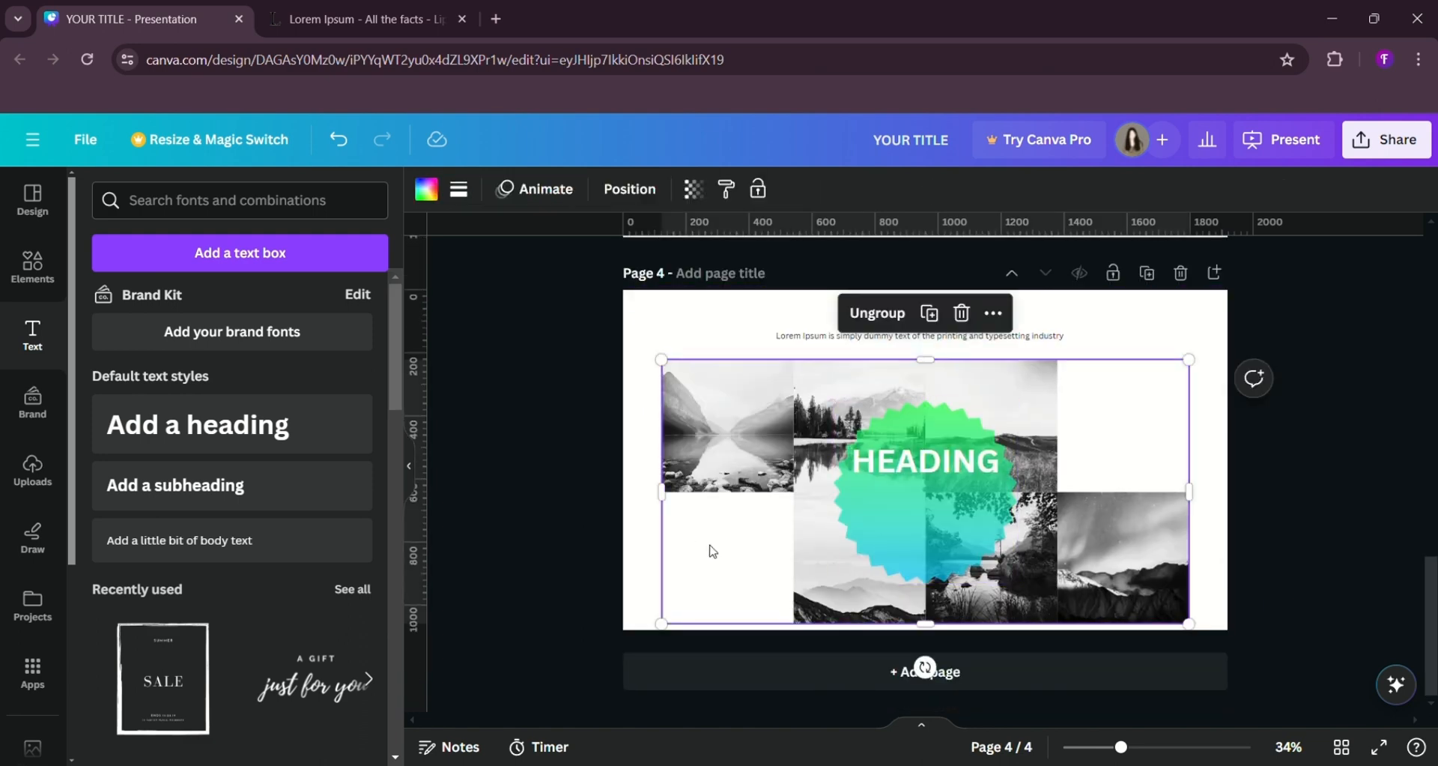
pyautogui.hotkey('ctrl', 'v')
pyautogui.moveTo(973, 520); pyautogui.dragTo(973, 530)
pyautogui.click(591, 415)
# - Move "HEADING" down so it sits just above the Lorem Ipsum text, centered on the starburst
pyautogui.moveTo(926, 461); pyautogui.dragTo(872, 512)
pyautogui.click(590, 412)
pyautogui.moveTo(929, 475); pyautogui.dragTo(929, 480)
pyautogui.click(613, 458)
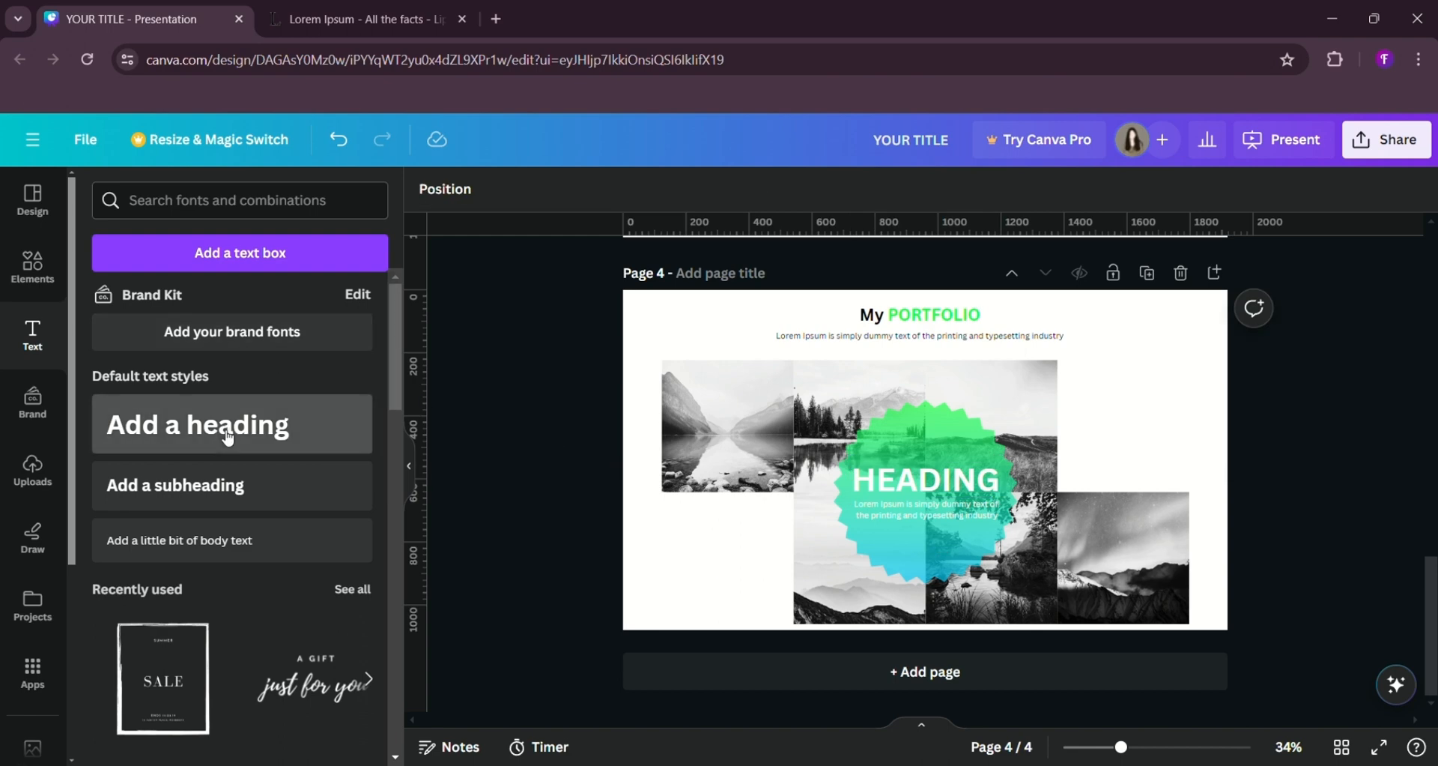
# - Add the black heading "EXAMPLE", reduce it to size 67.4 and place it in the blank space beside the upper photos
pyautogui.click(269, 427)
pyautogui.write('EXAMPLE')
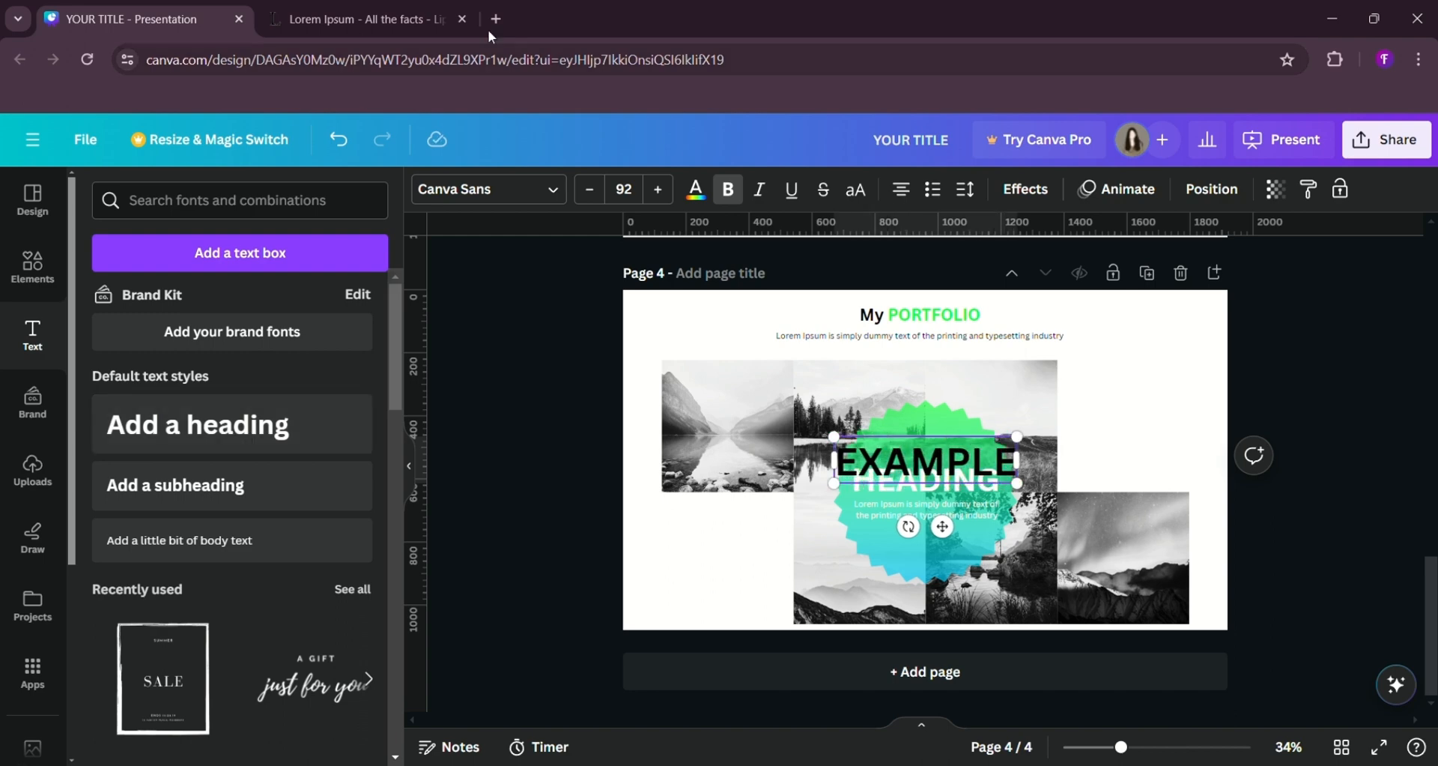
pyautogui.click(696, 189)
pyautogui.click(256, 303)
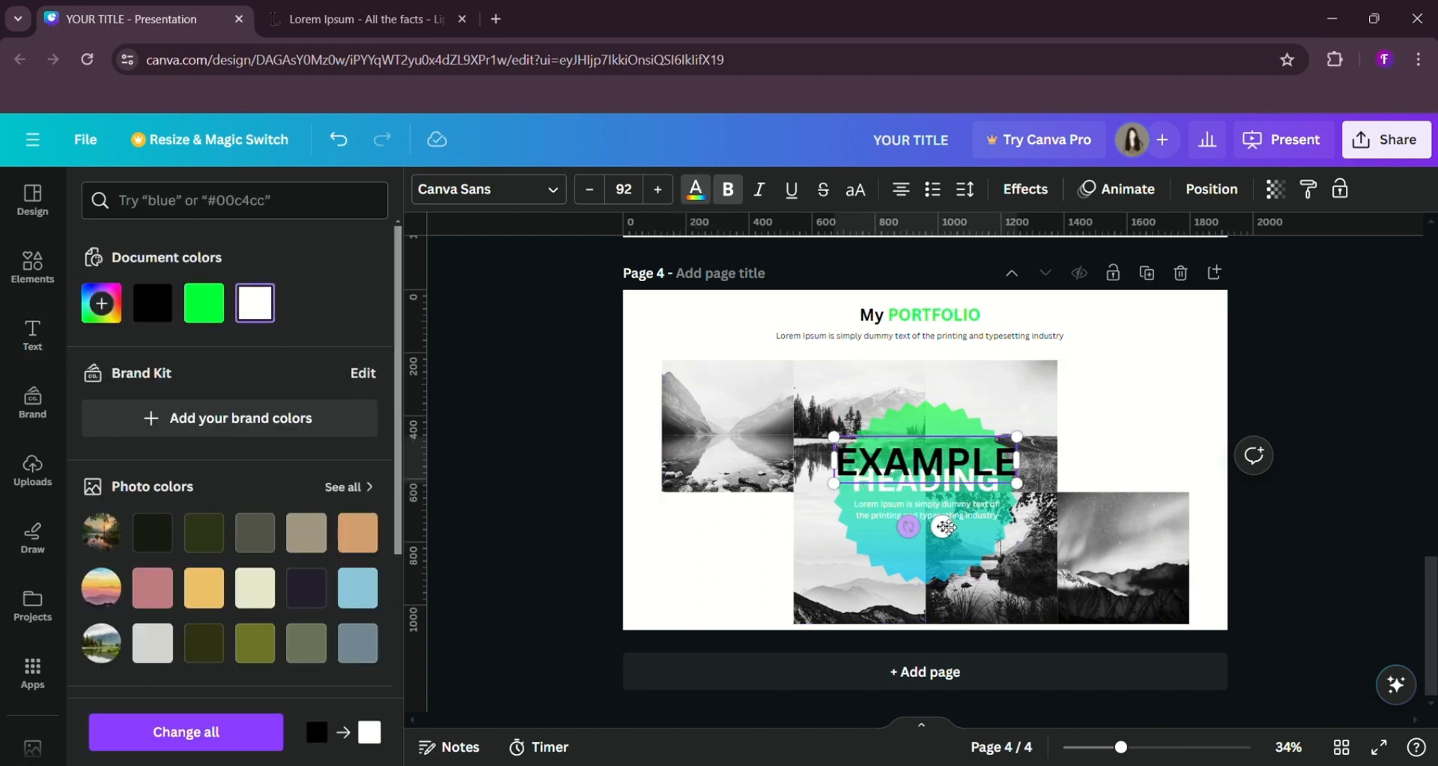
pyautogui.moveTo(953, 530); pyautogui.dragTo(1174, 443)
pyautogui.moveTo(1235, 398); pyautogui.dragTo(1192, 390)
pyautogui.moveTo(1140, 430)
pyautogui.mouseDown()
pyautogui.moveTo(1161, 446)
pyautogui.moveTo(1154, 436)
pyautogui.mouseUp()
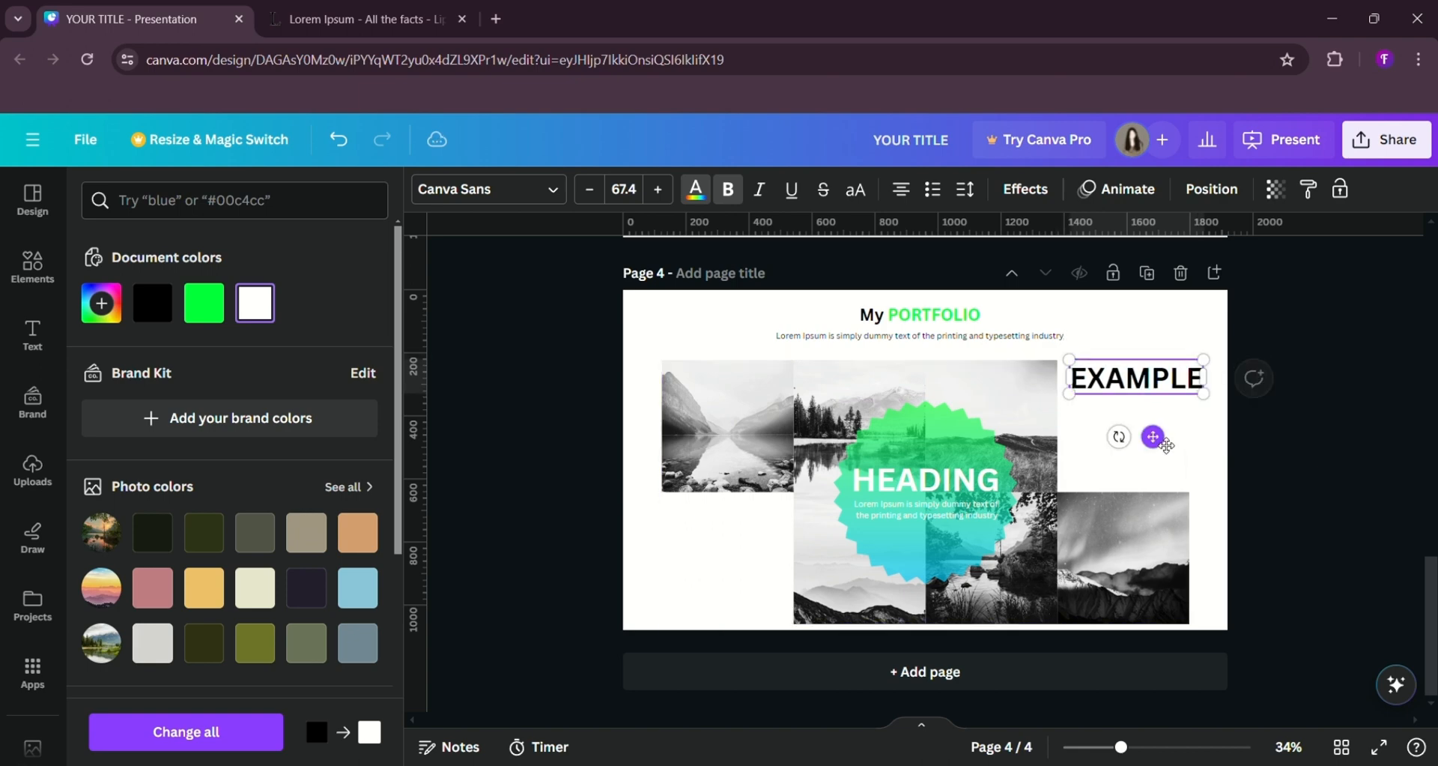
pyautogui.click(1257, 444)
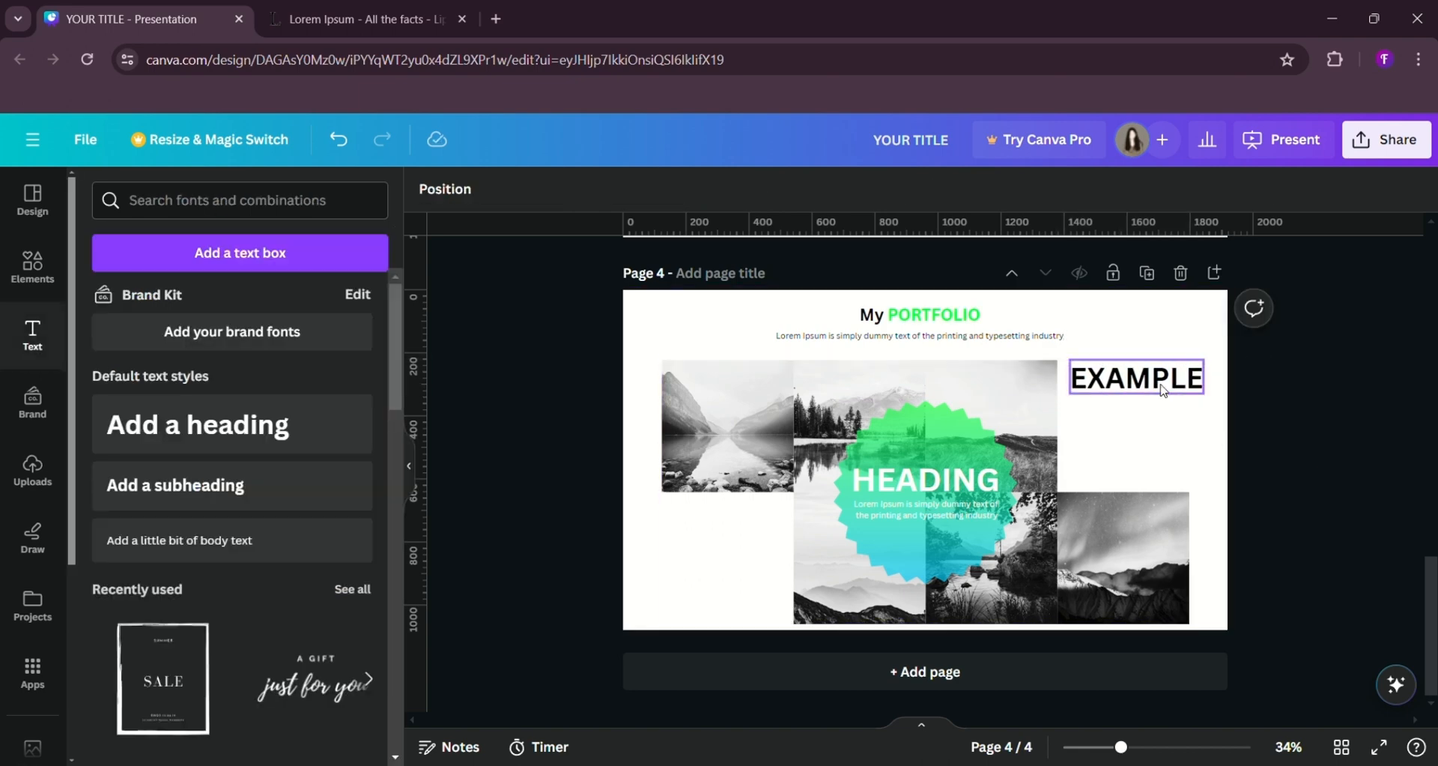
# - Shrink "EXAMPLE" further and place it at the blank space's upper edge, close to the adjacent photo
pyautogui.click(1171, 386)
pyautogui.moveTo(1205, 393); pyautogui.dragTo(1143, 377)
pyautogui.click(1278, 433)
pyautogui.click(1172, 384)
pyautogui.click(1271, 420)
pyautogui.click(1150, 383)
pyautogui.click(1273, 420)
pyautogui.click(1264, 409)
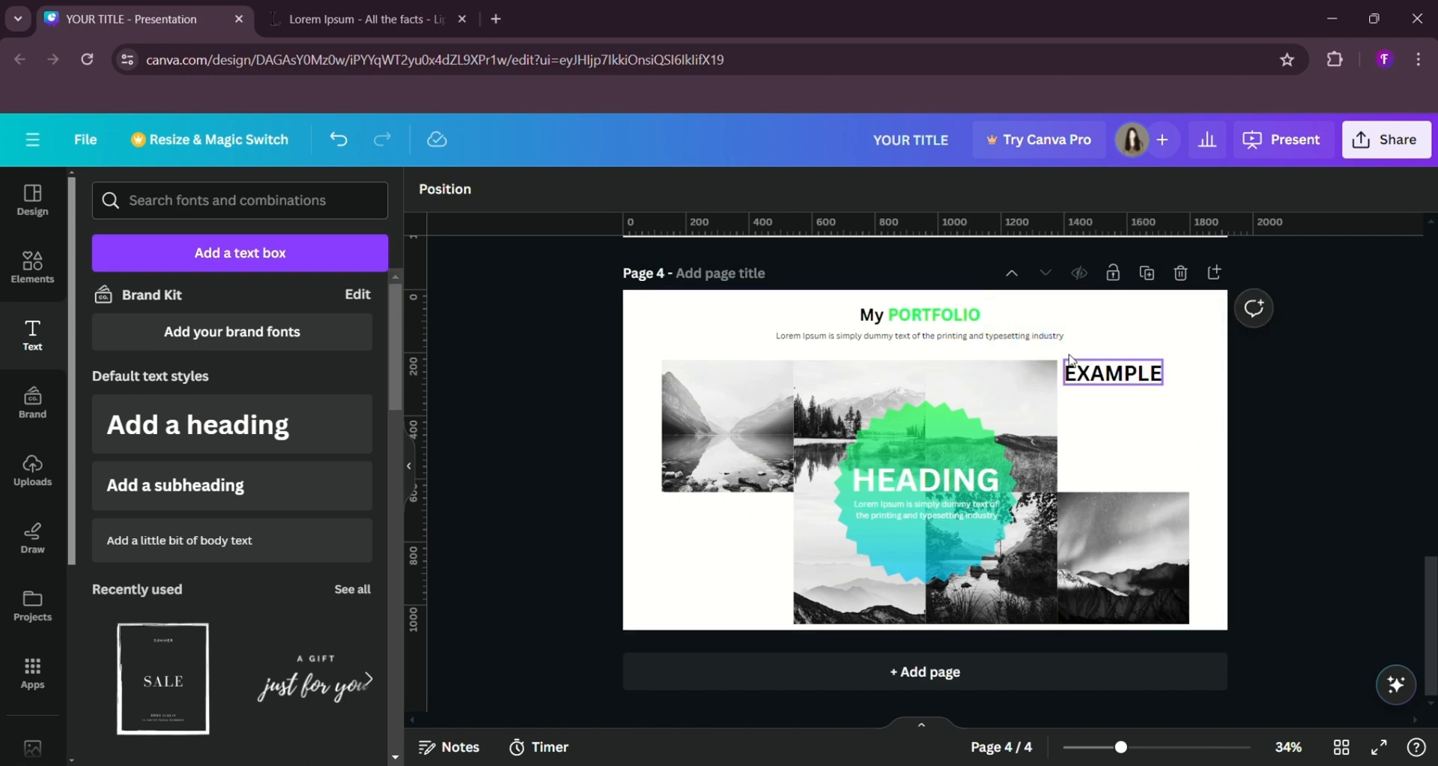
# - Copy the black two-line Lorem Ipsum text from page 3 and place it under "EXAMPLE" on page 4
pyautogui.scroll(5, 1079, 389)
pyautogui.click(1113, 454)
pyautogui.scroll(4, 1113, 462)
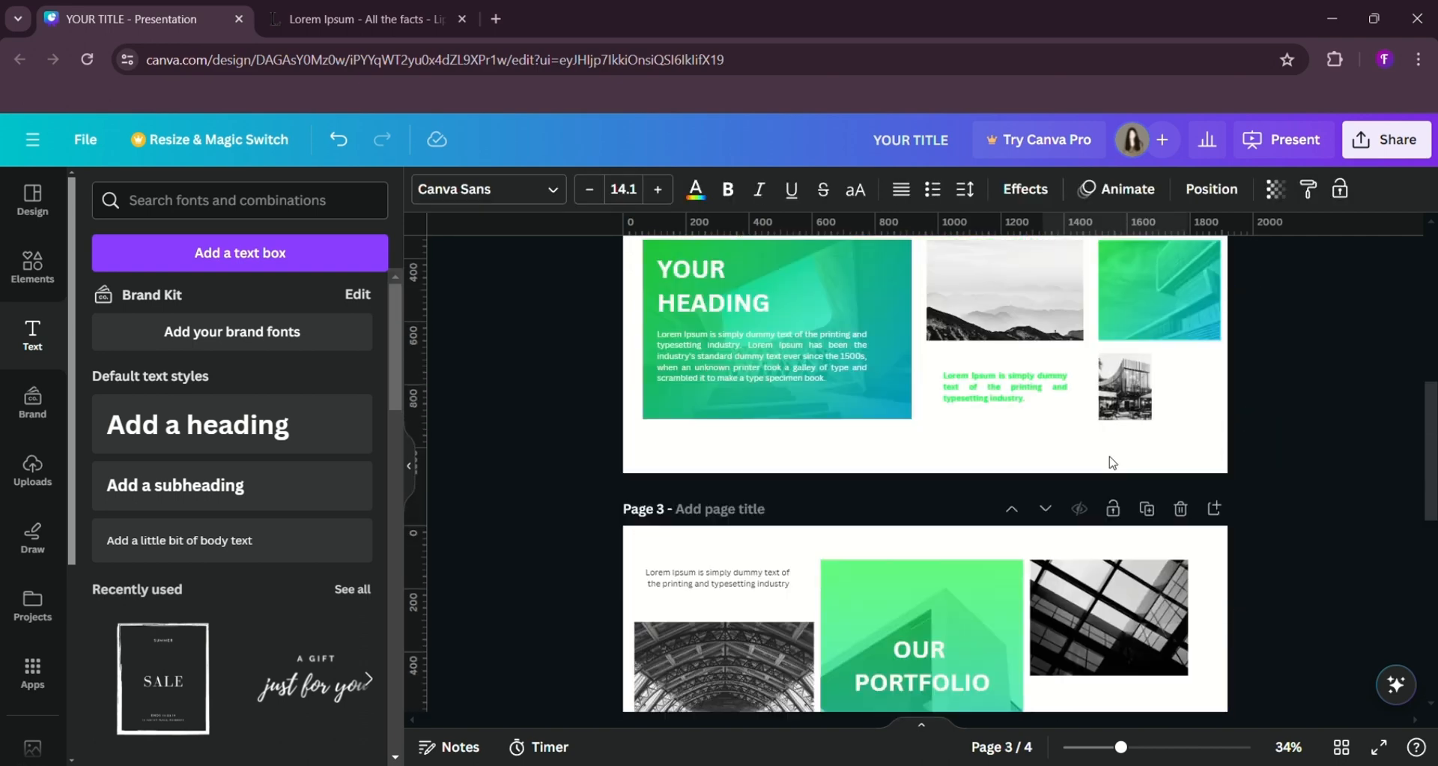
pyautogui.click(748, 577)
pyautogui.scroll(-8, 748, 577)
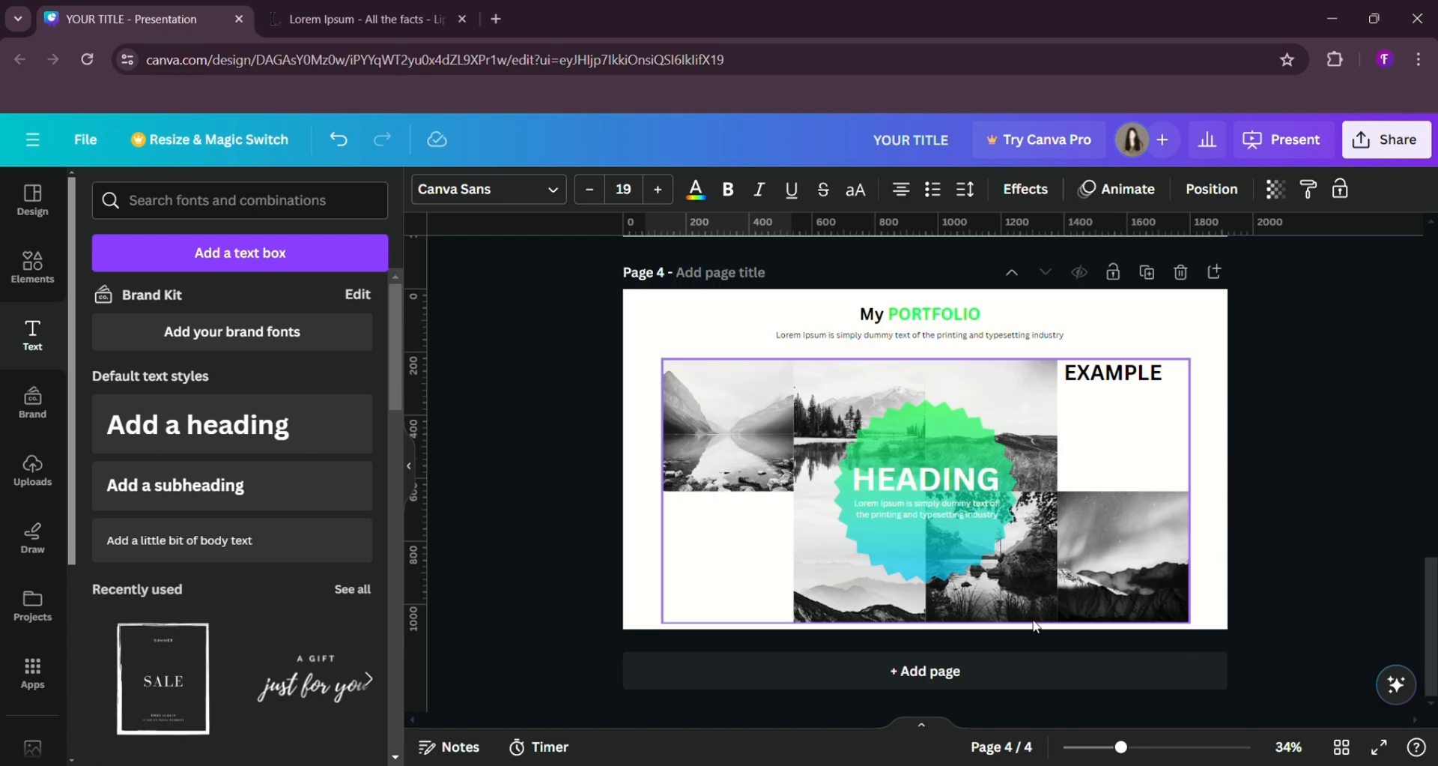
pyautogui.hotkey('ctrl', 'v')
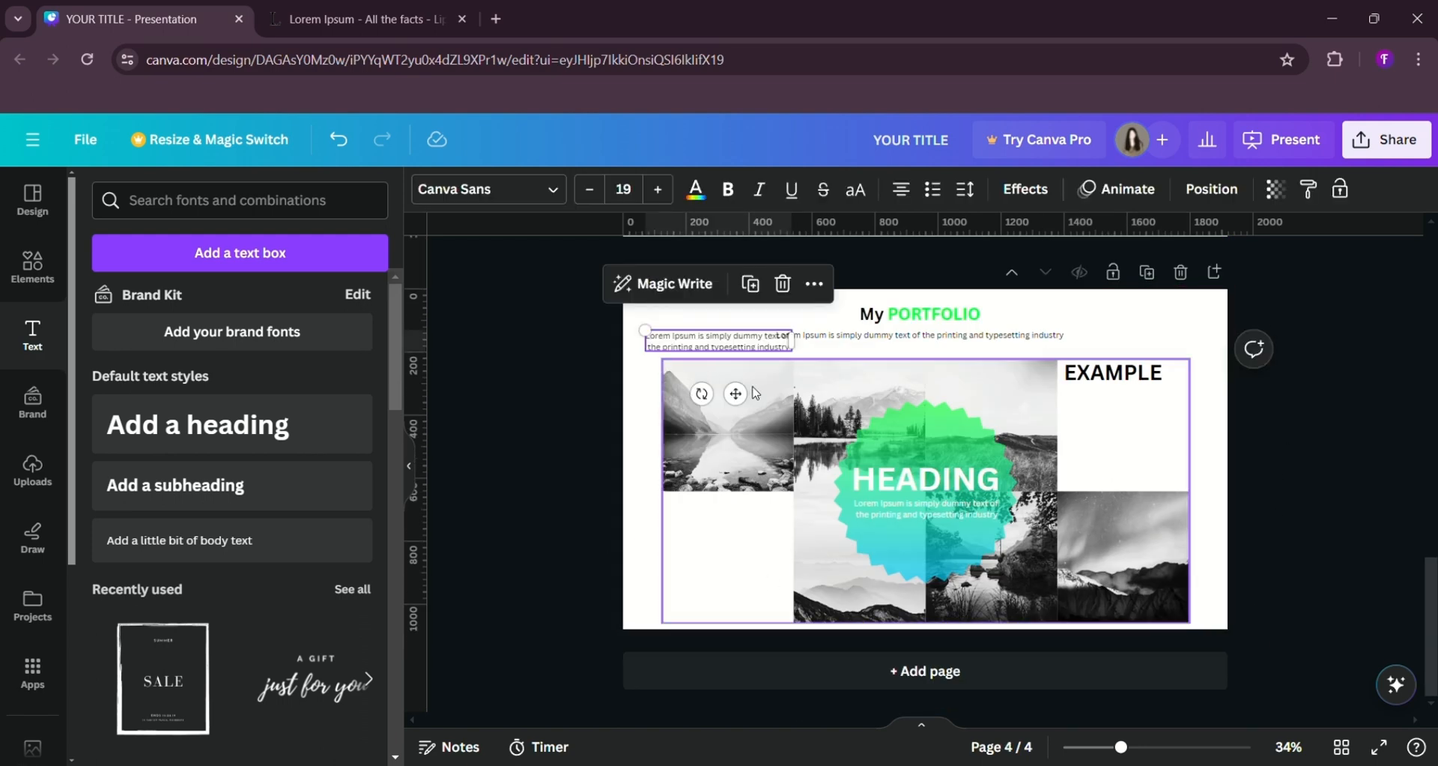
pyautogui.moveTo(736, 393); pyautogui.dragTo(1167, 472)
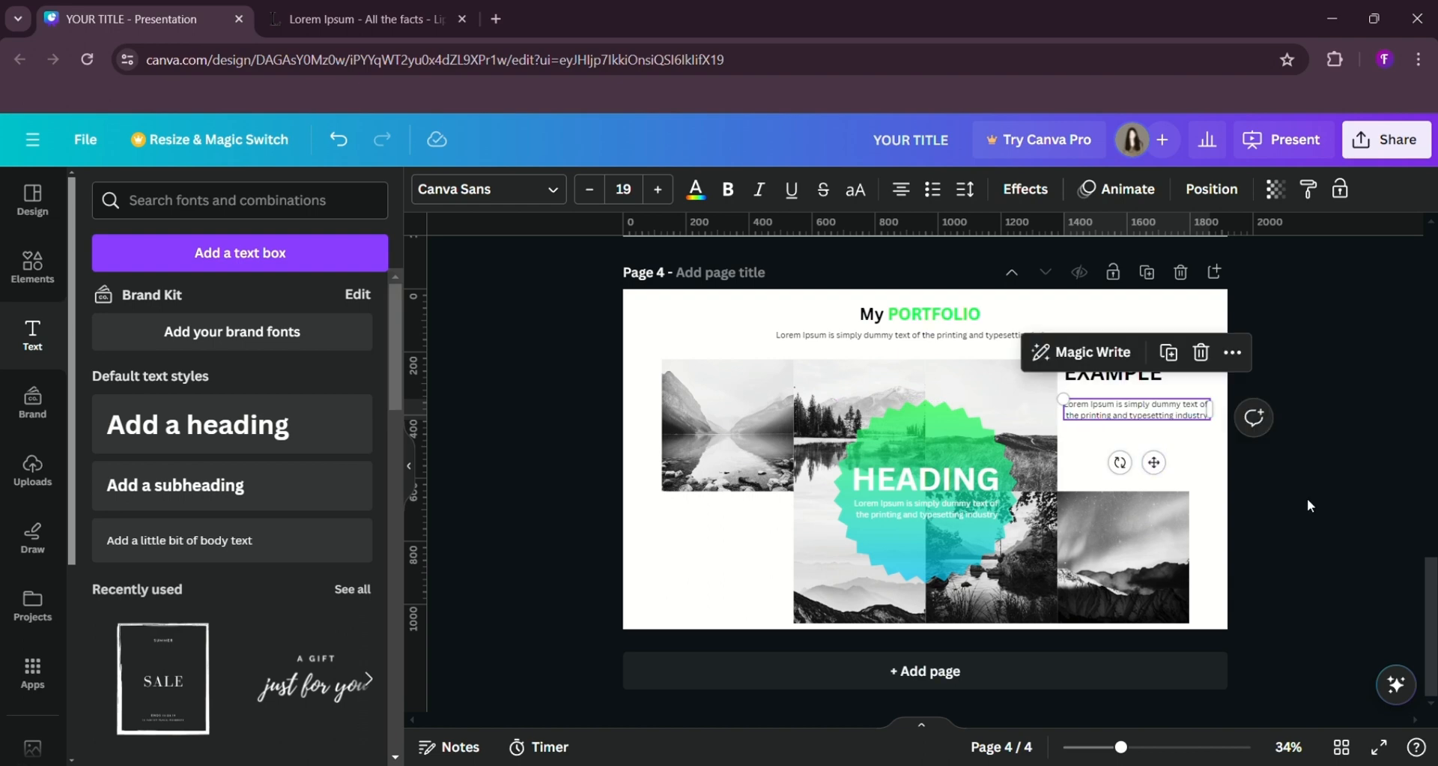
pyautogui.click(1306, 497)
# - Narrow the Lorem Ipsum text box under "EXAMPLE" so it wraps onto four lines, and left-align its text
pyautogui.click(1201, 414)
pyautogui.moveTo(1210, 418); pyautogui.dragTo(1183, 417)
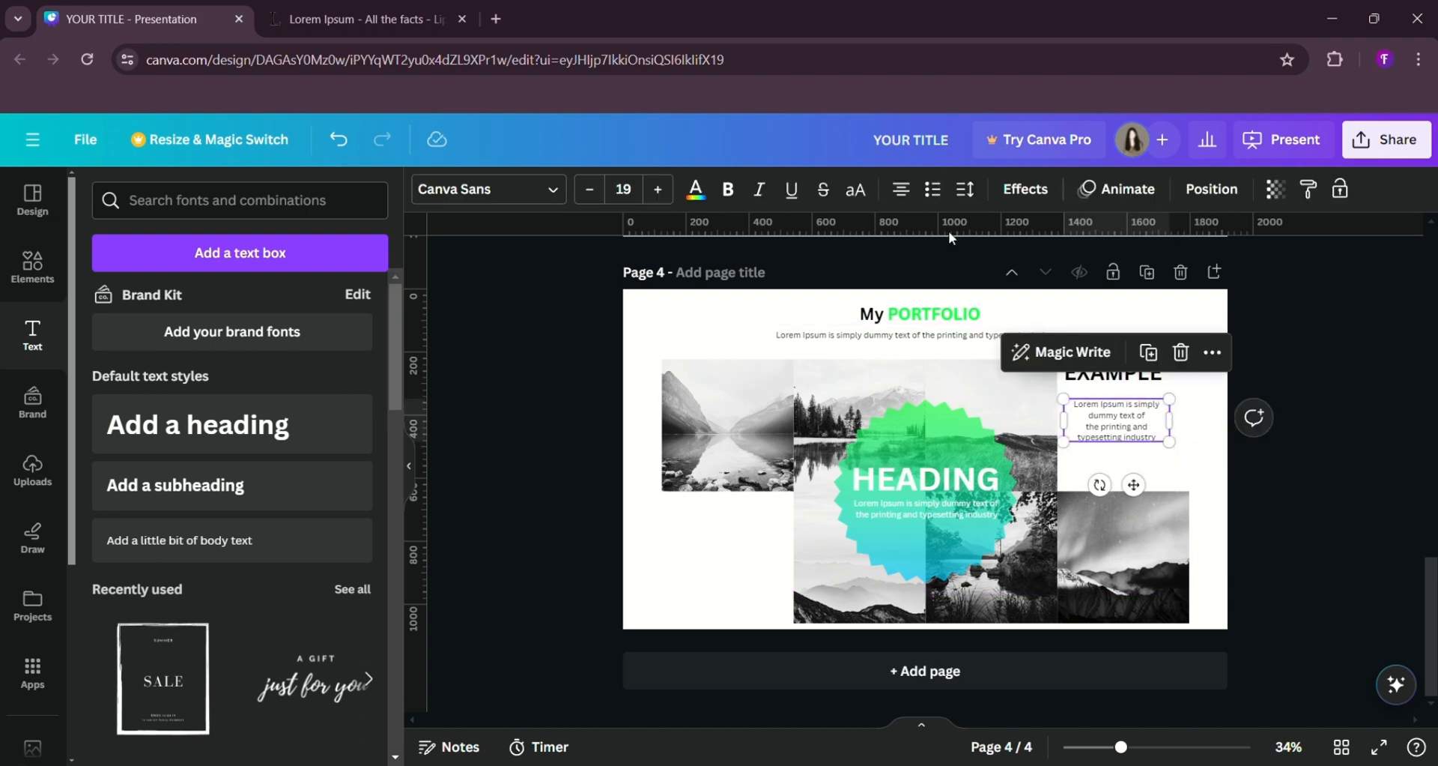
pyautogui.click(1084, 410)
pyautogui.hotkey('ctrl', 'a')
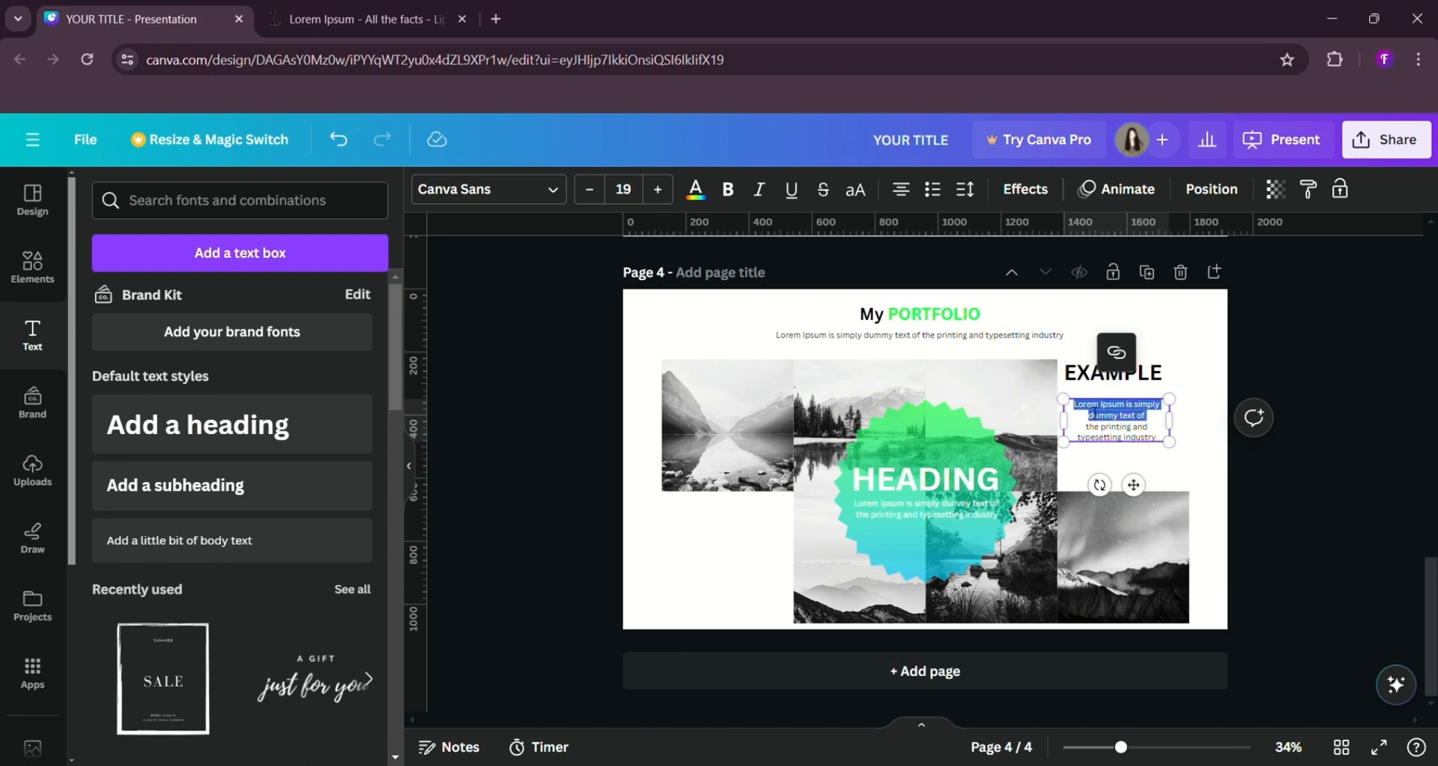
pyautogui.click(902, 192)
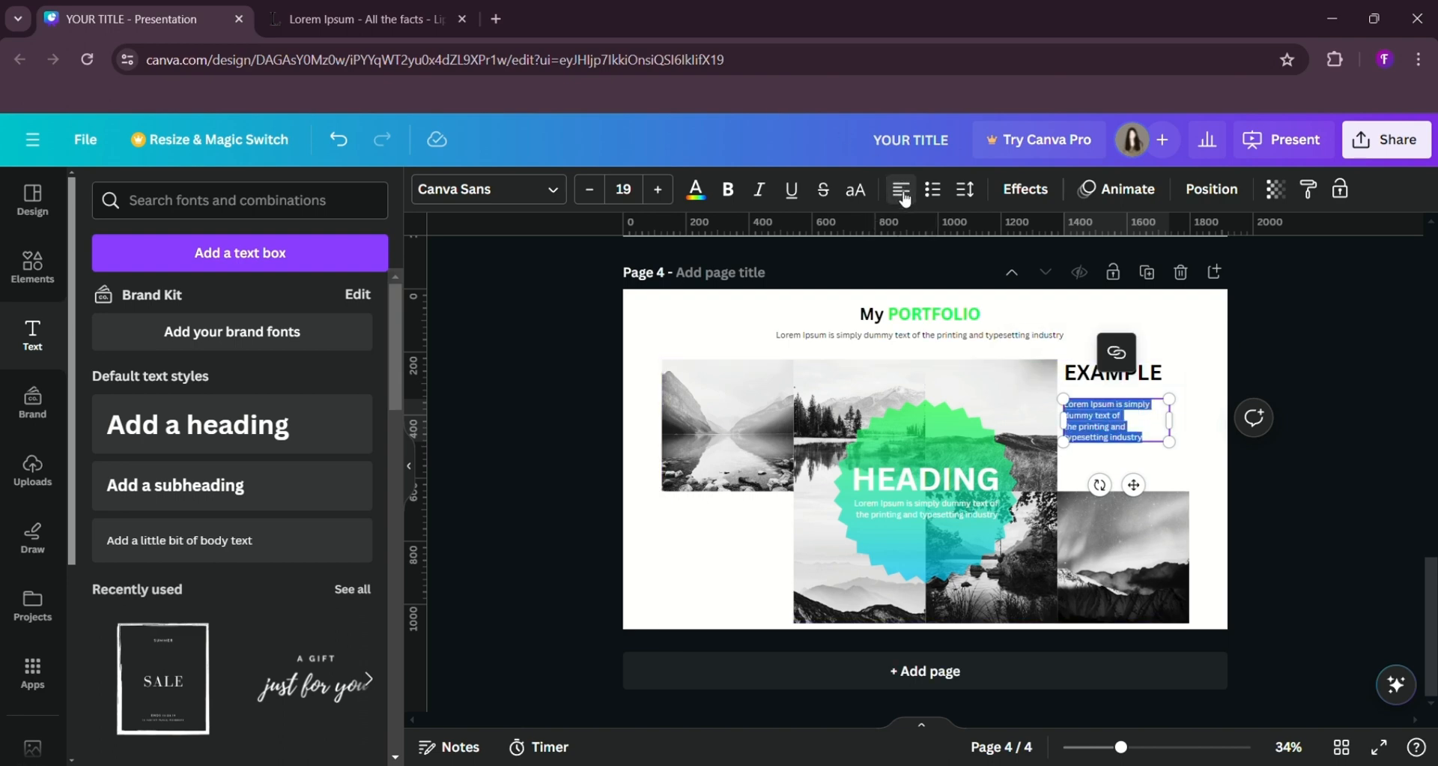
pyautogui.click(903, 192)
pyautogui.click(902, 192)
pyautogui.click(903, 192)
# - Move the Lorem Ipsum text slightly up and right, closer beneath "EXAMPLE"
pyautogui.click(1107, 409)
pyautogui.click(1107, 408)
pyautogui.click(1272, 354)
pyautogui.click(1131, 404)
pyautogui.click(1131, 405)
pyautogui.moveTo(1142, 423); pyautogui.dragTo(1147, 416)
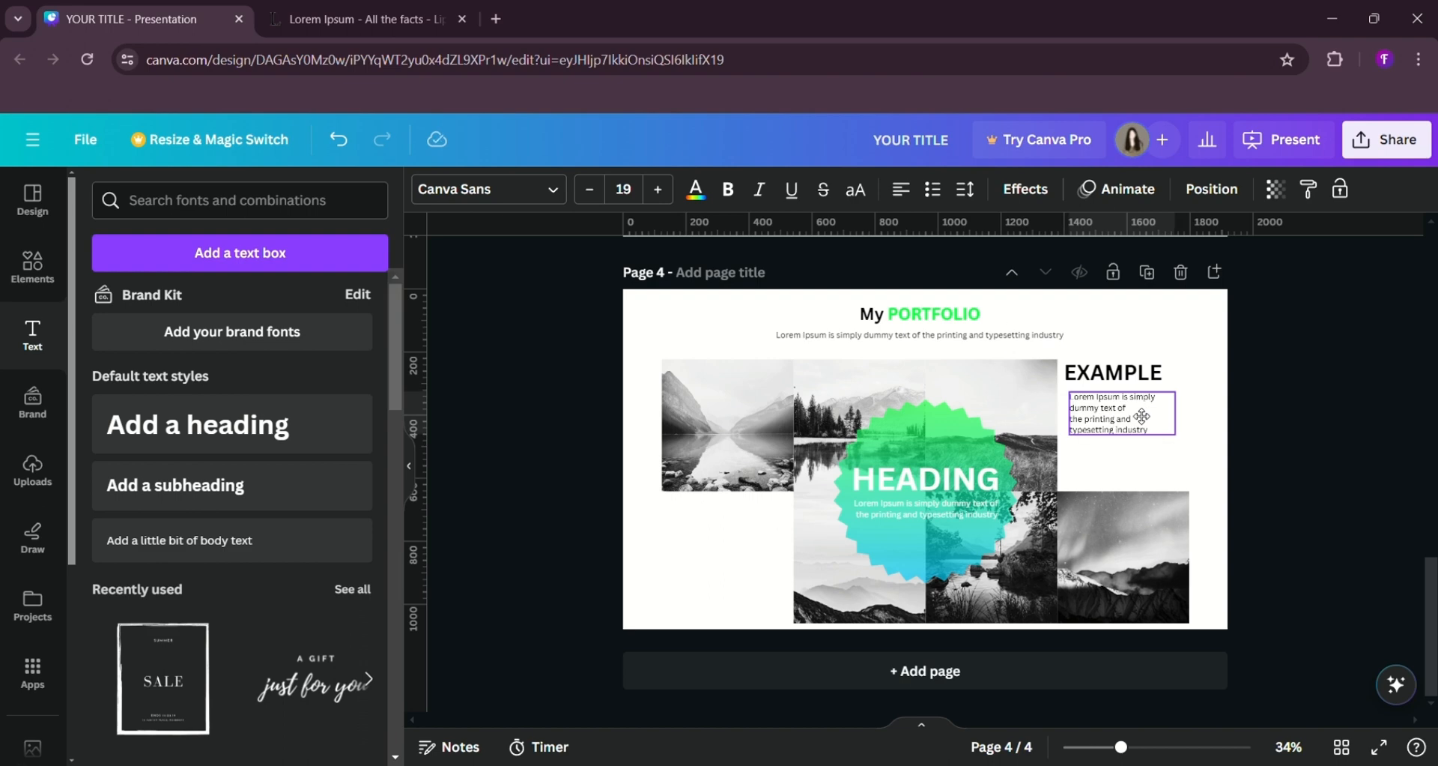
pyautogui.click(1273, 361)
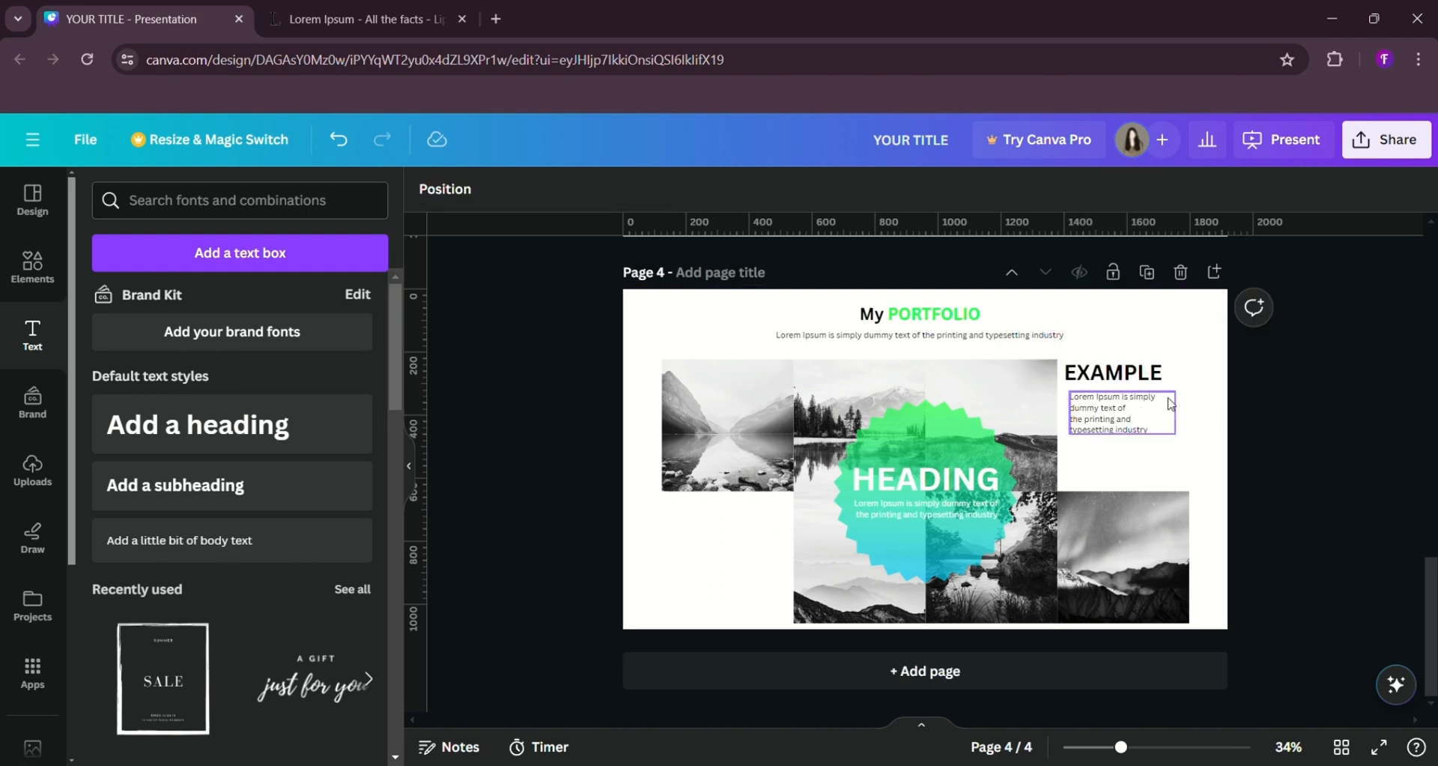
# - Shift "EXAMPLE" and its Lorem Ipsum text together slightly right, away from the neighboring photo
pyautogui.click(1141, 418)
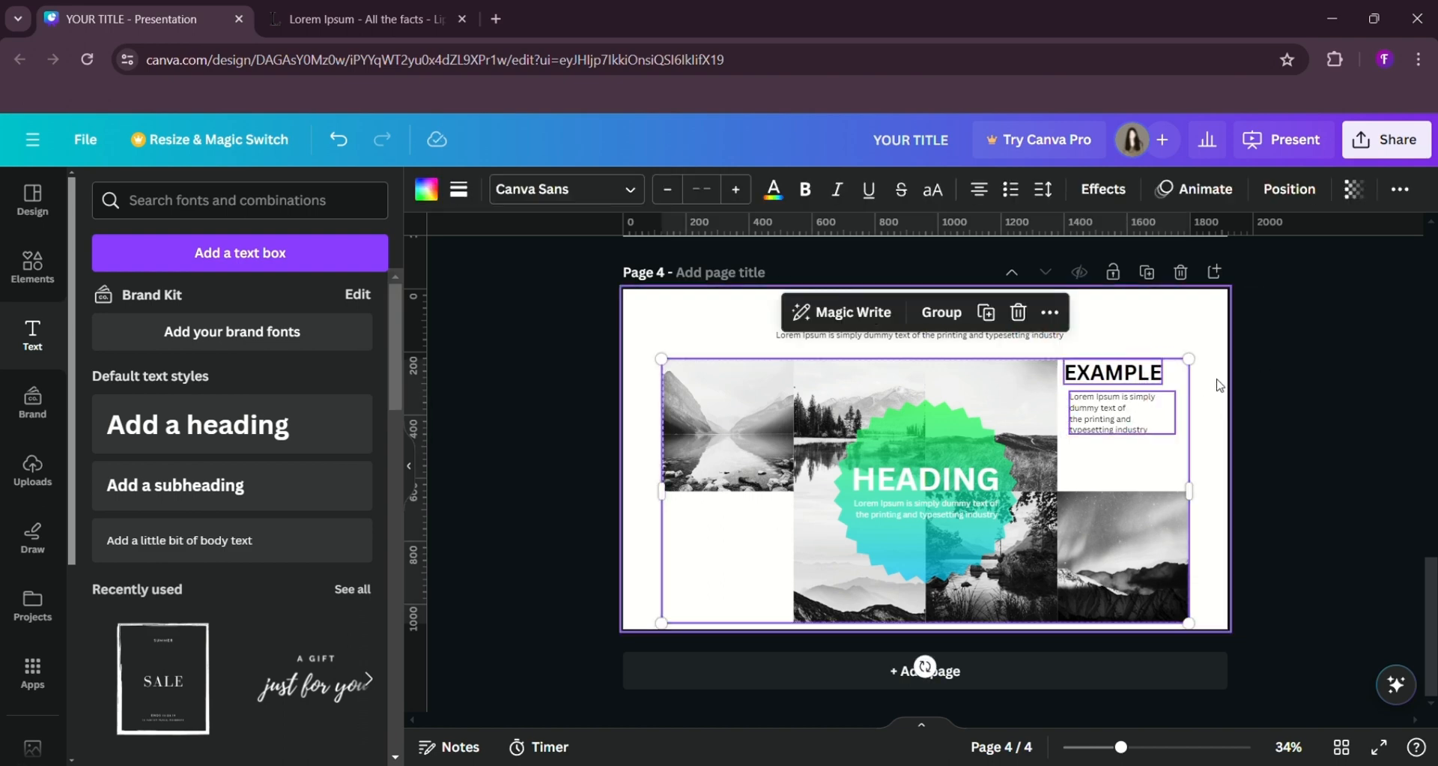
pyautogui.click(1141, 419)
pyautogui.click(1136, 375)
pyautogui.moveTo(1136, 379); pyautogui.dragTo(1155, 377)
pyautogui.click(1327, 465)
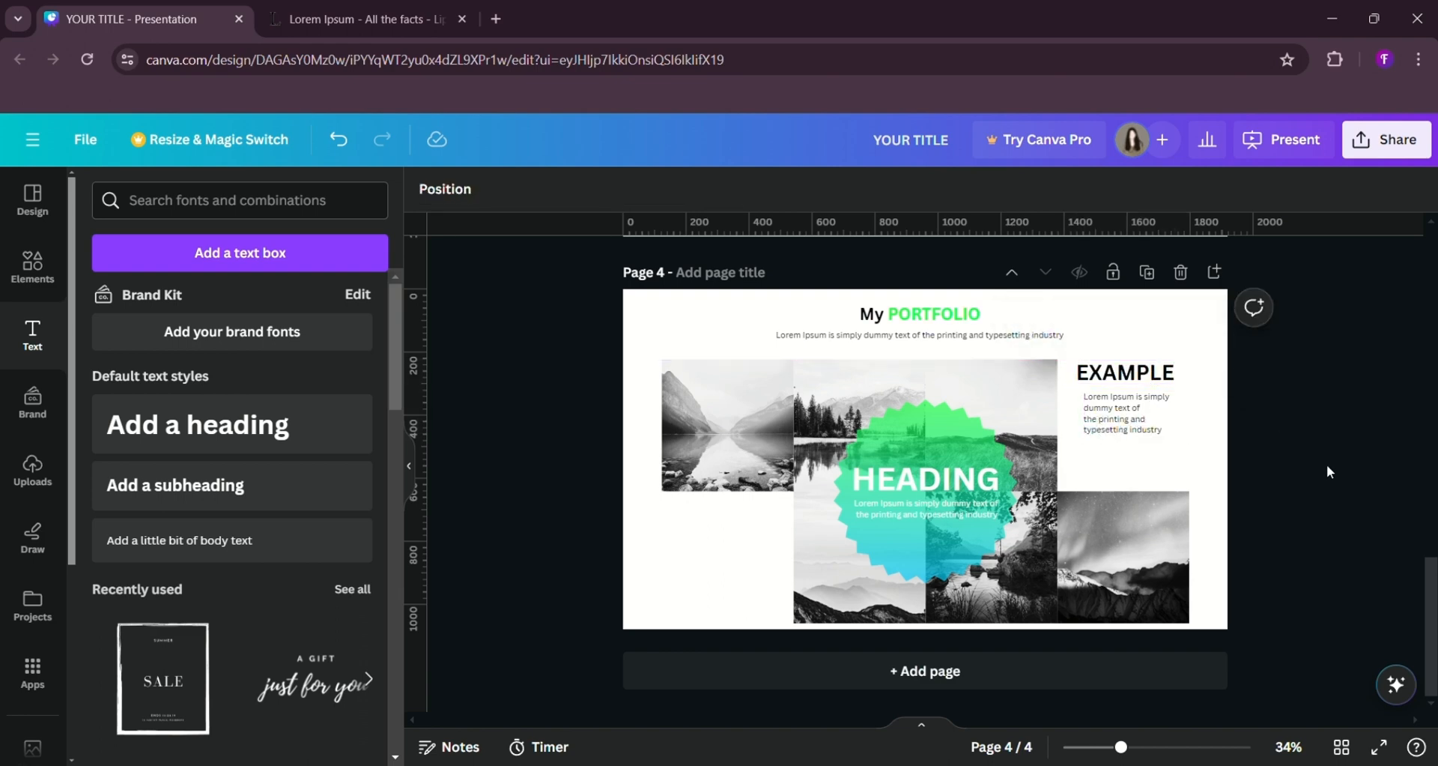
# - Widen the Lorem Ipsum text box under "EXAMPLE" and justify its text
pyautogui.click(1137, 433)
pyautogui.moveTo(1201, 423); pyautogui.dragTo(1217, 425)
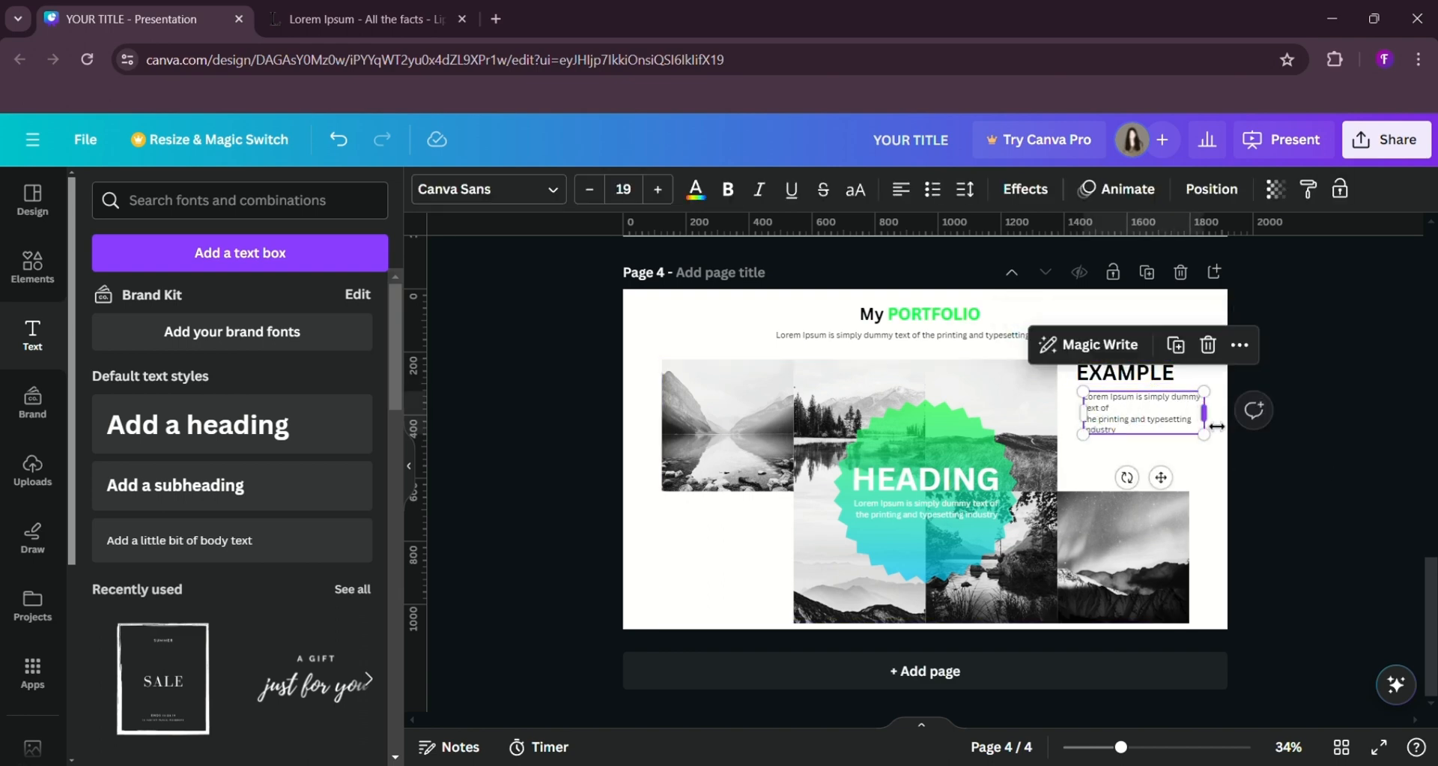
pyautogui.doubleClick(1136, 442)
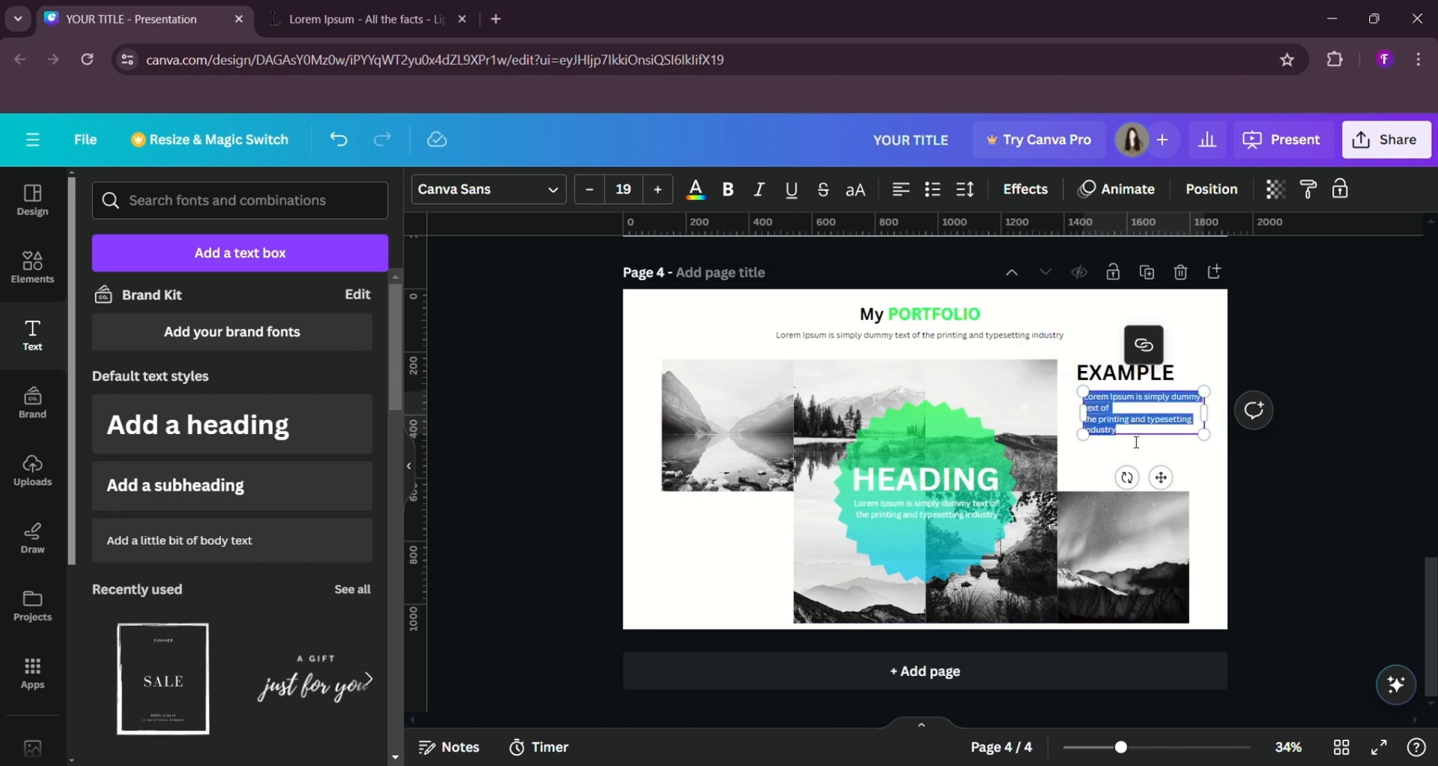
pyautogui.click(912, 202)
pyautogui.click(912, 201)
pyautogui.click(913, 202)
pyautogui.click(912, 201)
pyautogui.click(913, 202)
pyautogui.click(913, 202)
pyautogui.click(913, 202)
# - Remove the line break after "text of" in the Lorem Ipsum text under "EXAMPLE"
pyautogui.click(1120, 410)
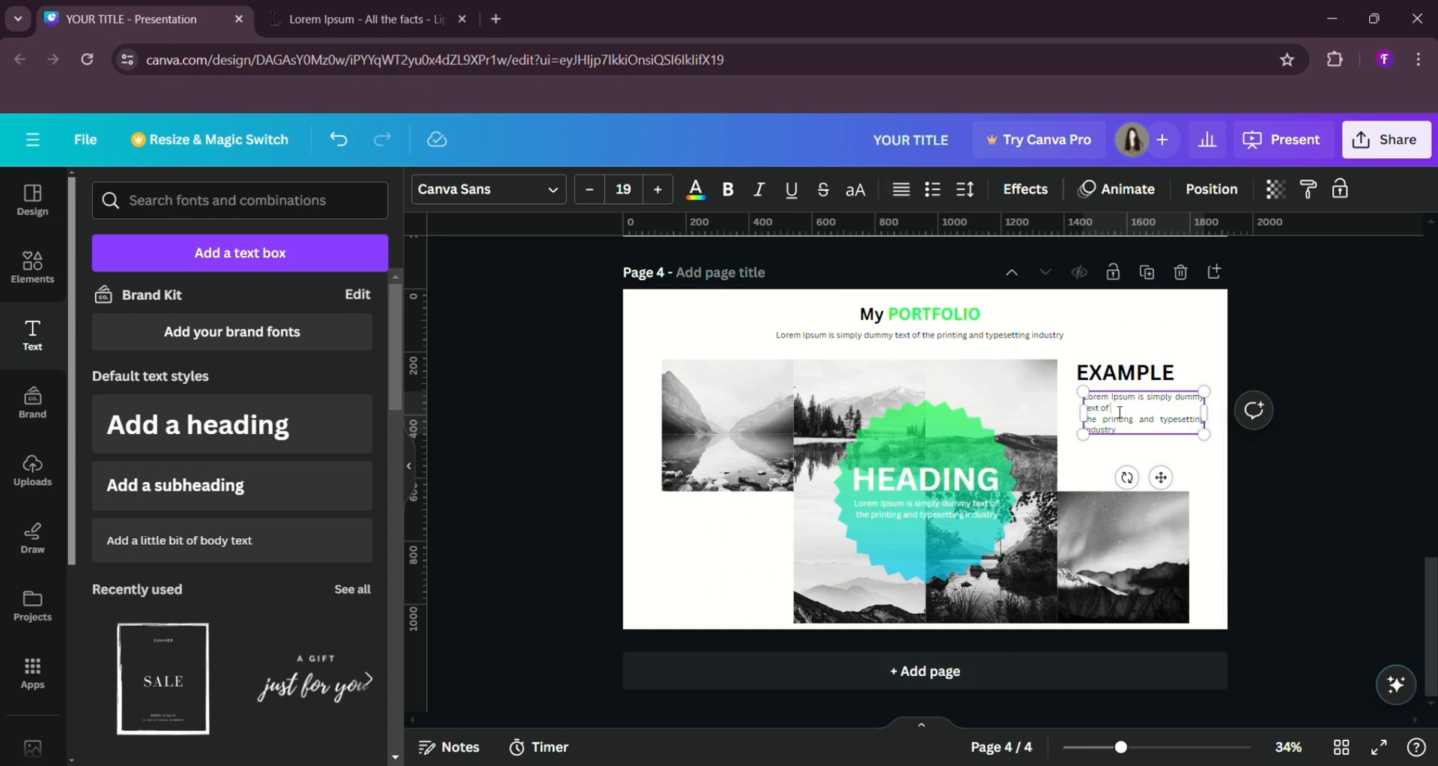
pyautogui.press('Delete')
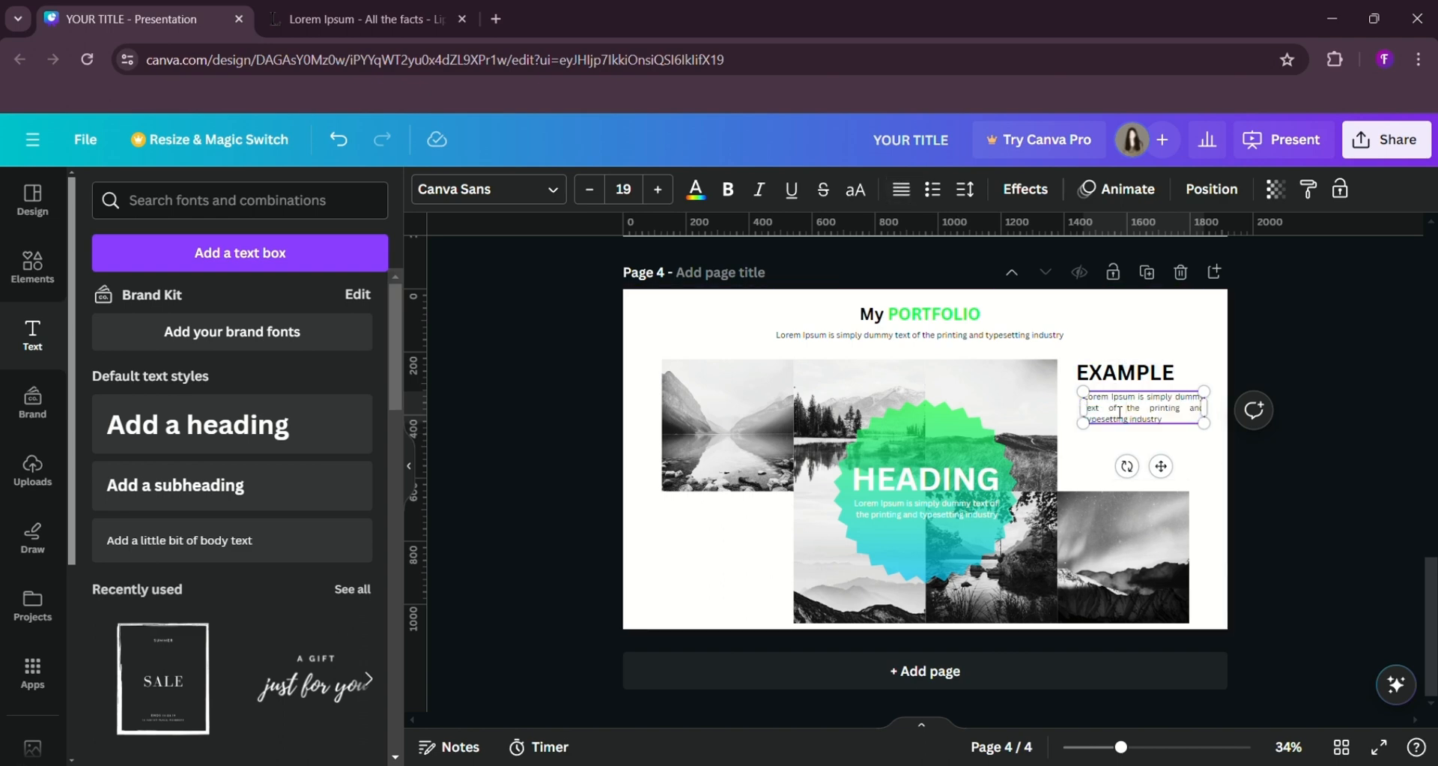
pyautogui.click(1275, 486)
# - Align the Lorem Ipsum text box with the left edge of "EXAMPLE" and narrow it to the heading's width
pyautogui.moveTo(1147, 411); pyautogui.dragTo(1139, 410)
pyautogui.click(1223, 453)
pyautogui.click(1173, 403)
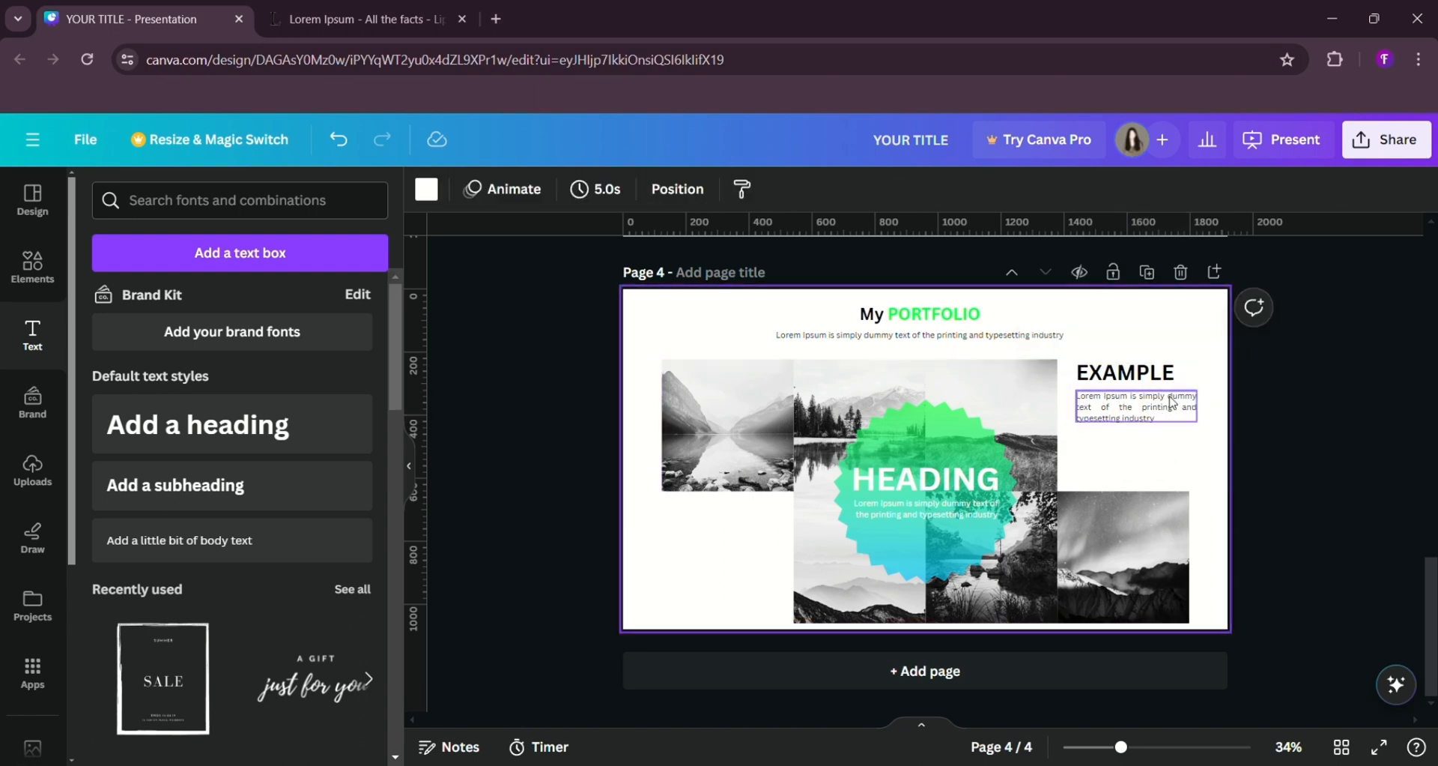
pyautogui.click(1188, 403)
pyautogui.moveTo(1211, 417); pyautogui.dragTo(1191, 416)
pyautogui.click(1357, 461)
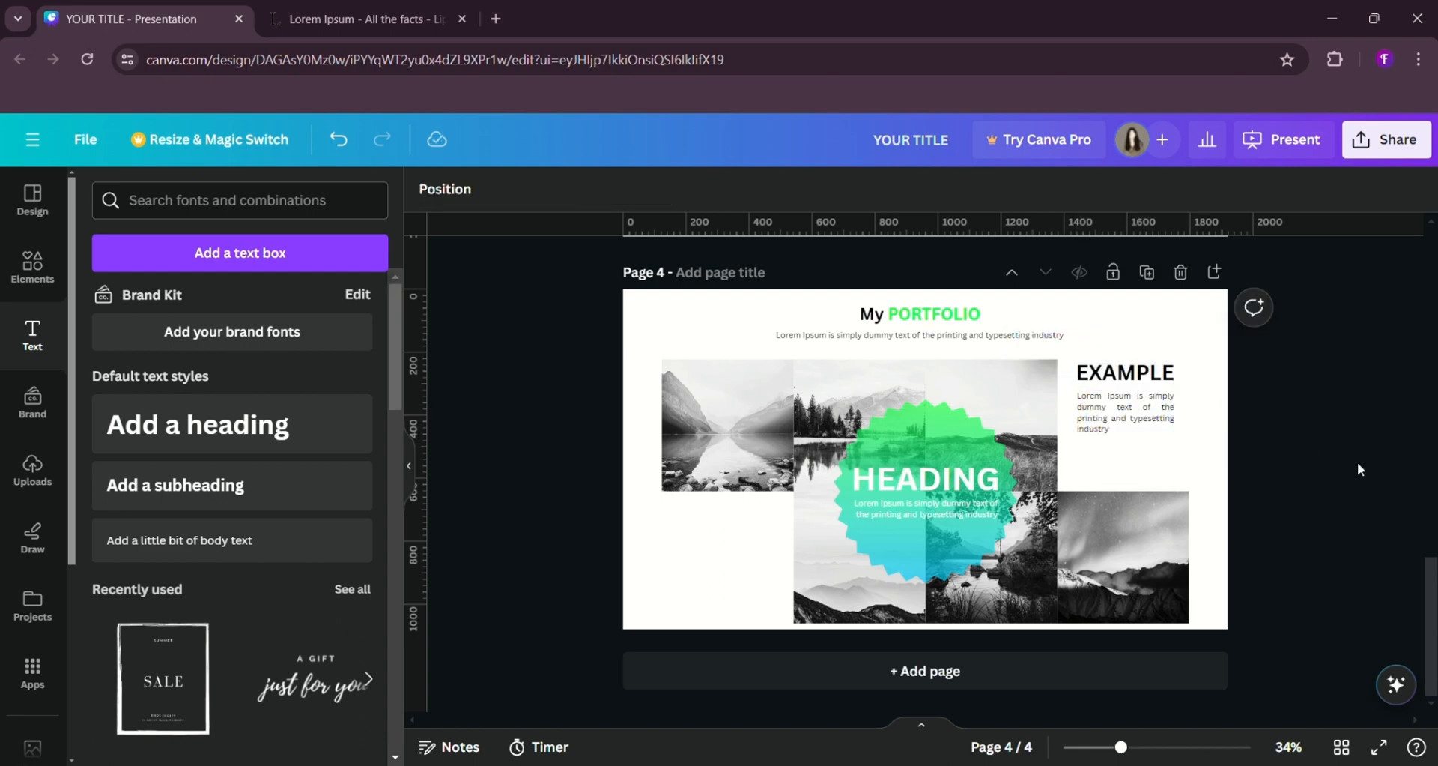
# - Move "EXAMPLE" and its Lorem Ipsum text slightly down within the blank space
pyautogui.click(1153, 422)
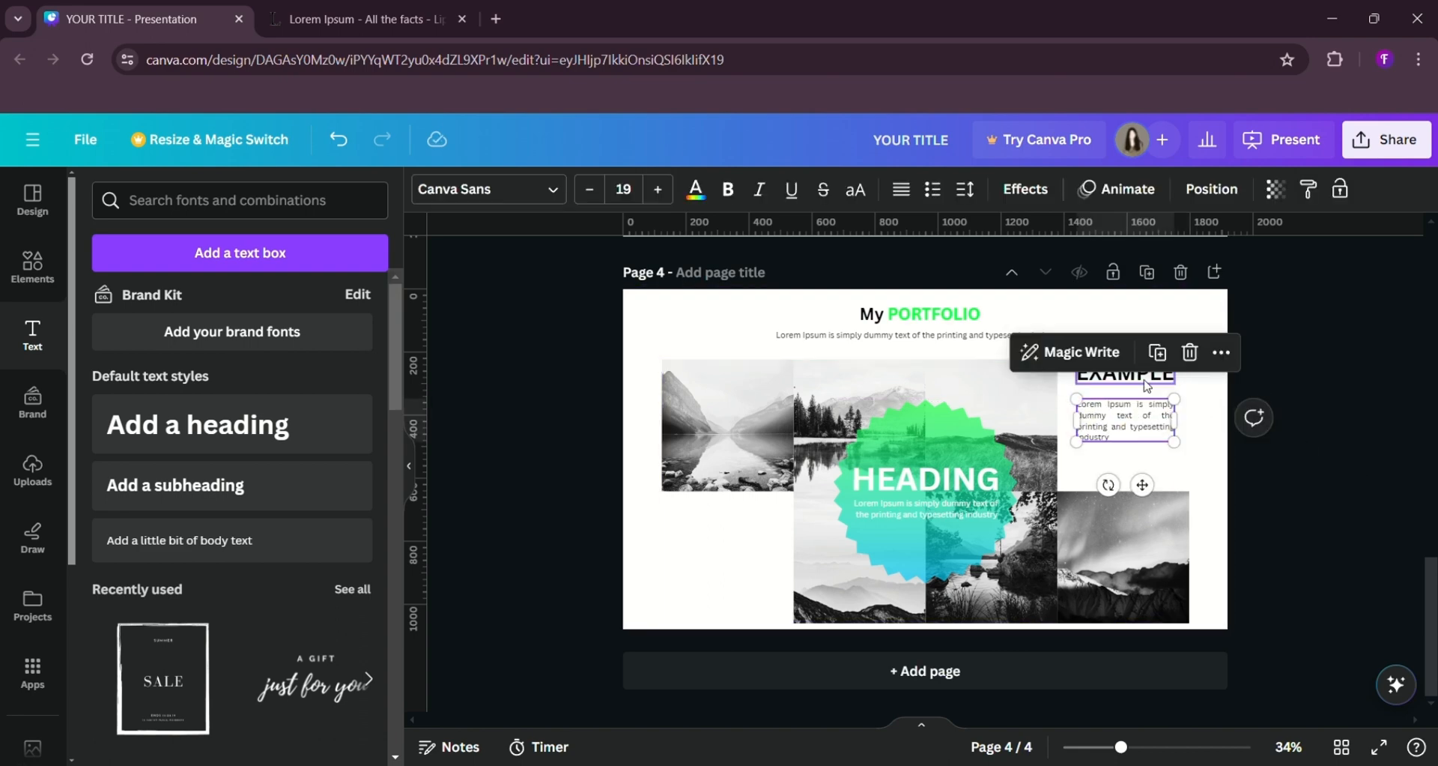
pyautogui.click(1213, 449)
pyautogui.click(1307, 470)
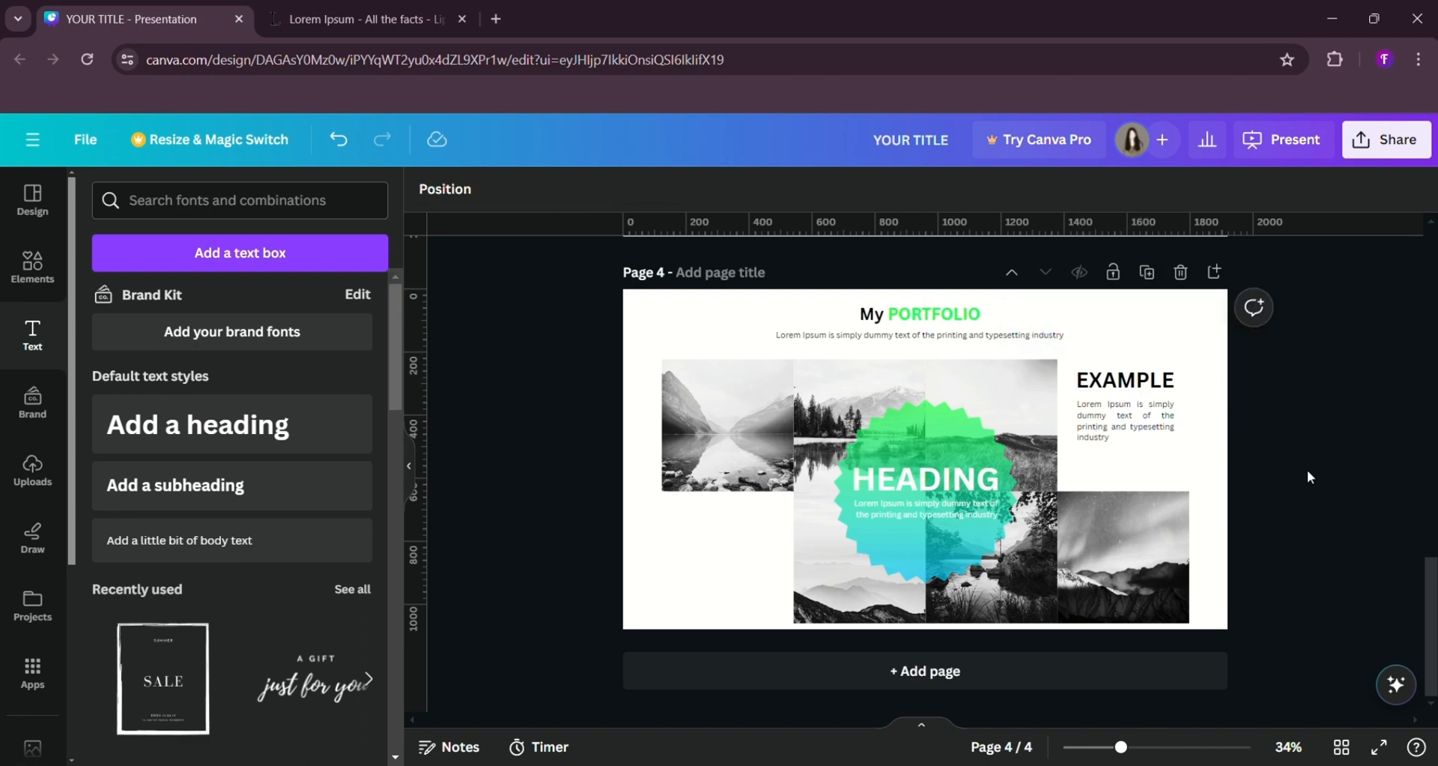
# - Insert a circle, shrink it to a small dot and place it in the blank space below the first photo
pyautogui.click(33, 297)
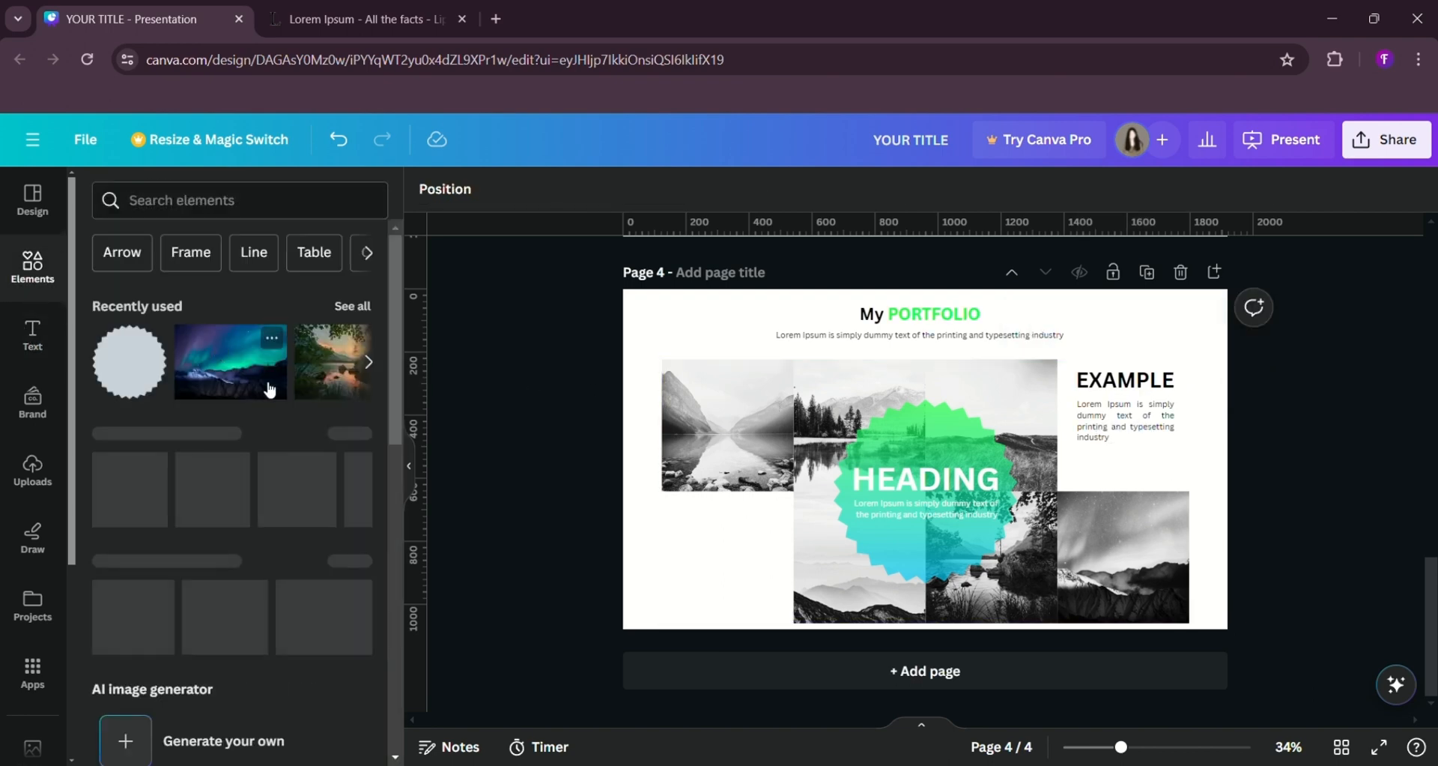
pyautogui.click(352, 484)
pyautogui.moveTo(929, 447); pyautogui.dragTo(695, 536)
pyautogui.moveTo(749, 604); pyautogui.dragTo(673, 537)
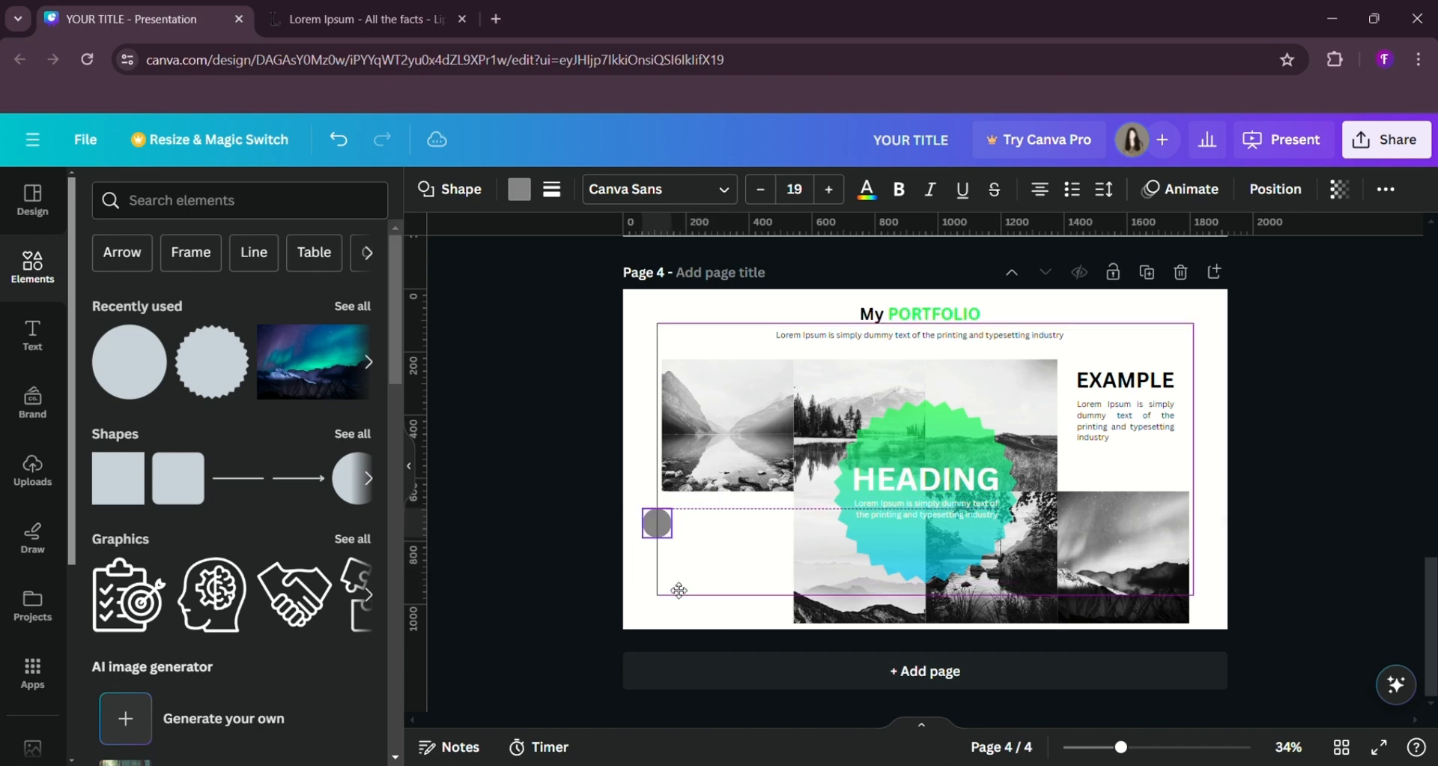
pyautogui.moveTo(679, 579); pyautogui.dragTo(708, 588)
# - Fill the small circle with the bright green document color
pyautogui.click(519, 188)
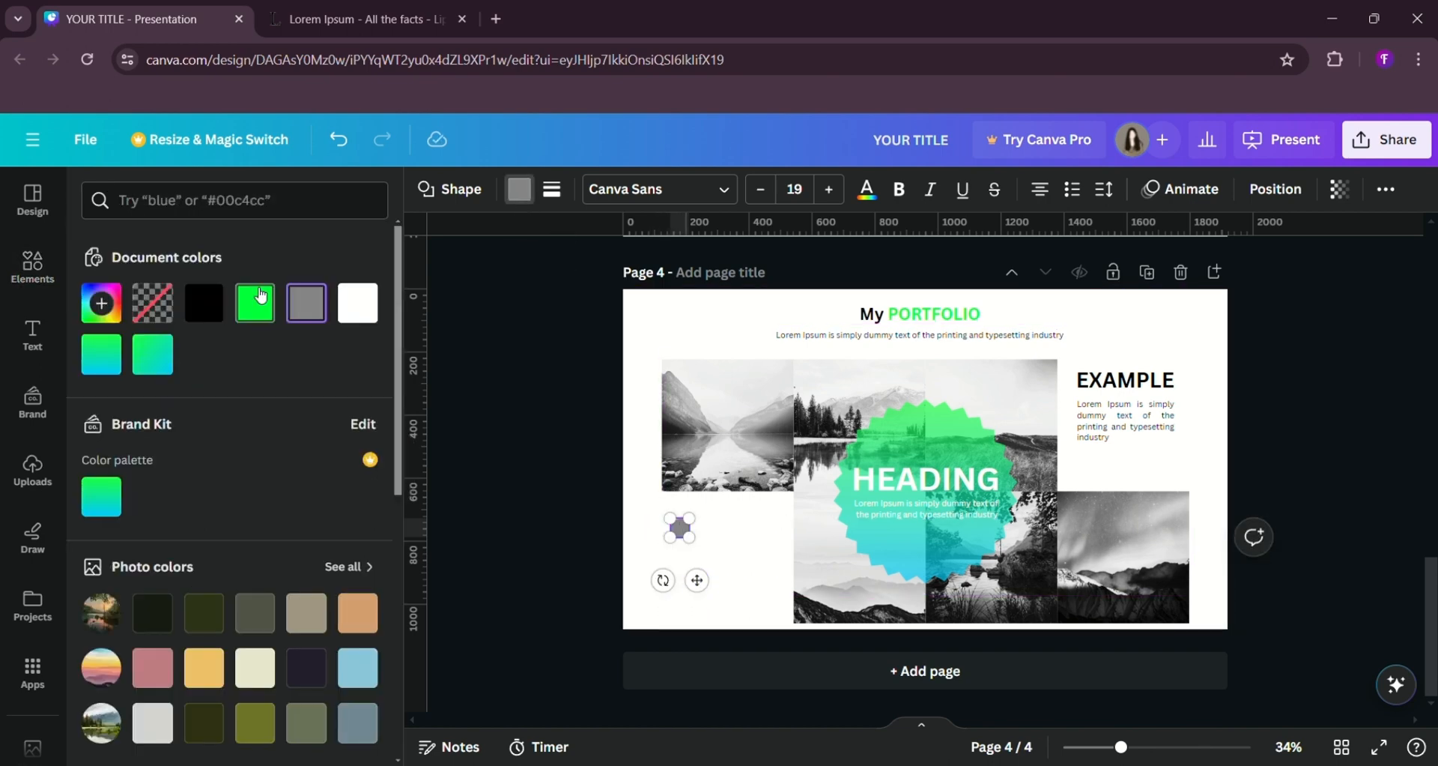
pyautogui.click(251, 317)
pyautogui.click(523, 358)
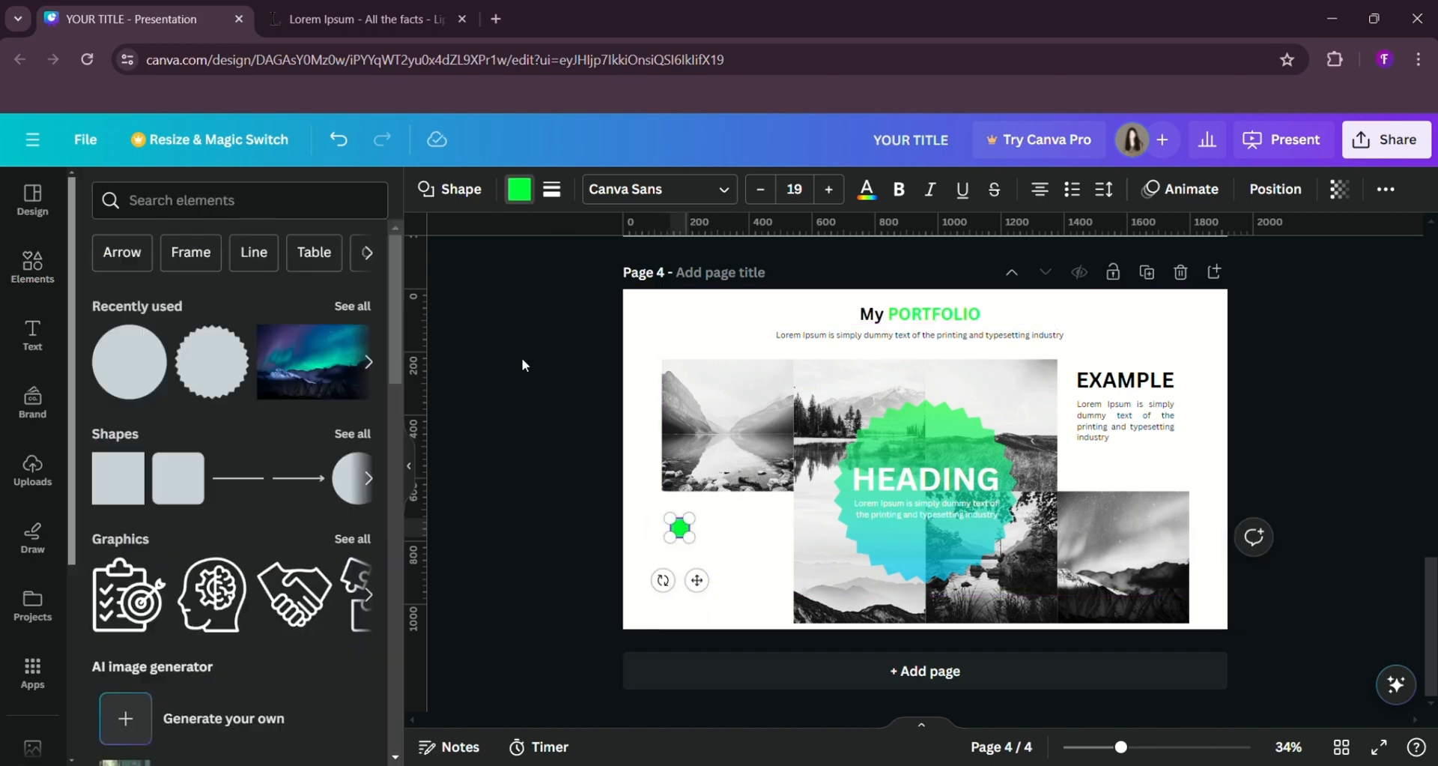
# - Duplicate the green circle twice to form an evenly spaced vertical column of three below the first photo
pyautogui.click(684, 535)
pyautogui.click(648, 471)
pyautogui.moveTo(698, 585); pyautogui.dragTo(703, 636)
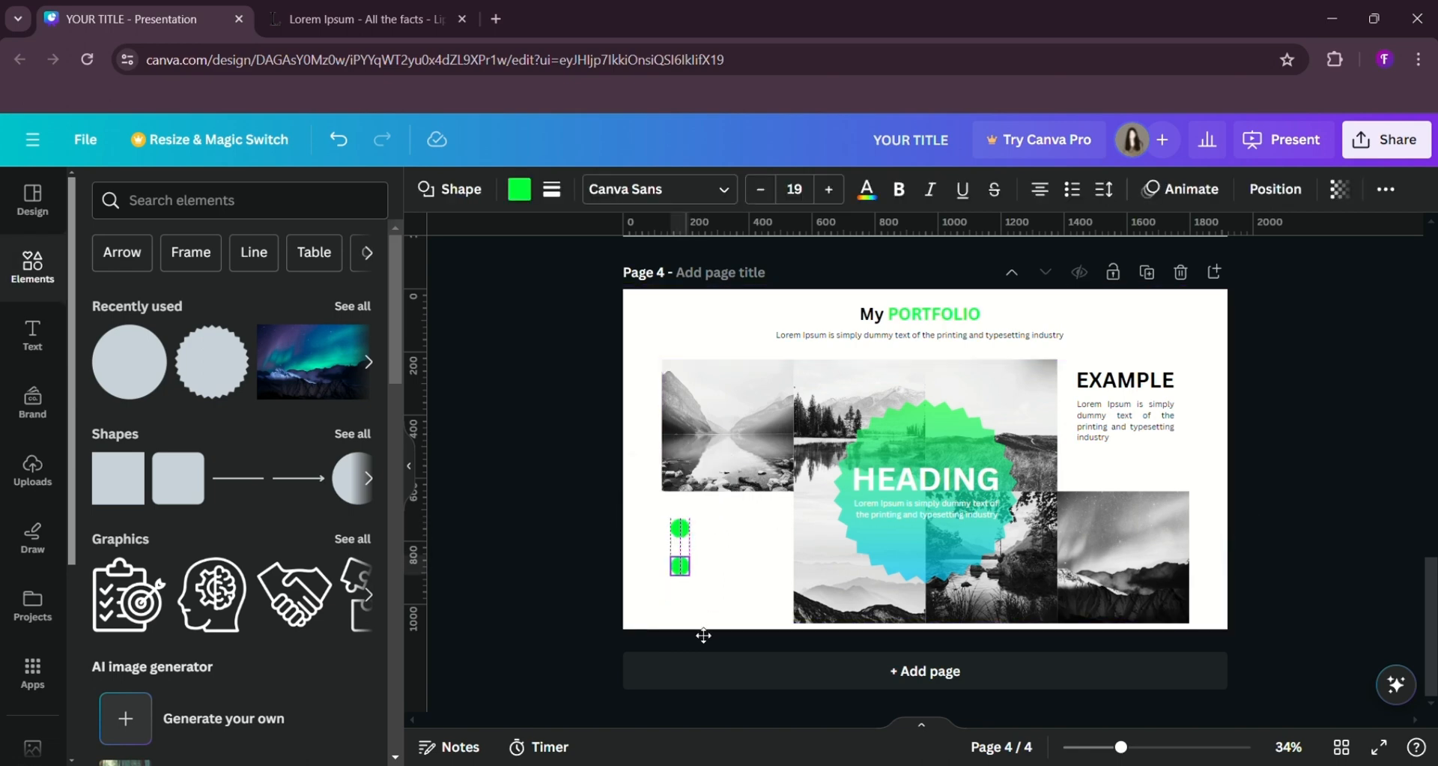
pyautogui.click(648, 508)
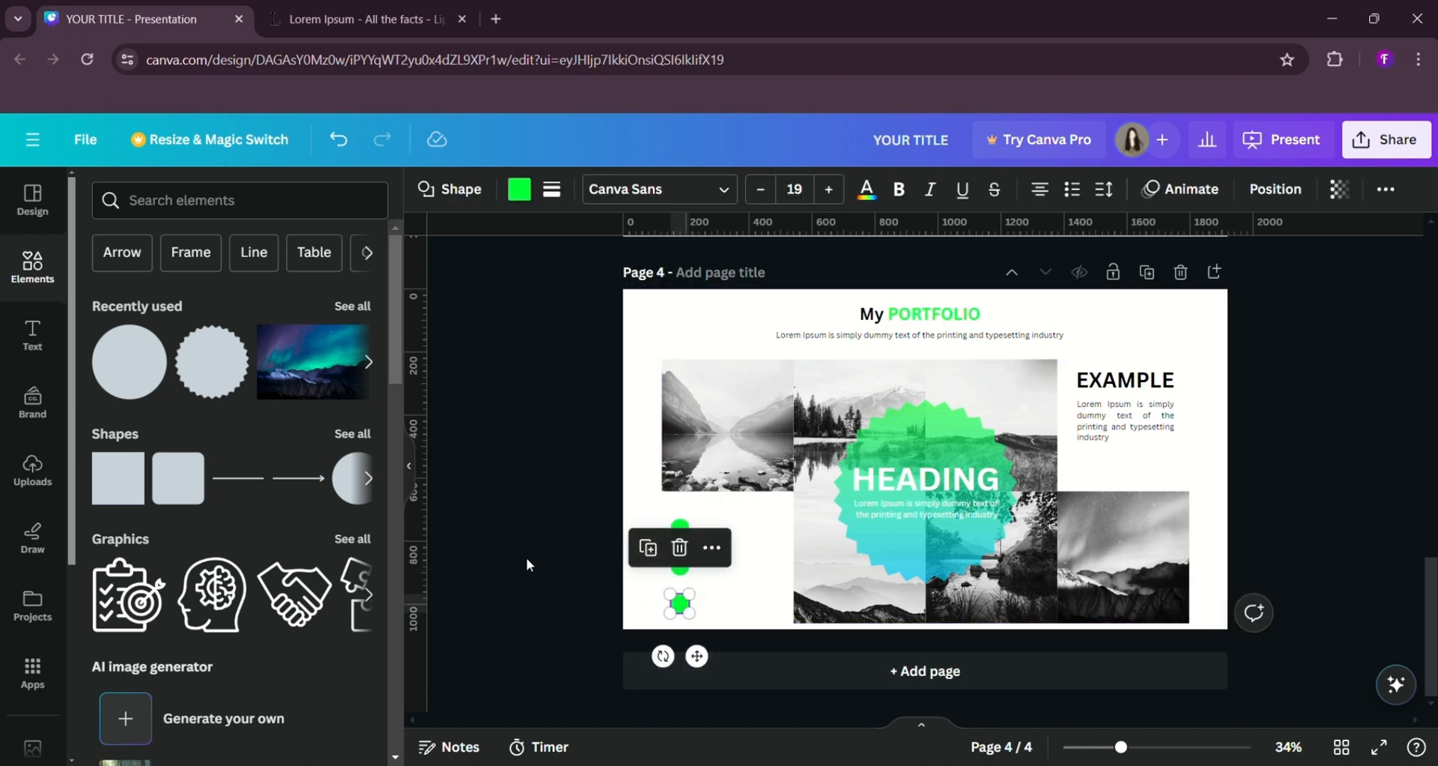
pyautogui.click(528, 557)
# - Recolor the middle circle of the column below the first photo with a bright cyan custom color
pyautogui.click(680, 566)
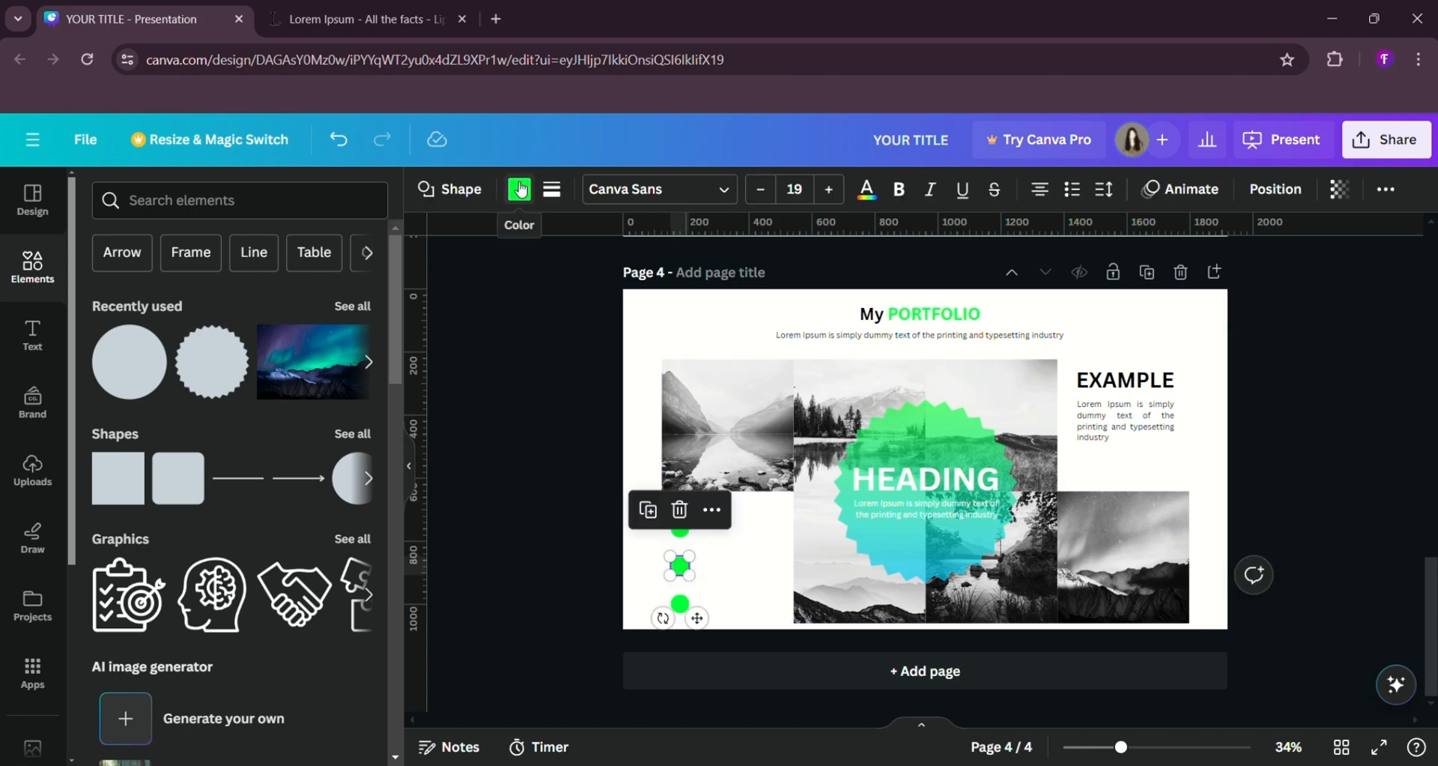
pyautogui.click(520, 189)
pyautogui.click(116, 305)
pyautogui.moveTo(194, 512); pyautogui.dragTo(236, 512)
pyautogui.click(487, 444)
pyautogui.click(487, 444)
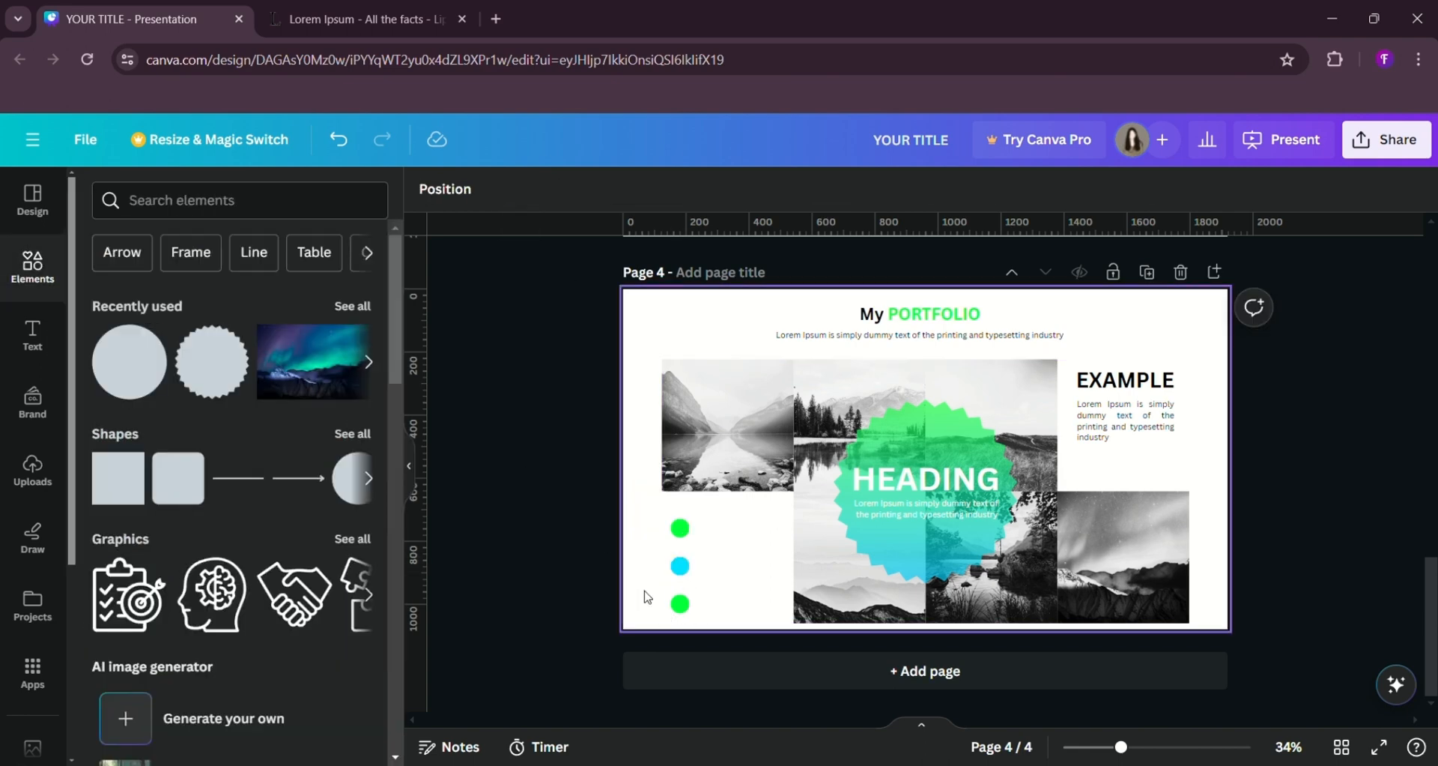
# - Fill the bottom circle of the column with the near-black photo color
pyautogui.click(680, 604)
pyautogui.click(533, 192)
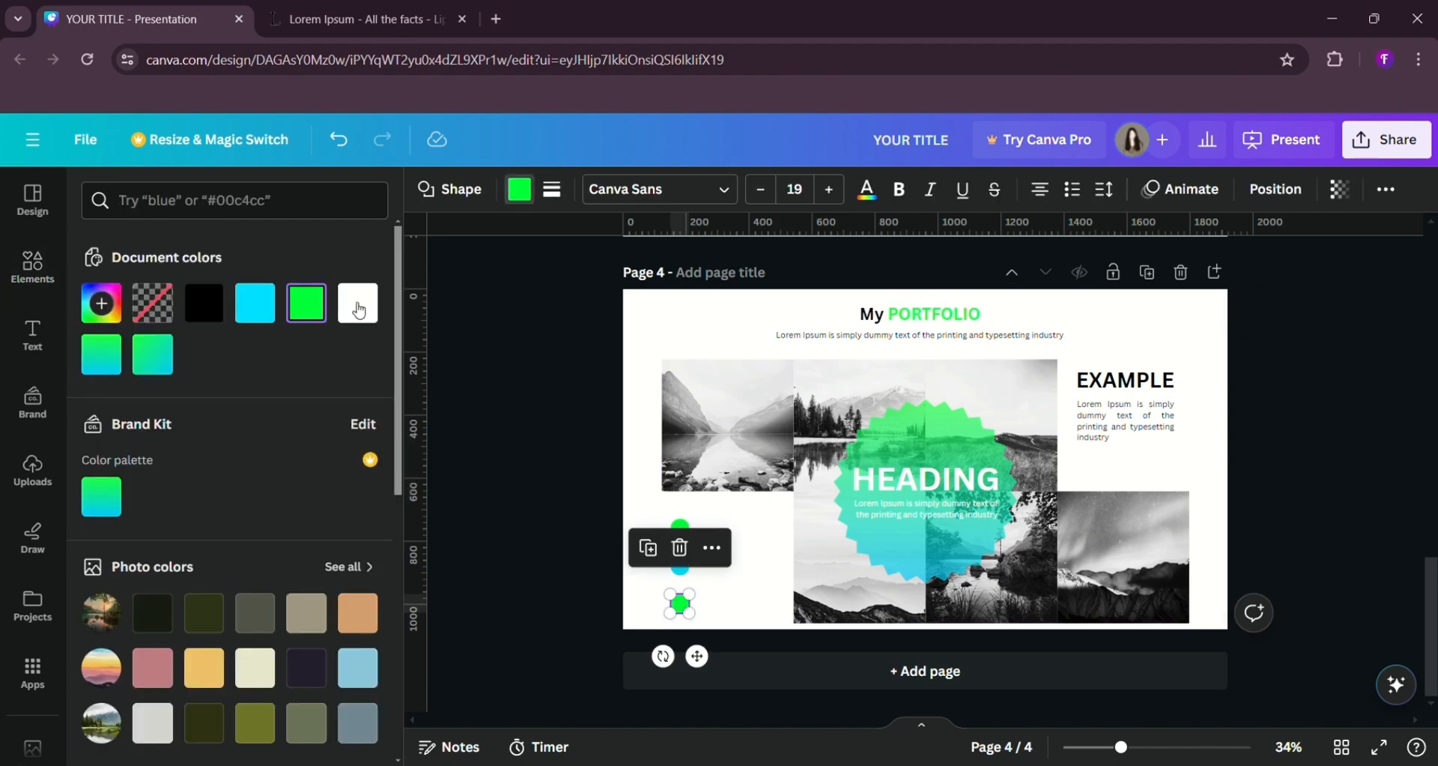
pyautogui.click(149, 626)
pyautogui.click(488, 446)
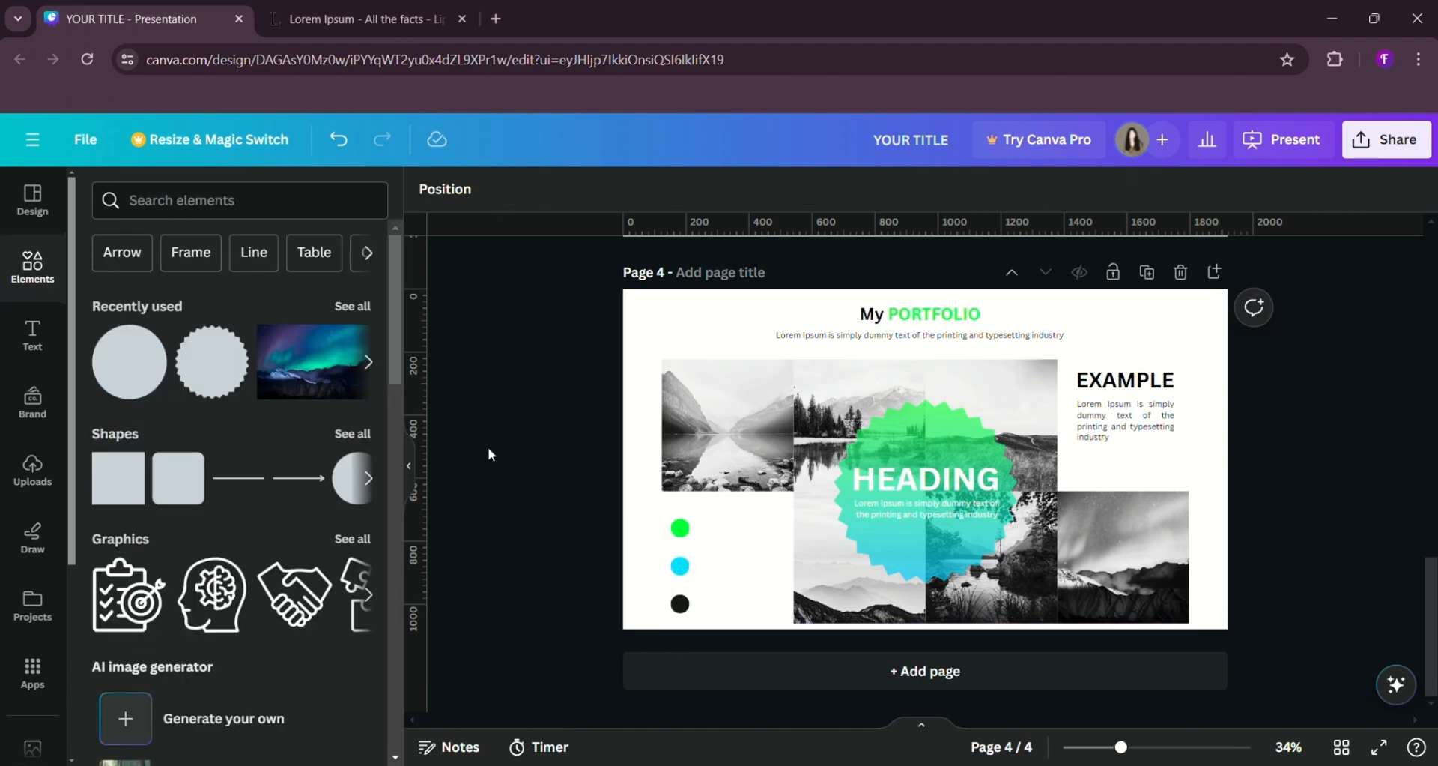
# - Fill the bottom circle of the column with the slate gray photo color
pyautogui.click(680, 604)
pyautogui.click(521, 191)
pyautogui.click(357, 723)
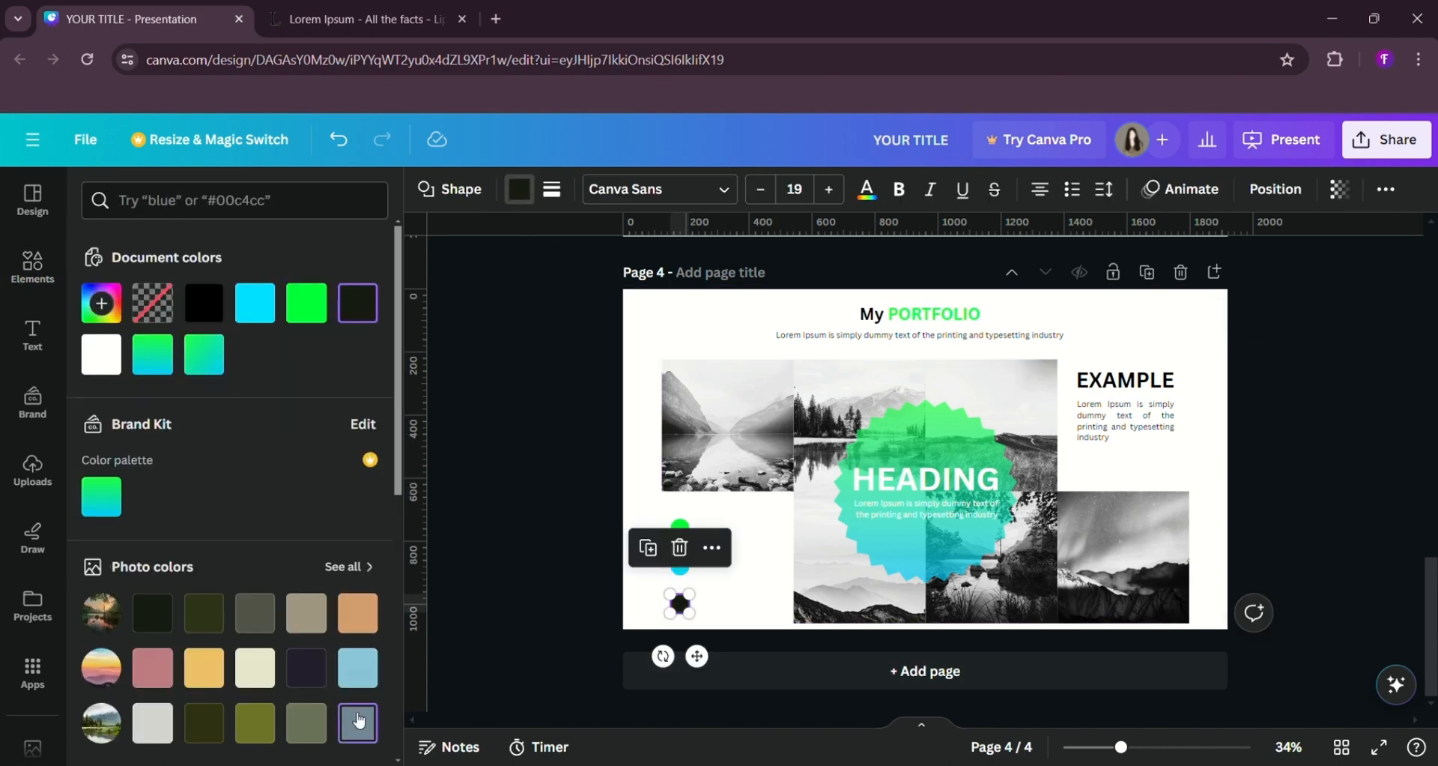
pyautogui.click(536, 509)
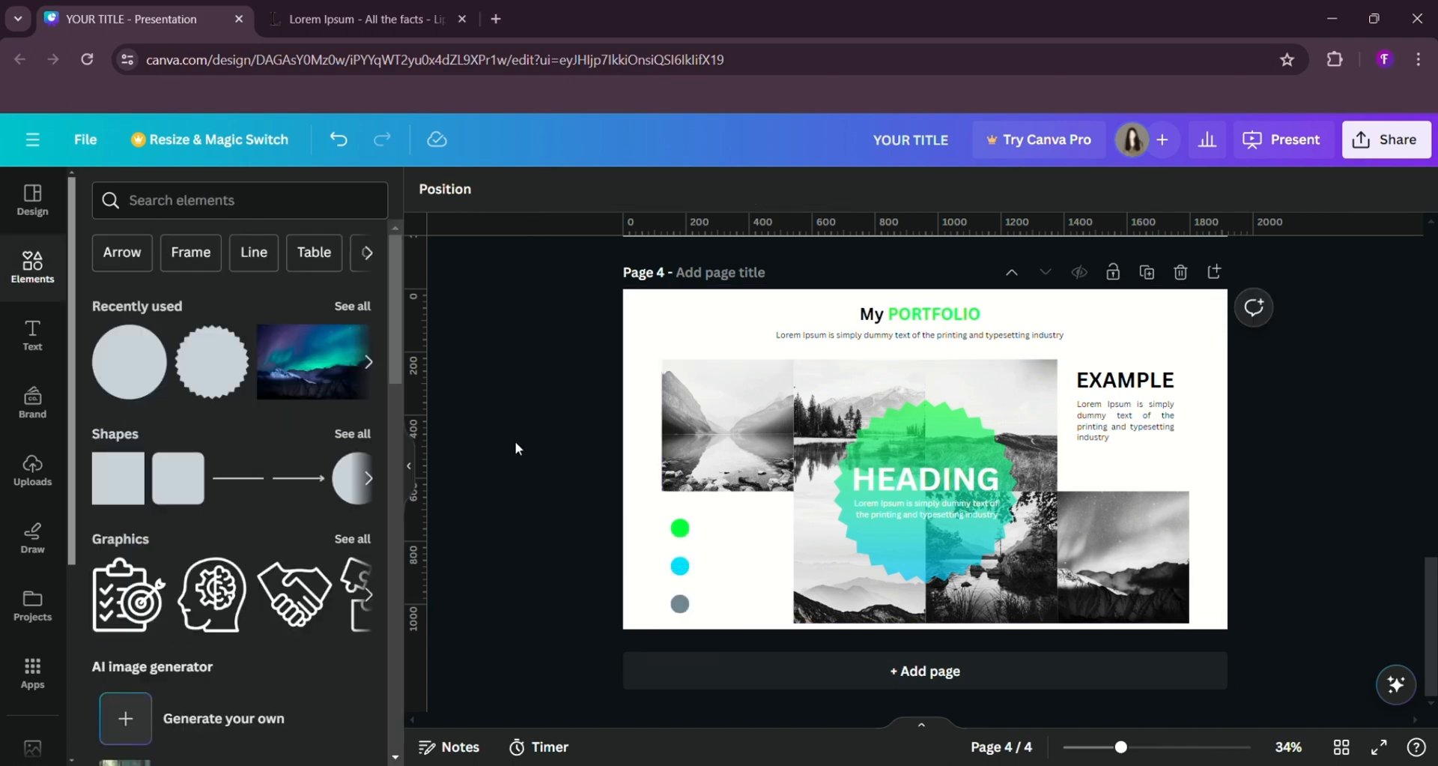
# - Add body text reading "lorem ipsum", shrink its box and place it directly beside the green circle
pyautogui.scroll(5, 515, 442)
pyautogui.scroll(-5, 516, 443)
pyautogui.click(33, 333)
pyautogui.click(195, 533)
pyautogui.write('lorem ipsum')
pyautogui.moveTo(942, 511); pyautogui.dragTo(753, 585)
pyautogui.moveTo(695, 522); pyautogui.dragTo(738, 540)
pyautogui.moveTo(780, 583); pyautogui.dragTo(748, 577)
pyautogui.click(586, 526)
# - Duplicate the "lorem ipsum" label twice and align the copies beside the cyan and gray circles
pyautogui.click(721, 530)
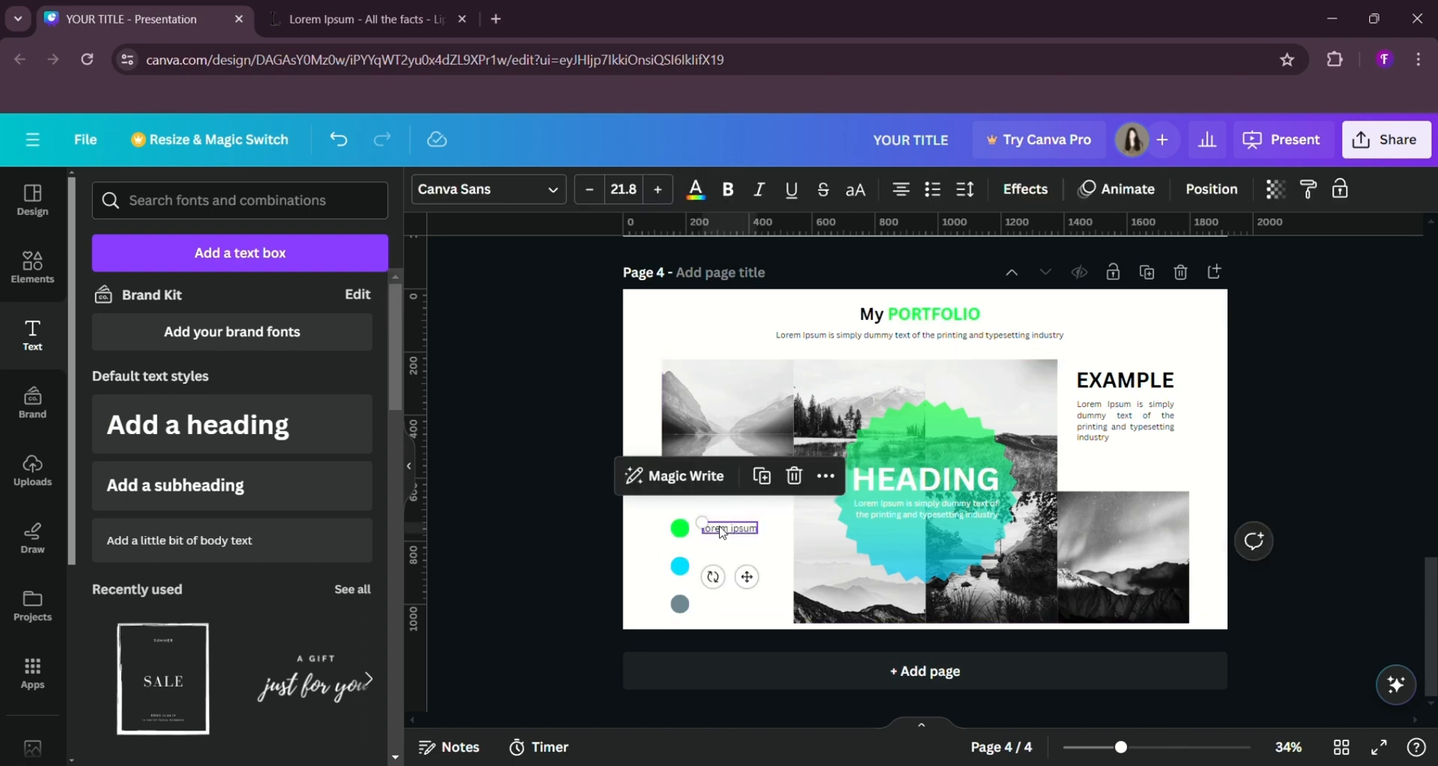
pyautogui.click(764, 479)
pyautogui.moveTo(755, 586); pyautogui.dragTo(761, 626)
pyautogui.click(761, 512)
pyautogui.click(606, 496)
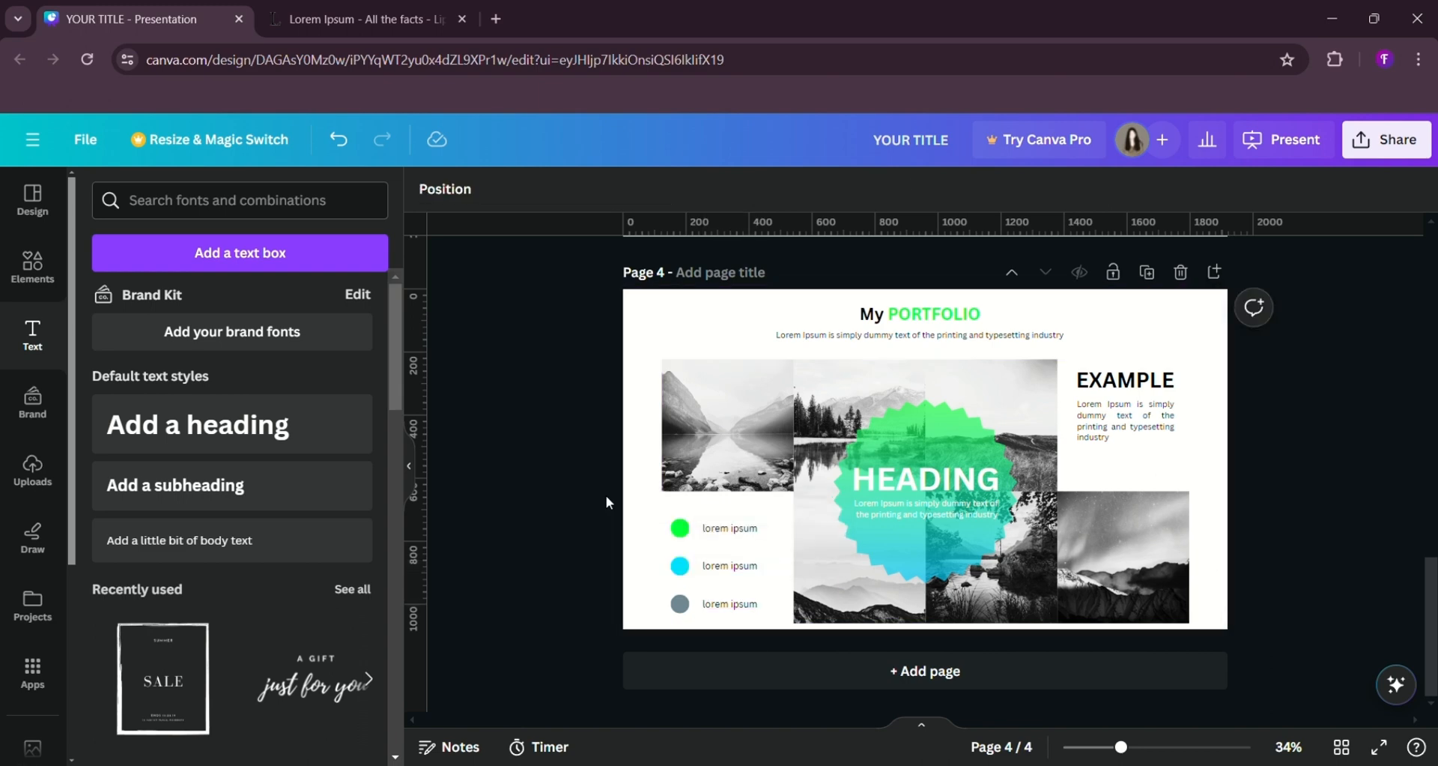
# - Add a blank fifth page and place a small cyan circle on its left side at mid-height
pyautogui.click(726, 678)
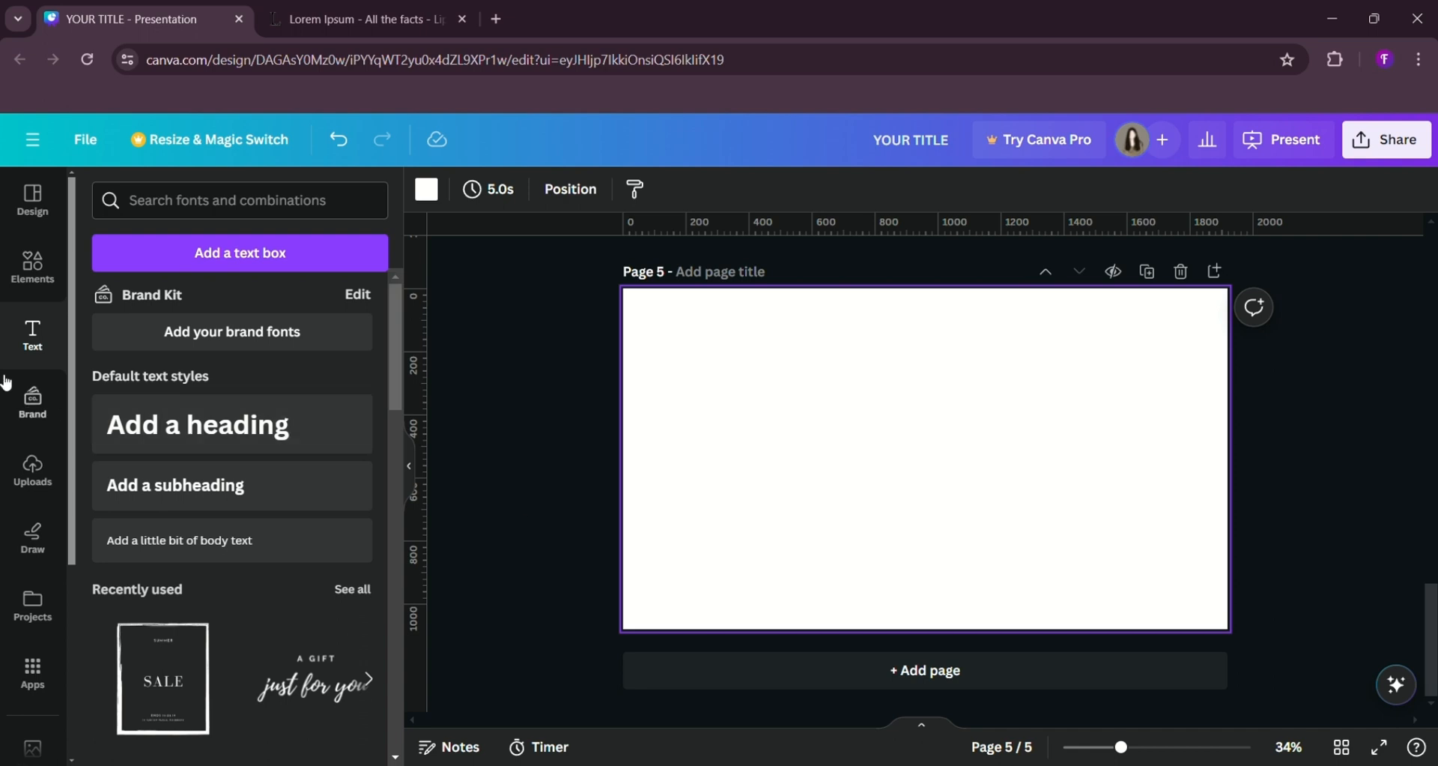
pyautogui.click(33, 266)
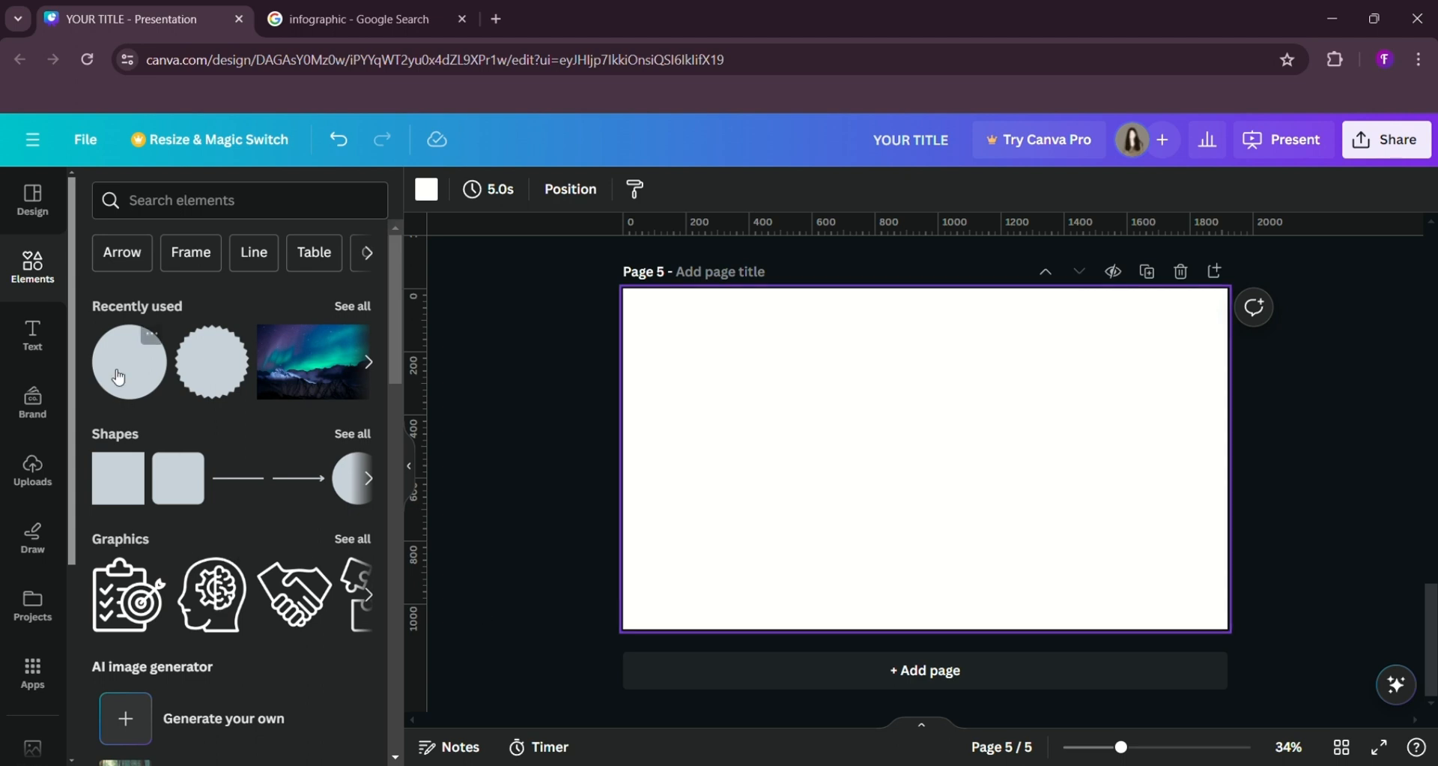
pyautogui.click(125, 365)
pyautogui.moveTo(926, 478); pyautogui.dragTo(725, 480)
pyautogui.moveTo(784, 519); pyautogui.dragTo(760, 505)
pyautogui.moveTo(704, 454); pyautogui.dragTo(828, 484)
pyautogui.click(651, 447)
# - Place an enlarged copy of the cyan circle overlapping its upper right and fill it with the bright green document color
pyautogui.click(710, 456)
pyautogui.moveTo(774, 430); pyautogui.dragTo(770, 420)
pyautogui.click(520, 189)
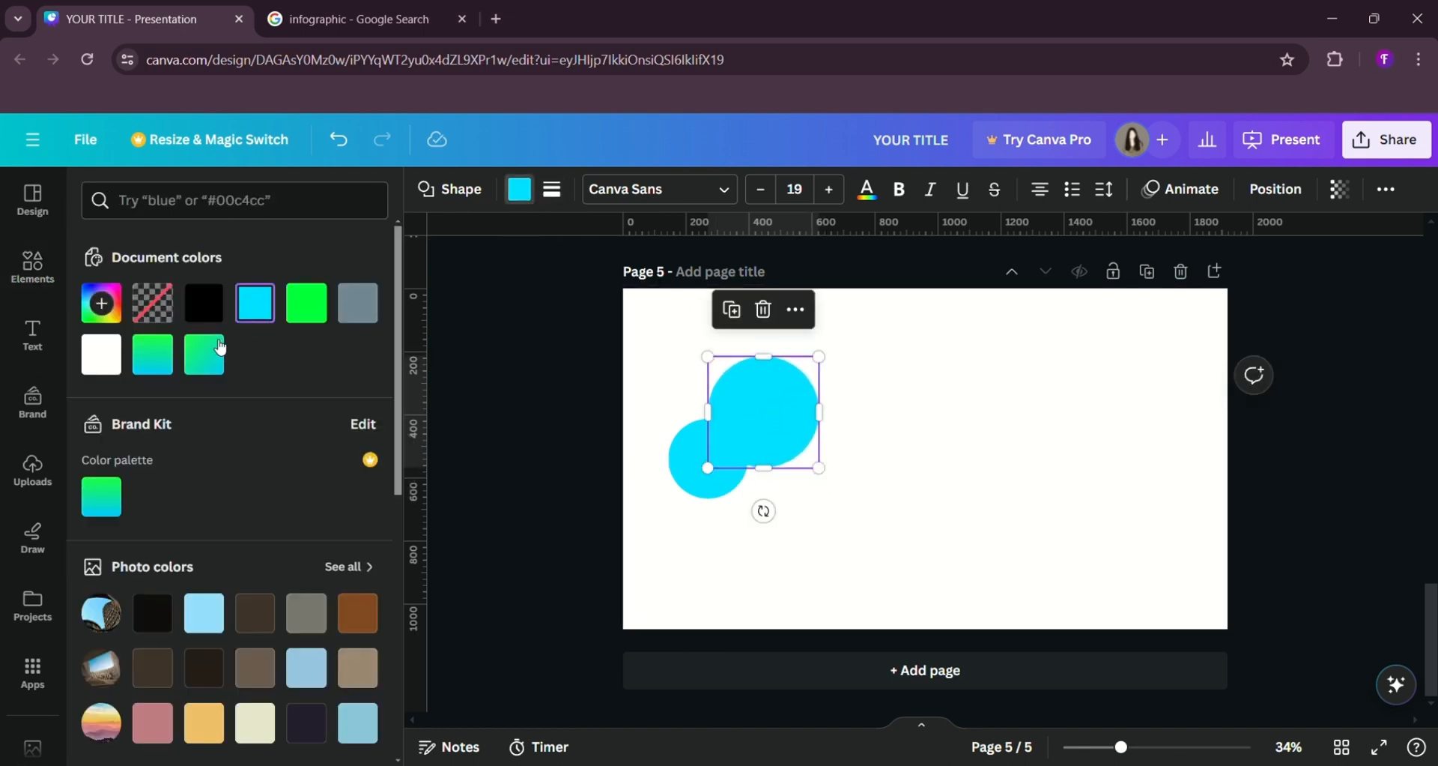
pyautogui.click(326, 301)
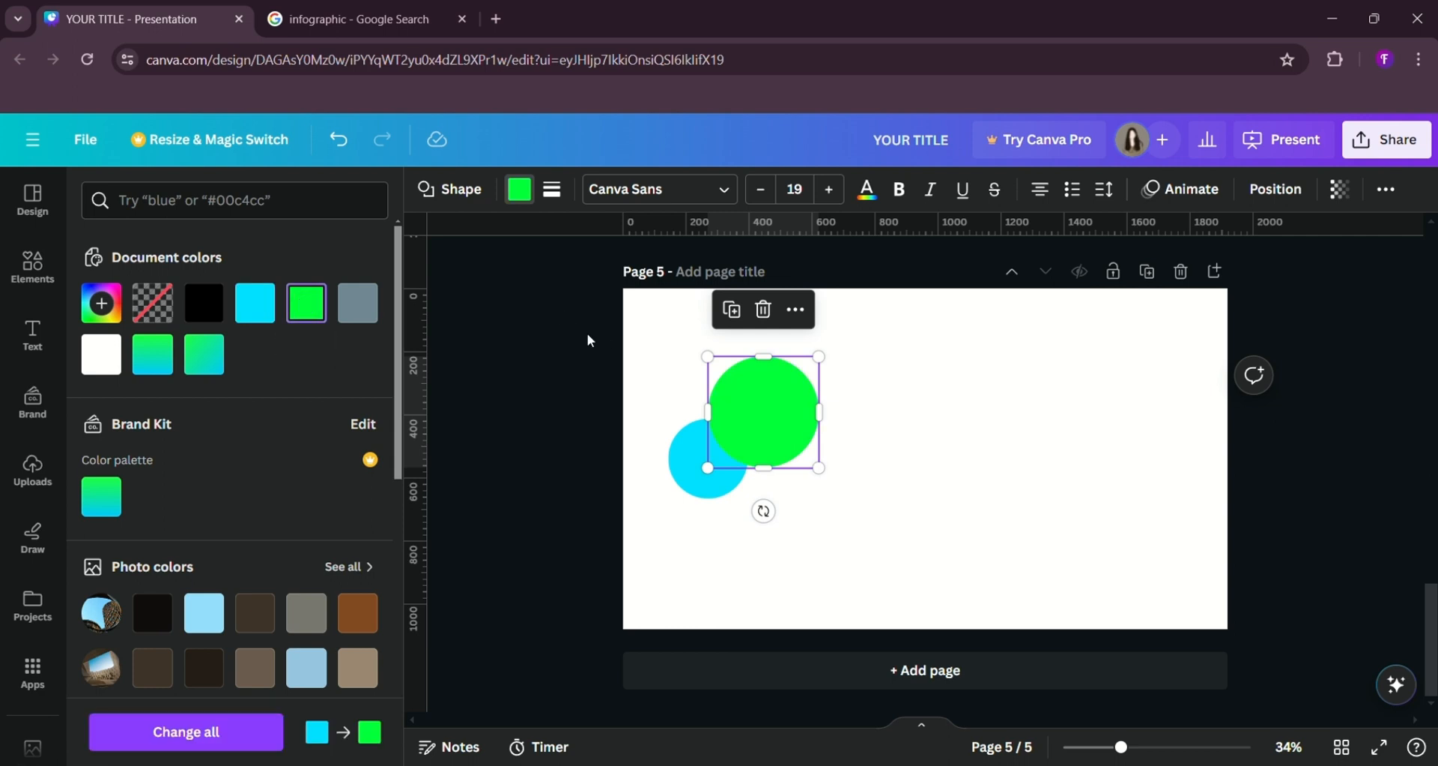
# - Place a slightly smaller copy of the green circle overlapping its lower right and fill it with the slate gray document color
pyautogui.click(731, 310)
pyautogui.moveTo(852, 466)
pyautogui.mouseDown()
pyautogui.moveTo(874, 474)
pyautogui.moveTo(837, 442)
pyautogui.mouseUp()
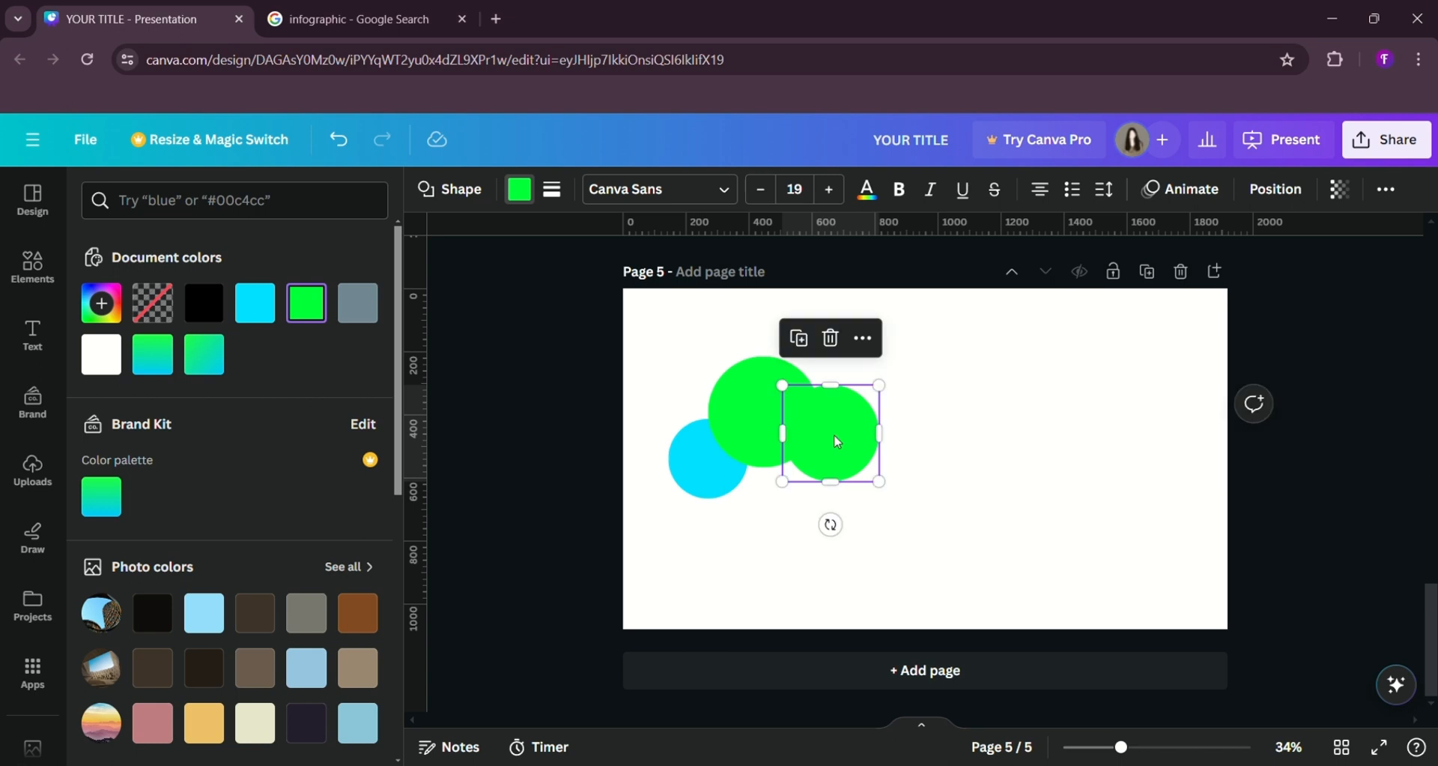
pyautogui.click(358, 304)
pyautogui.click(457, 376)
# - Place a larger copy of the green circle overlapping the gray circle's right side and fill it purple, #C400FF
pyautogui.click(767, 430)
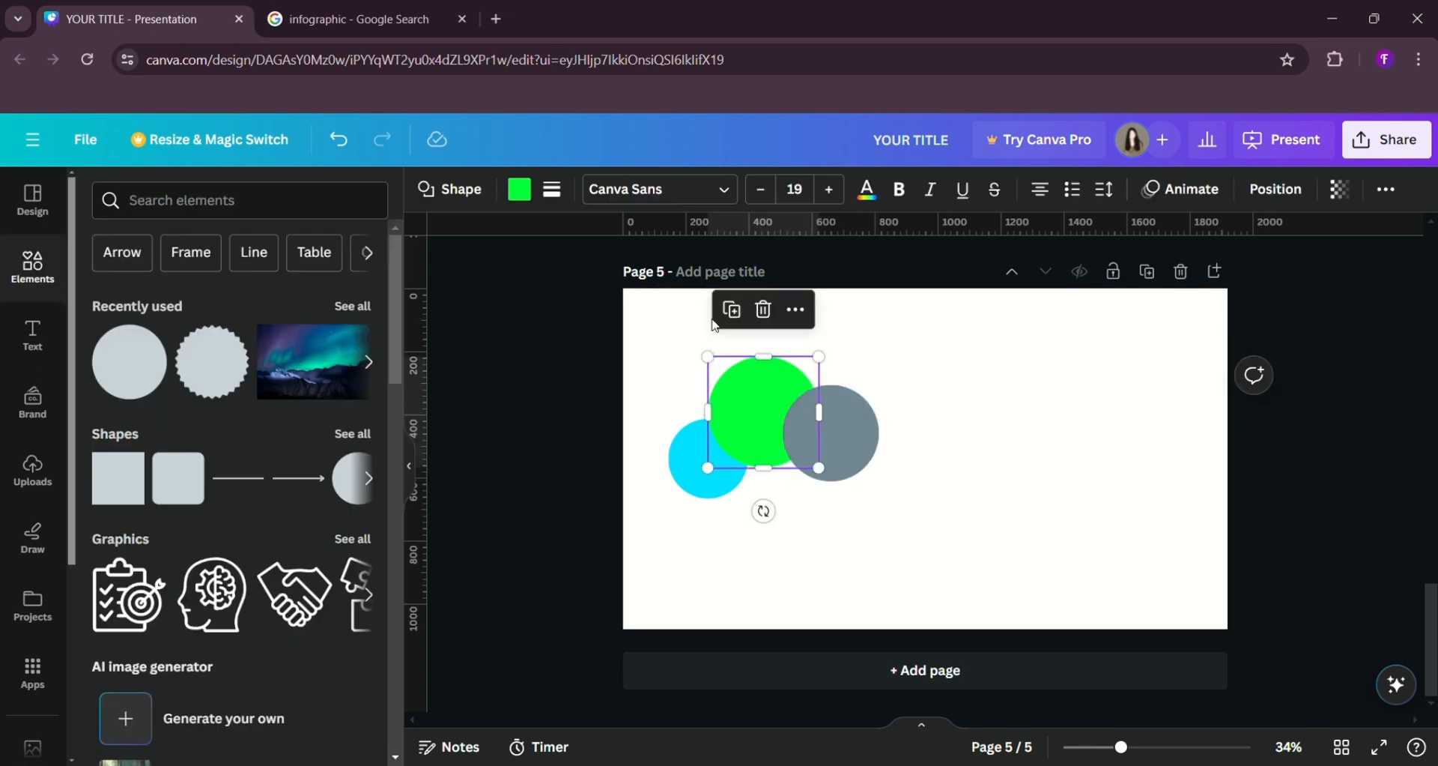
pyautogui.click(732, 309)
pyautogui.moveTo(762, 415); pyautogui.dragTo(890, 457)
pyautogui.moveTo(961, 523); pyautogui.dragTo(985, 546)
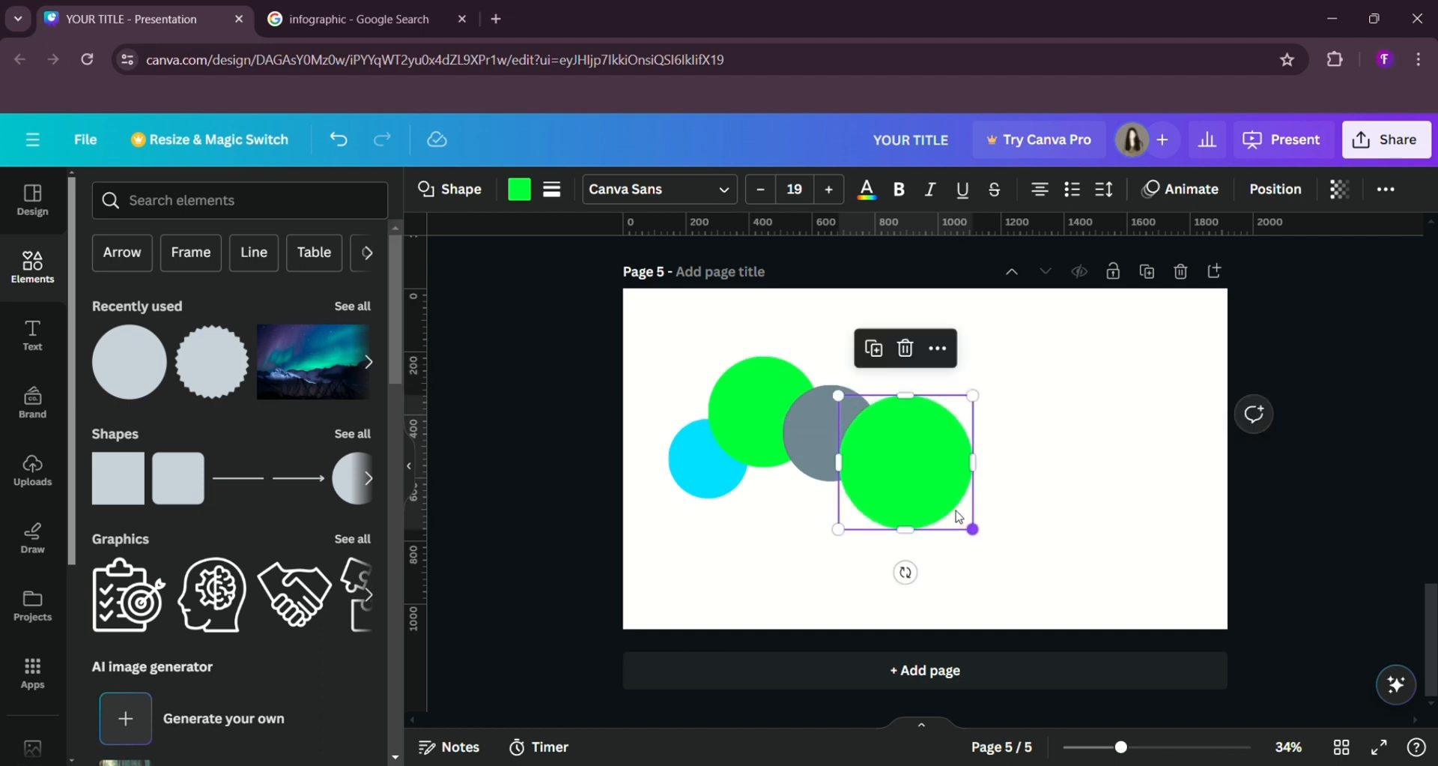
pyautogui.moveTo(938, 481); pyautogui.dragTo(942, 480)
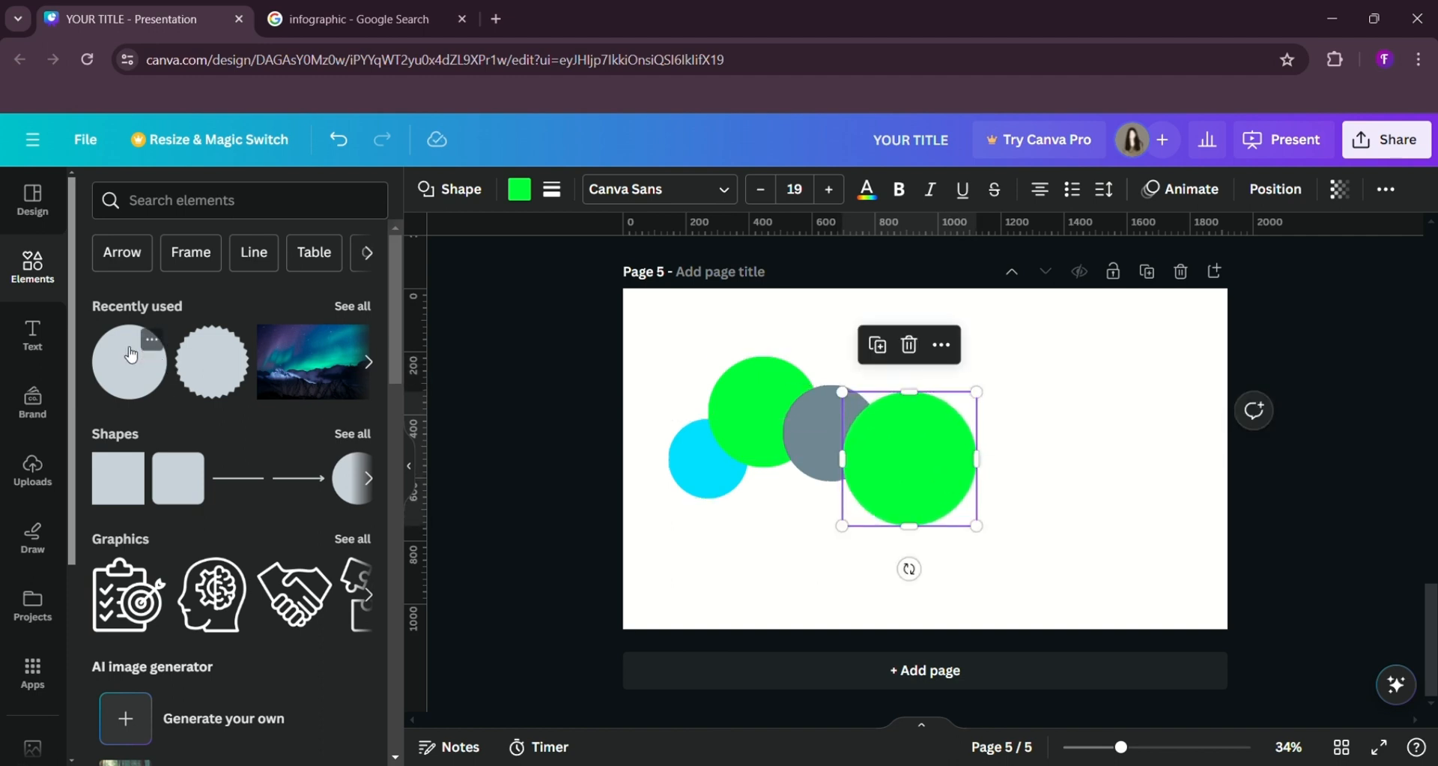
pyautogui.click(535, 201)
pyautogui.click(102, 303)
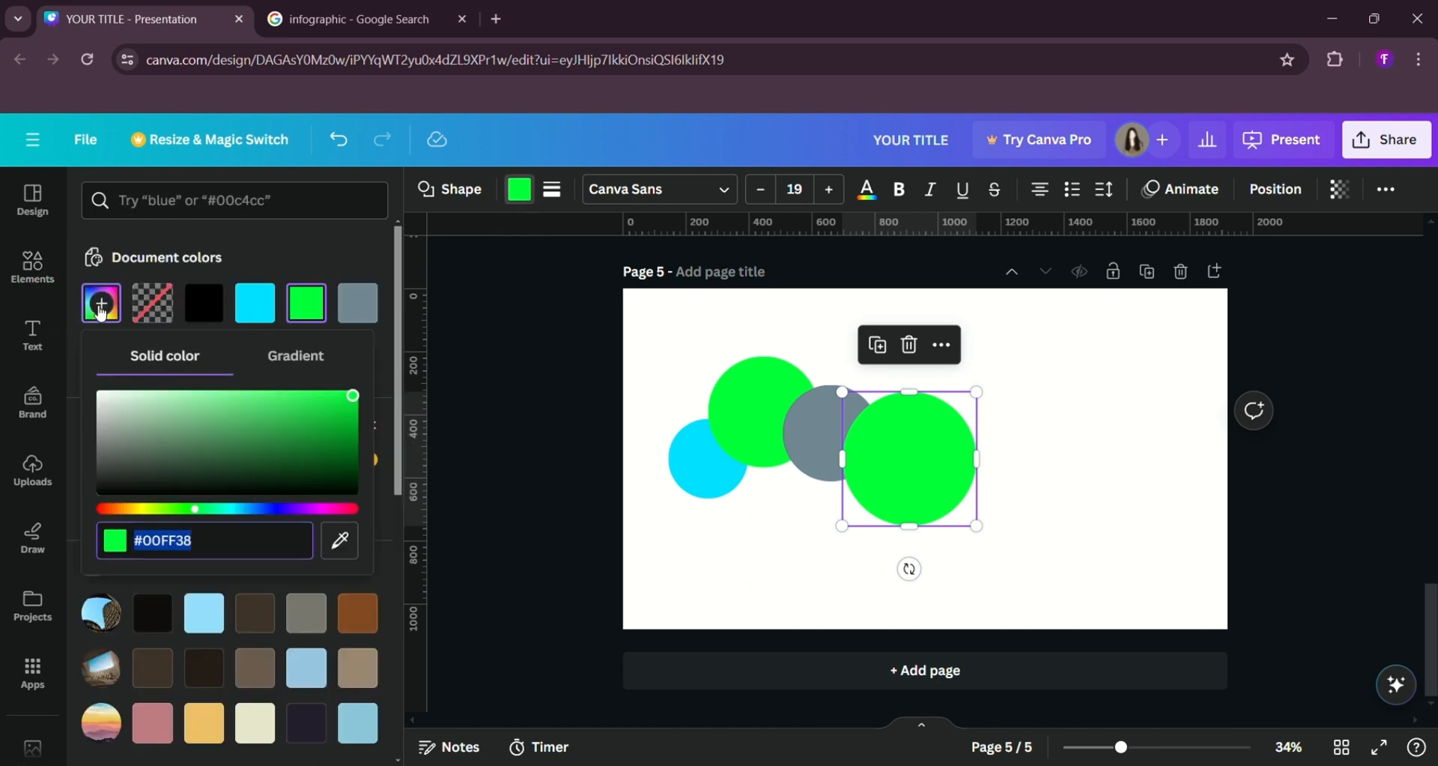
pyautogui.moveTo(199, 509); pyautogui.dragTo(311, 517)
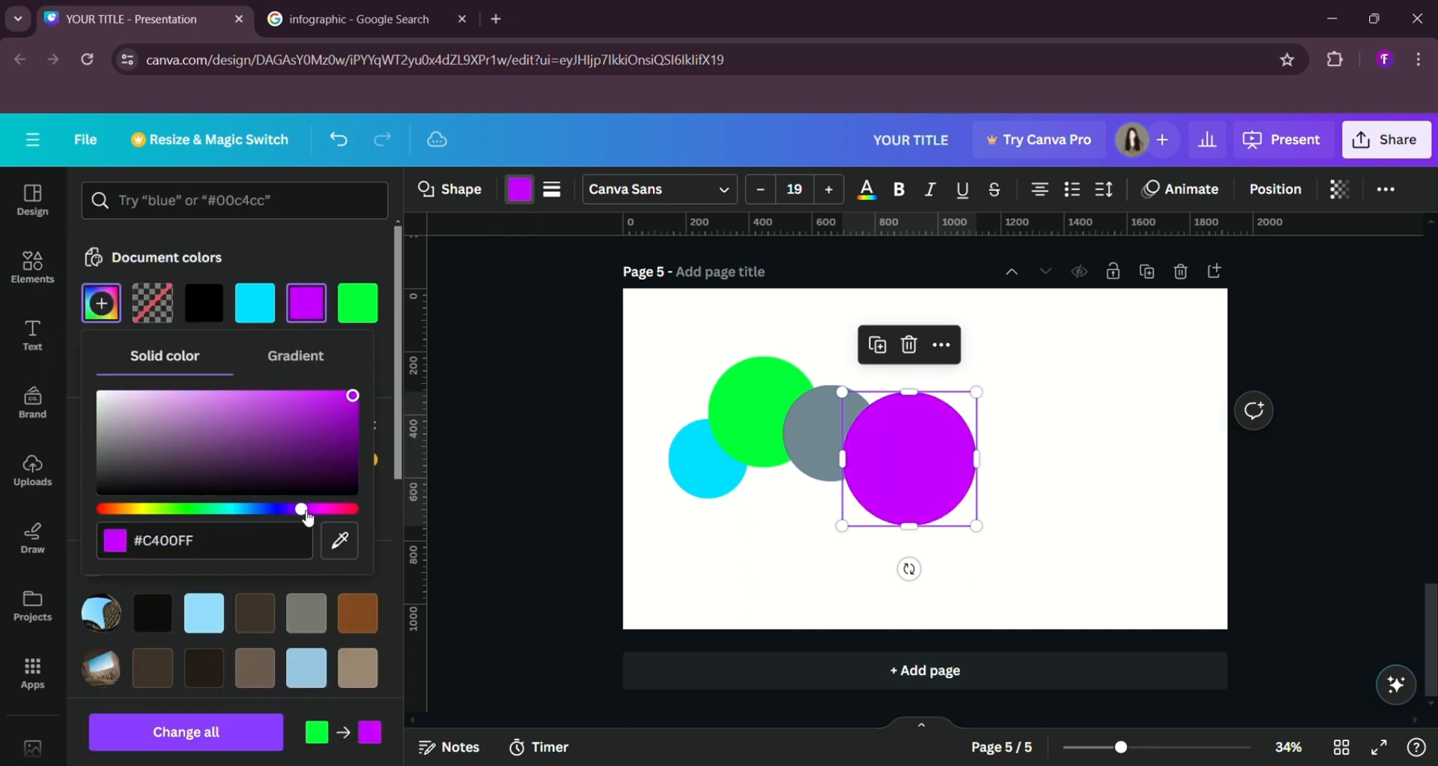
pyautogui.click(460, 457)
# - Place a smaller copy of the purple circle overlapping its upper right and recolor it deep blue-violet
pyautogui.click(888, 435)
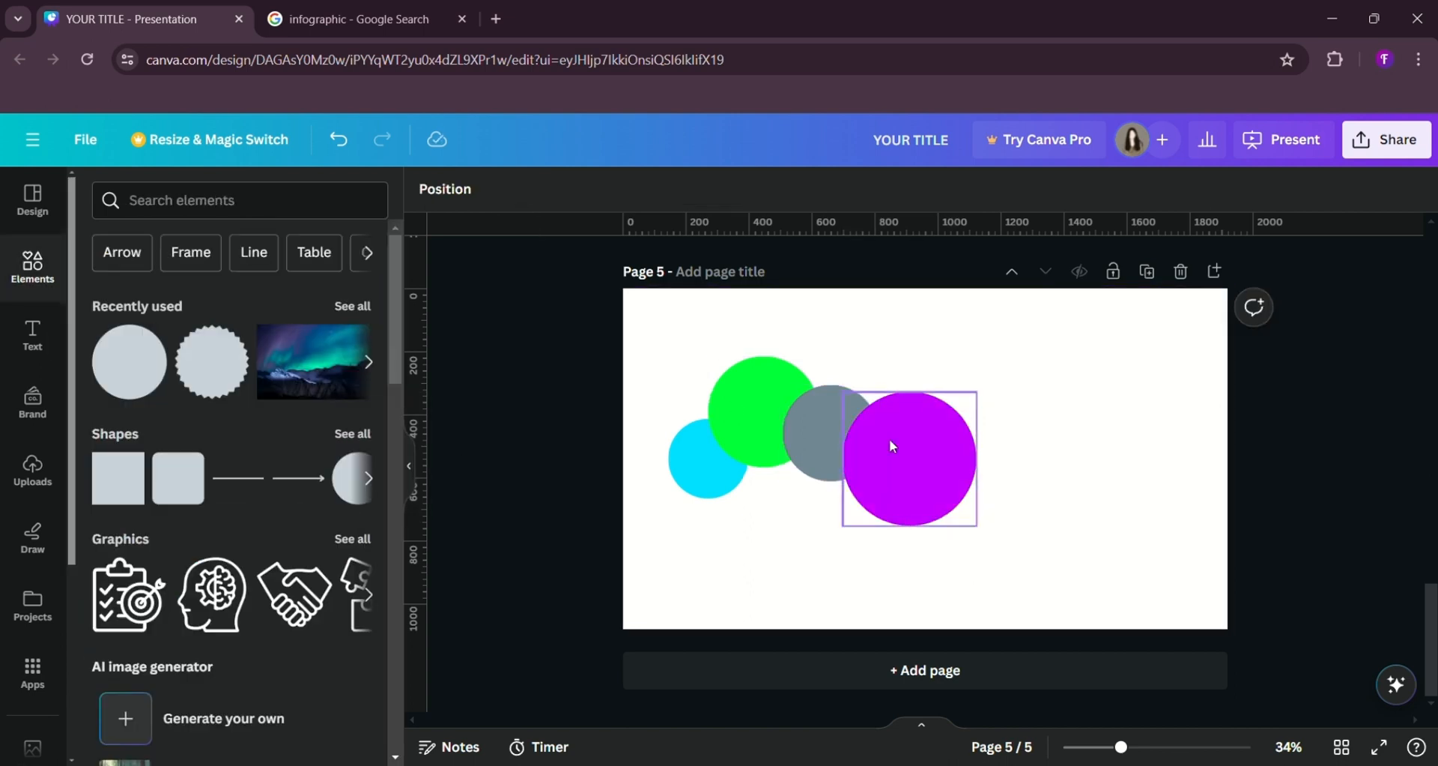
pyautogui.click(878, 344)
pyautogui.moveTo(979, 384); pyautogui.dragTo(972, 407)
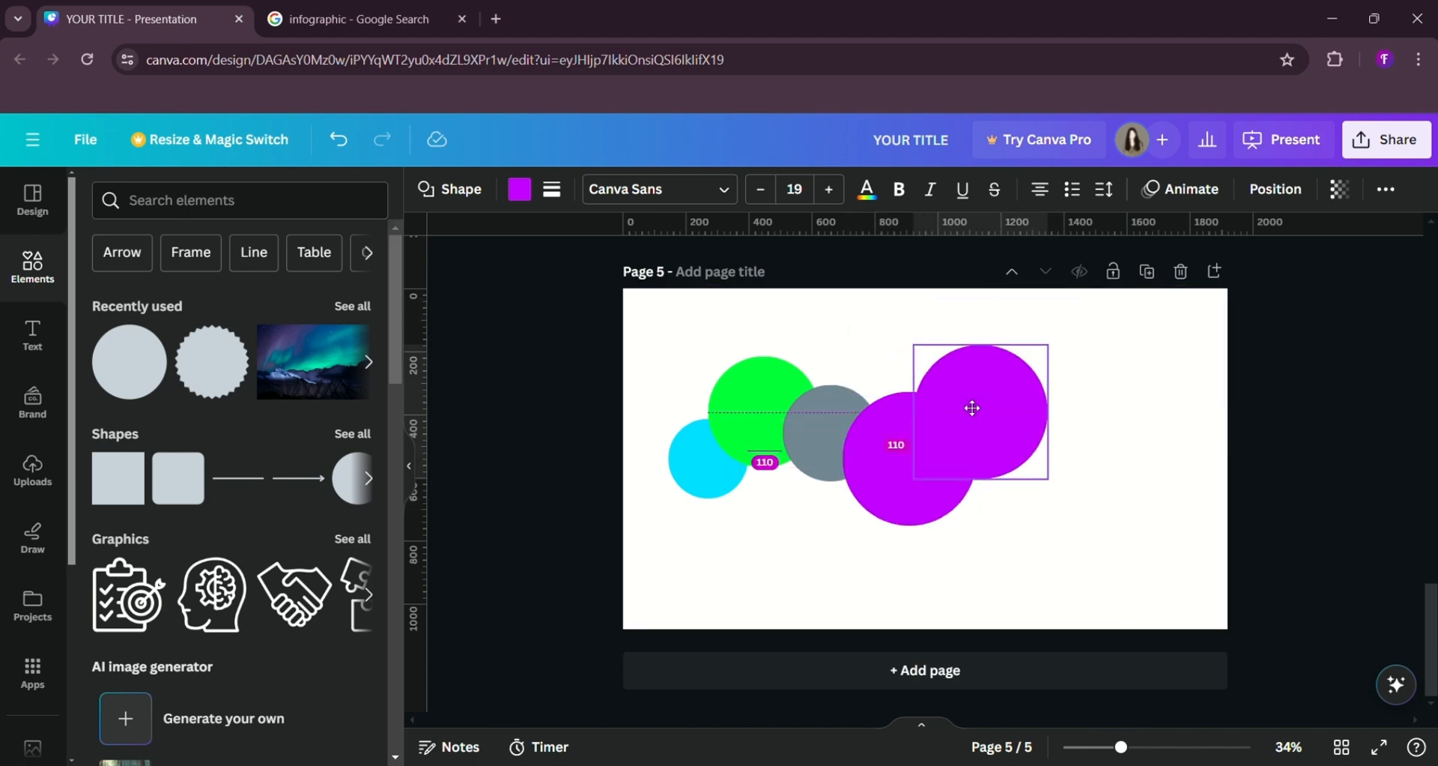
pyautogui.moveTo(915, 345); pyautogui.dragTo(947, 379)
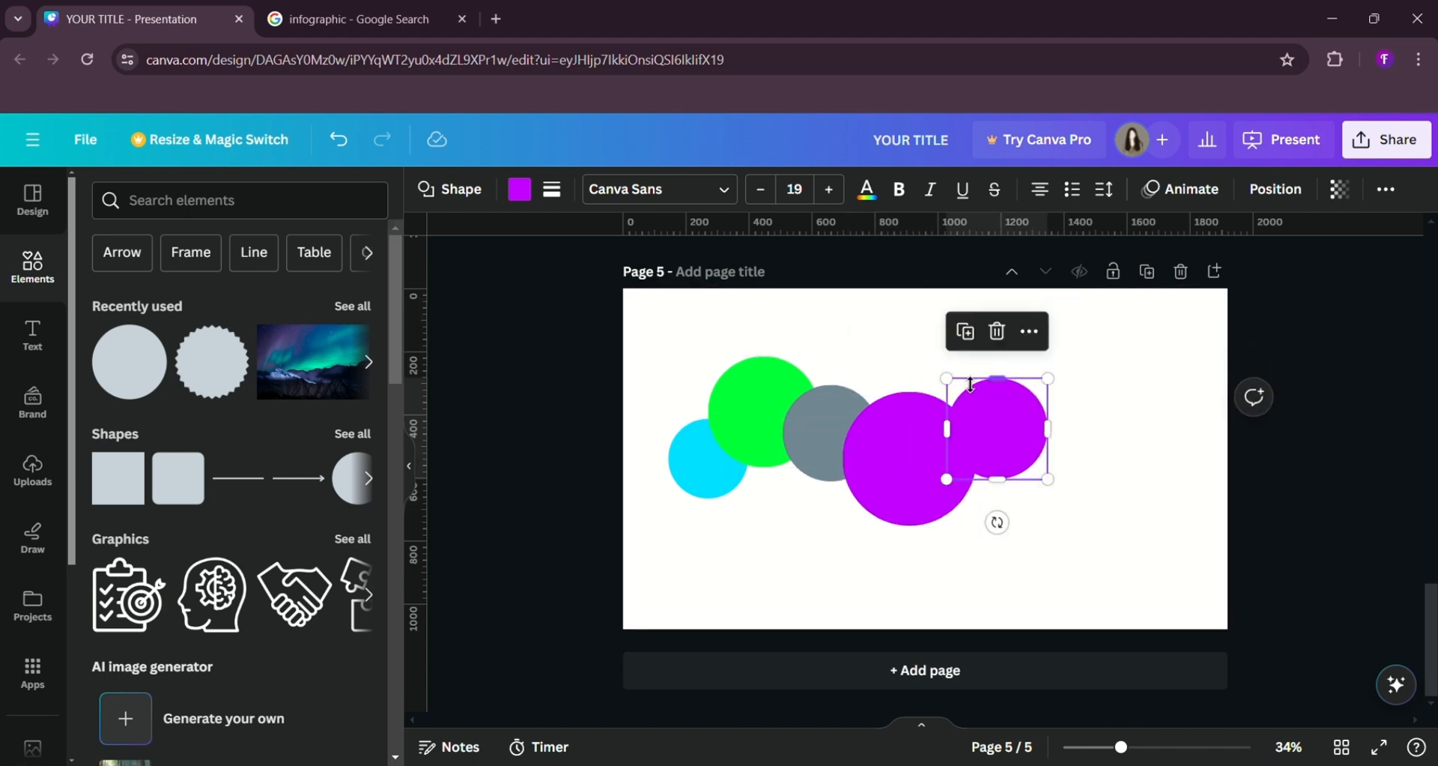
pyautogui.click(519, 189)
pyautogui.click(117, 315)
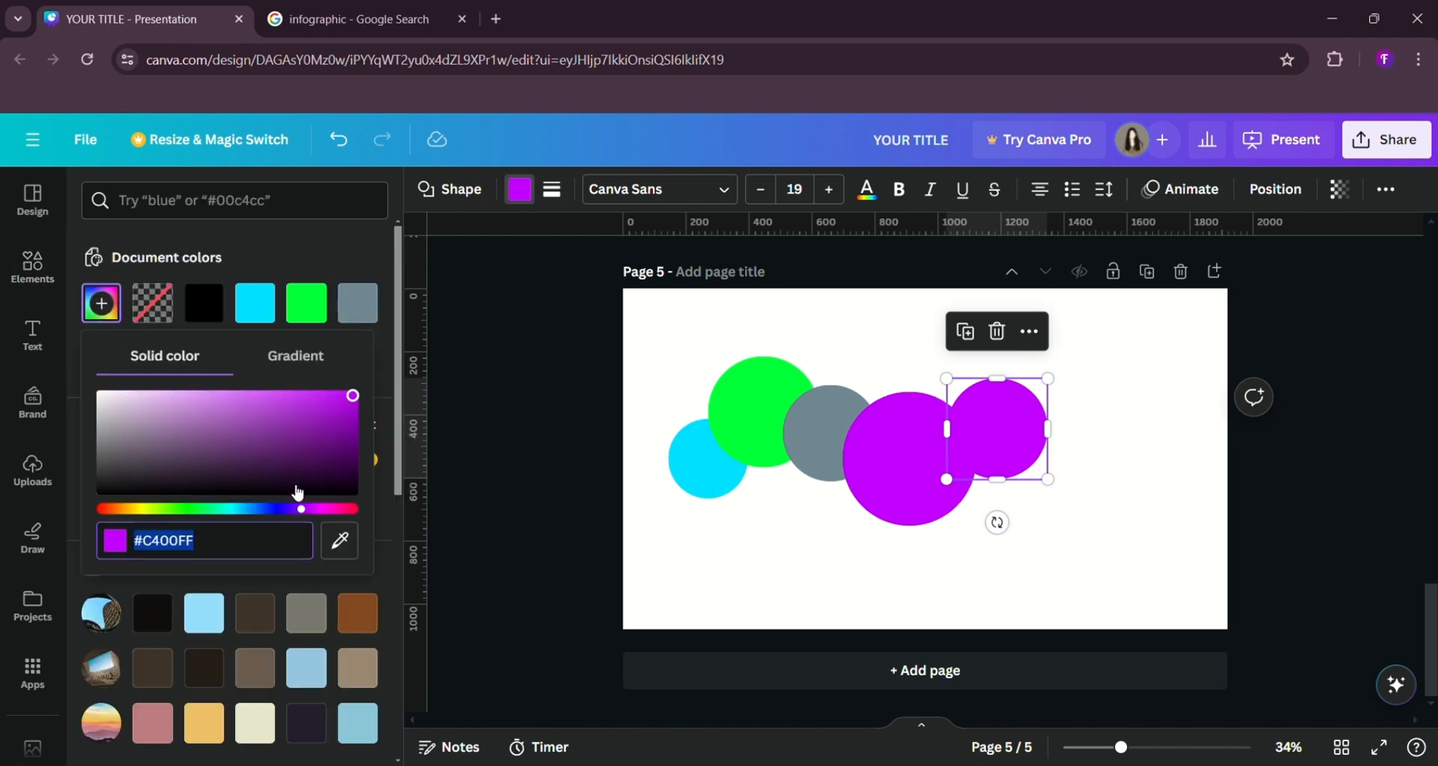
pyautogui.click(282, 509)
pyautogui.click(514, 400)
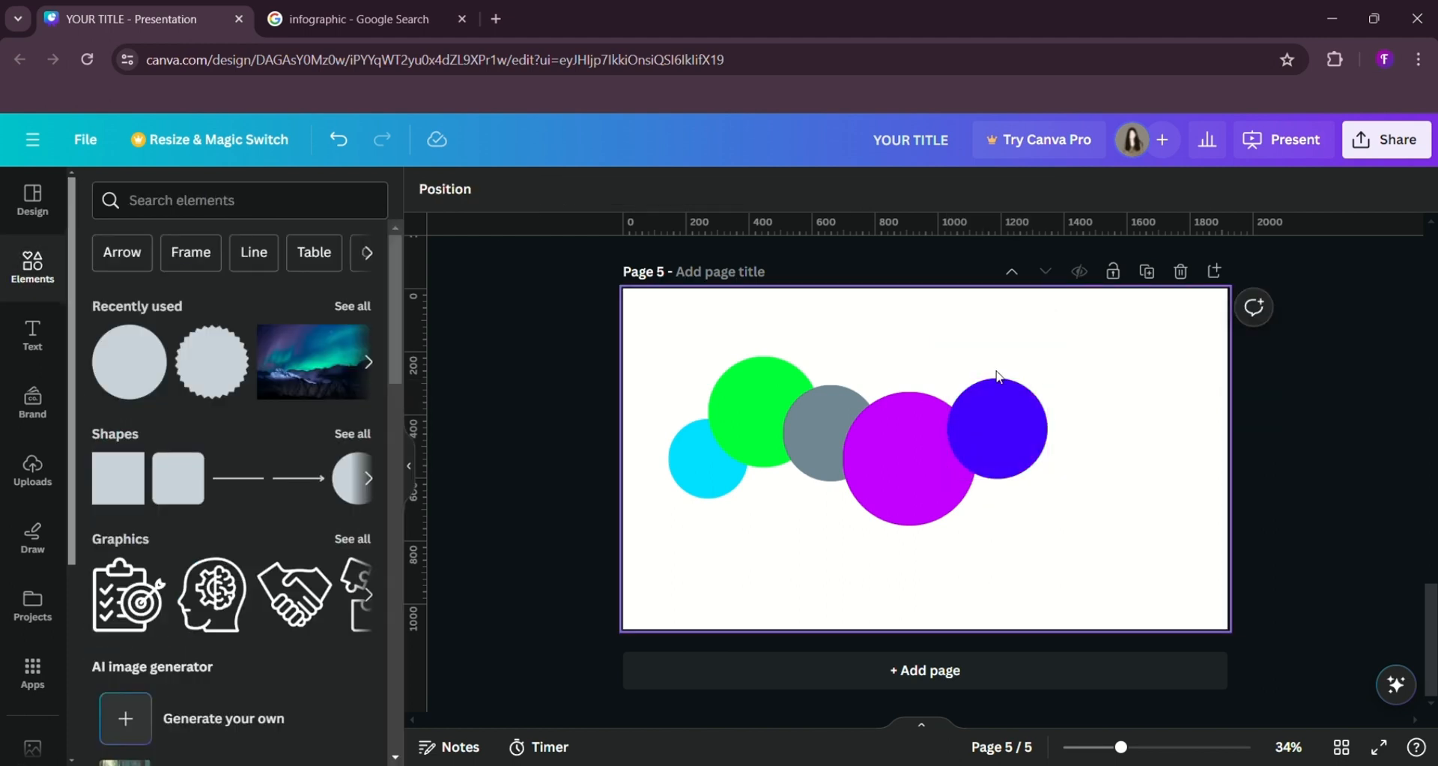
# - Place a slightly enlarged copy of the blue-violet circle overlapping its right side and fill it with the taupe photo color
pyautogui.click(1008, 397)
pyautogui.click(963, 331)
pyautogui.moveTo(1001, 428); pyautogui.dragTo(1006, 401)
pyautogui.moveTo(1049, 444); pyautogui.dragTo(1058, 449)
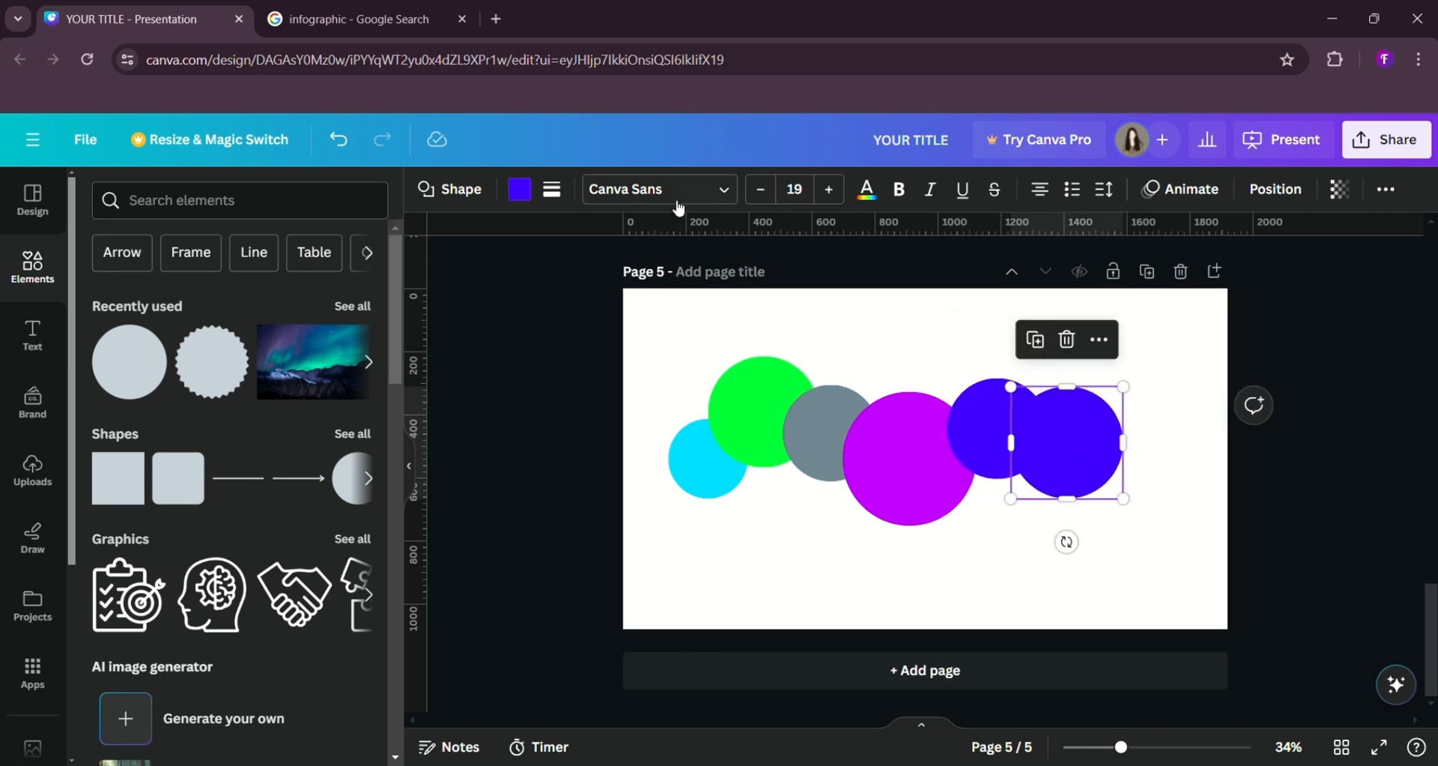
pyautogui.click(520, 189)
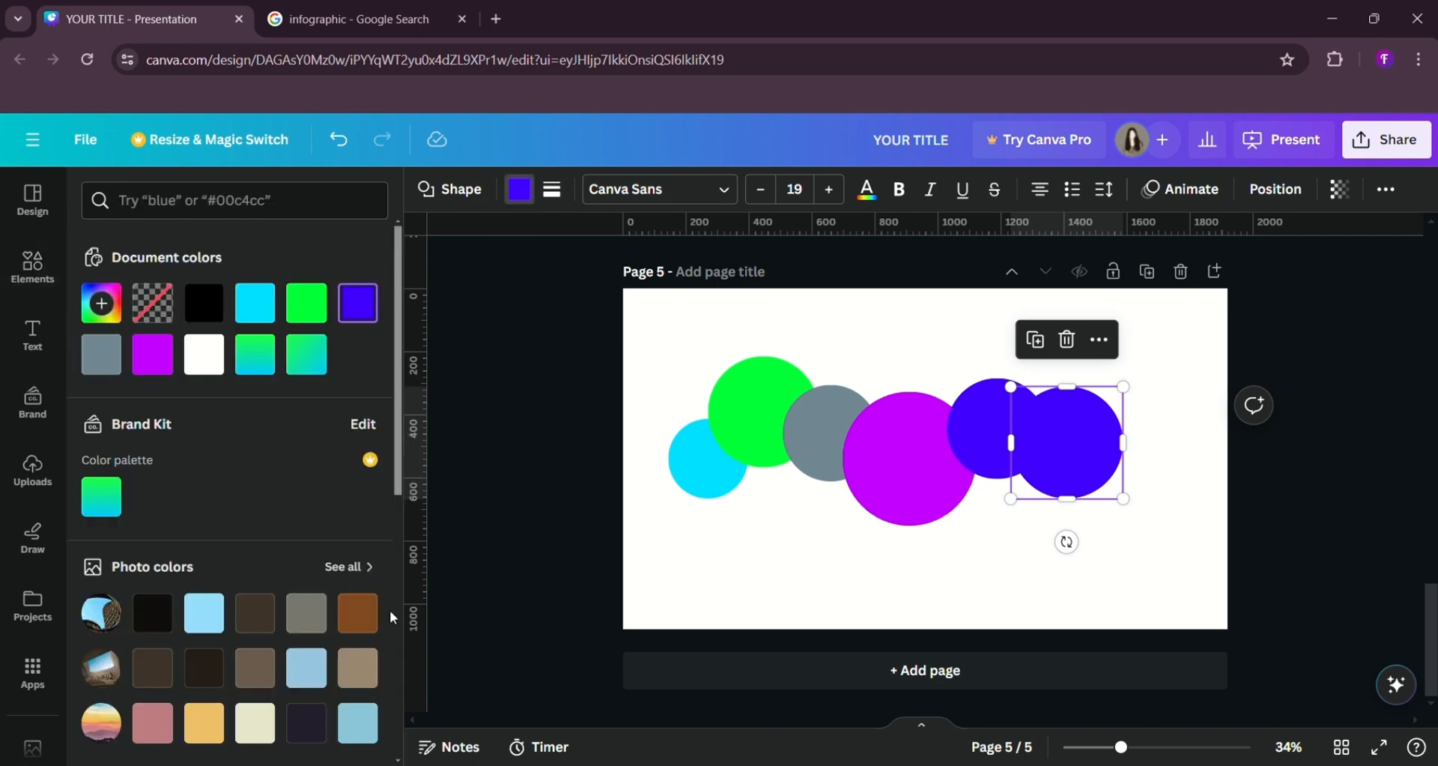
pyautogui.click(365, 664)
# - Place a copy of the small cyan circle at the taupe circle's upper right and fill it with the dusty pink photo color
pyautogui.click(708, 468)
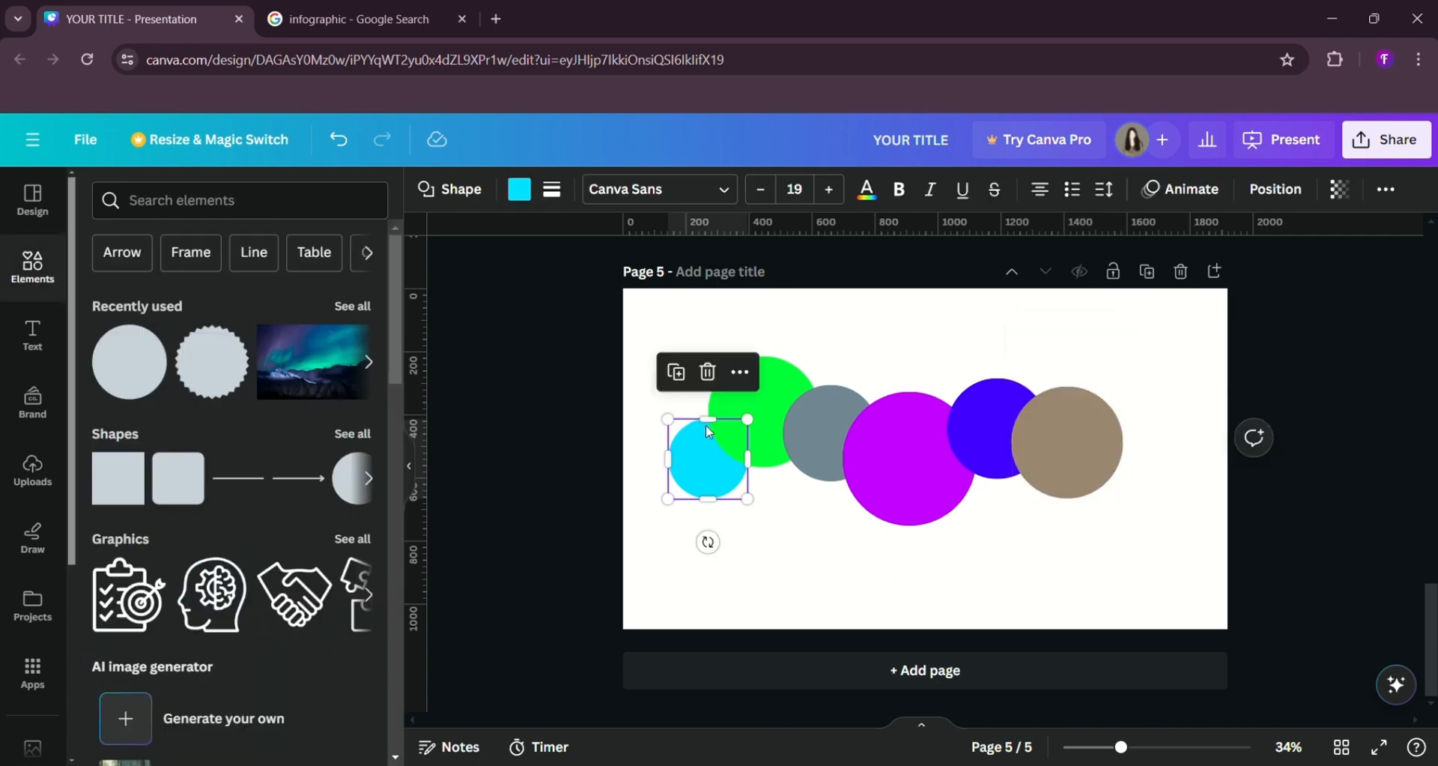
pyautogui.click(694, 391)
pyautogui.moveTo(704, 469); pyautogui.dragTo(1126, 420)
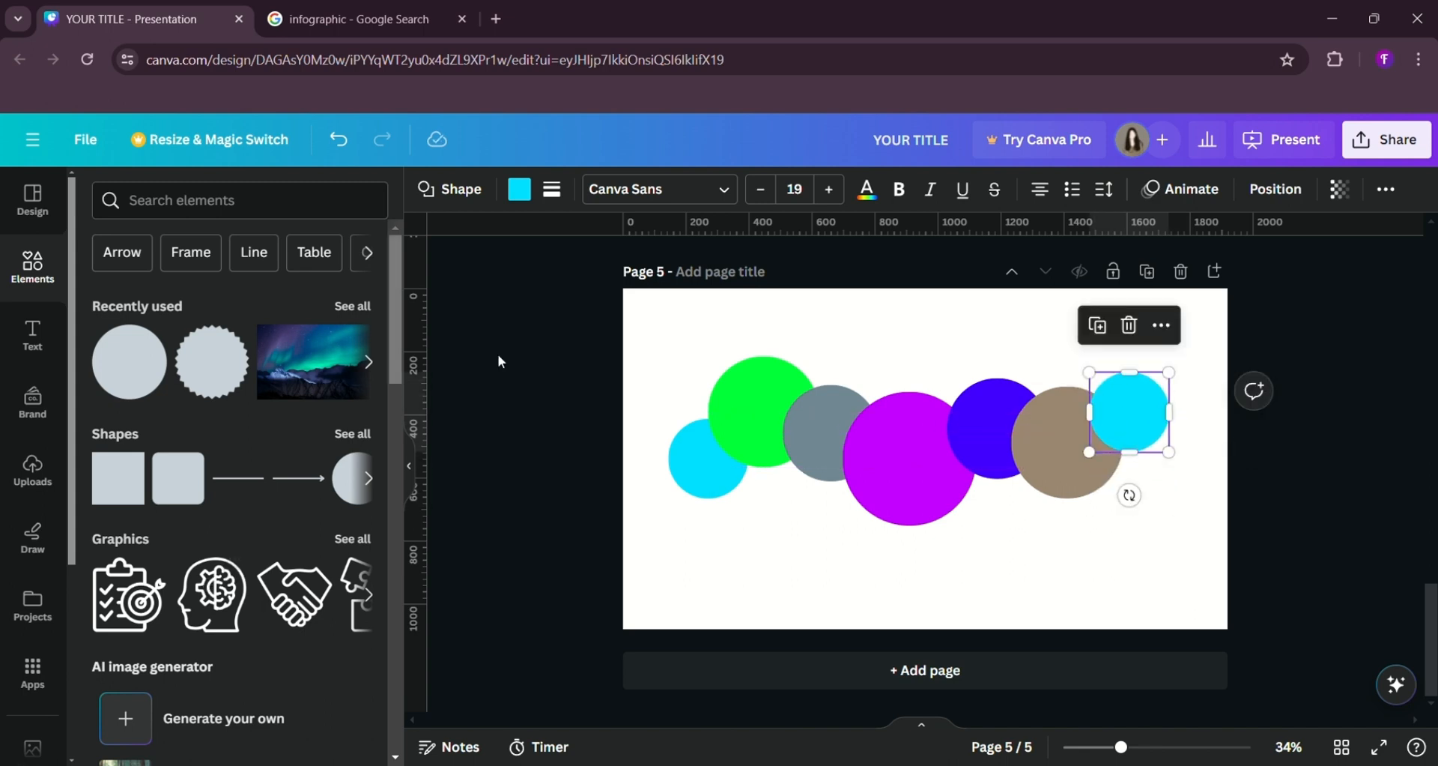
pyautogui.click(520, 189)
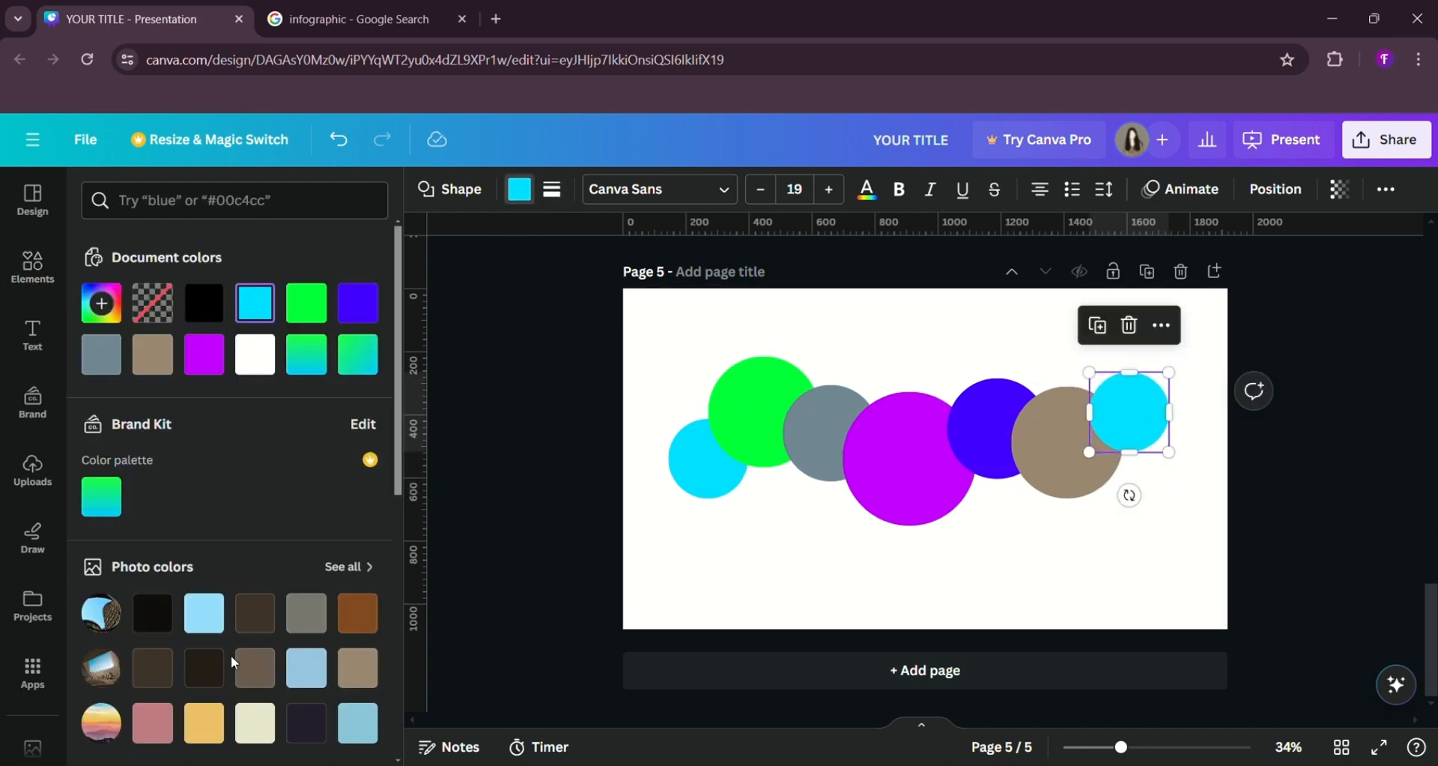
pyautogui.click(159, 723)
pyautogui.click(496, 452)
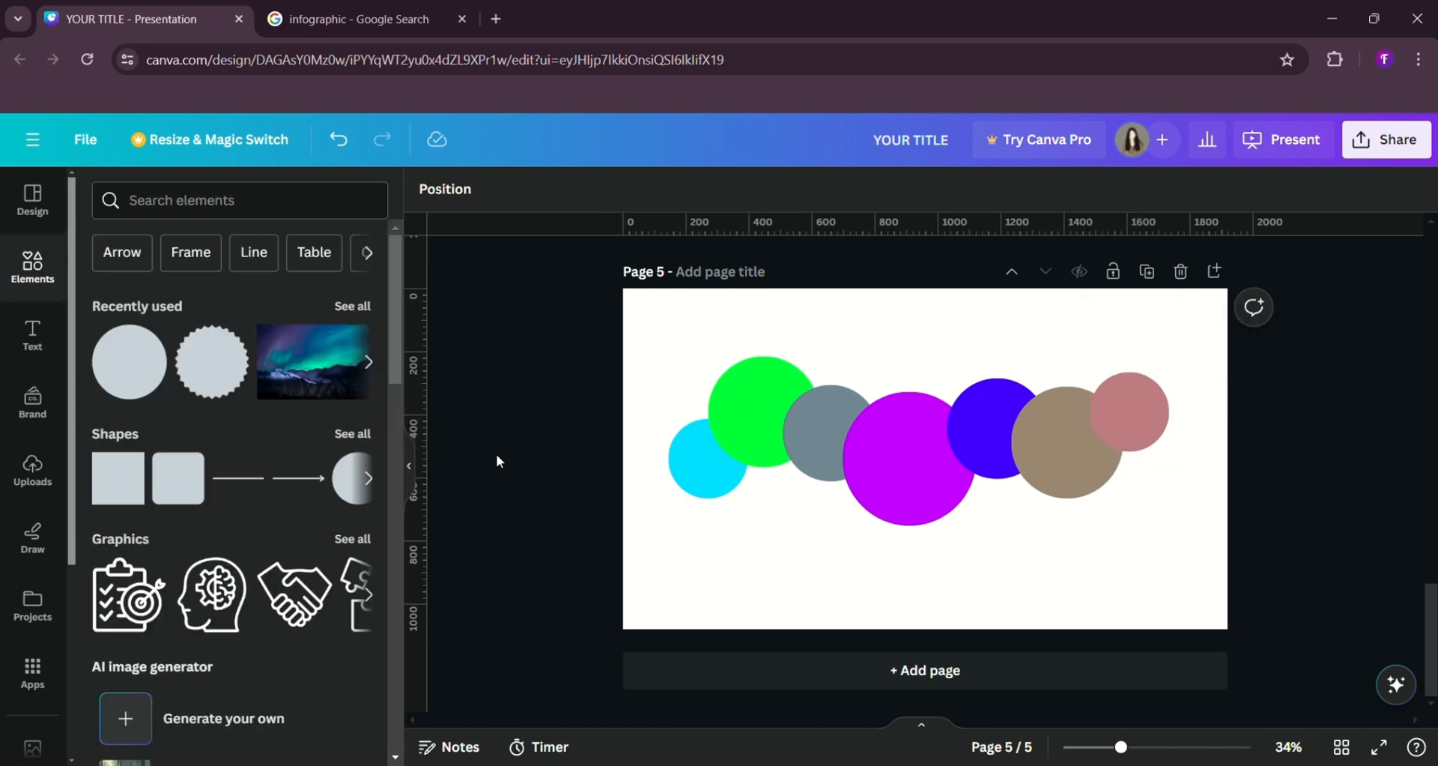
# - Spread the circles into a looser staggered chain with smaller overlaps and slightly enlarge the dusty pink one
pyautogui.moveTo(690, 456); pyautogui.dragTo(672, 457)
pyautogui.moveTo(817, 437); pyautogui.dragTo(826, 436)
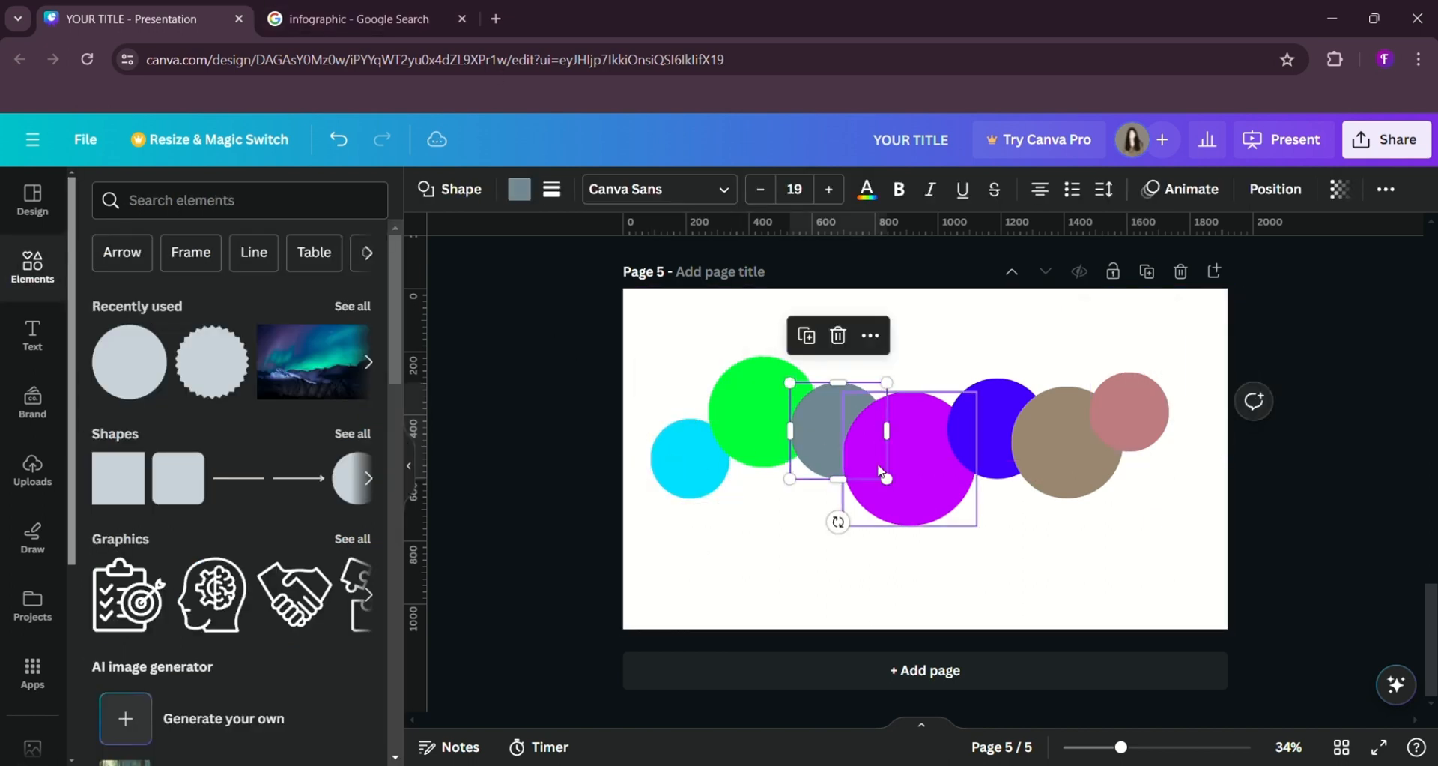
pyautogui.click(917, 492)
pyautogui.moveTo(917, 491); pyautogui.dragTo(933, 499)
pyautogui.click(1012, 438)
pyautogui.moveTo(1012, 438); pyautogui.dragTo(1012, 416)
pyautogui.moveTo(1070, 463); pyautogui.dragTo(1071, 469)
pyautogui.moveTo(1143, 426); pyautogui.dragTo(1194, 459)
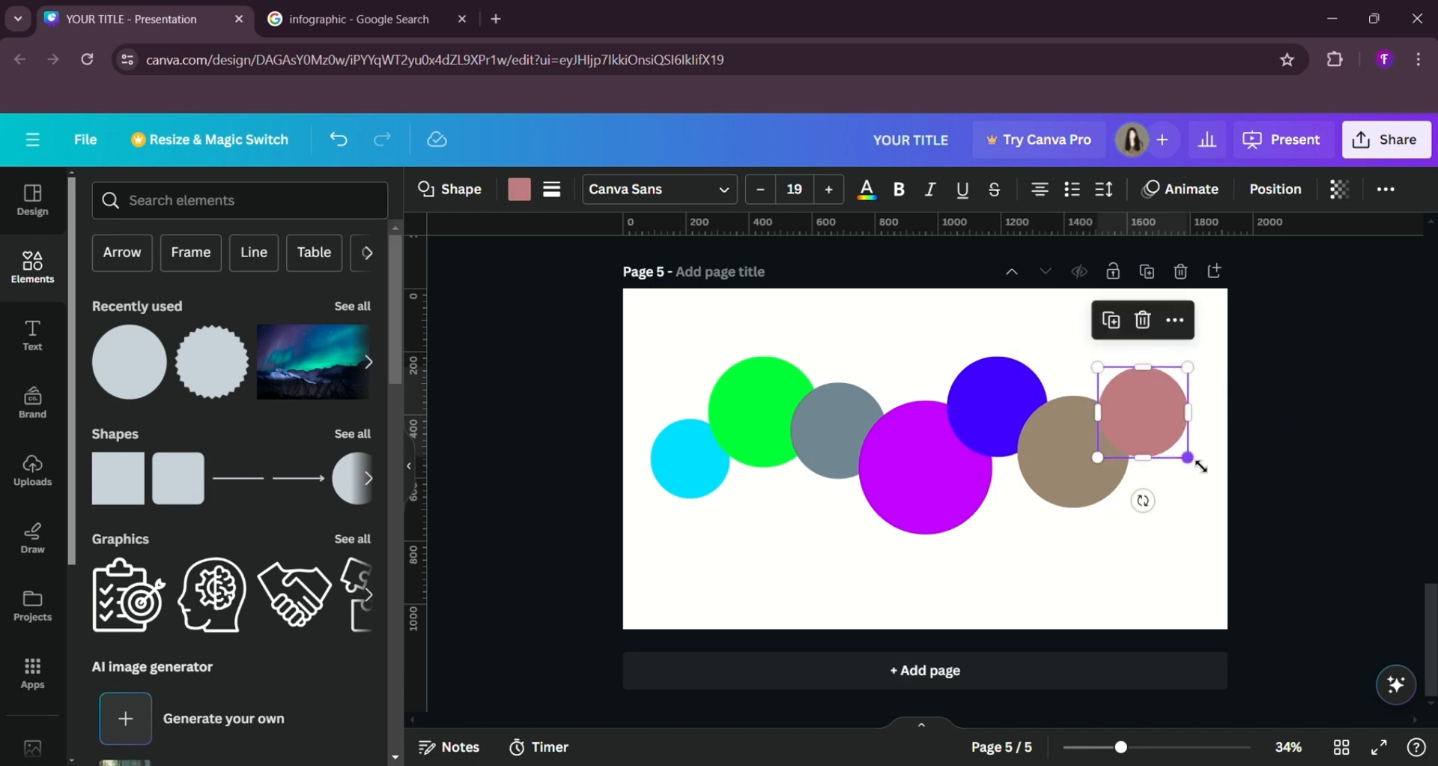
pyautogui.click(633, 397)
# - Group all seven circles and move the group slightly down to center it on the page
pyautogui.moveTo(533, 344); pyautogui.dragTo(1192, 534)
pyautogui.click(896, 326)
pyautogui.moveTo(916, 410); pyautogui.dragTo(922, 436)
# - Try to change the transparency of the whole circle group
pyautogui.click(1278, 189)
pyautogui.moveTo(1217, 268); pyautogui.dragTo(1302, 273)
pyautogui.click(498, 343)
pyautogui.click(497, 344)
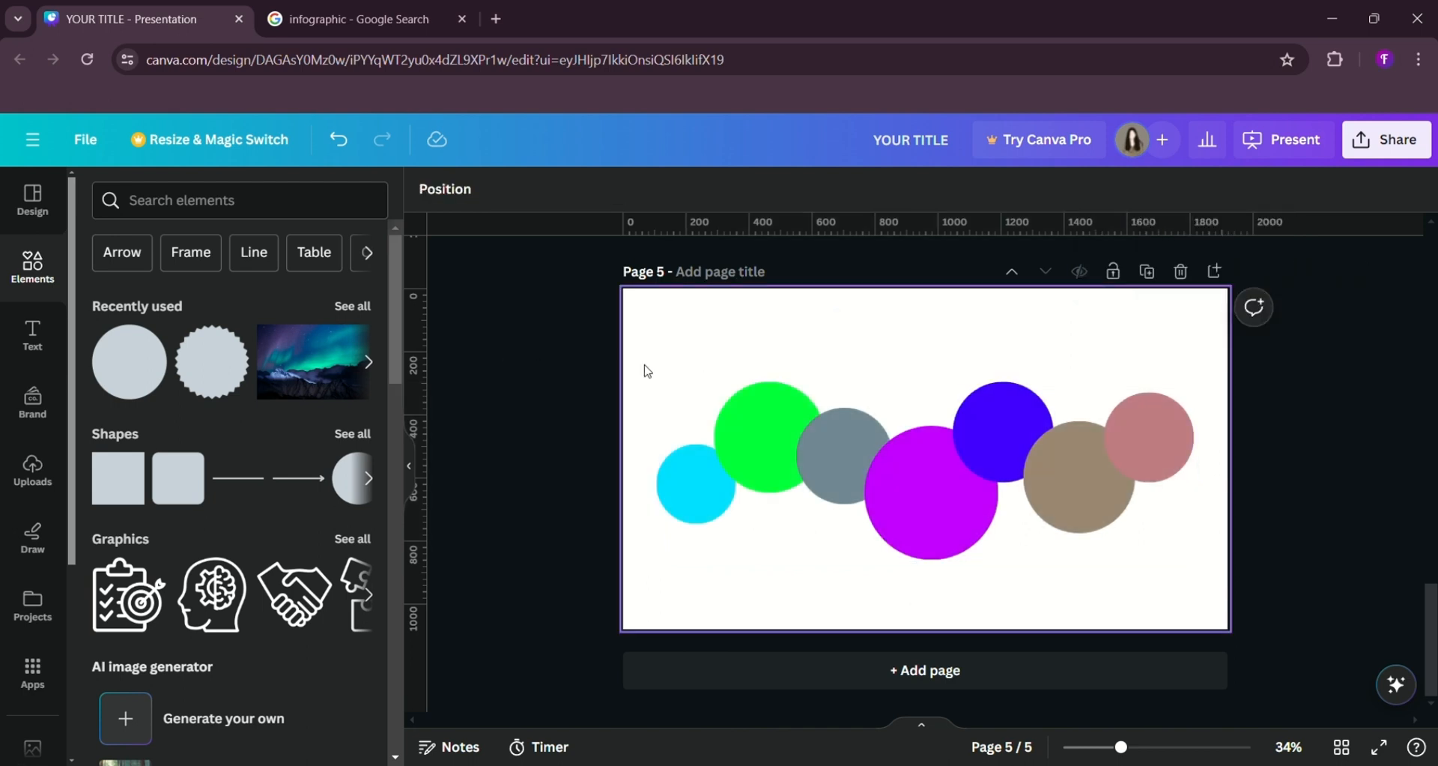
# - Ungroup the circles and set the cyan circle's transparency to 49
pyautogui.click(714, 424)
pyautogui.click(877, 335)
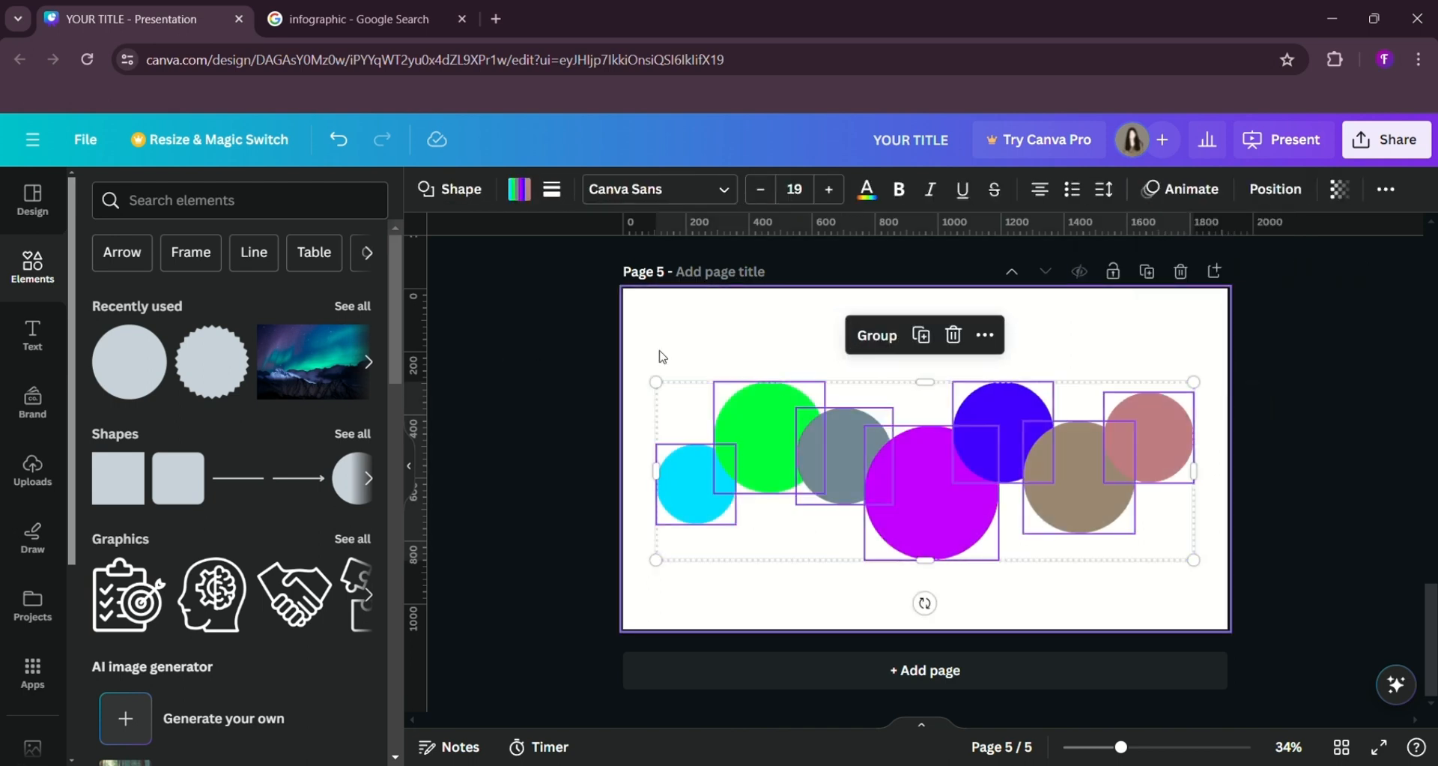
pyautogui.click(693, 483)
pyautogui.click(1340, 189)
pyautogui.moveTo(1337, 265); pyautogui.dragTo(1253, 266)
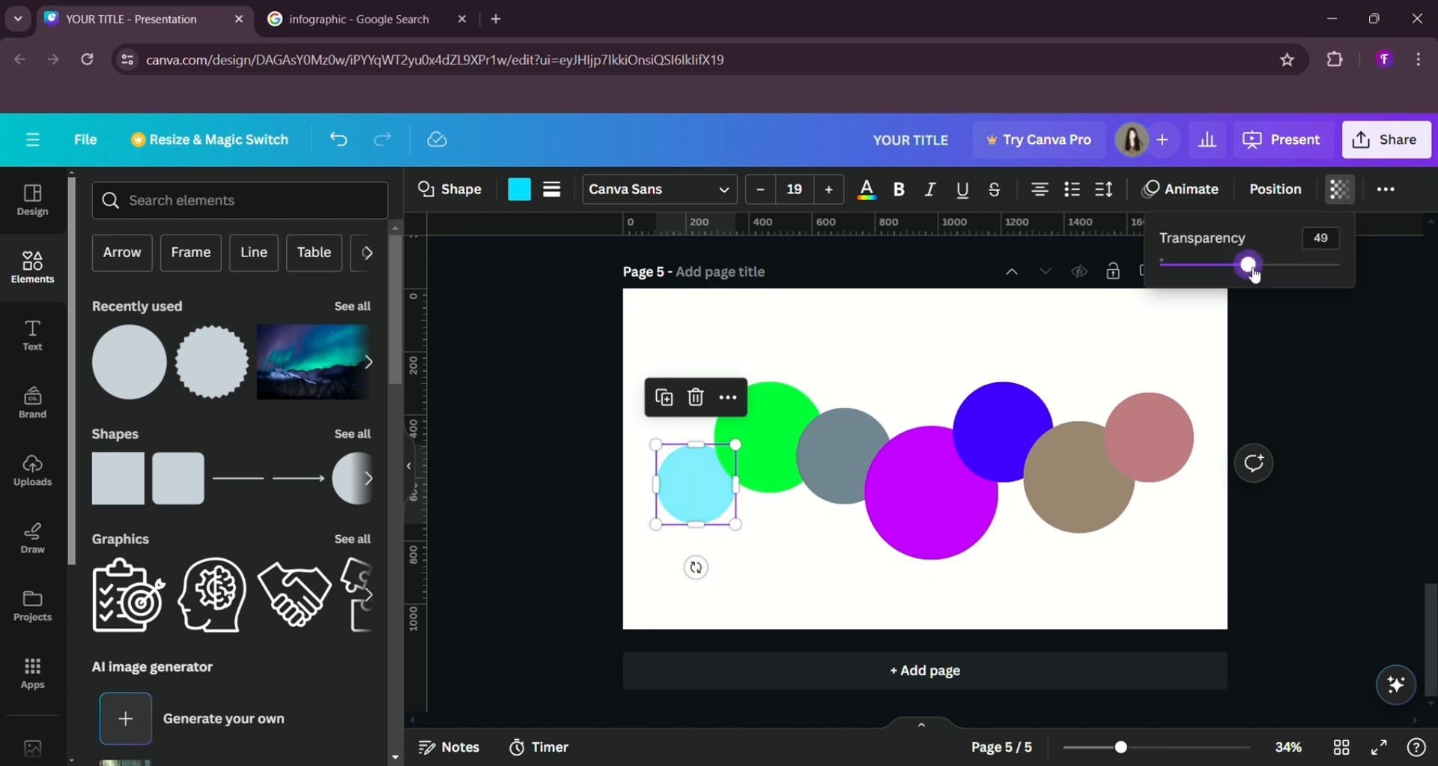
# - Set the green circle's transparency to 50 and the gray circle's transparency to 52
pyautogui.click(767, 443)
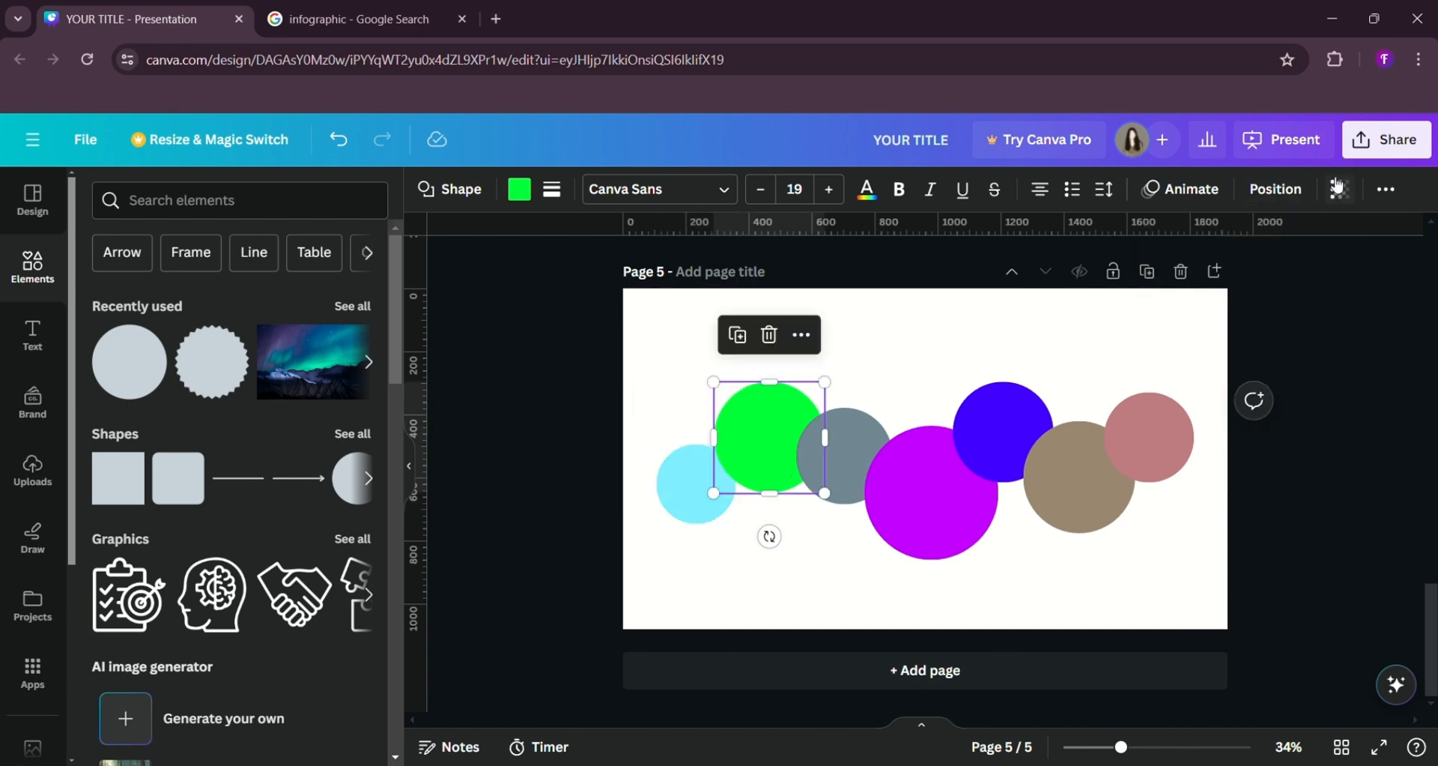
pyautogui.click(1339, 191)
pyautogui.moveTo(1278, 271); pyautogui.dragTo(1260, 274)
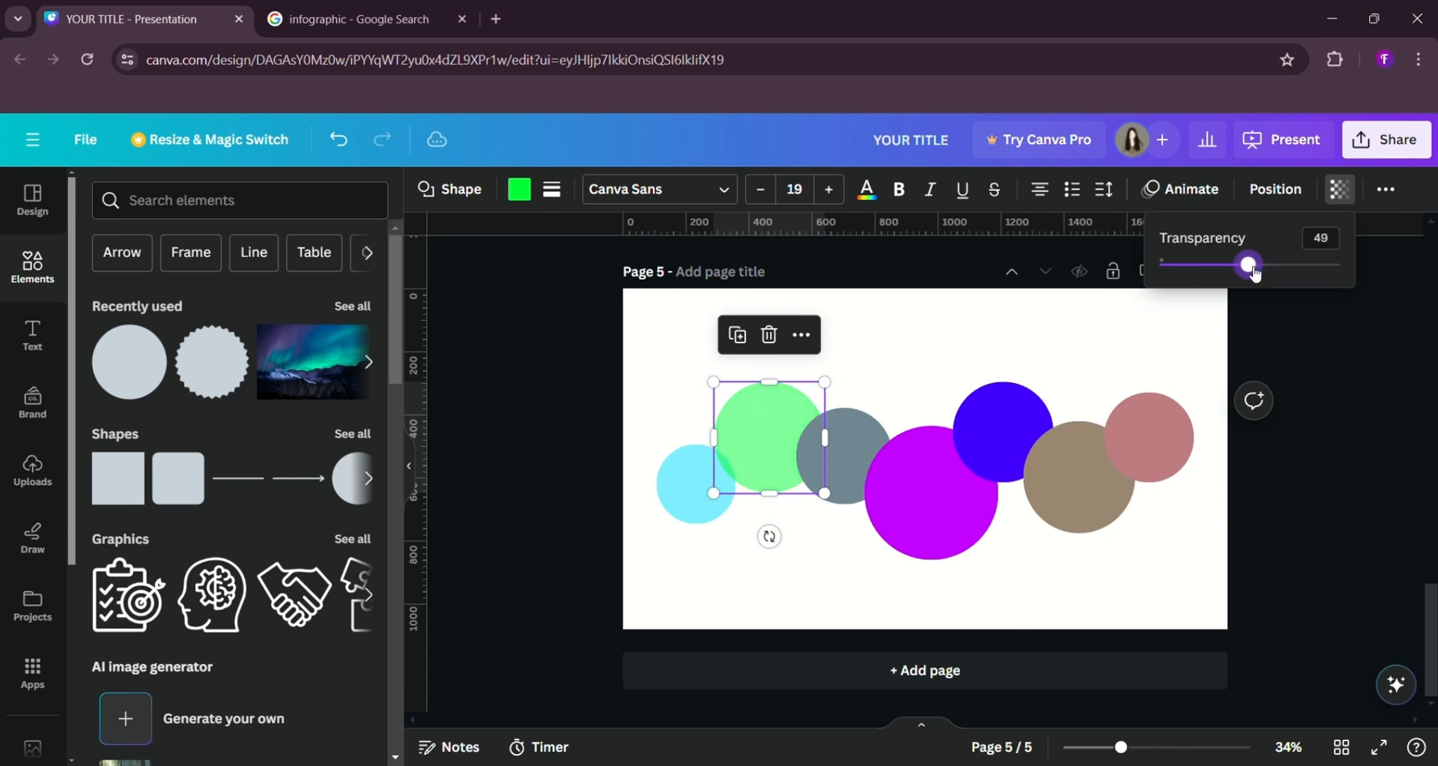
pyautogui.click(859, 439)
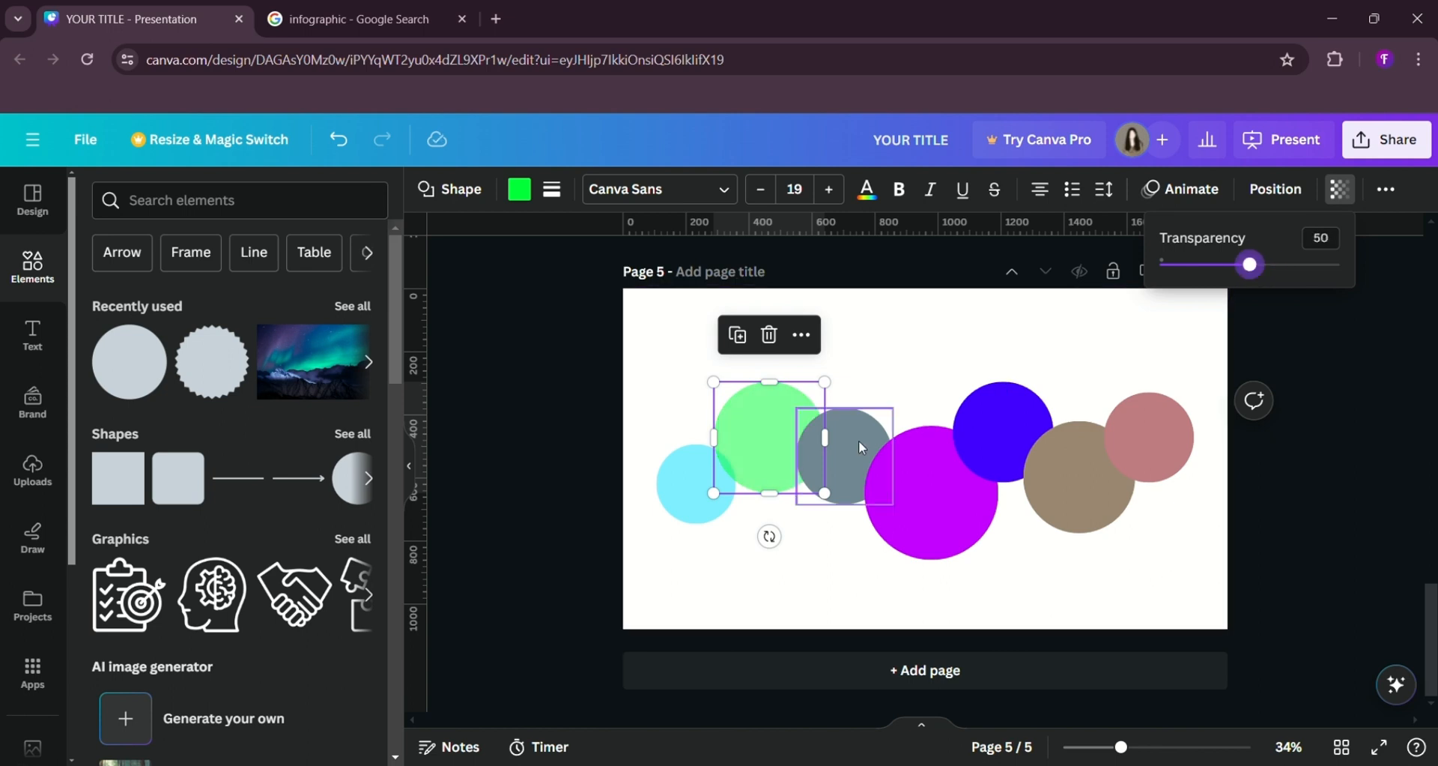
pyautogui.click(1341, 189)
pyautogui.moveTo(1284, 273); pyautogui.dragTo(1268, 277)
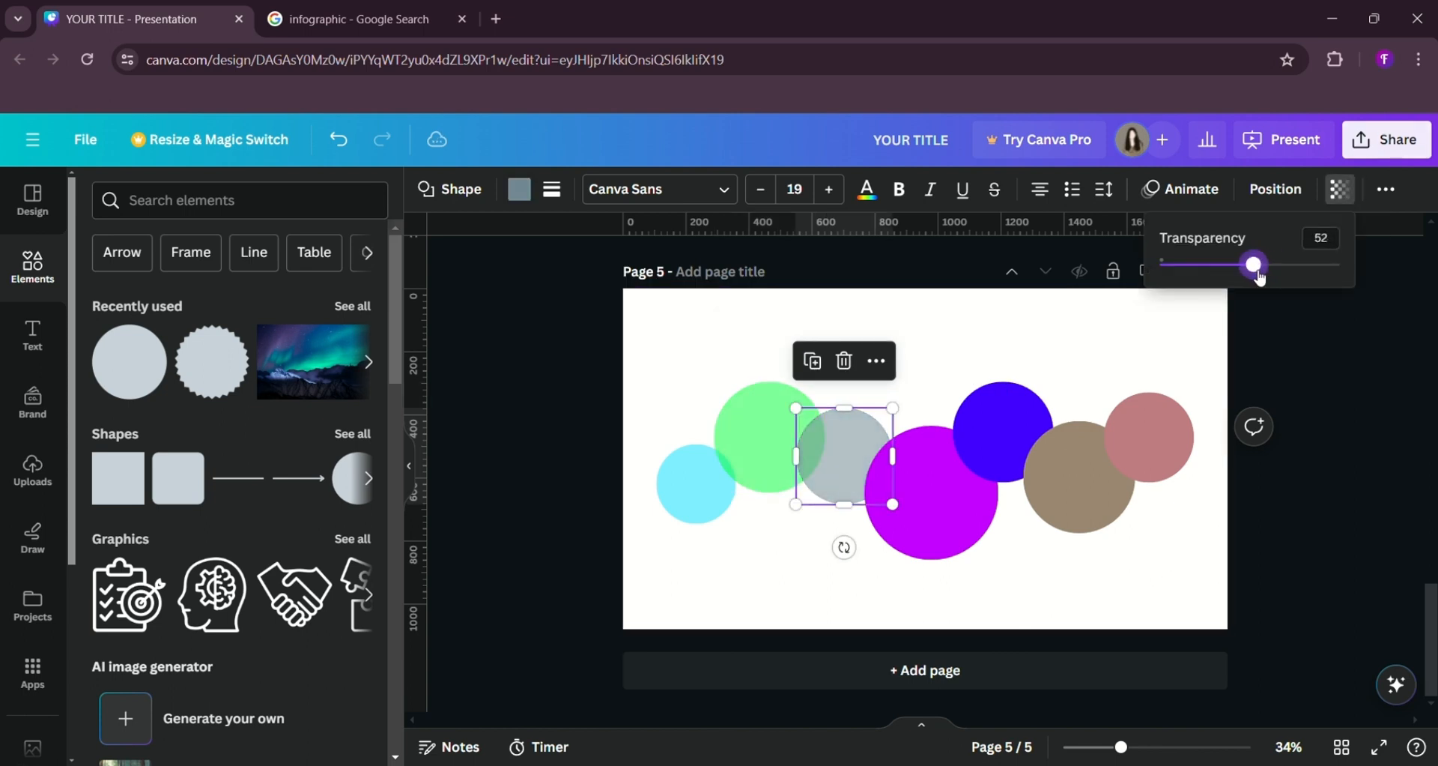
# - Set the magenta circle's transparency to 51 and make the blue circle about half transparent
pyautogui.click(951, 506)
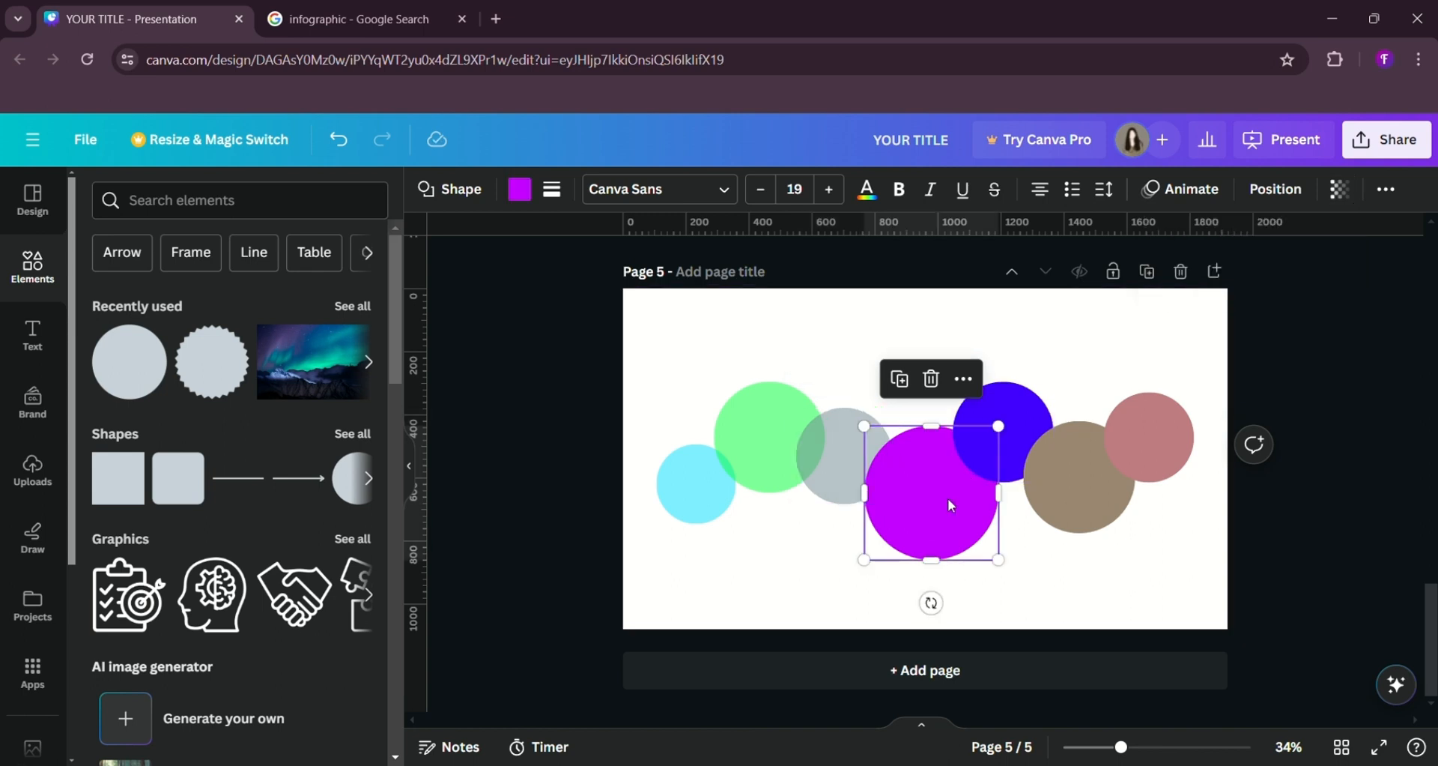
pyautogui.click(1356, 188)
pyautogui.moveTo(1333, 265); pyautogui.dragTo(1271, 268)
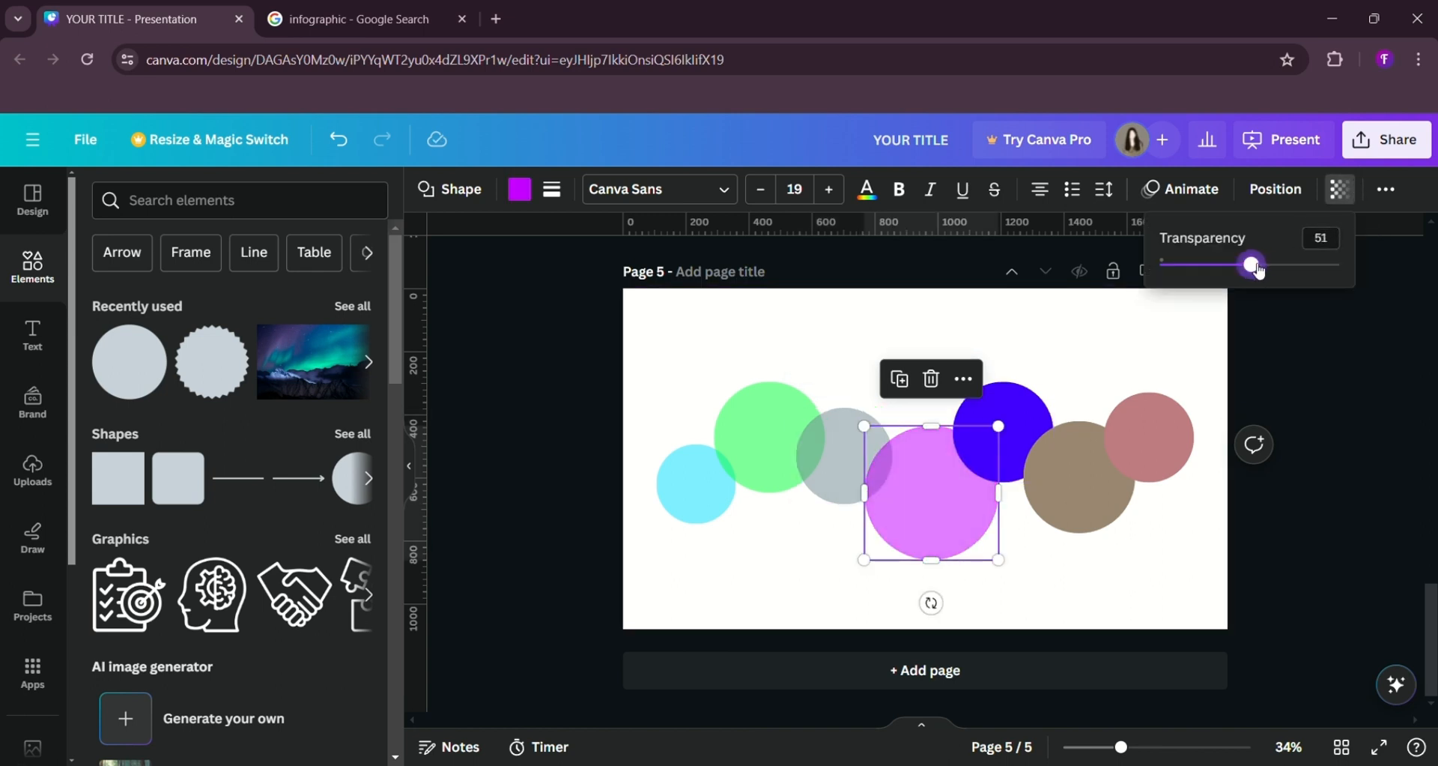
pyautogui.click(1031, 411)
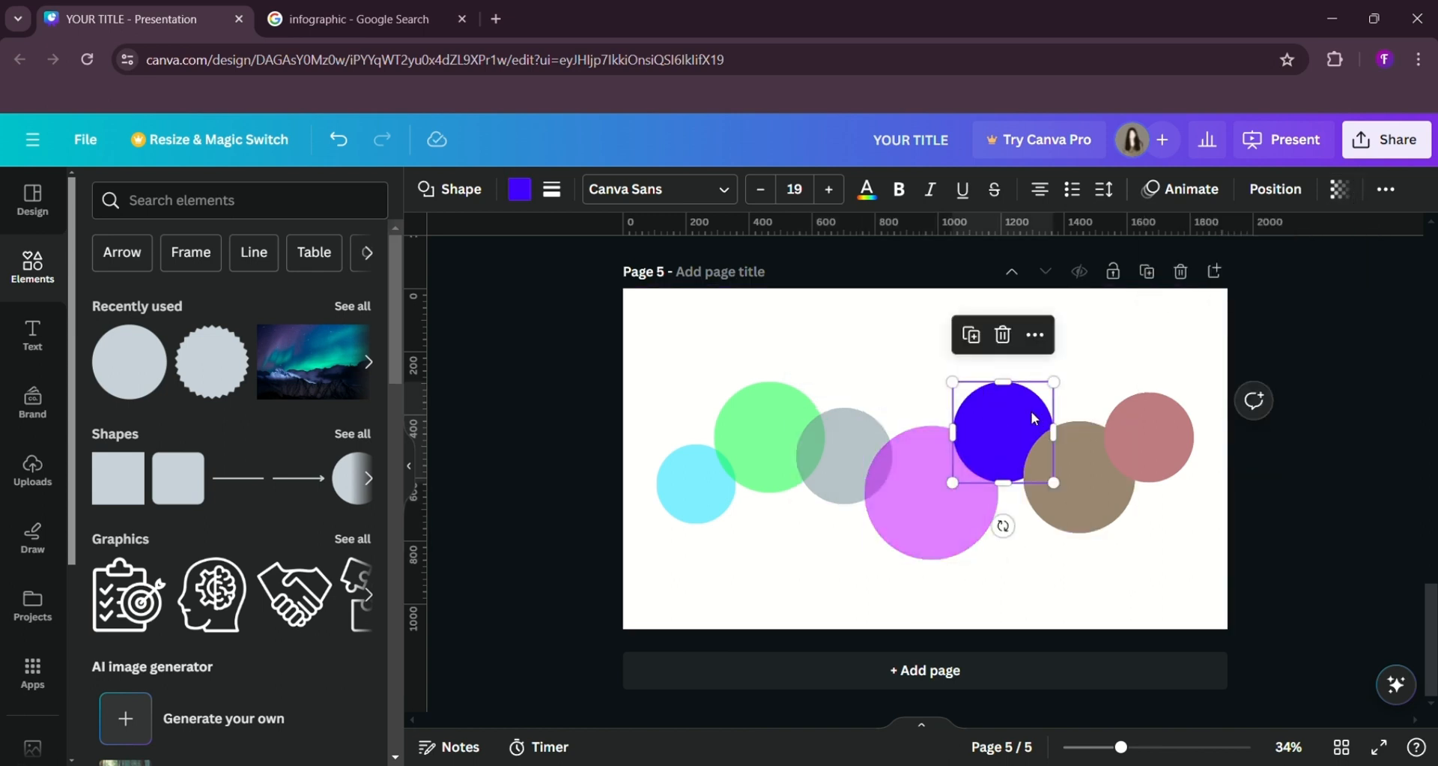
pyautogui.click(1341, 189)
pyautogui.click(1251, 265)
# - Set the tan circle's transparency to 46 and the dusty pink circle's transparency to 51
pyautogui.click(1089, 477)
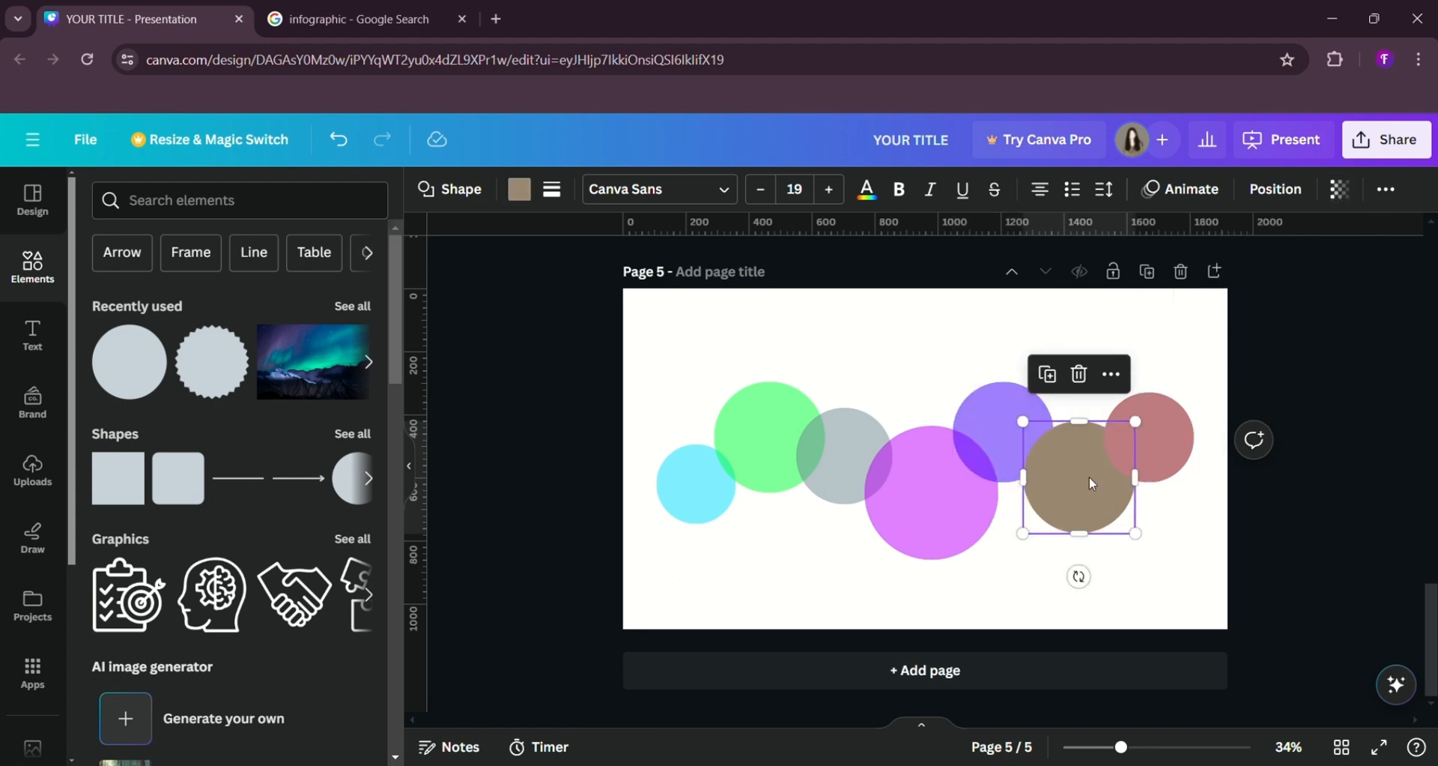
pyautogui.click(1341, 189)
pyautogui.click(1246, 267)
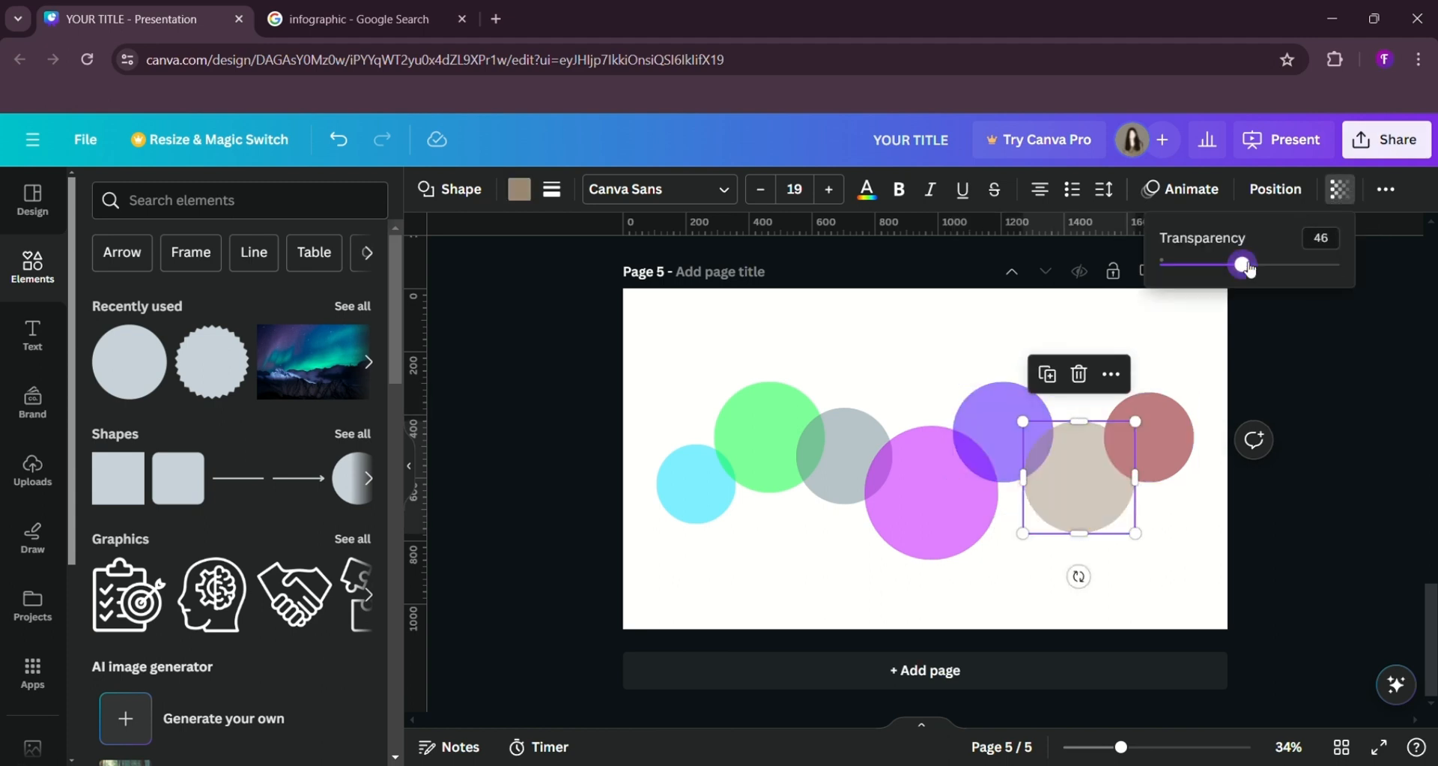
pyautogui.click(1173, 447)
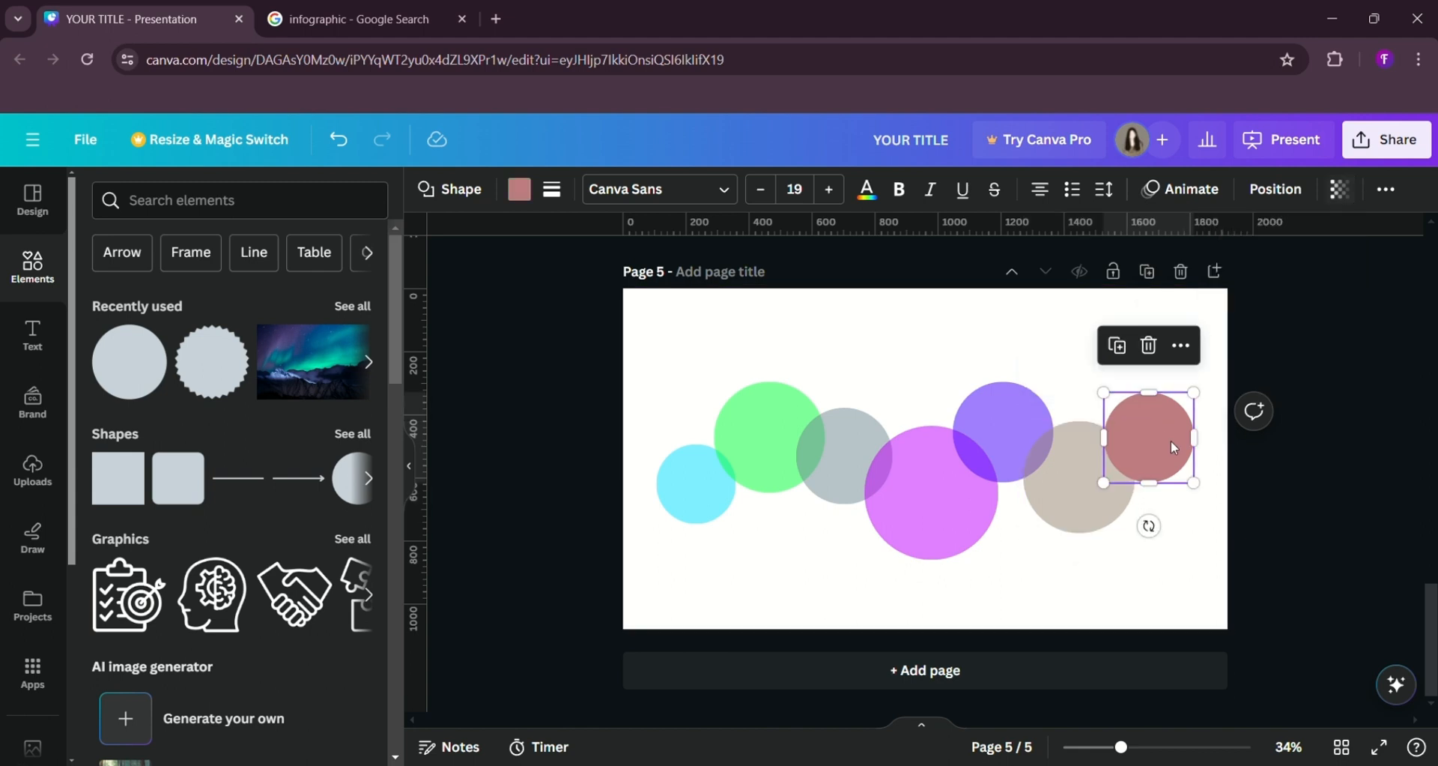
pyautogui.click(1339, 192)
pyautogui.click(1258, 266)
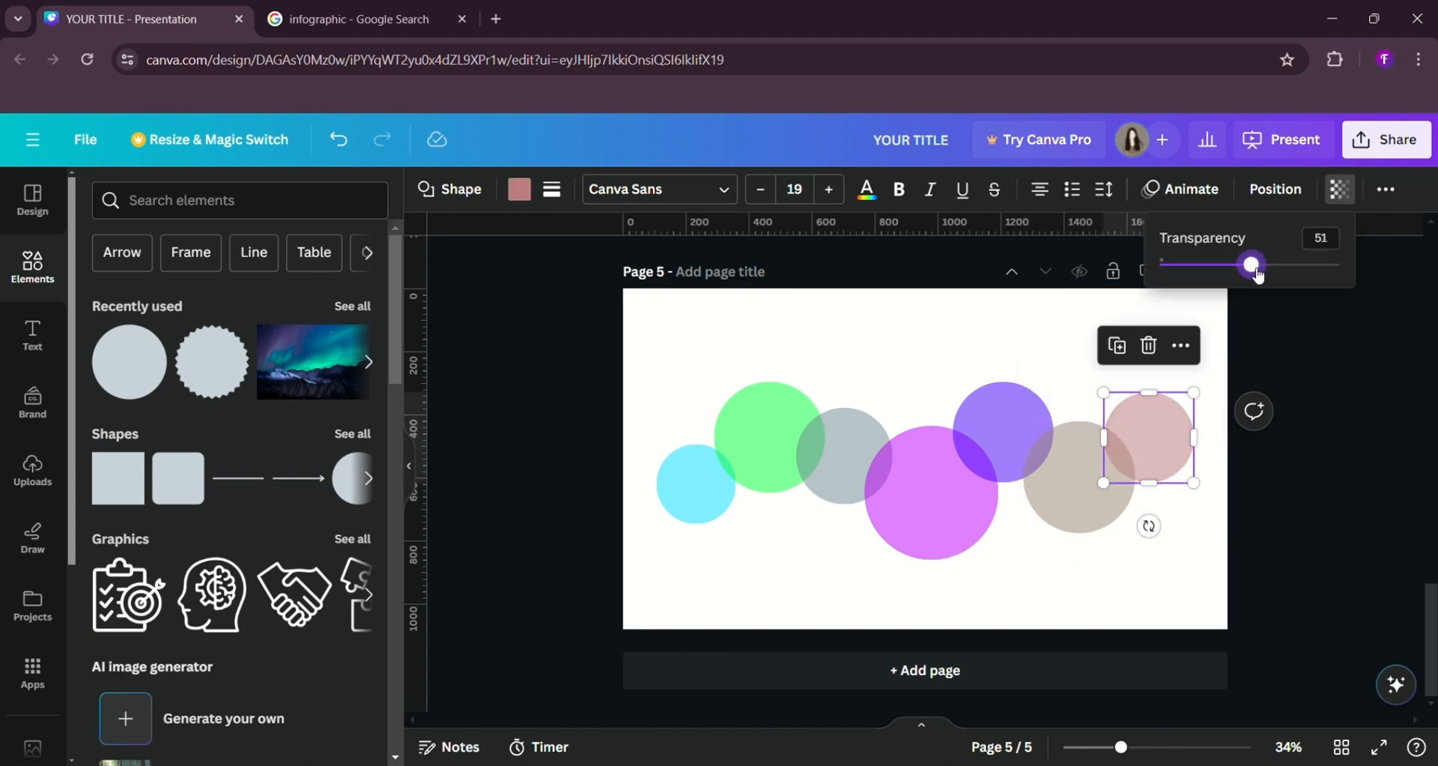
pyautogui.click(1334, 364)
# - Reorder the circle layers: cyan and blue to the front, gray and dusty pink to the back
pyautogui.click(687, 421)
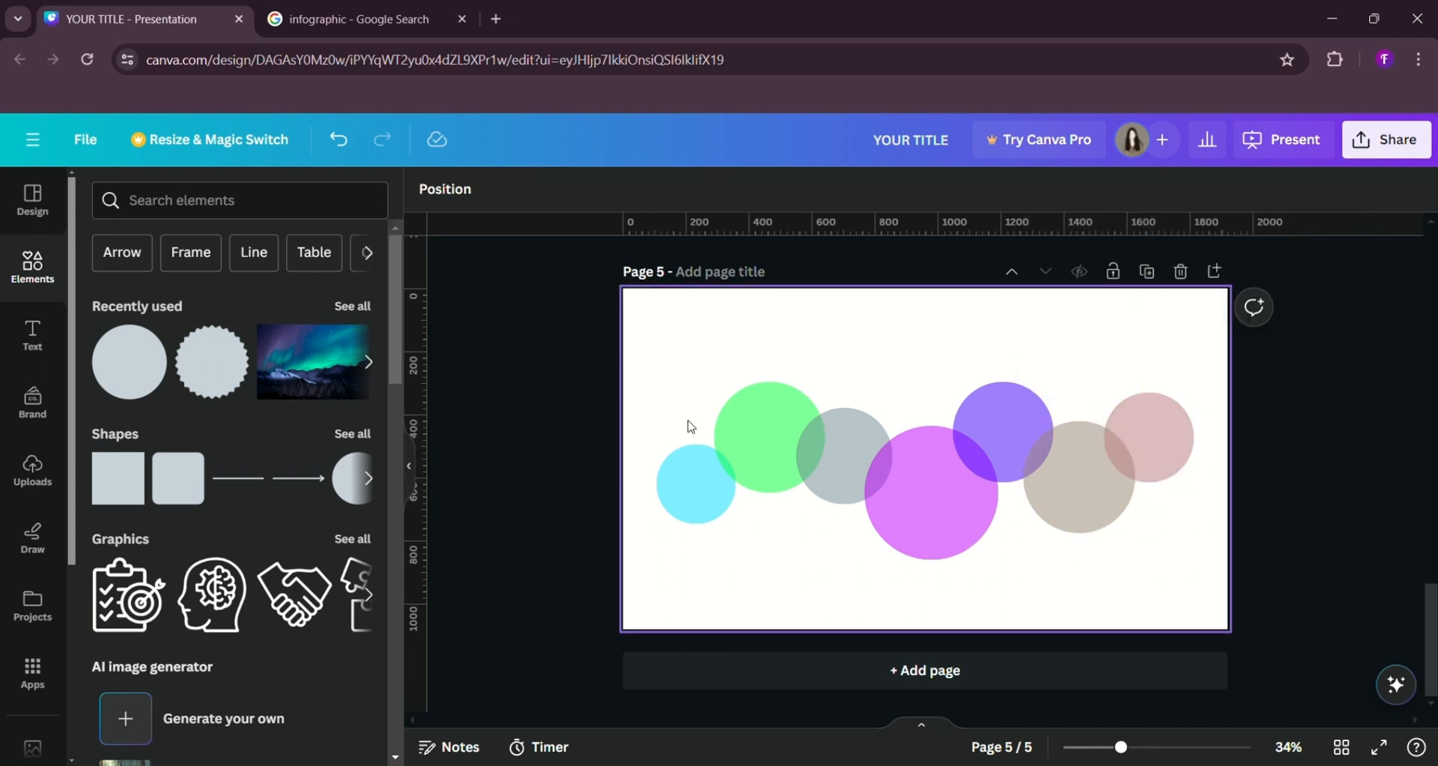
pyautogui.click(700, 480)
pyautogui.click(1271, 193)
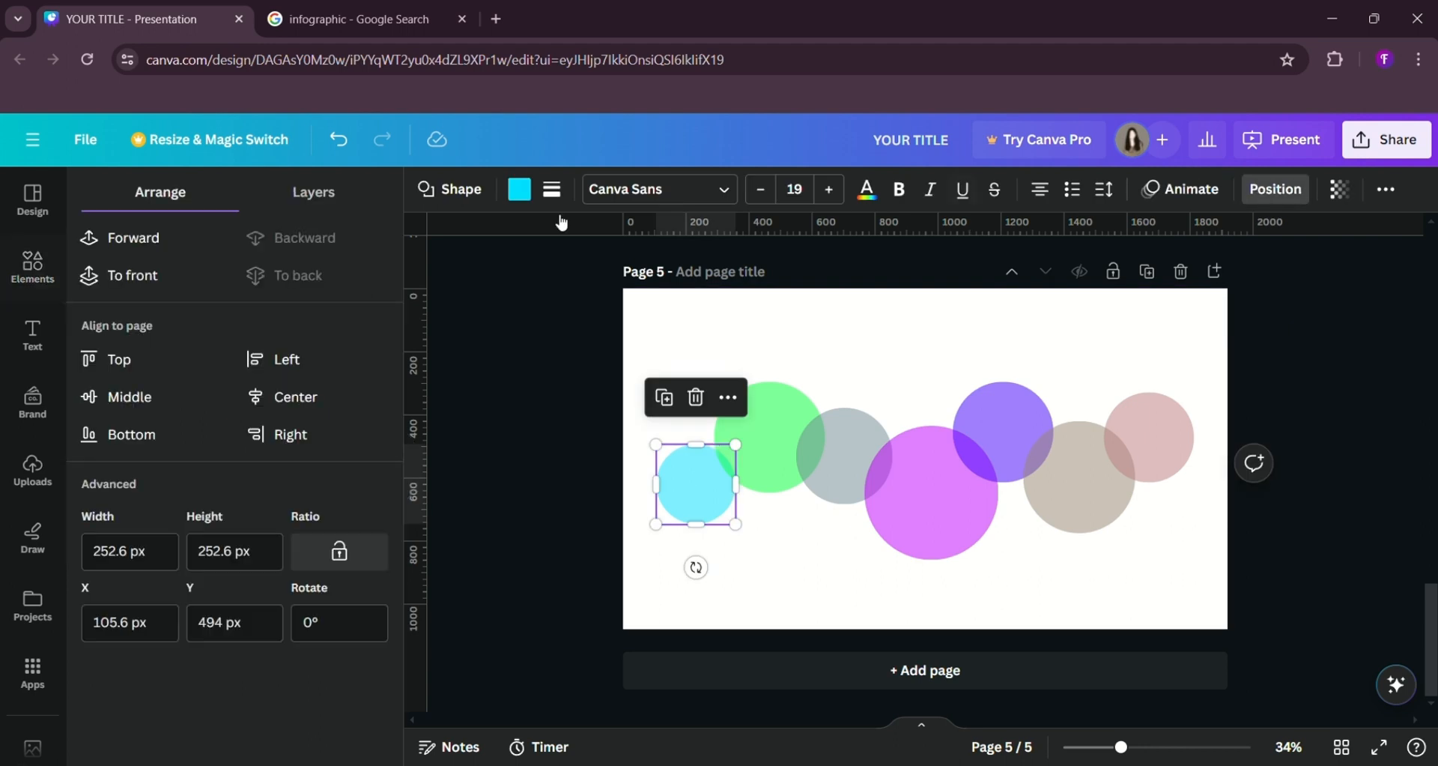
pyautogui.click(189, 274)
pyautogui.click(837, 446)
pyautogui.click(321, 275)
pyautogui.click(1004, 432)
pyautogui.click(167, 279)
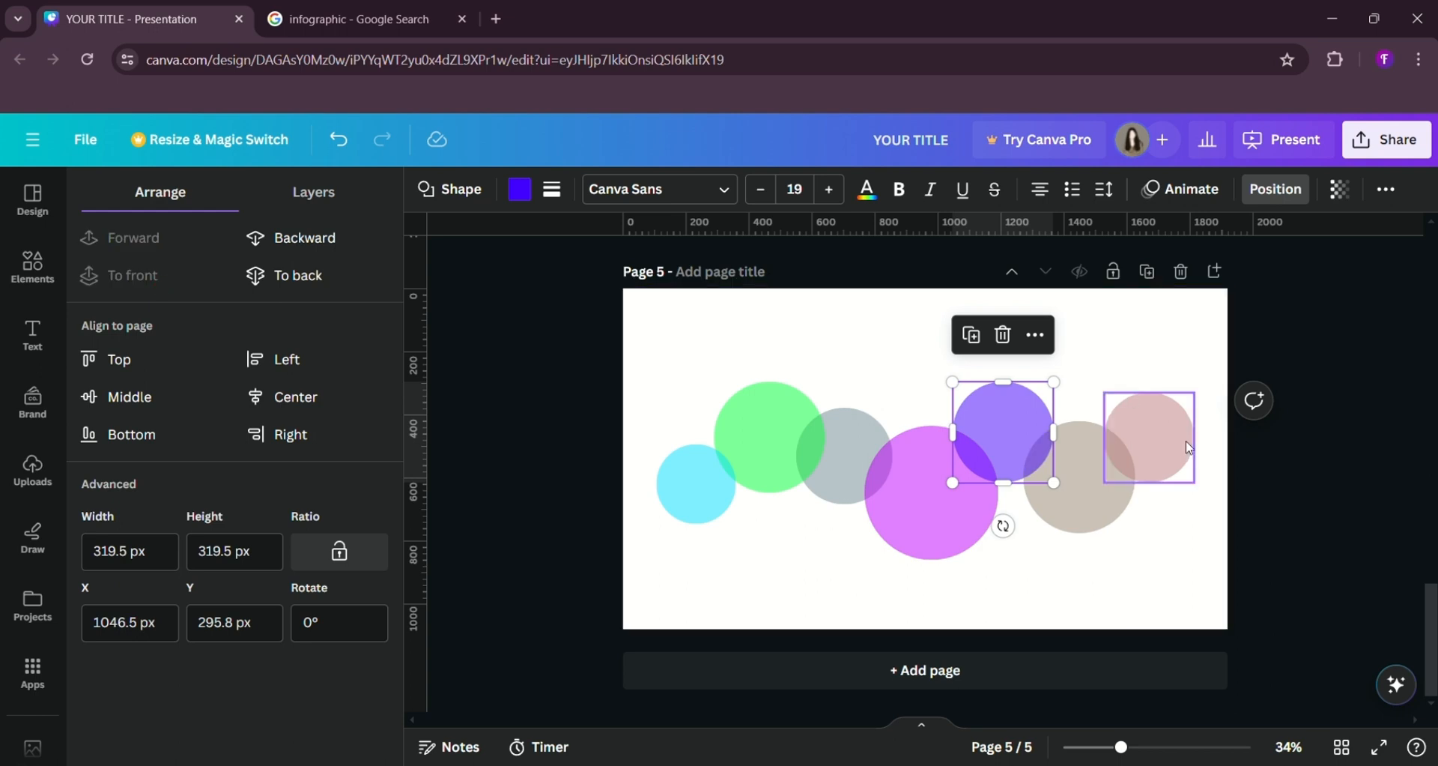
pyautogui.click(1189, 448)
pyautogui.click(330, 277)
pyautogui.click(658, 414)
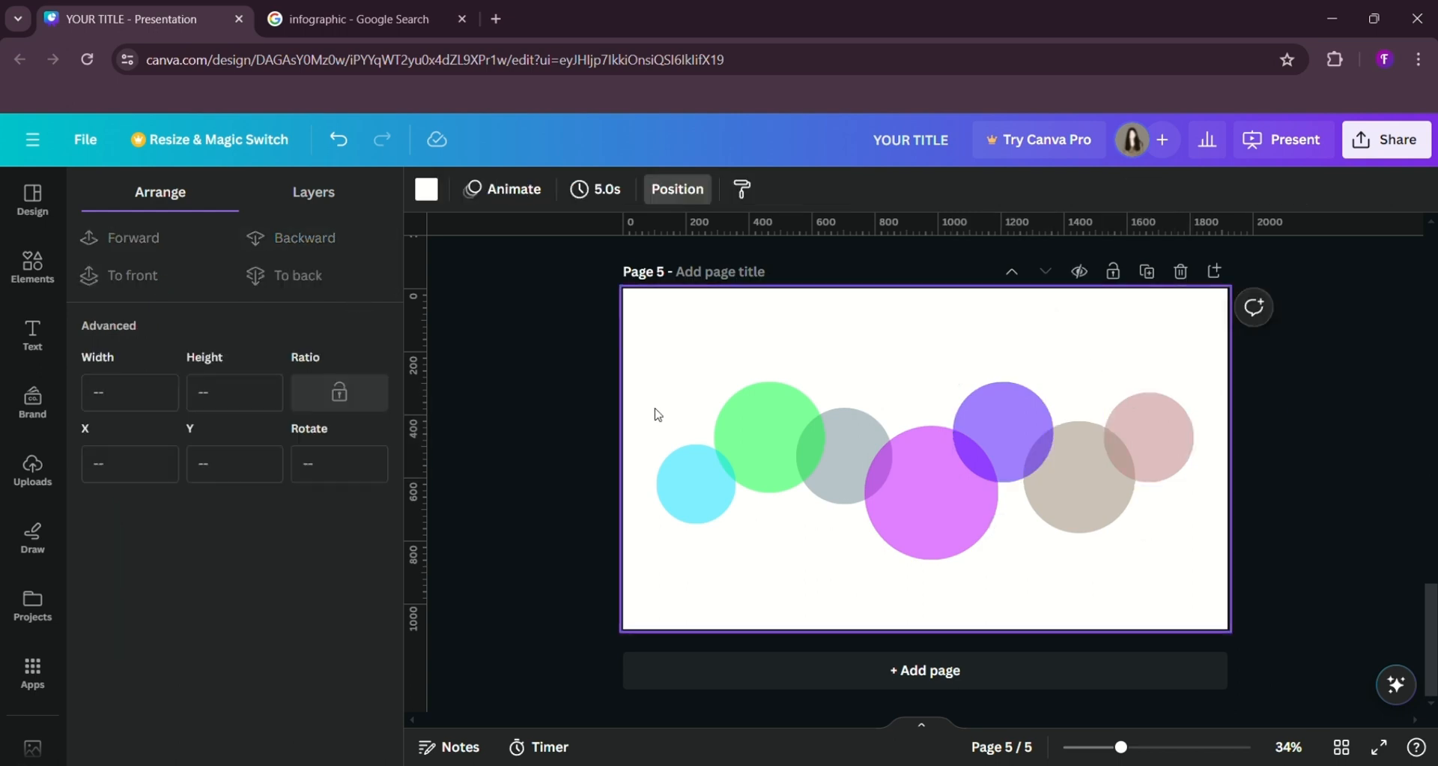
# - Group all seven circles and move the group slightly lower on the page
pyautogui.moveTo(1152, 550); pyautogui.dragTo(653, 403)
pyautogui.click(876, 335)
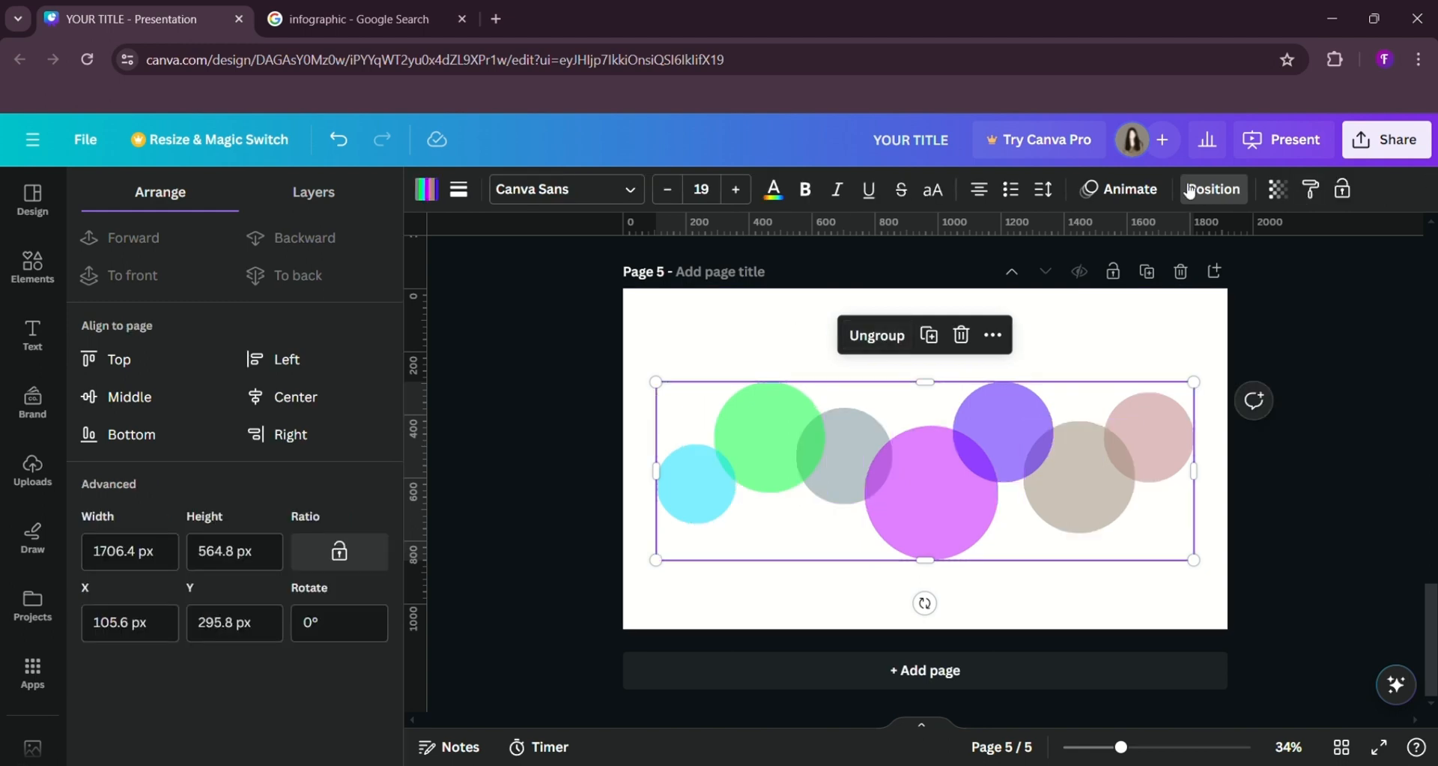
pyautogui.click(1204, 203)
pyautogui.click(518, 316)
pyautogui.moveTo(742, 428); pyautogui.dragTo(787, 493)
pyautogui.click(565, 419)
pyautogui.click(787, 482)
pyautogui.click(596, 422)
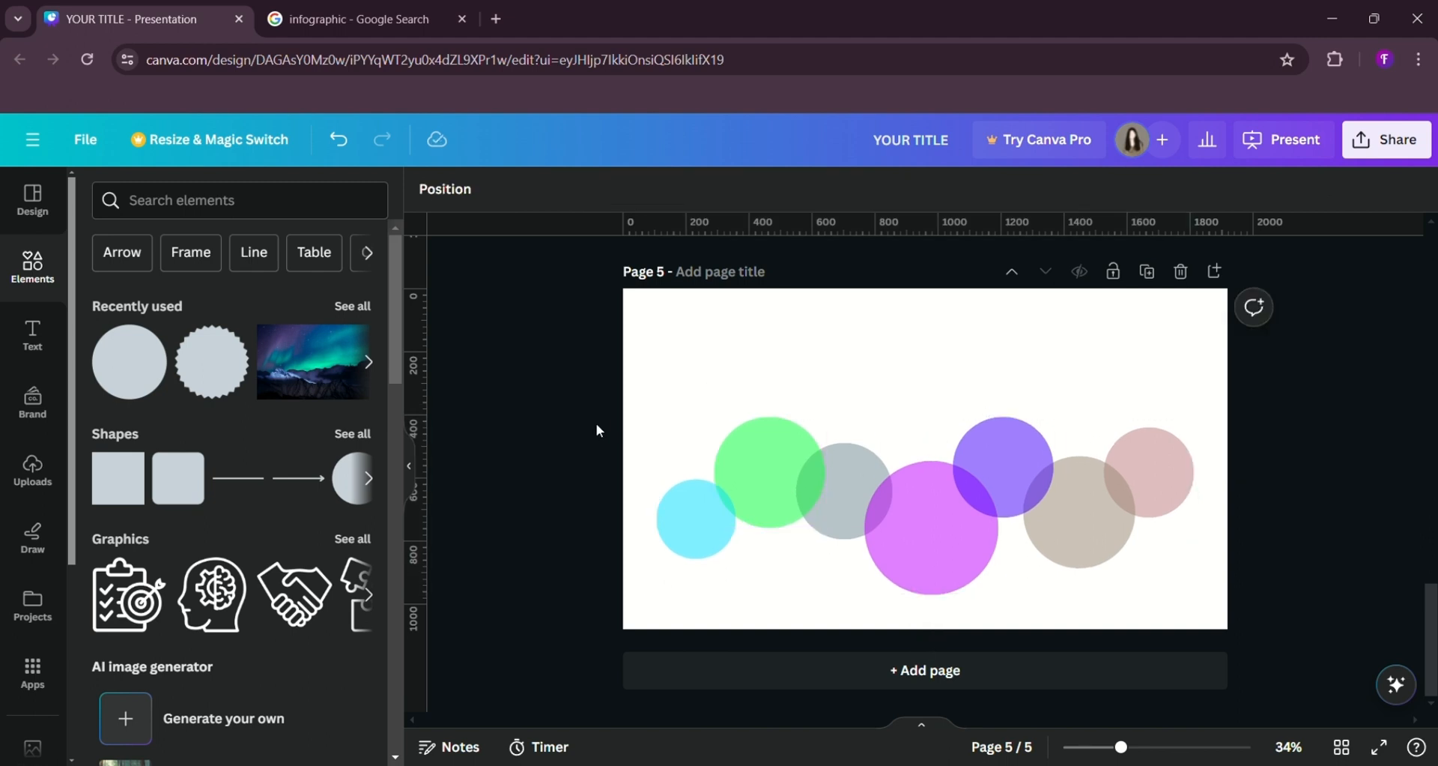
# - Enlarge the circle group to nearly the full page width and keep it horizontally centered
pyautogui.click(735, 452)
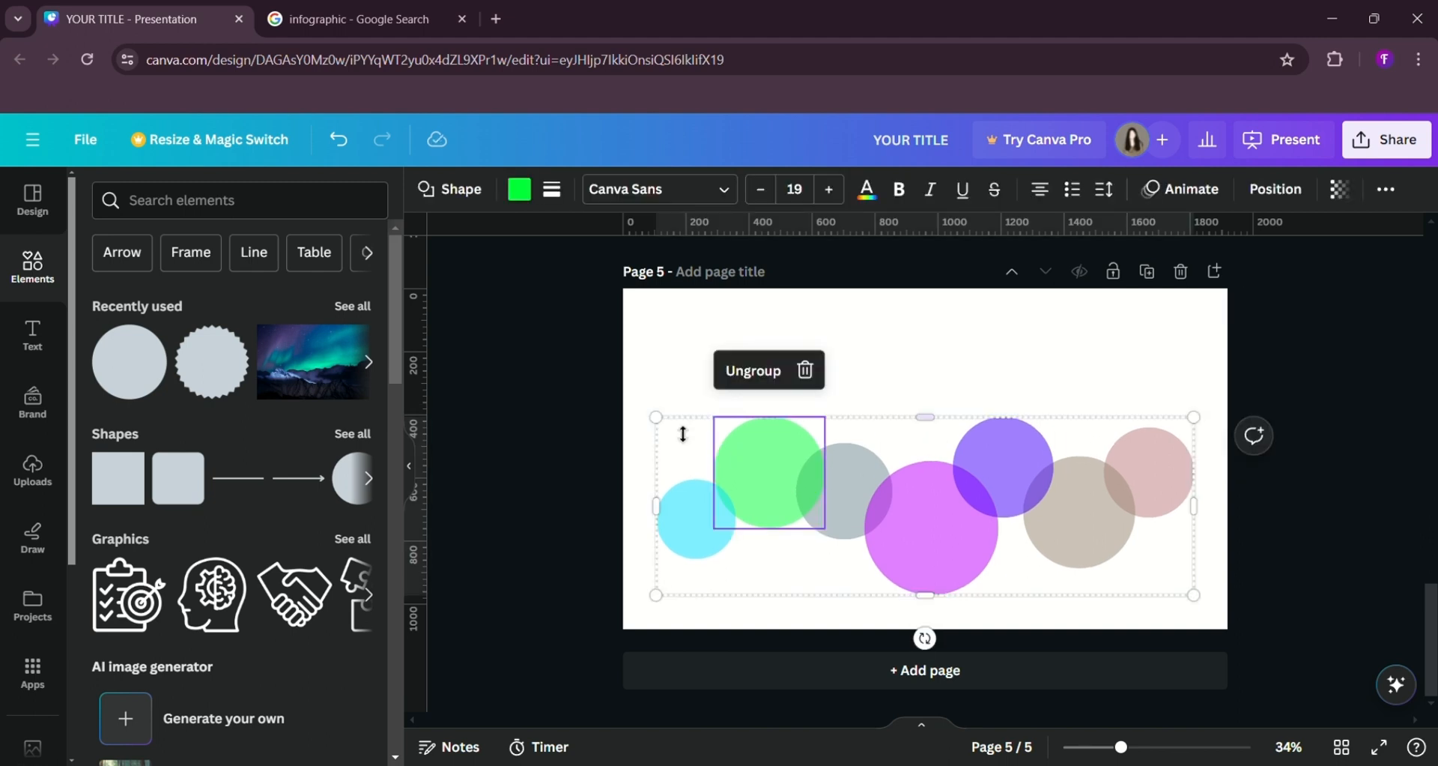
pyautogui.moveTo(672, 429); pyautogui.dragTo(628, 405)
pyautogui.moveTo(716, 447); pyautogui.dragTo(786, 469)
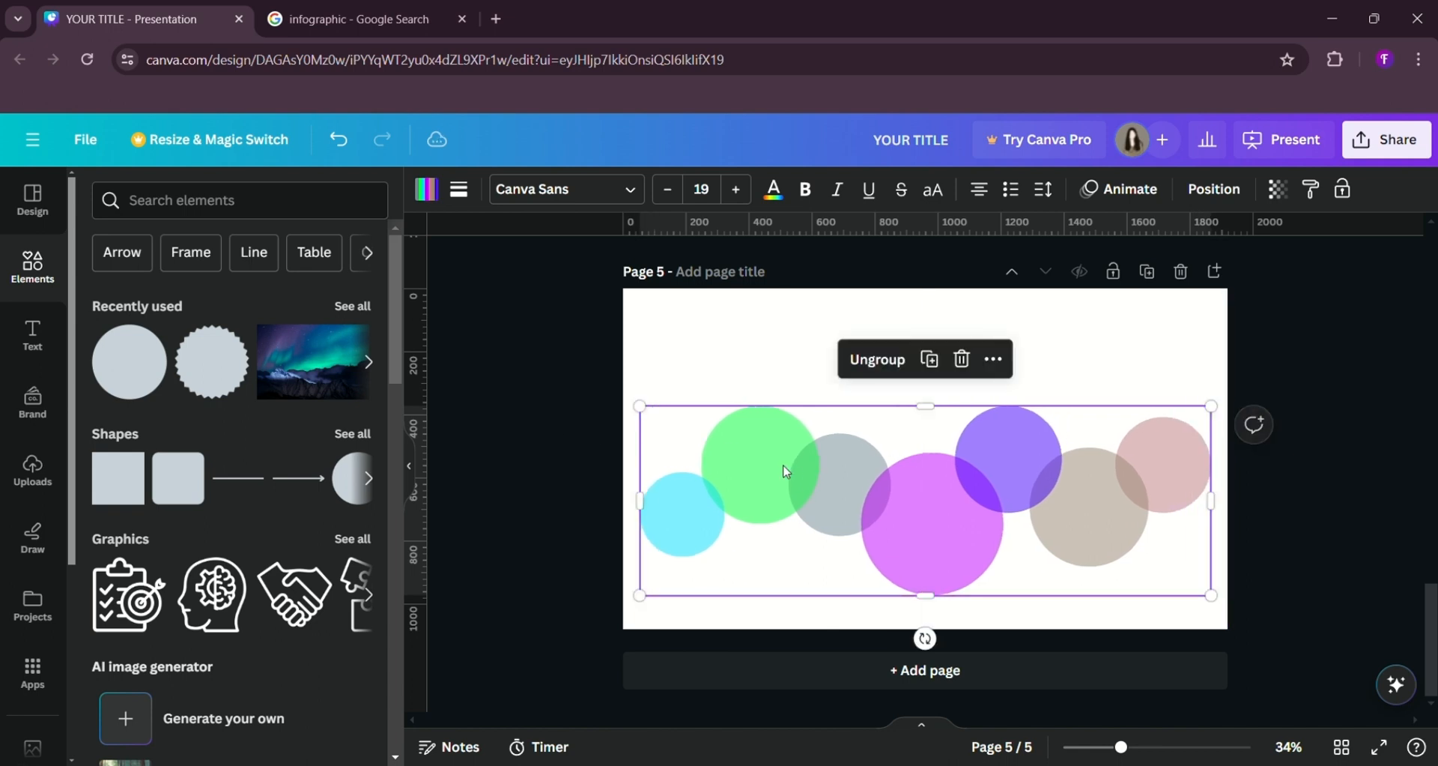
pyautogui.click(559, 411)
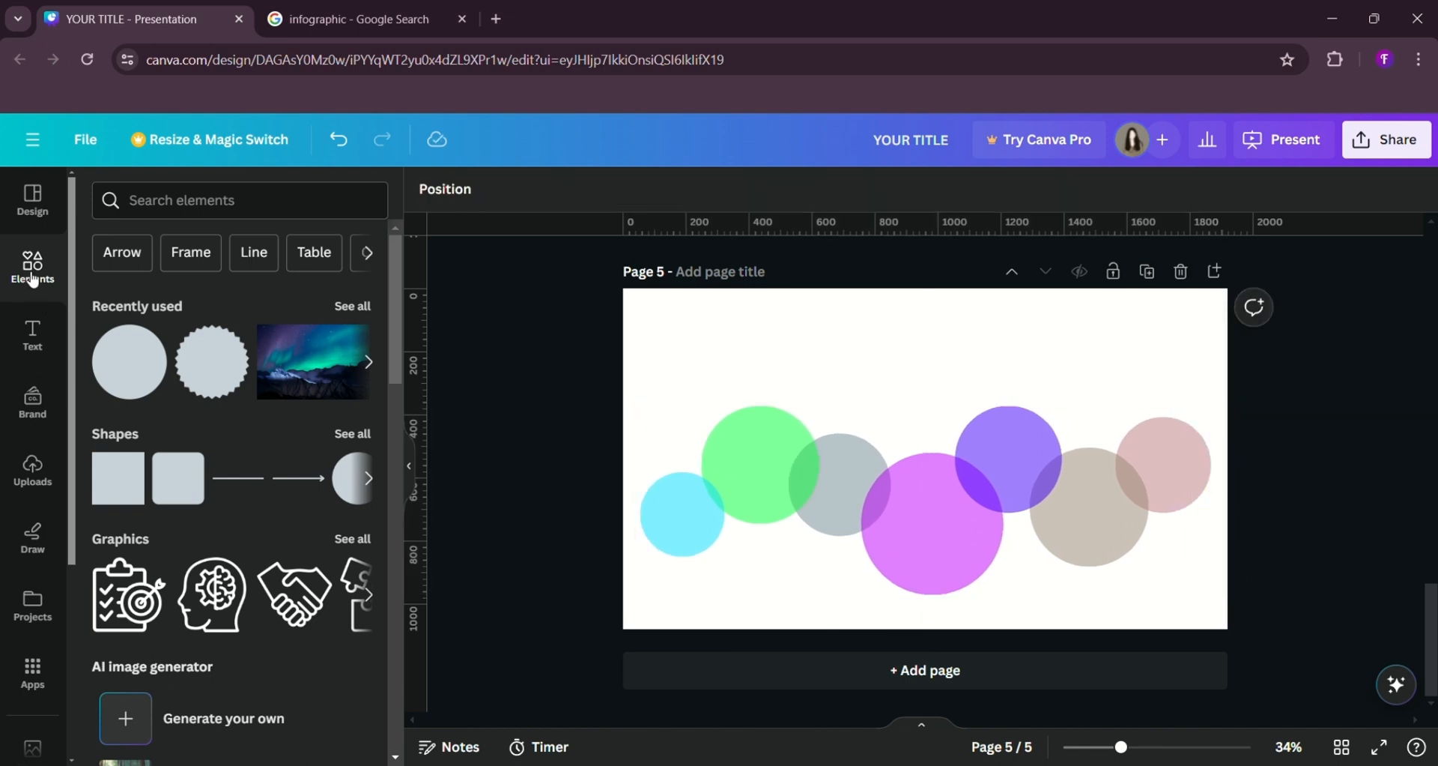
# - Add the head icon with a brain and gear to the page and shrink it to fit inside a circle
pyautogui.click(167, 210)
pyautogui.write('i')
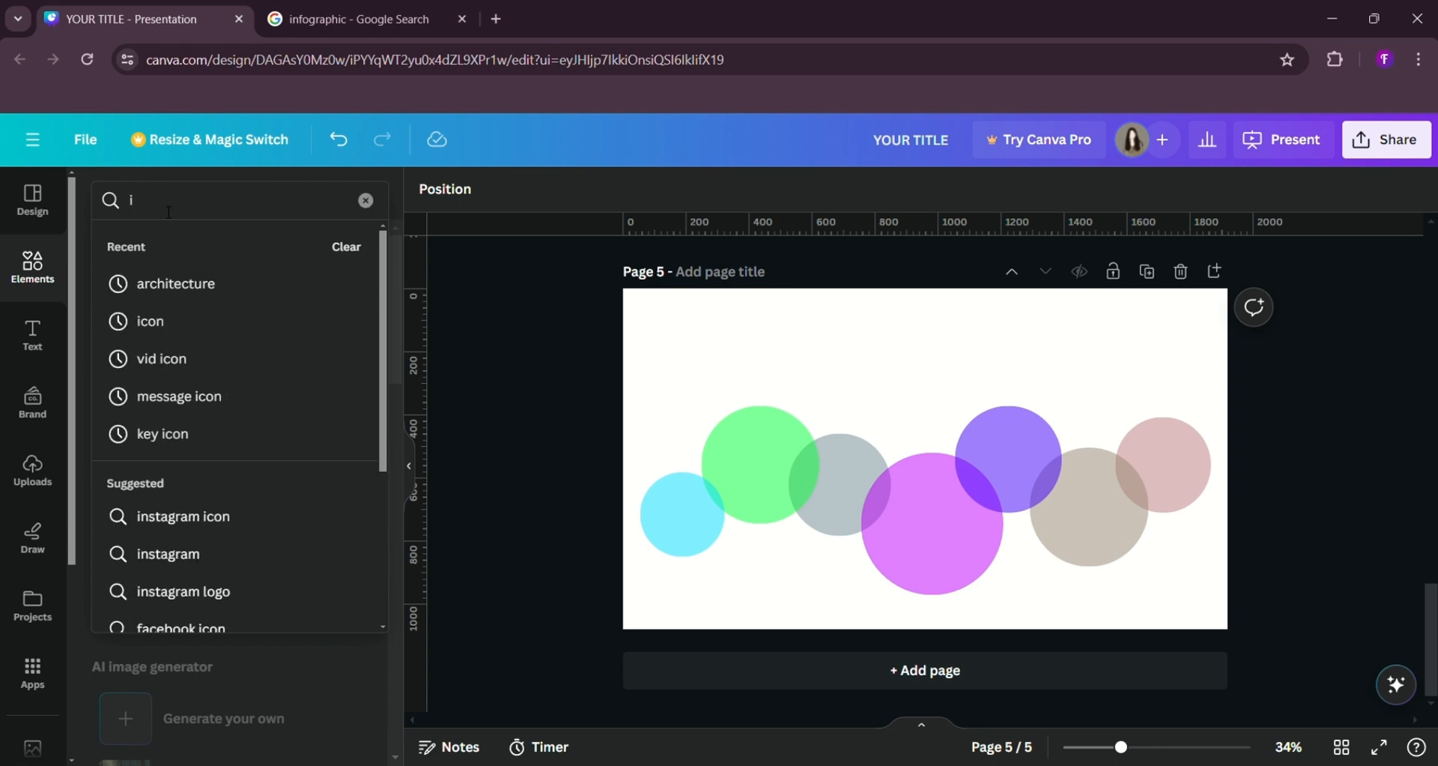
pyautogui.click(492, 367)
pyautogui.click(207, 626)
pyautogui.moveTo(865, 393); pyautogui.dragTo(977, 491)
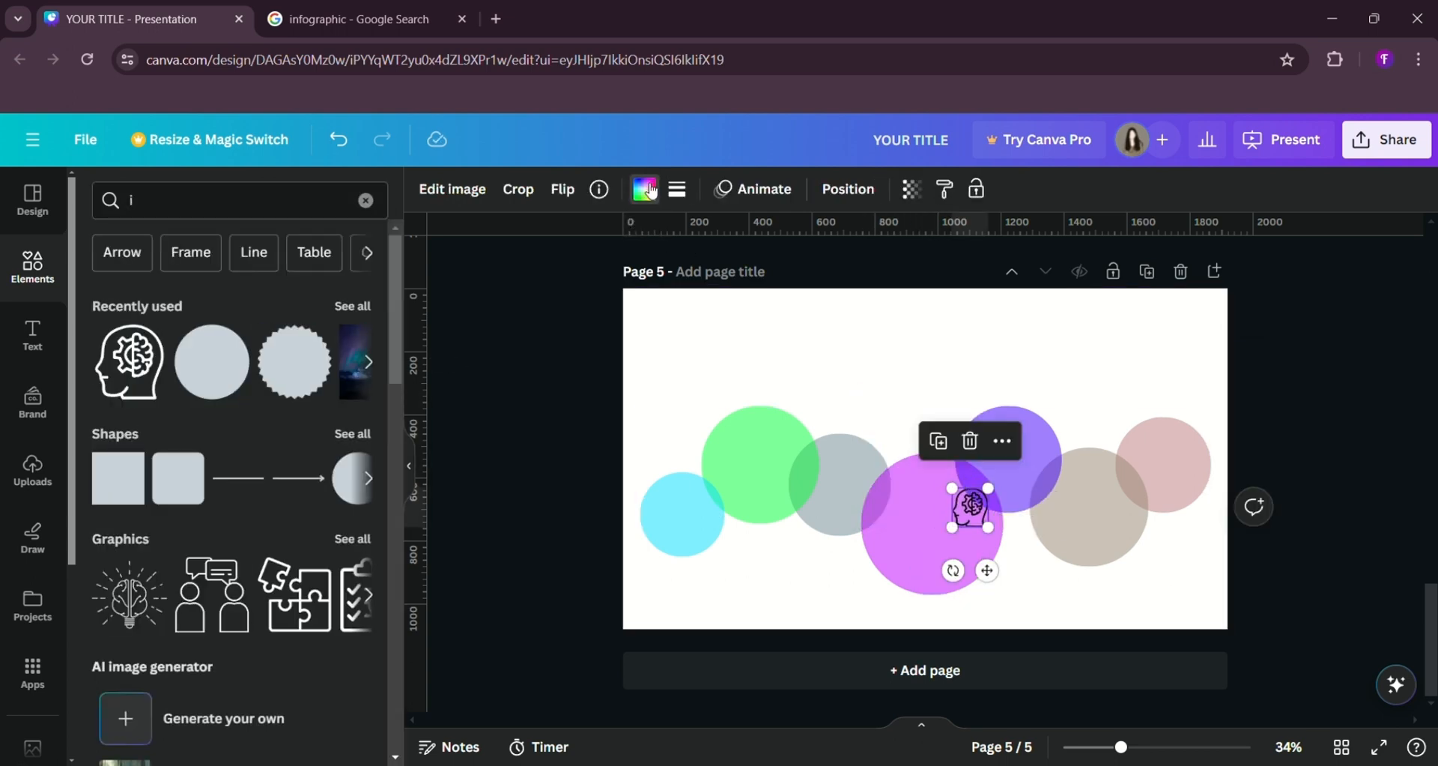
# - Color the head icon white and position it in the upper middle of the magenta circle
pyautogui.click(645, 190)
pyautogui.click(255, 354)
pyautogui.click(466, 381)
pyautogui.click(972, 508)
pyautogui.moveTo(972, 508); pyautogui.dragTo(937, 522)
pyautogui.click(693, 517)
pyautogui.click(693, 517)
pyautogui.click(541, 448)
pyautogui.click(501, 411)
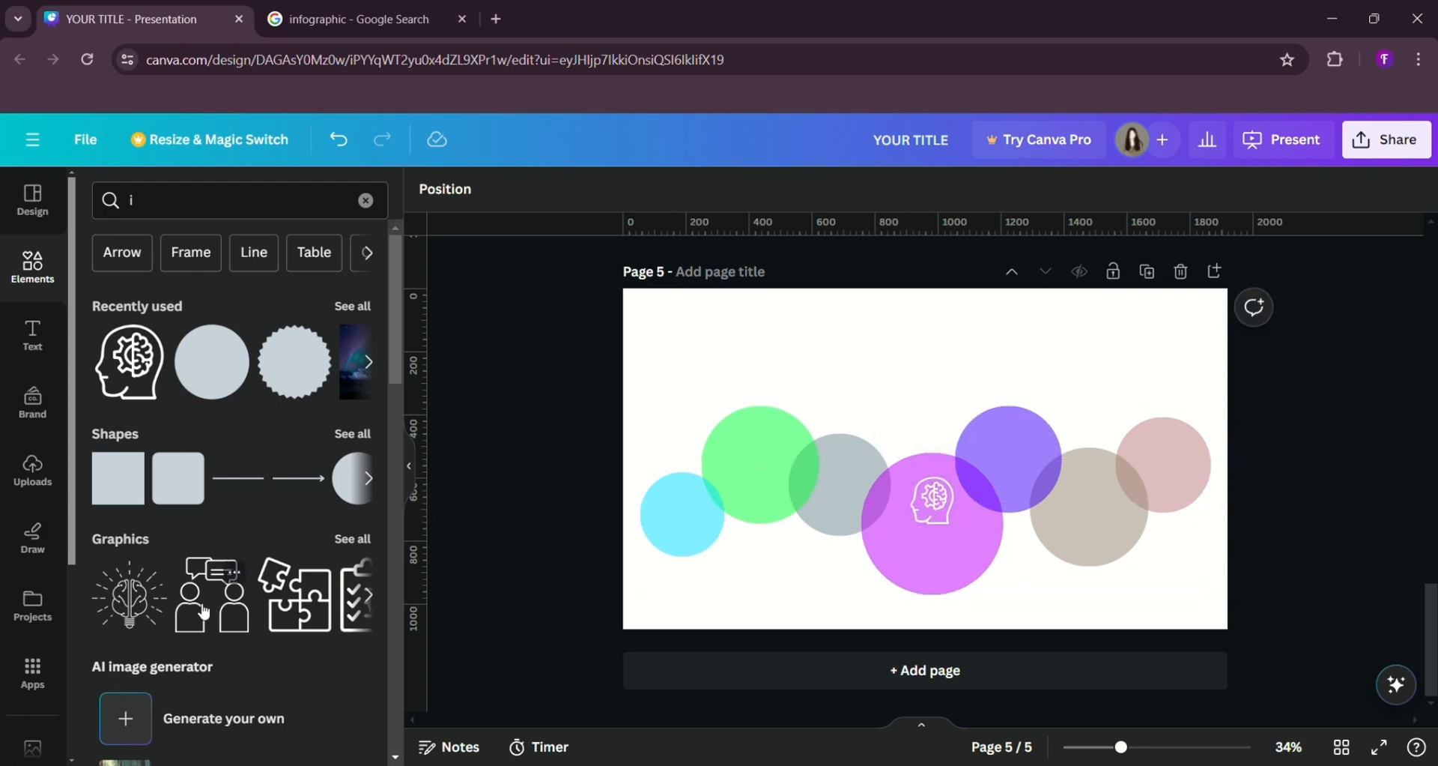
# - Add a small white icon of two people talking to the upper middle of the blue circle
pyautogui.click(204, 613)
pyautogui.moveTo(862, 387); pyautogui.dragTo(963, 487)
pyautogui.click(646, 189)
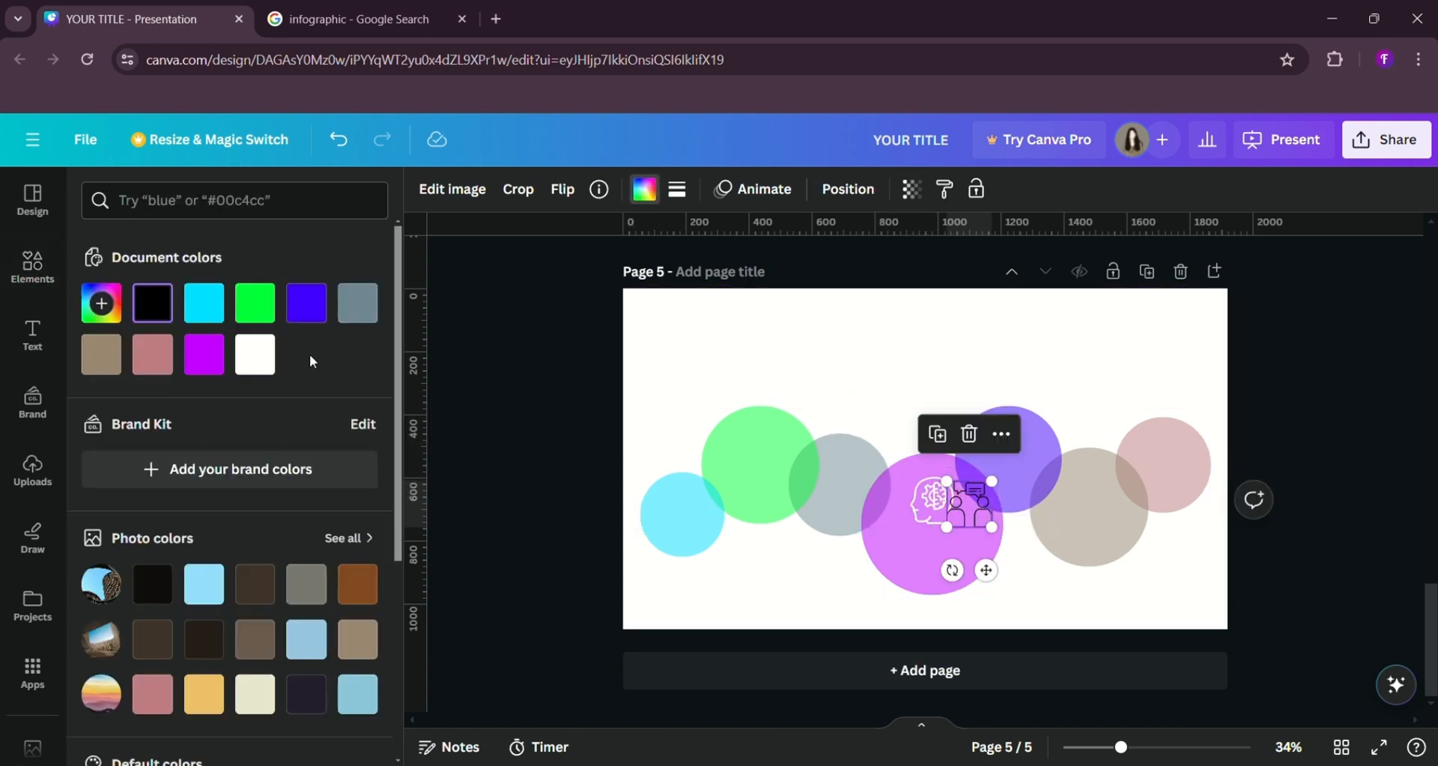
pyautogui.click(258, 367)
pyautogui.moveTo(970, 514); pyautogui.dragTo(1038, 515)
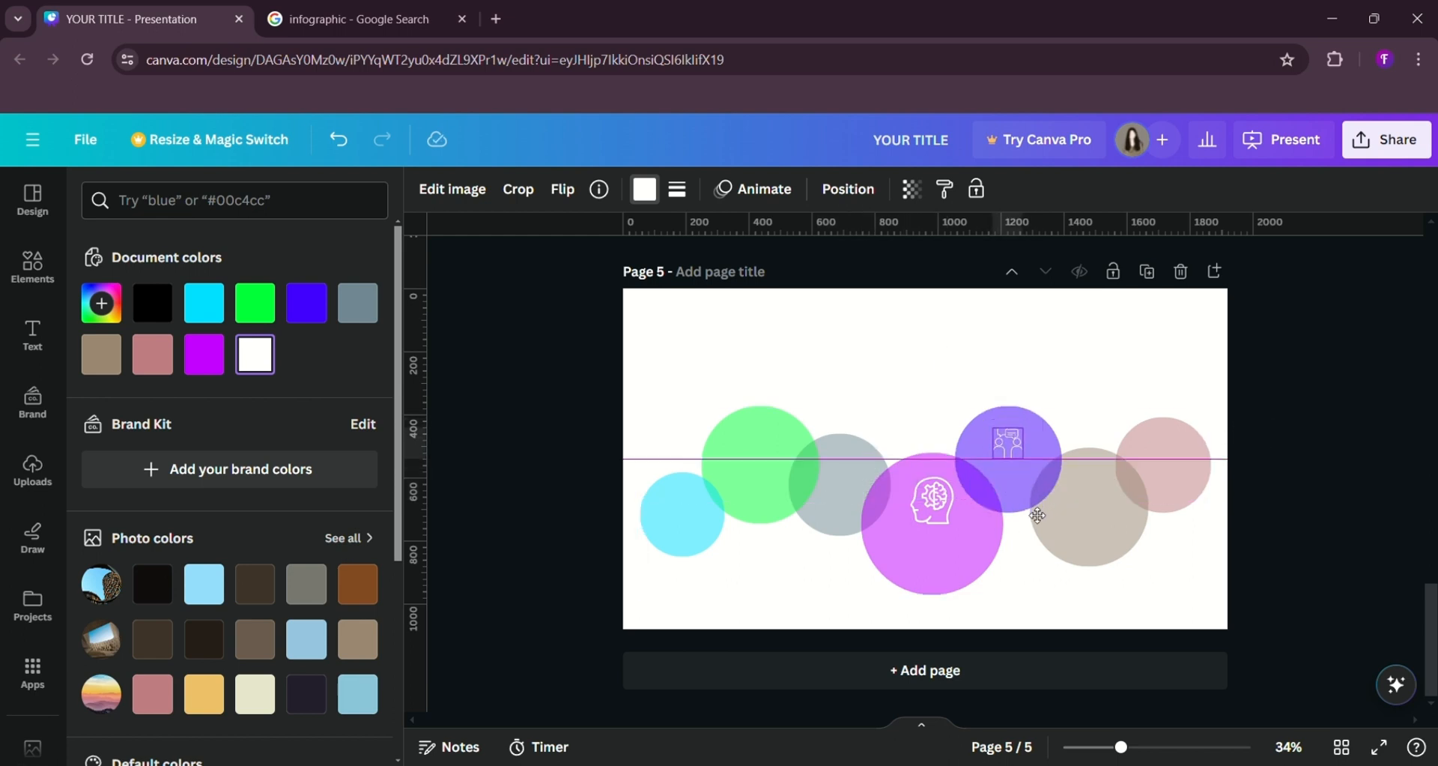
pyautogui.click(575, 442)
# - Add a small white clipboard-and-target icon to the upper middle of the green circle
pyautogui.click(305, 597)
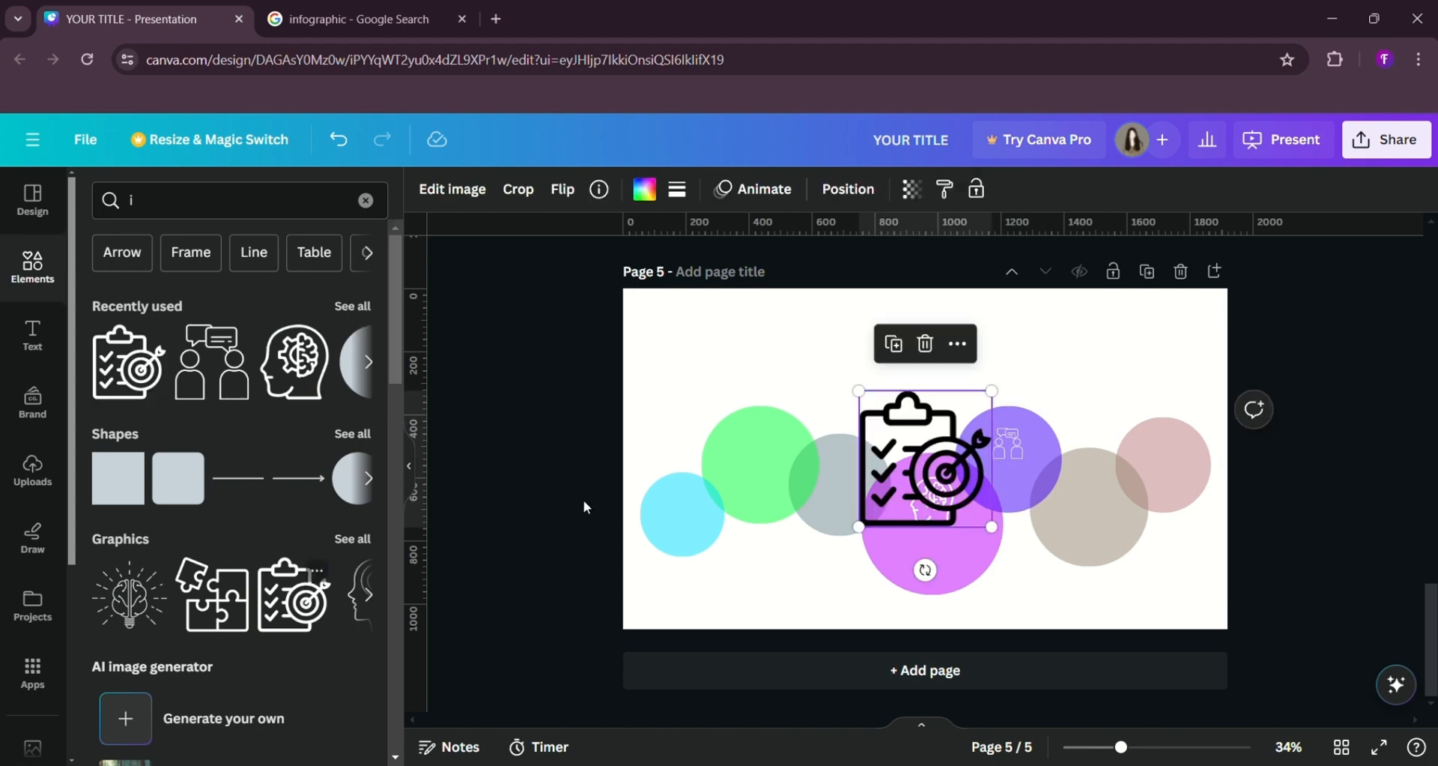
pyautogui.moveTo(986, 529); pyautogui.dragTo(899, 455)
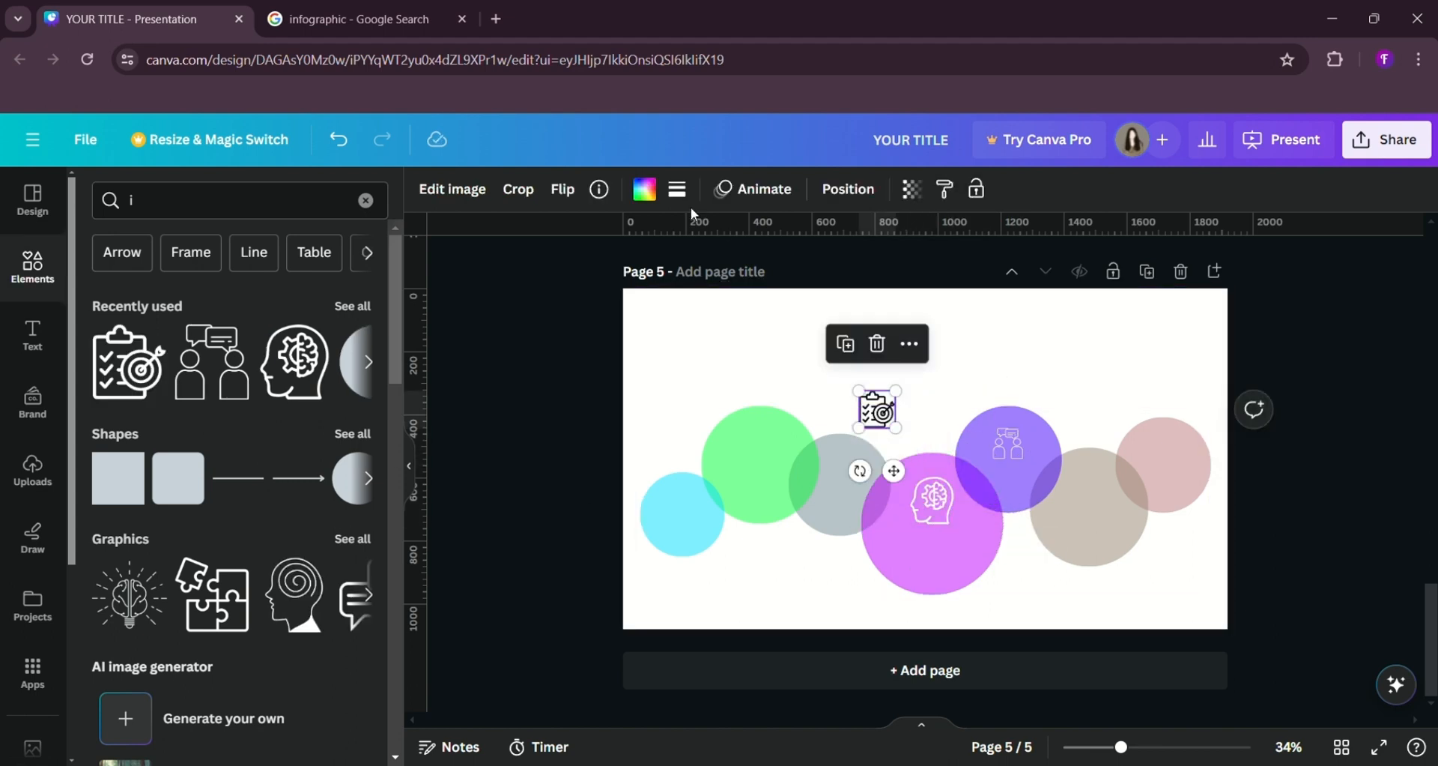
pyautogui.click(645, 190)
pyautogui.click(266, 356)
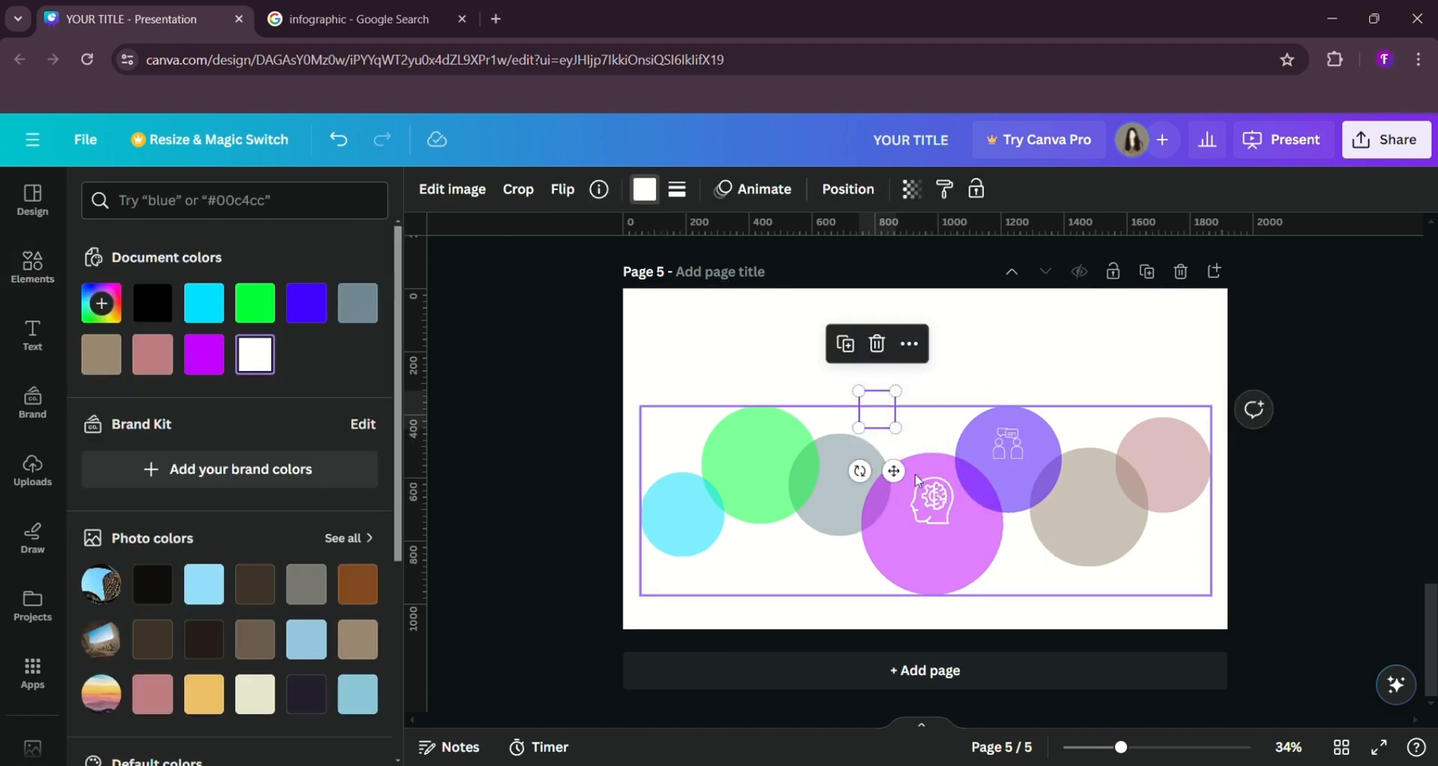
pyautogui.moveTo(894, 471); pyautogui.dragTo(786, 505)
pyautogui.click(539, 453)
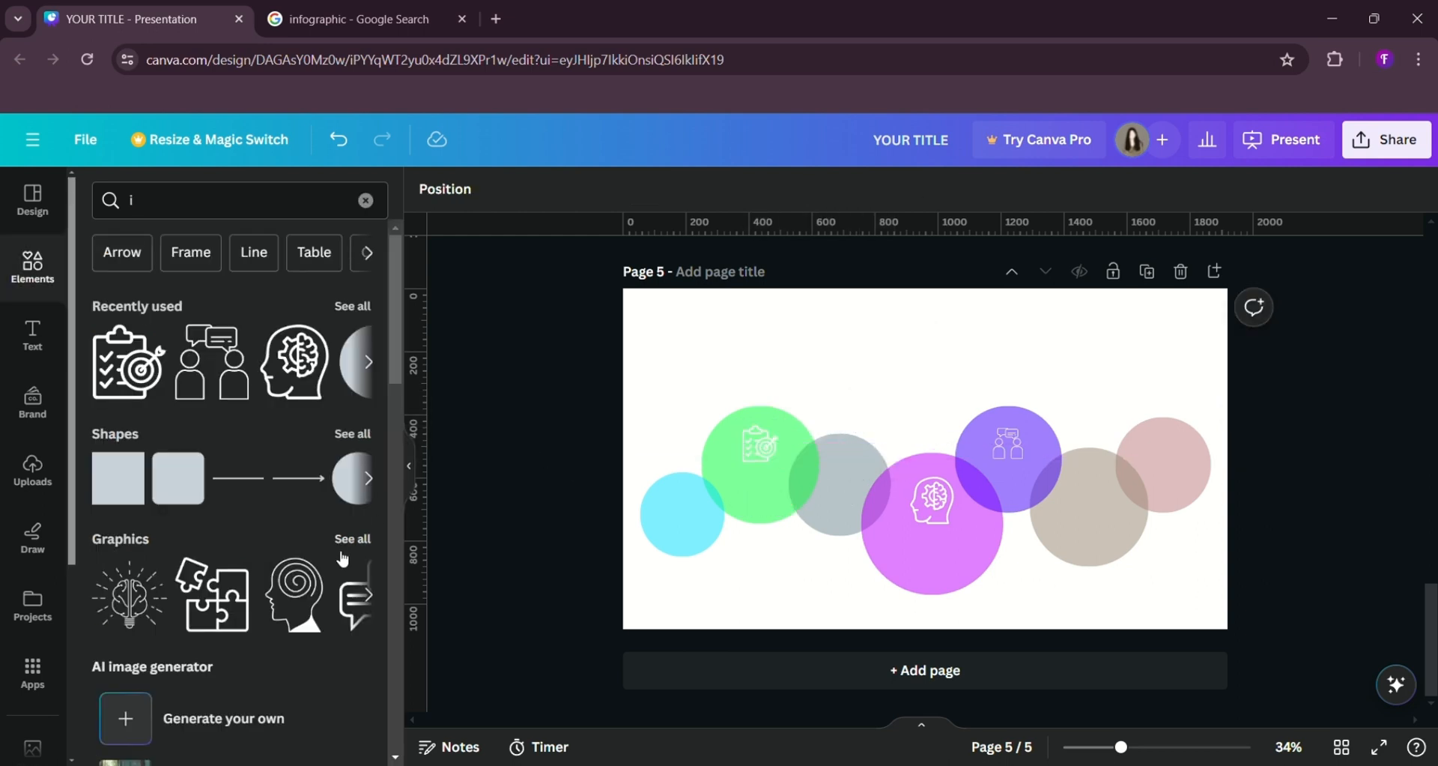
# - Add a small white puzzle-pieces icon to the upper middle of the cyan circle
pyautogui.click(224, 592)
pyautogui.moveTo(1001, 532); pyautogui.dragTo(697, 556)
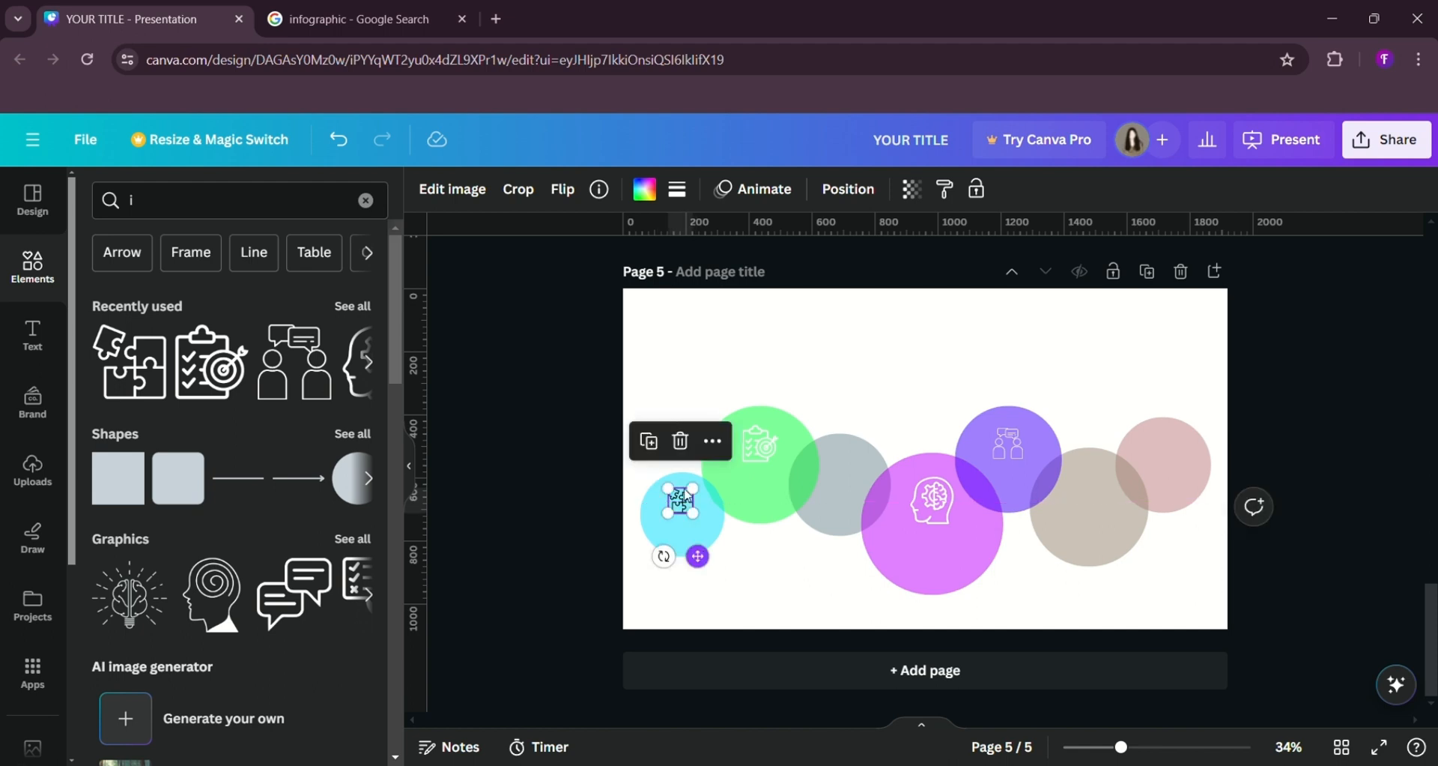
pyautogui.click(644, 191)
pyautogui.click(255, 352)
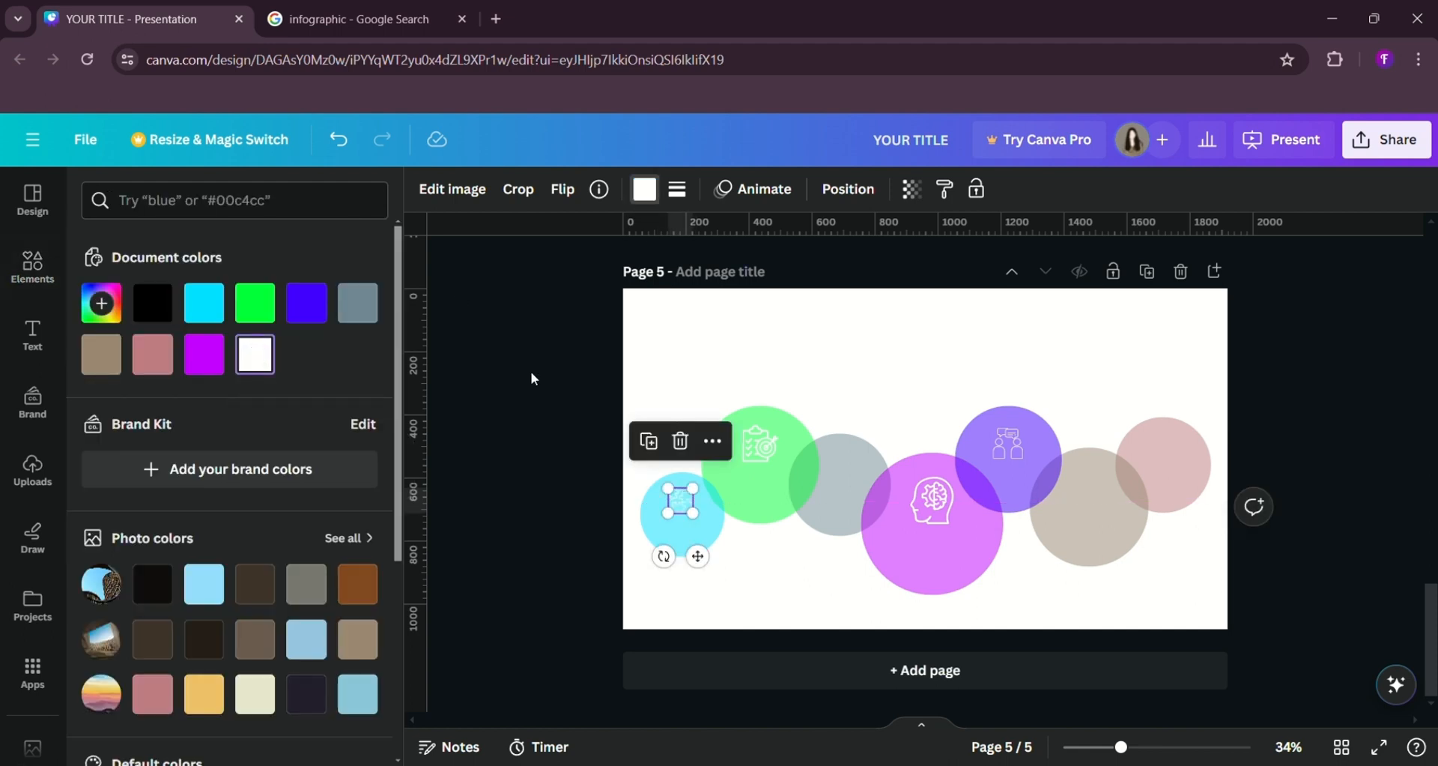
pyautogui.click(532, 374)
# - Add a small white magnifying-glass icon to the upper middle of the gray circle
pyautogui.hscroll(4, 268, 619)
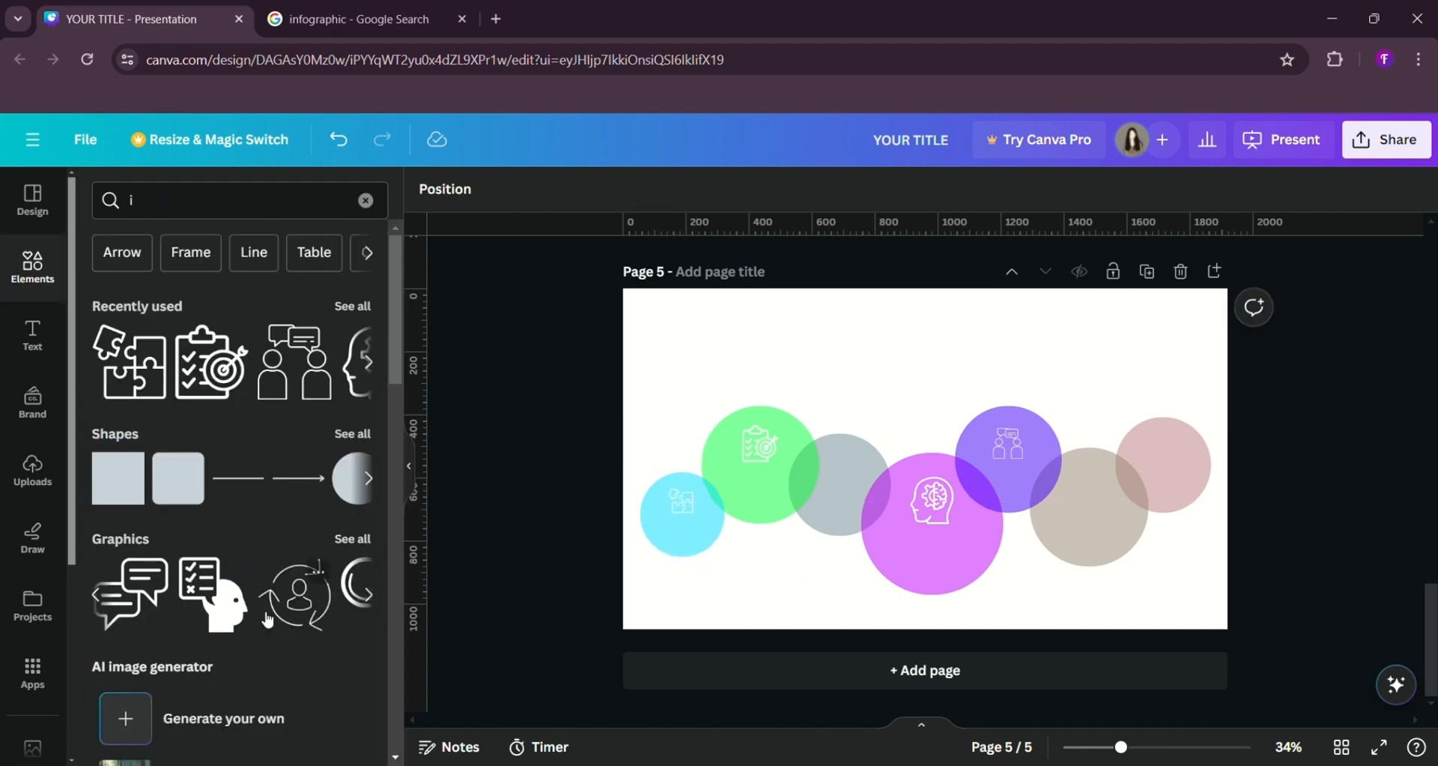
pyautogui.click(267, 620)
pyautogui.moveTo(1004, 530); pyautogui.dragTo(907, 440)
pyautogui.click(644, 191)
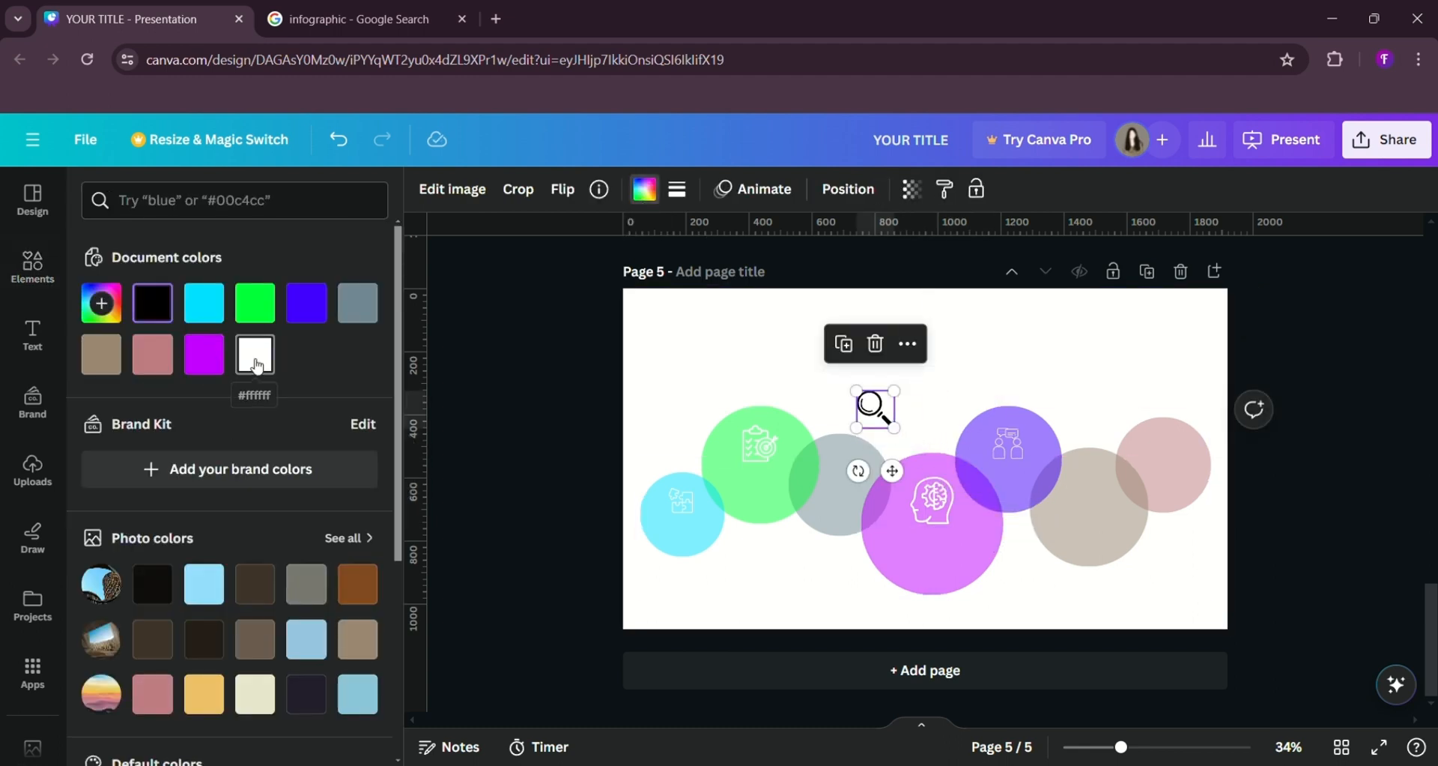
pyautogui.click(256, 355)
pyautogui.moveTo(894, 472); pyautogui.dragTo(865, 535)
pyautogui.click(577, 409)
pyautogui.moveTo(839, 465); pyautogui.dragTo(839, 464)
pyautogui.click(585, 424)
# - Add a small white checklist-clipboard icon to the upper middle of the beige circle
pyautogui.hscroll(2, 317, 628)
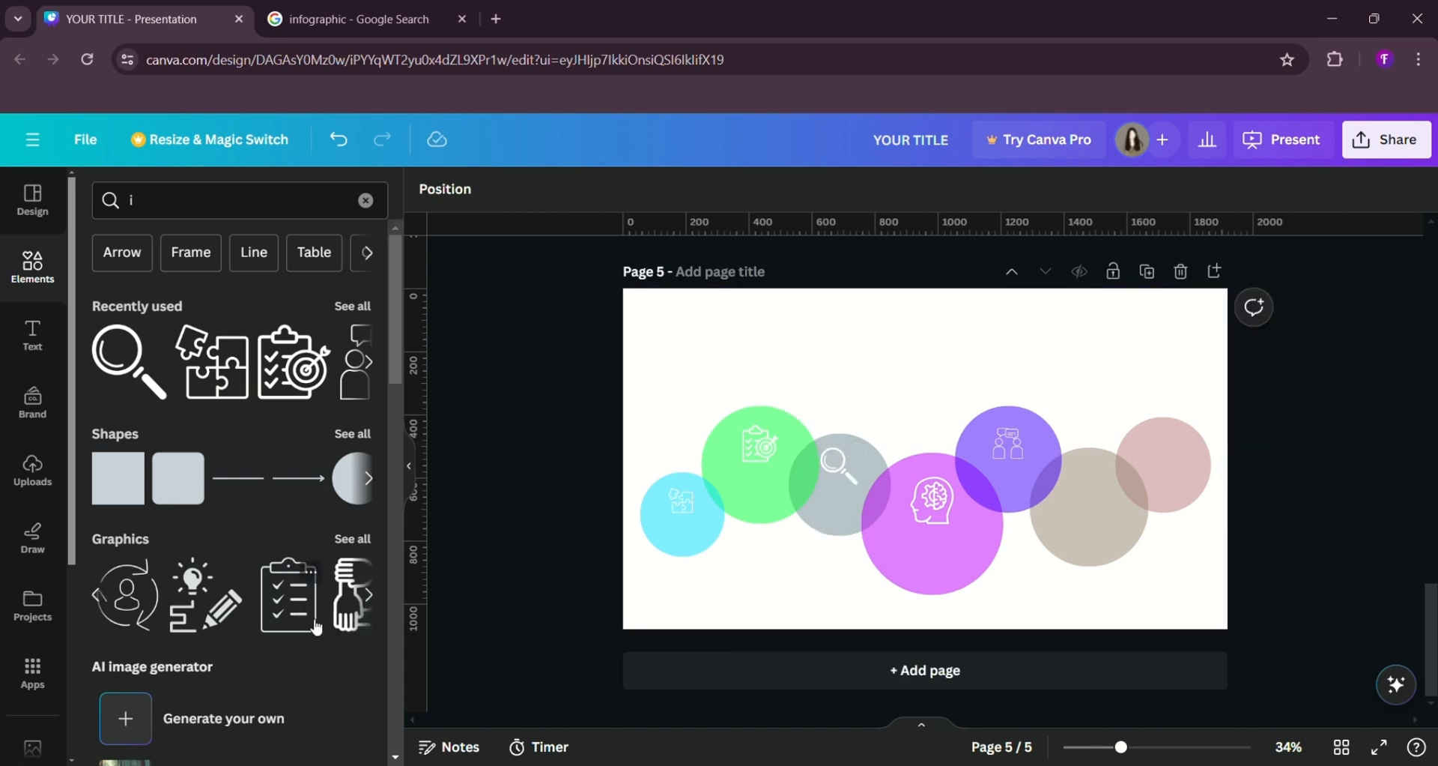
pyautogui.click(292, 629)
pyautogui.moveTo(974, 541); pyautogui.dragTo(915, 410)
pyautogui.click(645, 189)
pyautogui.click(307, 355)
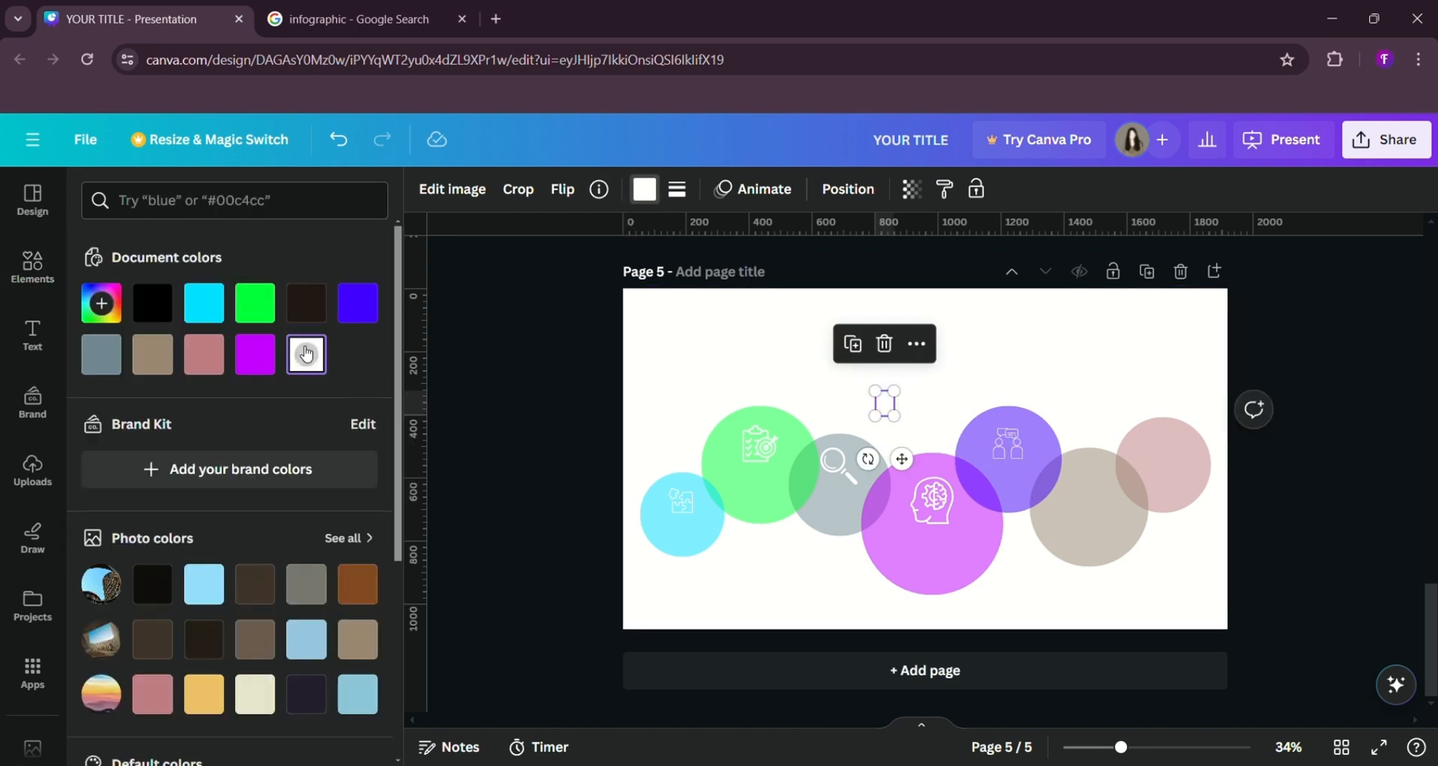
pyautogui.moveTo(902, 459); pyautogui.dragTo(1107, 533)
pyautogui.moveTo(1093, 485); pyautogui.dragTo(1098, 477)
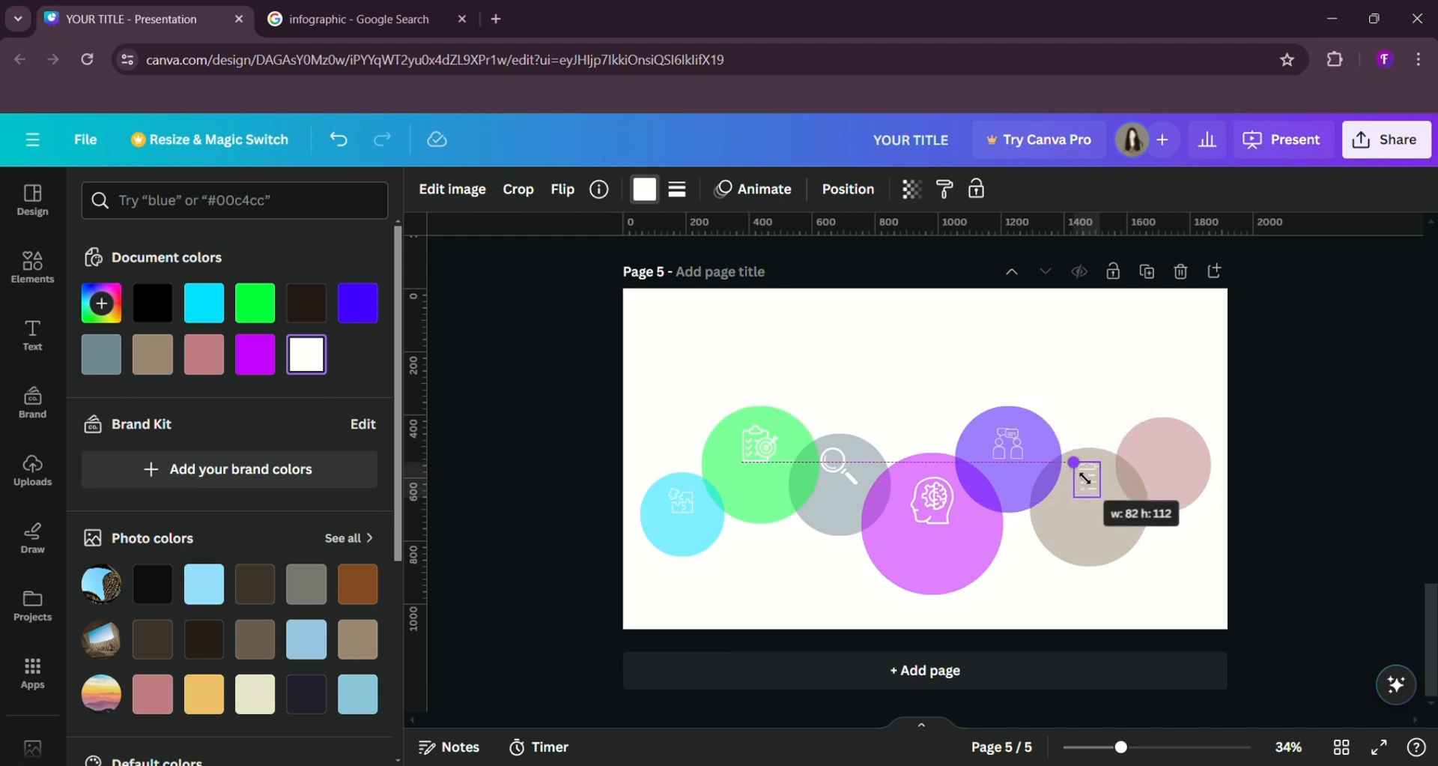
pyautogui.moveTo(1108, 541); pyautogui.dragTo(1119, 541)
pyautogui.click(645, 376)
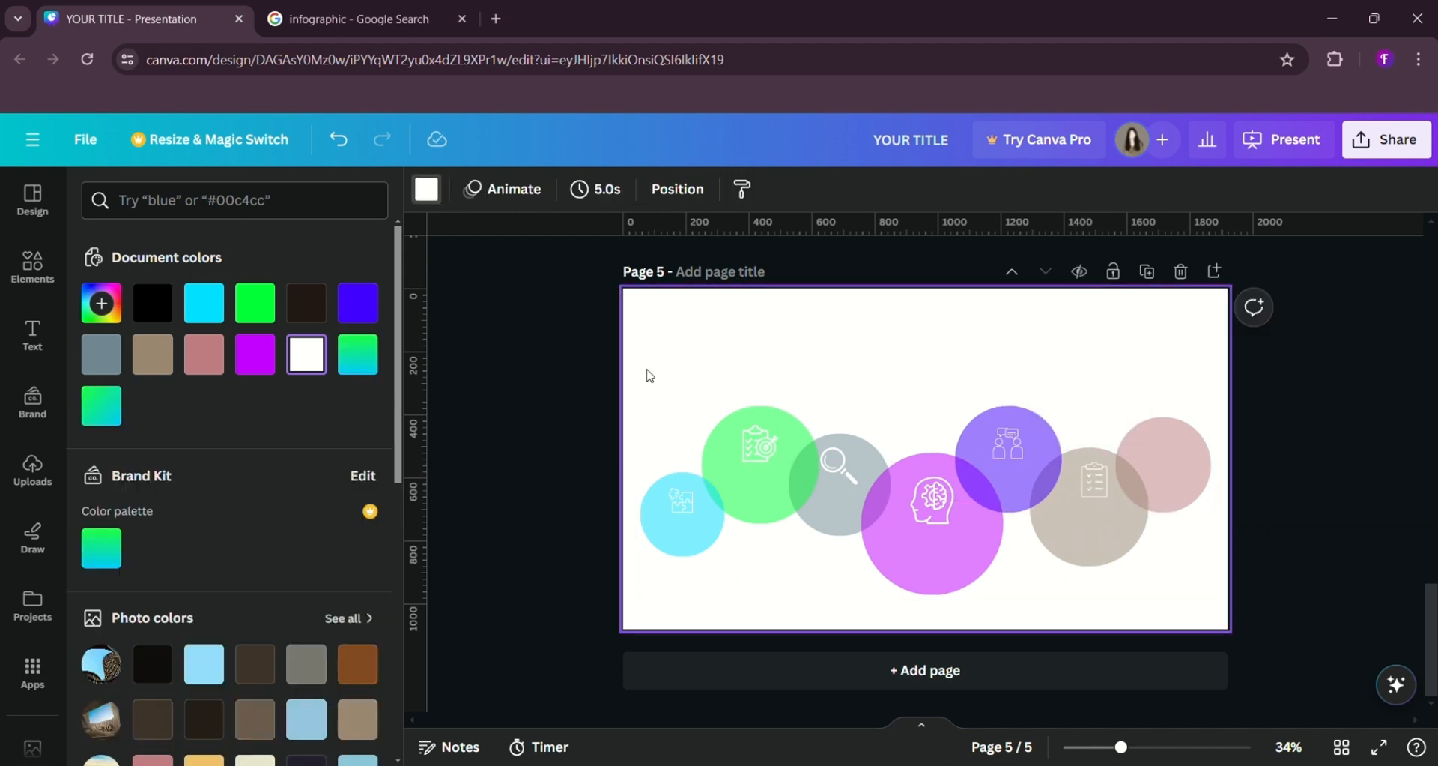
pyautogui.click(1096, 487)
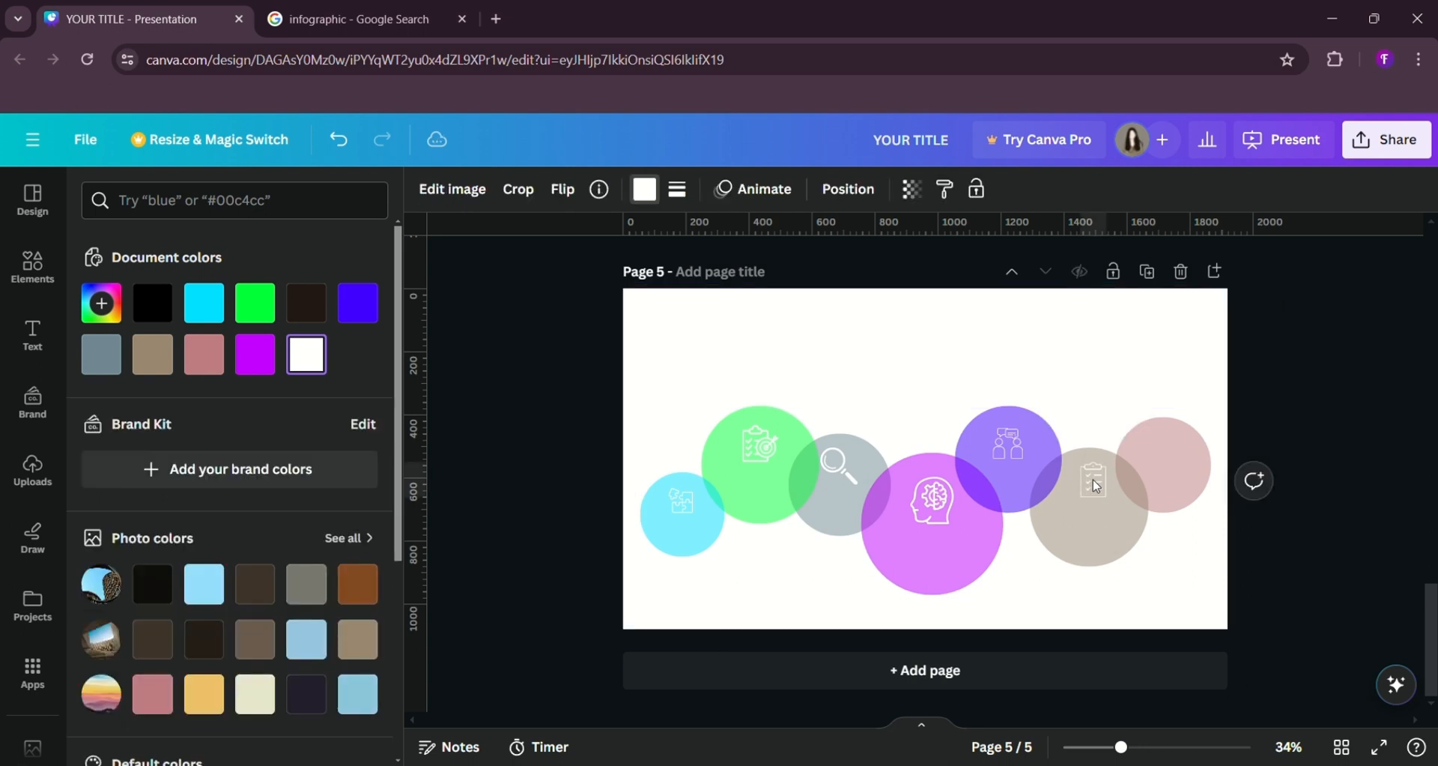
pyautogui.click(531, 396)
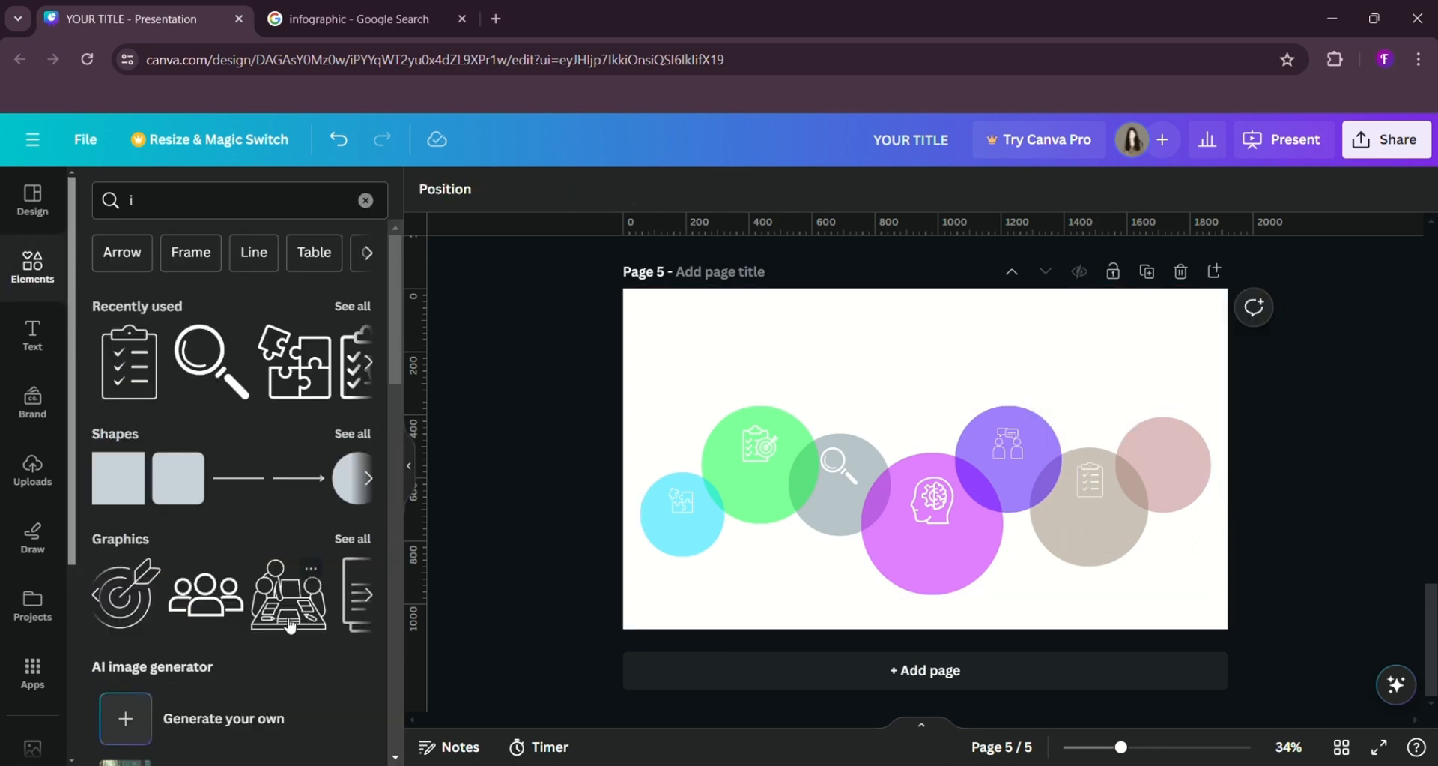
# - Add a small white icon of a group of three people to the upper middle of the pink circle
pyautogui.hscroll(3, 269, 596)
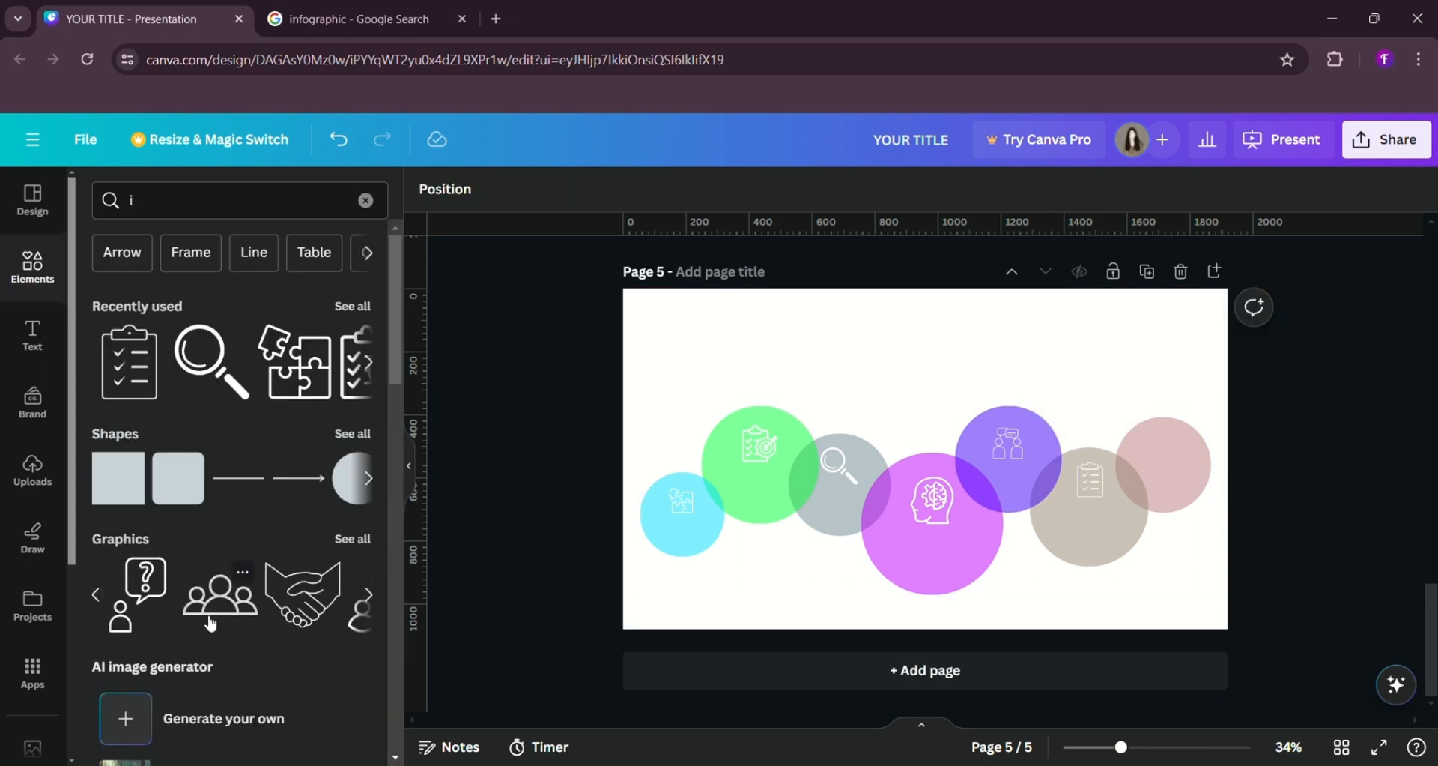
pyautogui.click(221, 595)
pyautogui.moveTo(805, 395); pyautogui.dragTo(995, 495)
pyautogui.moveTo(1036, 571); pyautogui.dragTo(1177, 502)
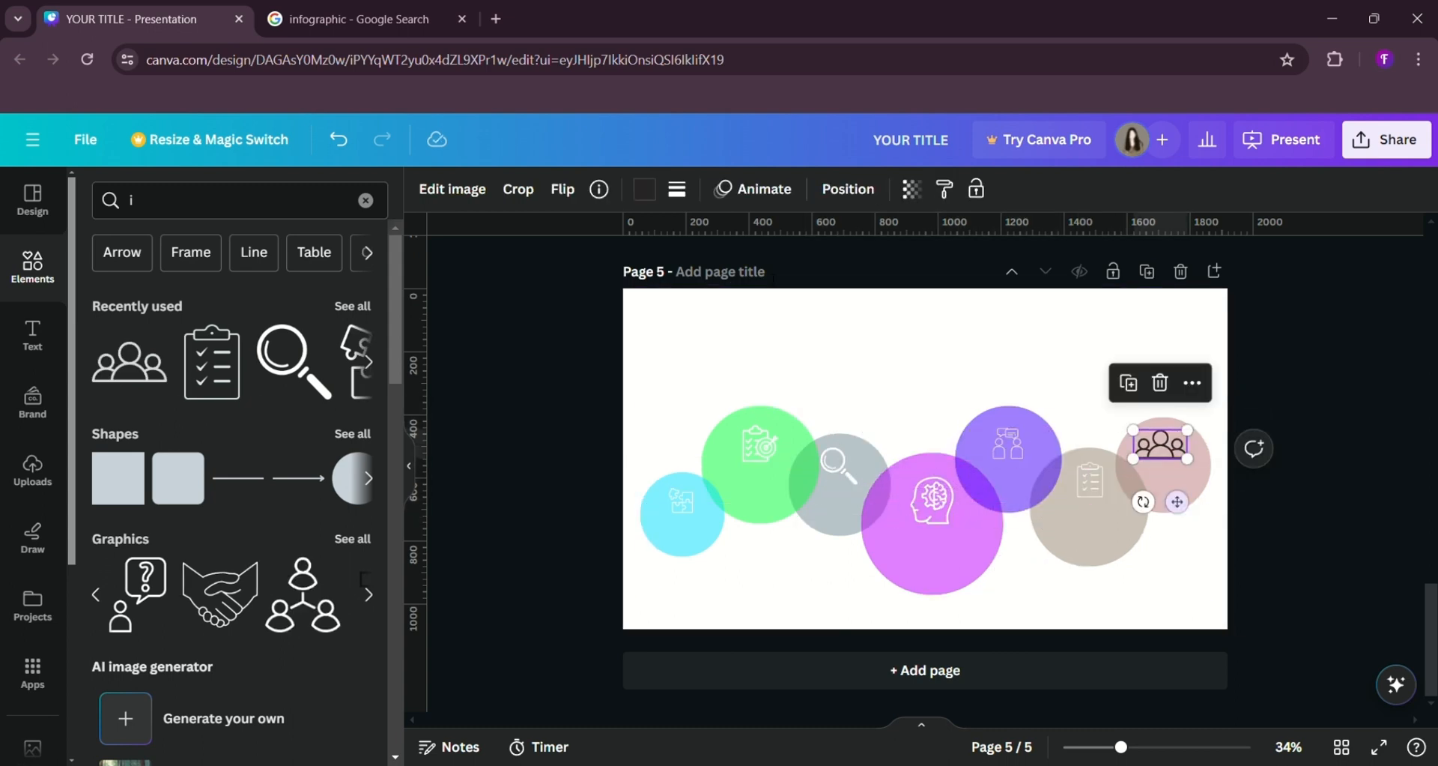
pyautogui.click(645, 191)
pyautogui.click(319, 358)
pyautogui.click(455, 415)
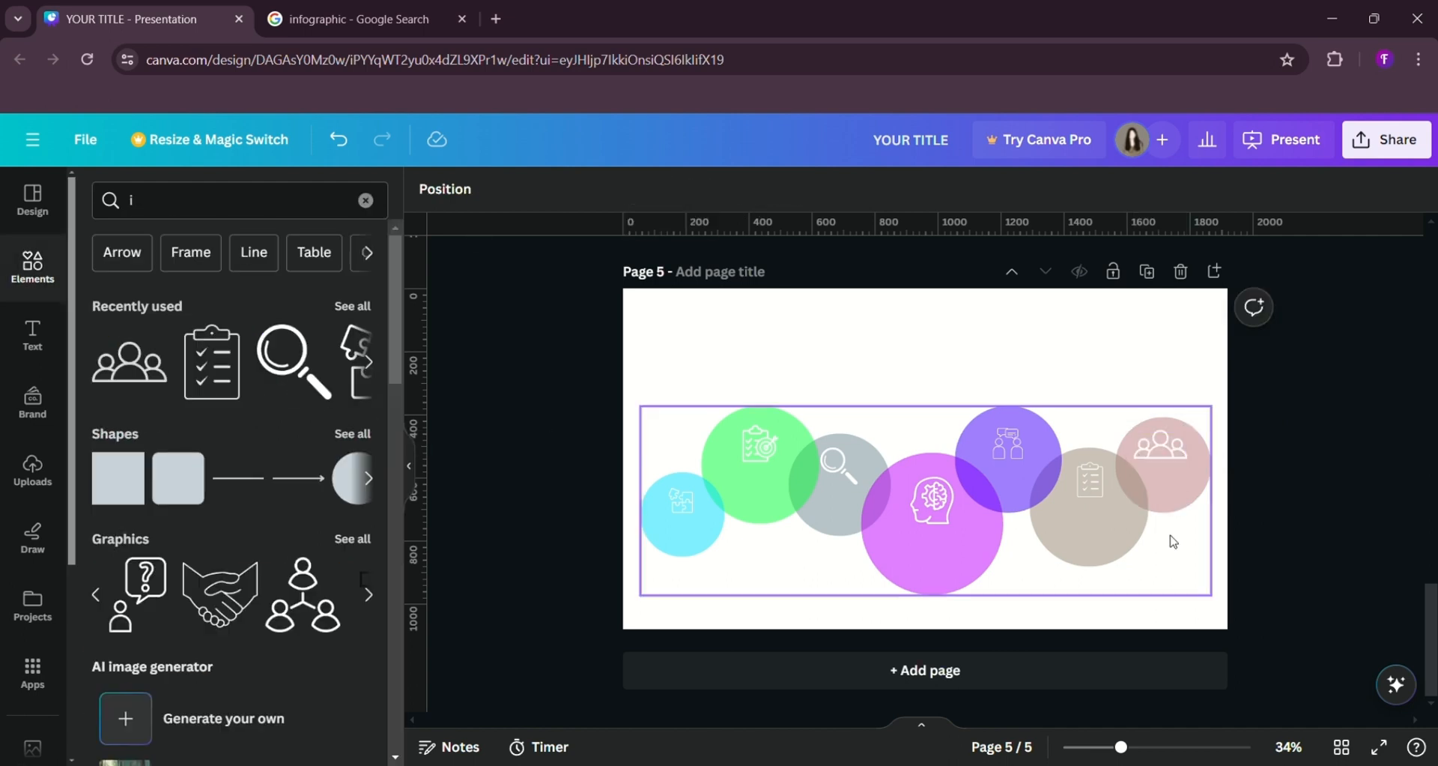
pyautogui.click(1170, 450)
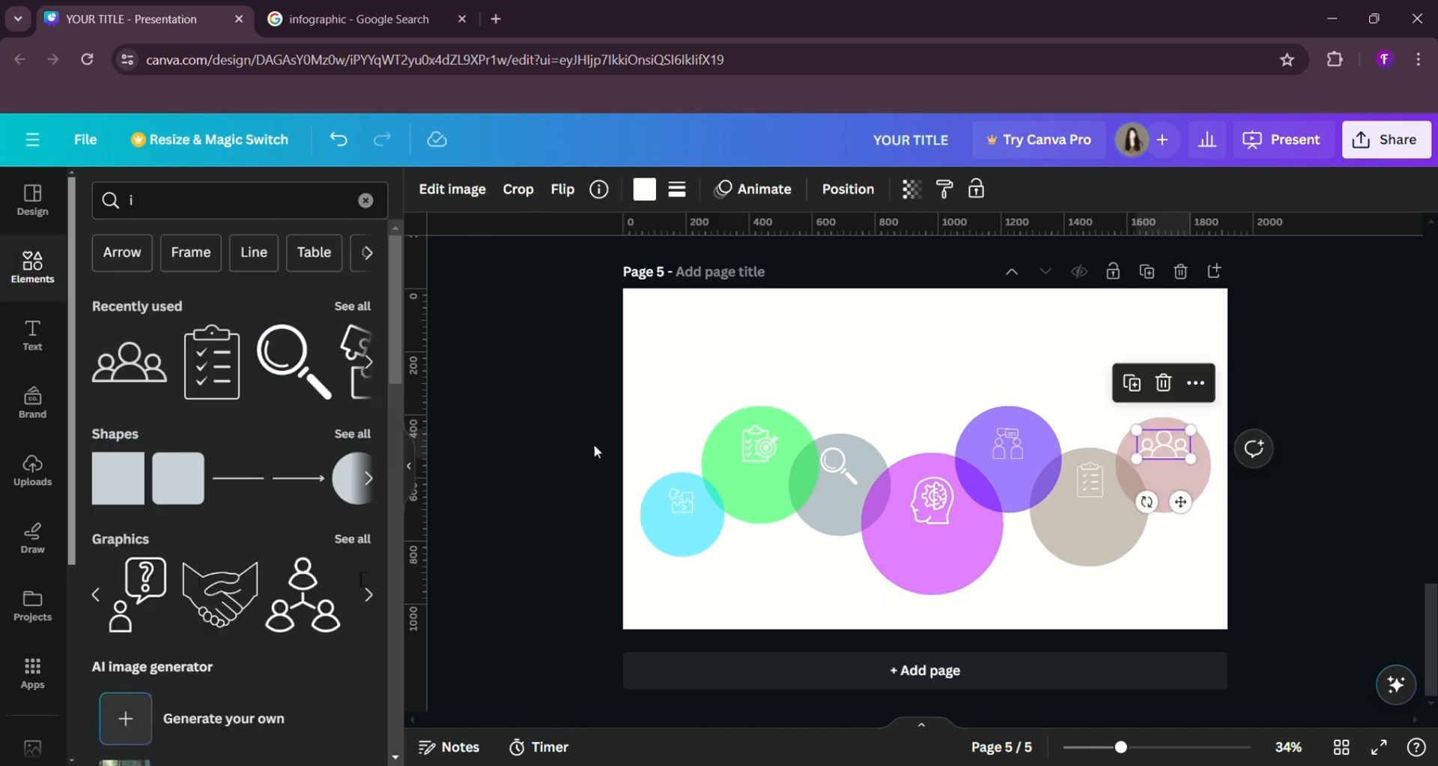
pyautogui.click(564, 411)
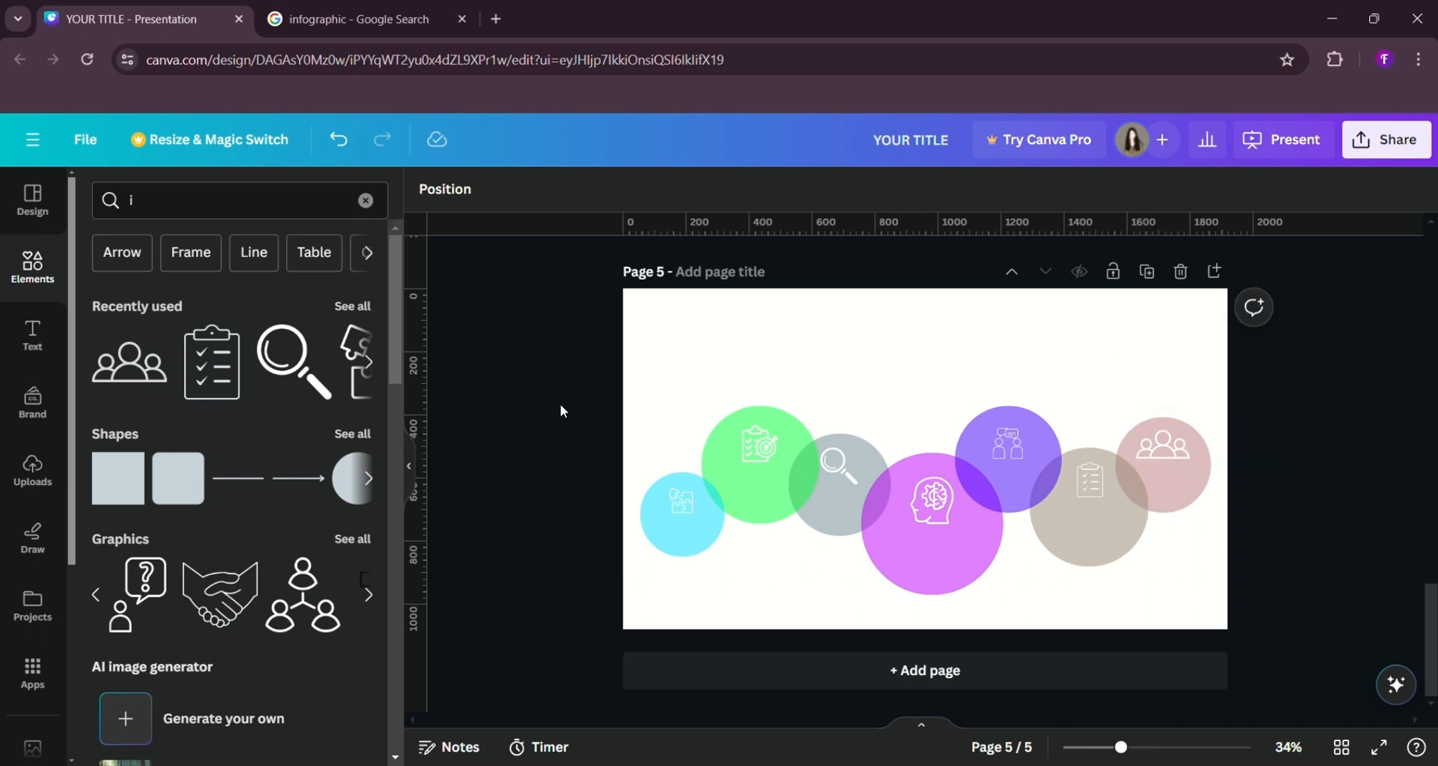
# - Add a subheading reading "your text", scaled to size 39.8, below the head icon in the magenta circle
pyautogui.click(42, 361)
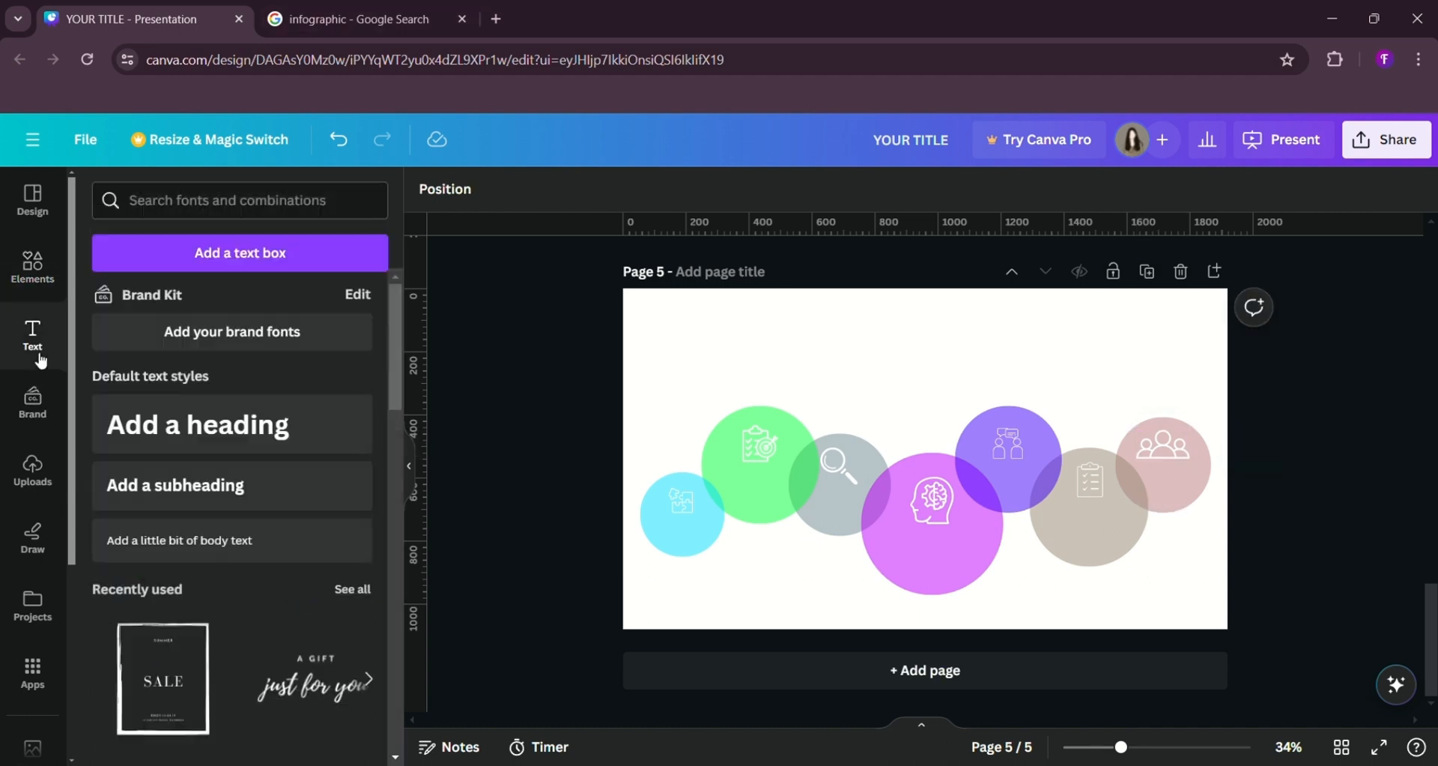
pyautogui.click(226, 505)
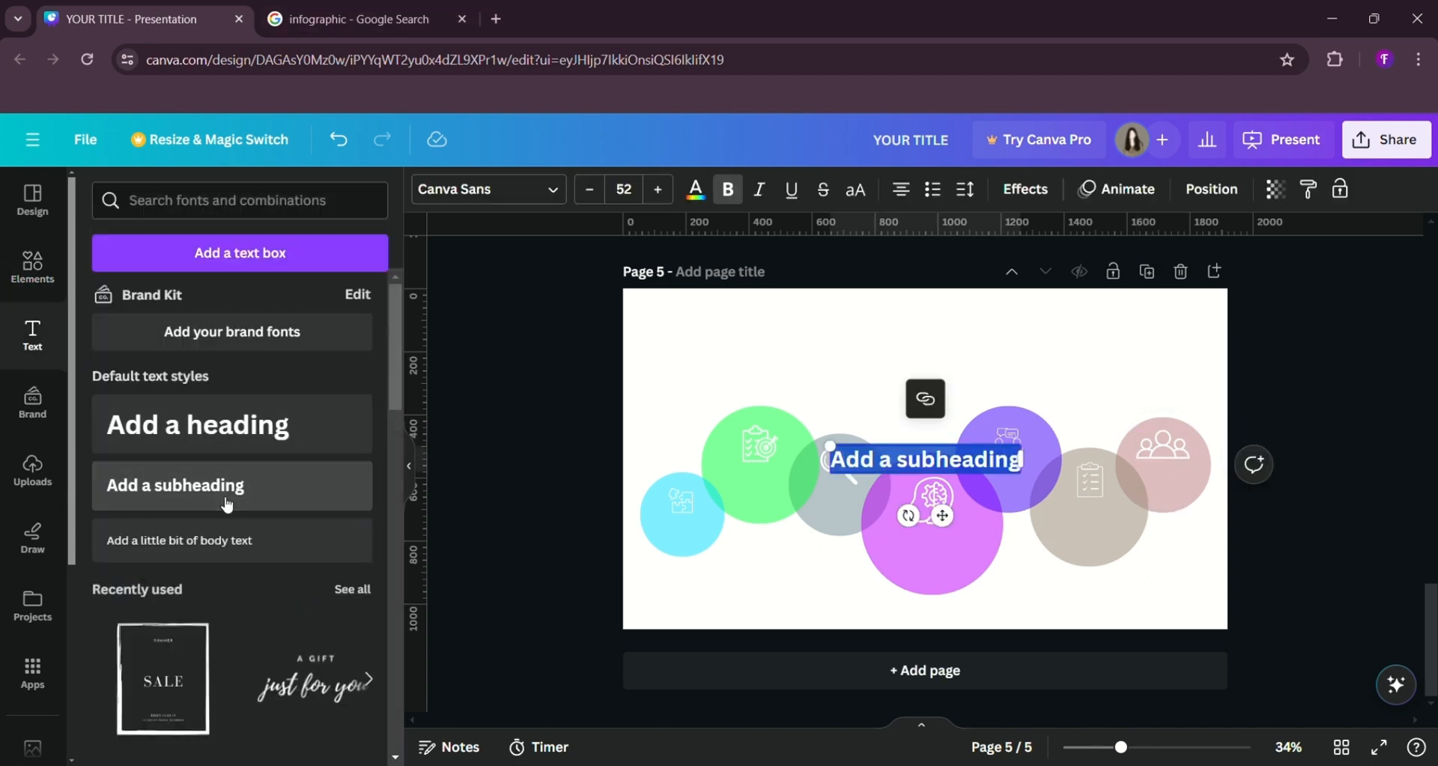
pyautogui.press('BackSpace')
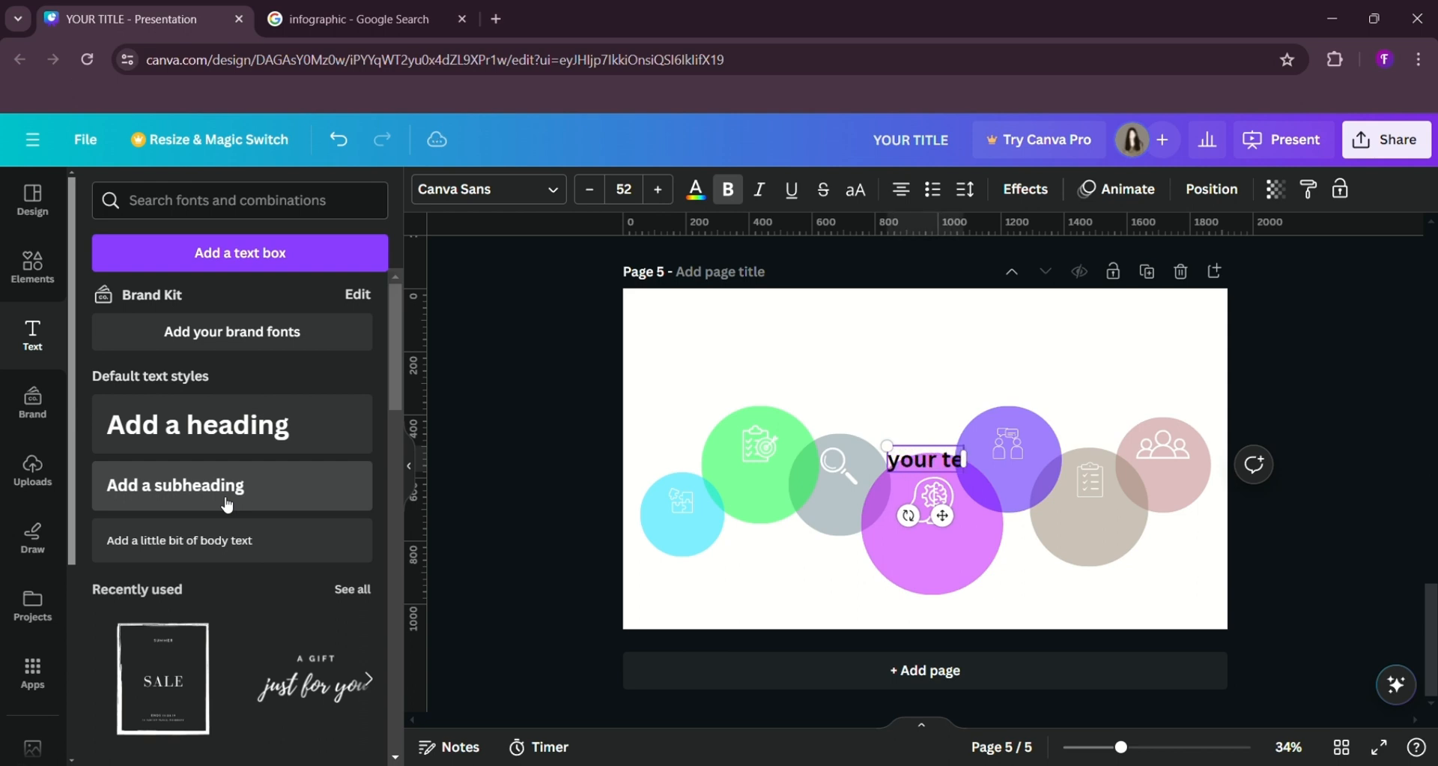
pyautogui.moveTo(880, 447); pyautogui.dragTo(895, 450)
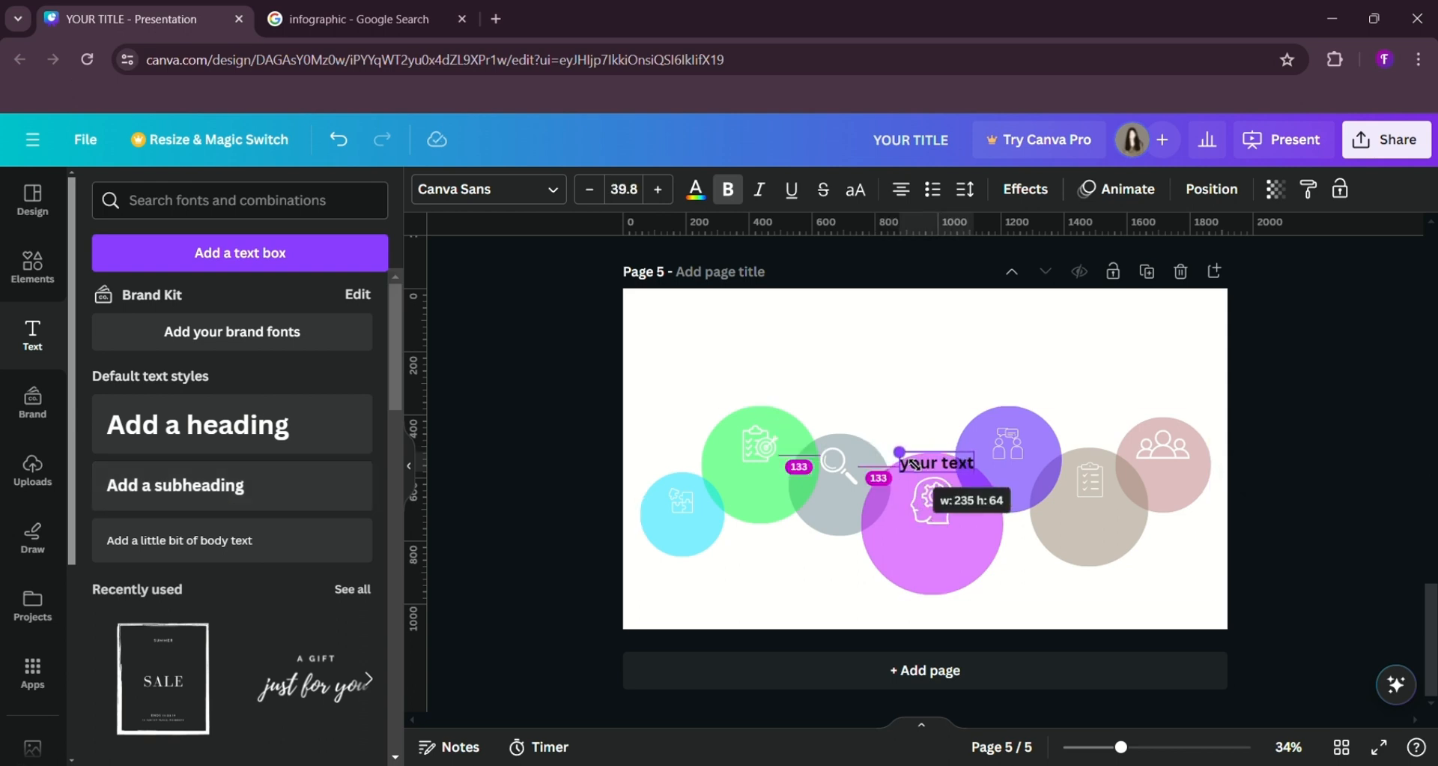
pyautogui.moveTo(946, 515); pyautogui.dragTo(958, 602)
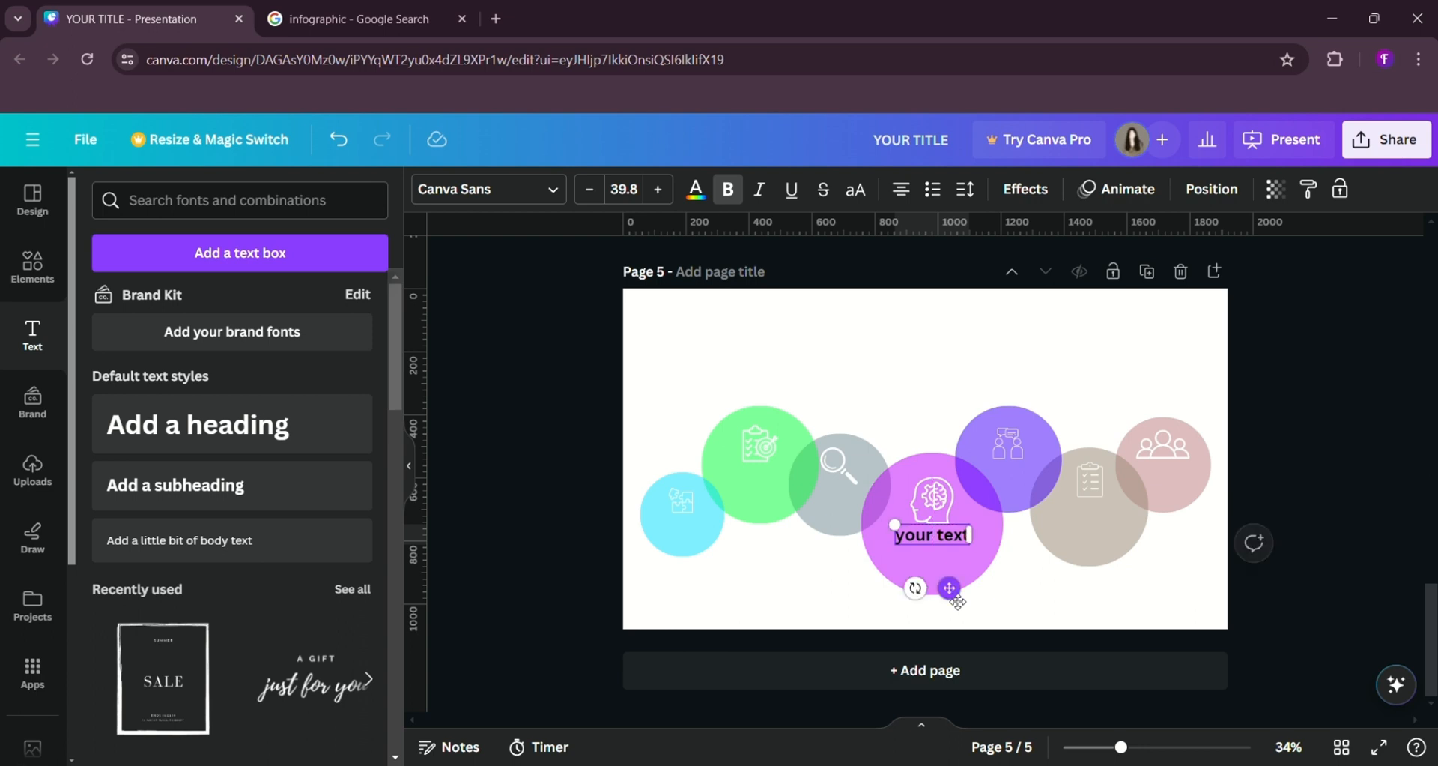
# - Color the magenta circle's "your text" label white and shift it slightly farther below the icon
pyautogui.click(696, 189)
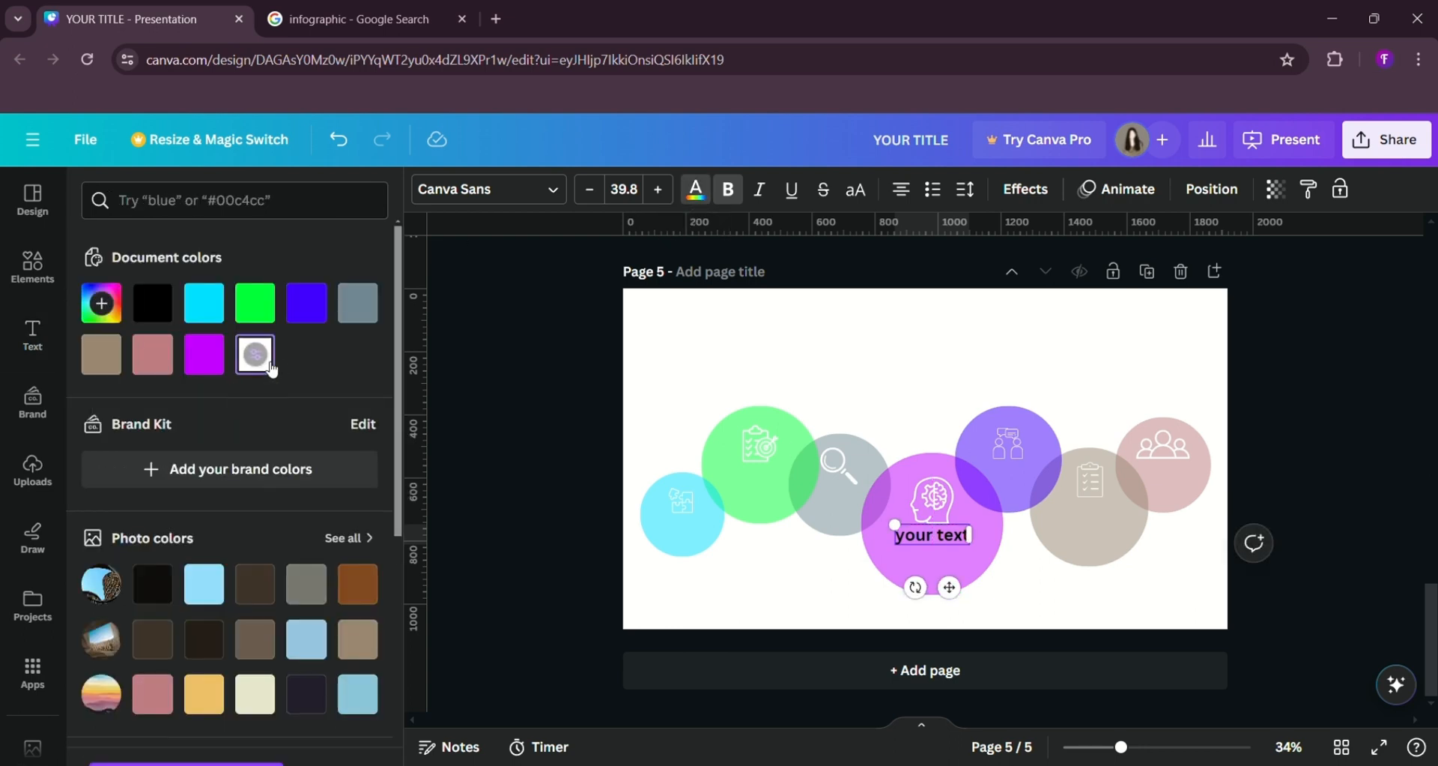
pyautogui.click(255, 355)
pyautogui.click(492, 412)
pyautogui.moveTo(942, 548); pyautogui.dragTo(942, 557)
pyautogui.click(696, 189)
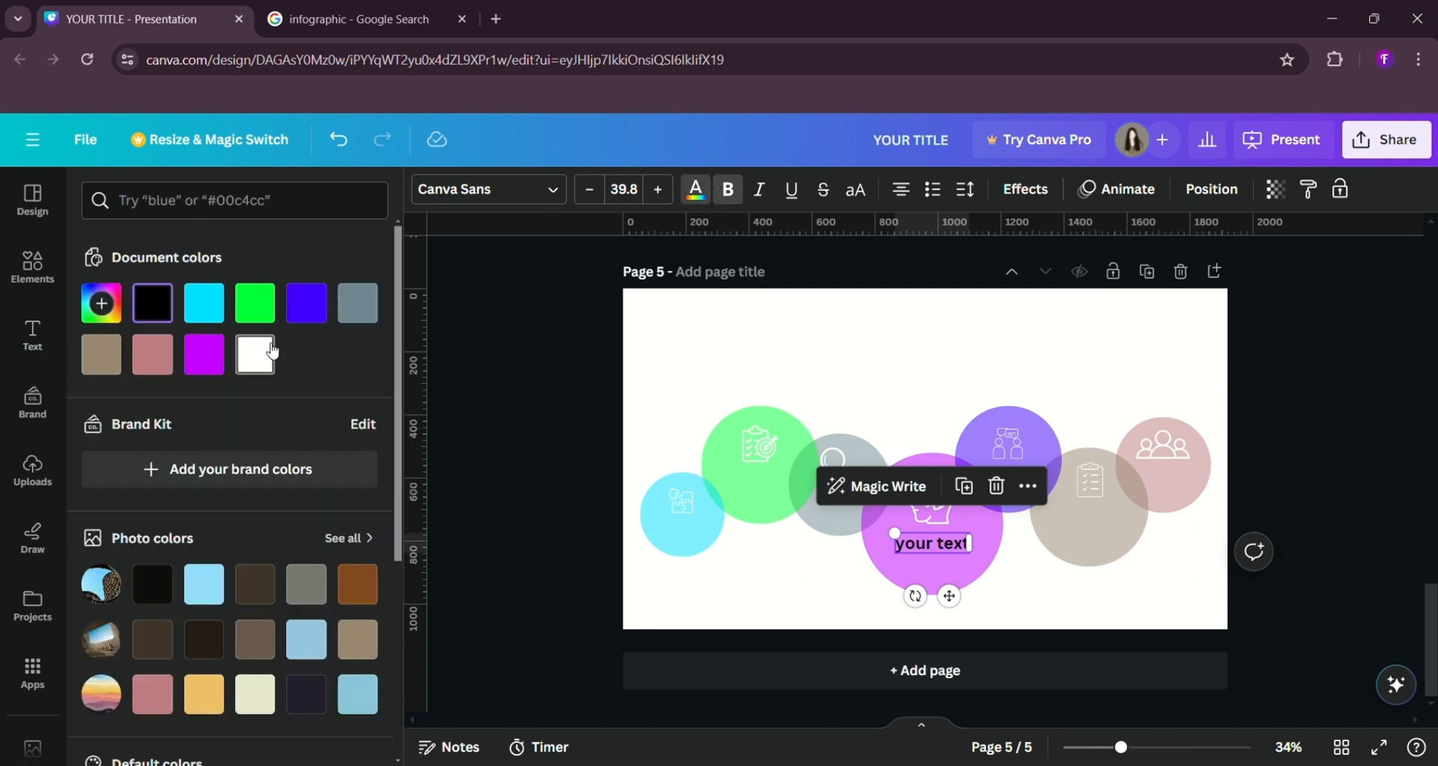
pyautogui.click(256, 354)
# - Duplicate the white "your text" label into the gray and green circles, below their icons
pyautogui.click(962, 487)
pyautogui.moveTo(951, 597); pyautogui.dragTo(864, 566)
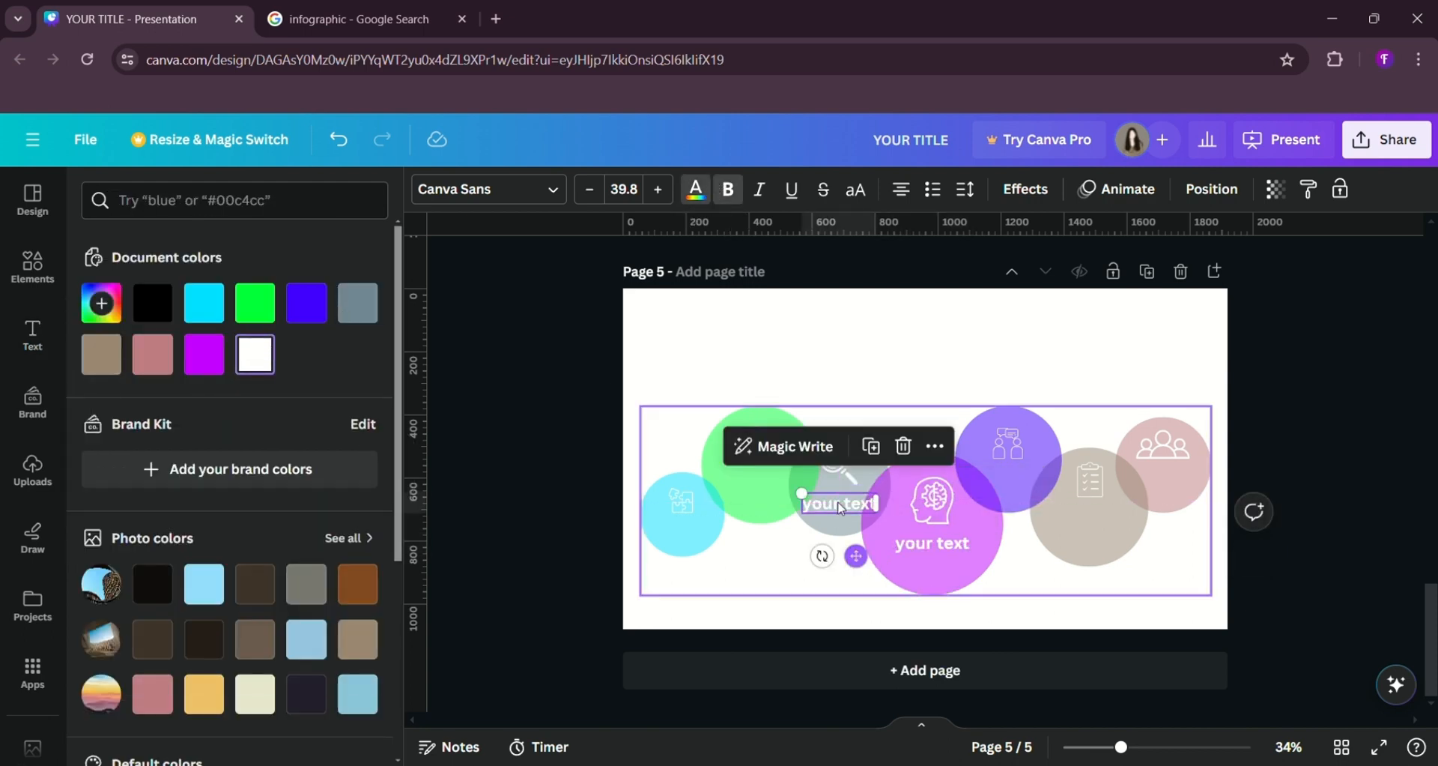
pyautogui.click(867, 446)
pyautogui.moveTo(763, 516); pyautogui.dragTo(783, 540)
# - Duplicate the "your text" label into the cyan circle, scaled to size 32.6 below the puzzle icon
pyautogui.click(789, 424)
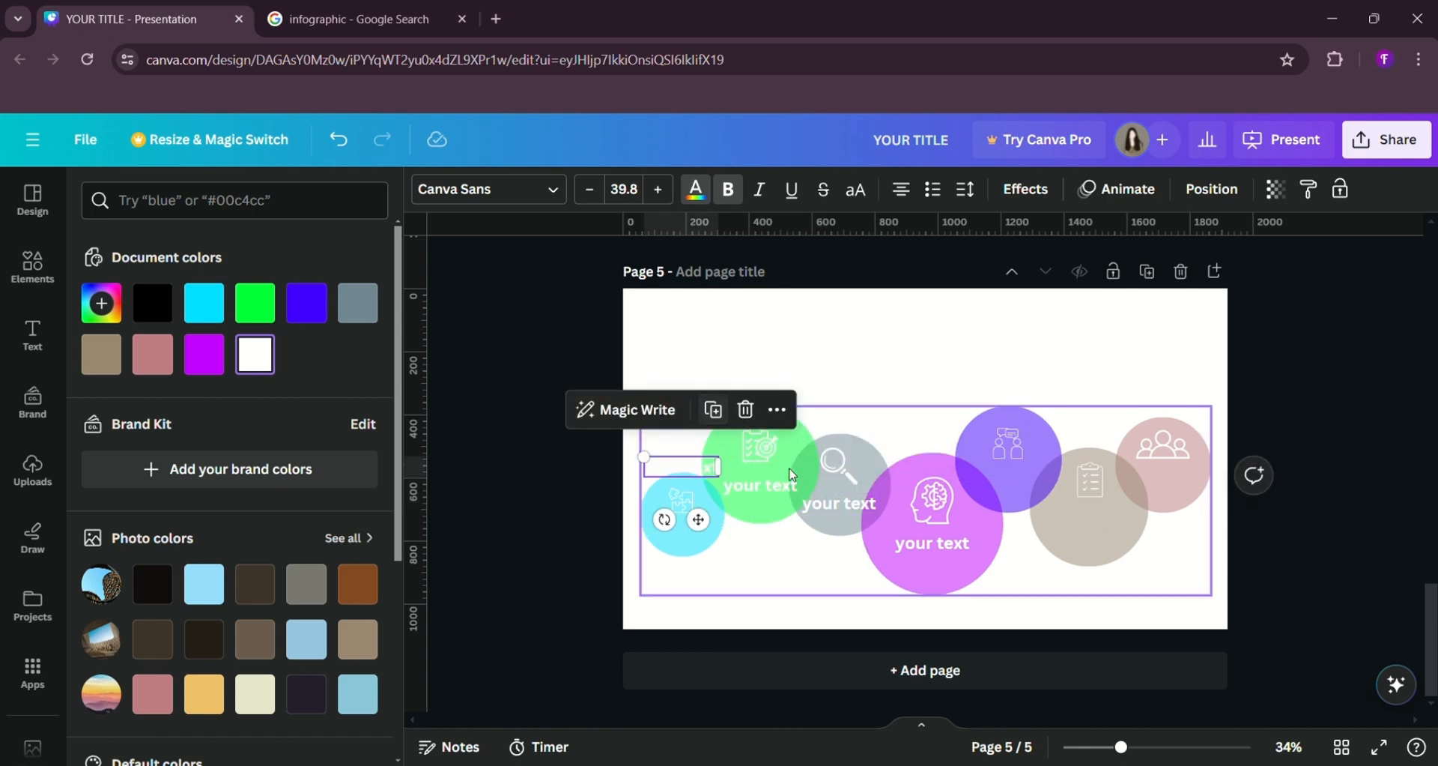
pyautogui.moveTo(700, 517); pyautogui.dragTo(712, 586)
pyautogui.moveTo(643, 533); pyautogui.dragTo(657, 535)
pyautogui.moveTo(707, 581); pyautogui.dragTo(700, 587)
# - Duplicate the small "your text" label into the blue and pink circles, below their icons
pyautogui.click(715, 479)
pyautogui.moveTo(625, 635); pyautogui.dragTo(1192, 546)
pyautogui.click(1037, 421)
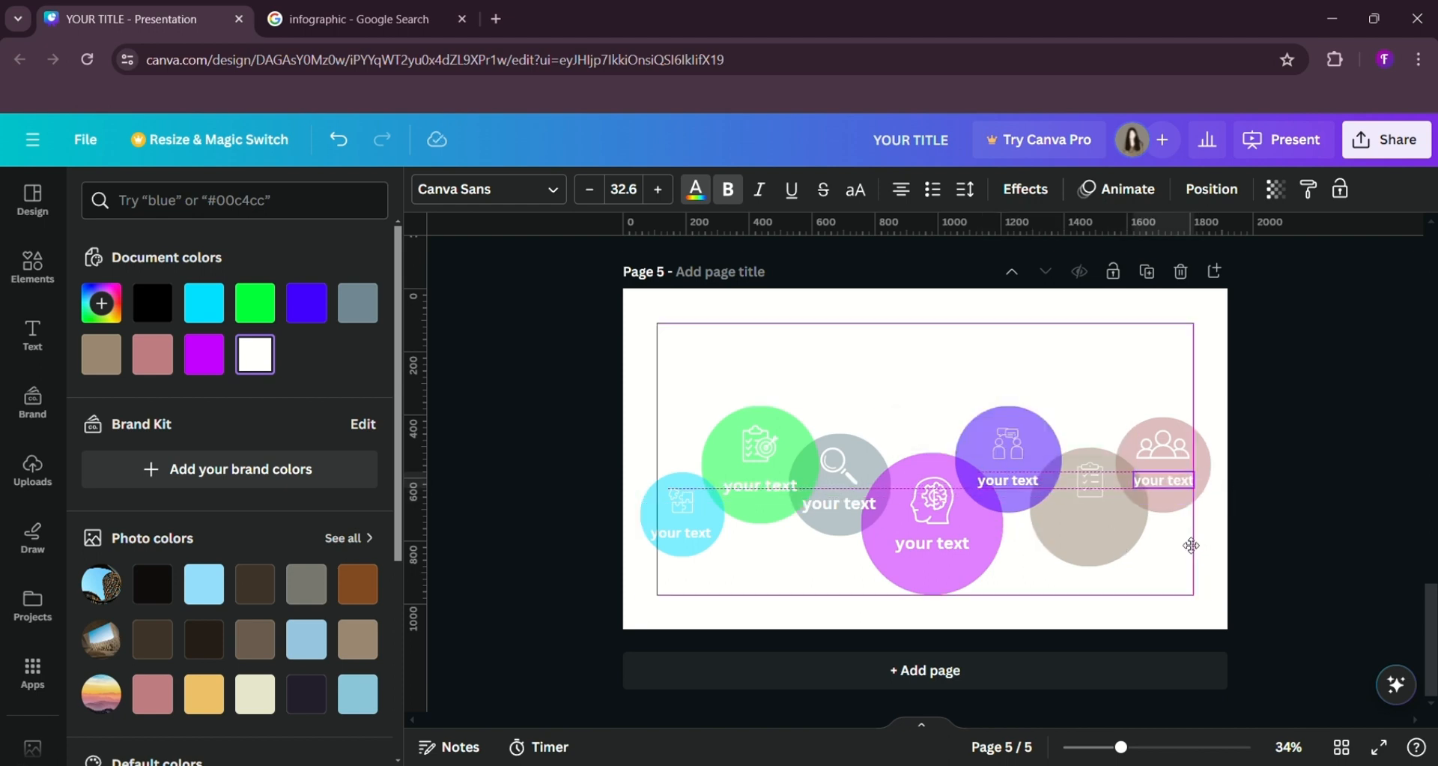
# - Duplicate the "your text" label into the beige circle, enlarged to size 49.2 below the checklist icon
pyautogui.click(1199, 429)
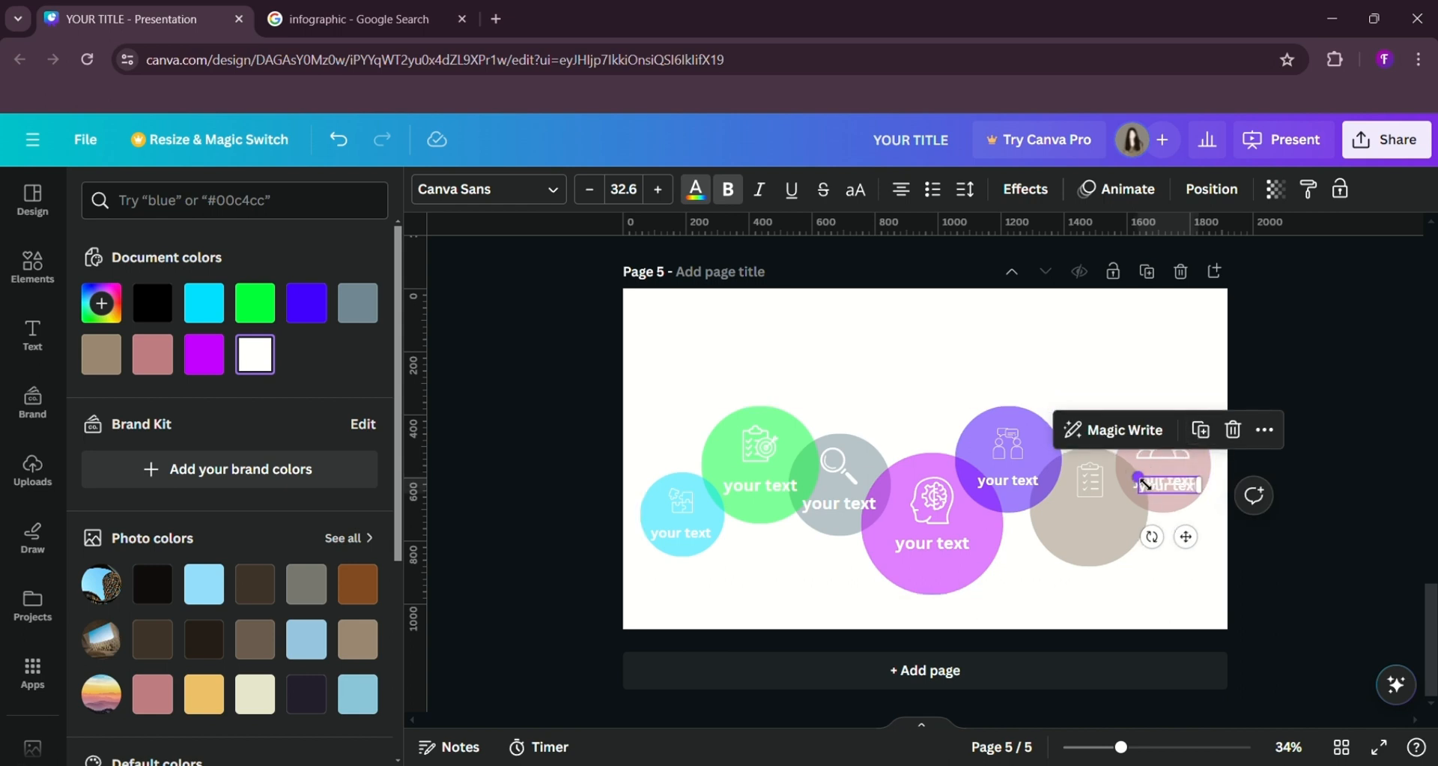
pyautogui.moveTo(1152, 485); pyautogui.dragTo(1120, 470)
pyautogui.moveTo(1173, 538); pyautogui.dragTo(1108, 577)
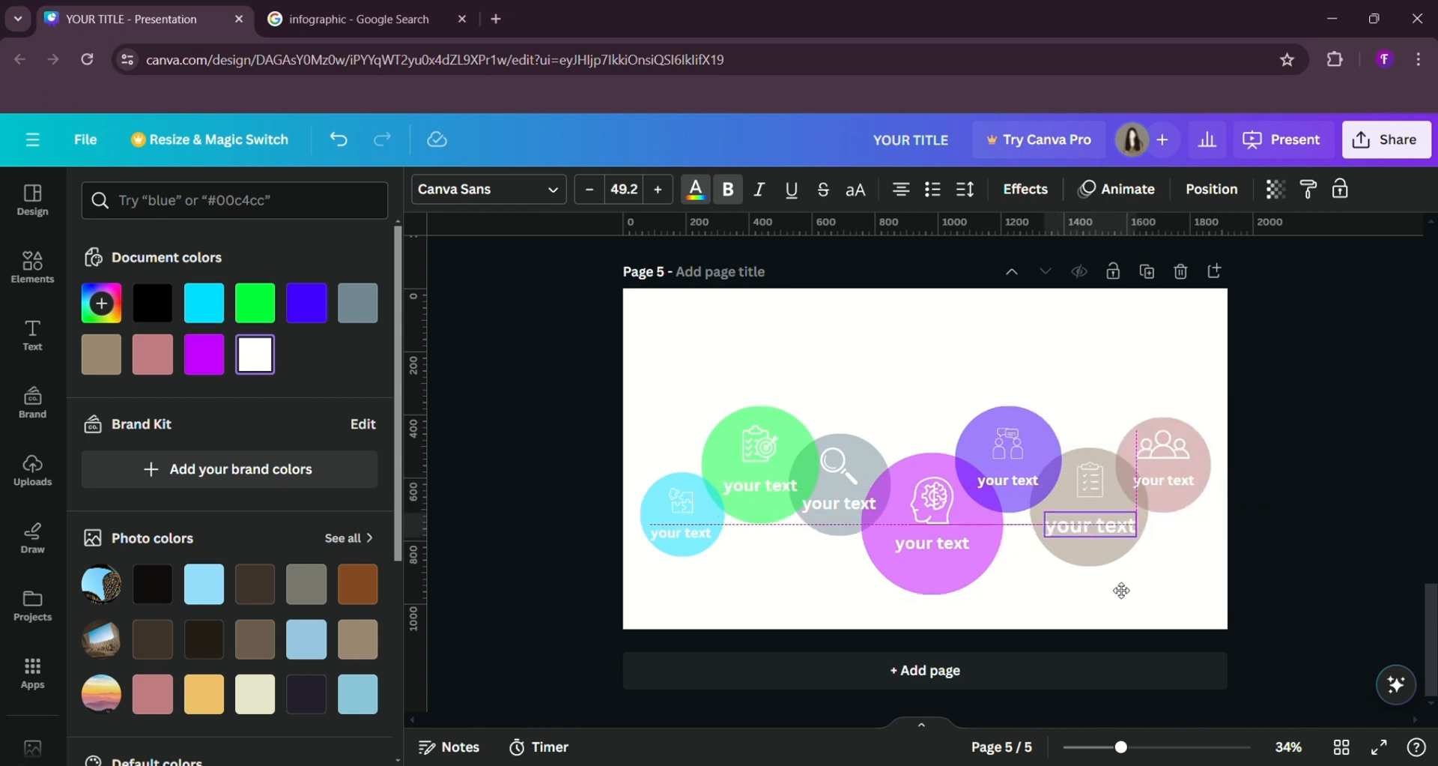
pyautogui.click(1292, 511)
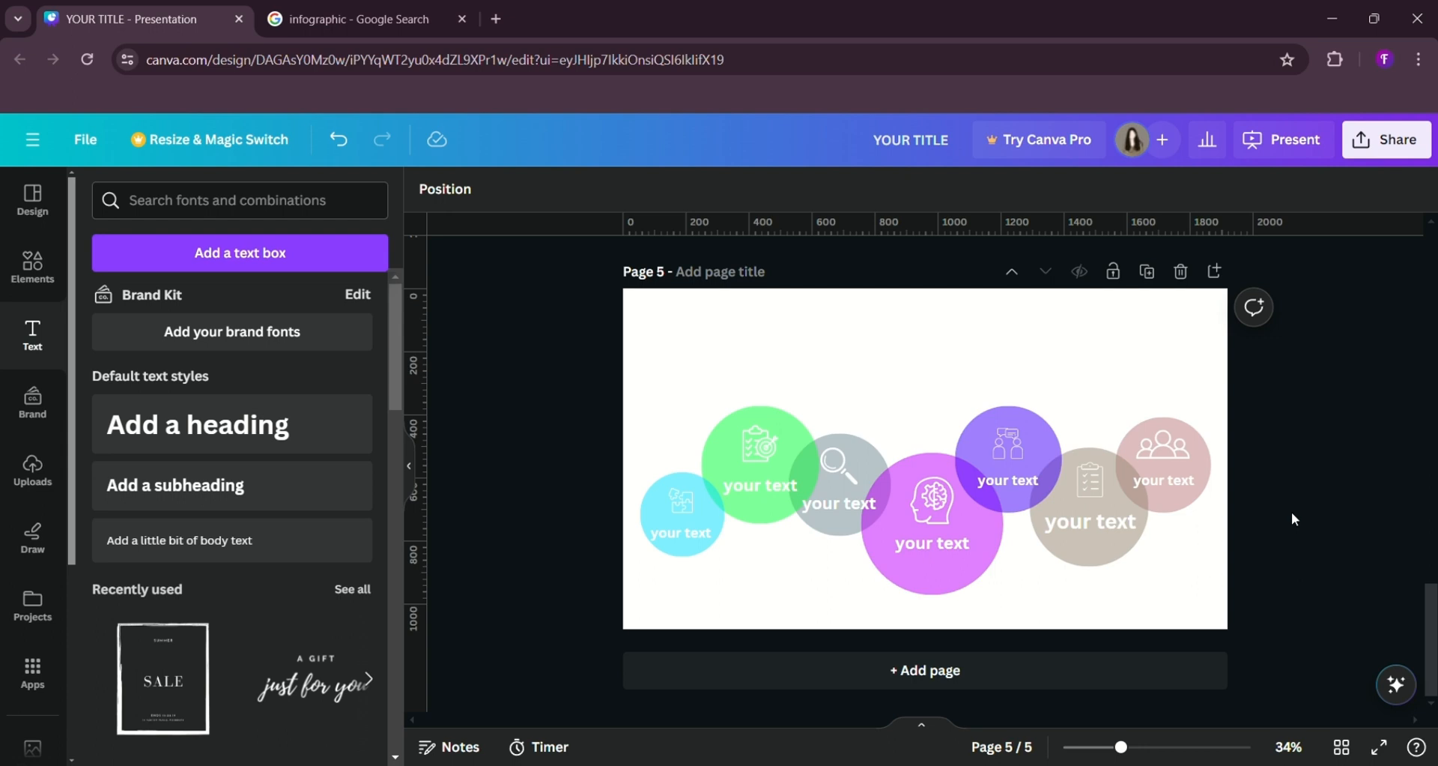